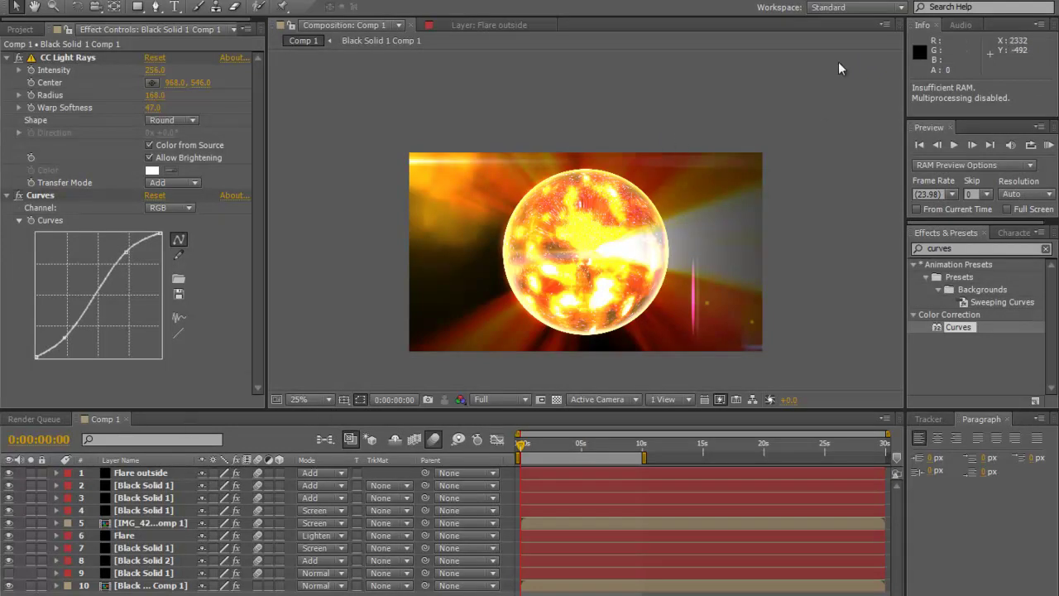
Create a new 1920 x 1080 composition at 23.976 fps with a 30-second duration.
{"action": "left_click", "coordinate": [206, 45]}
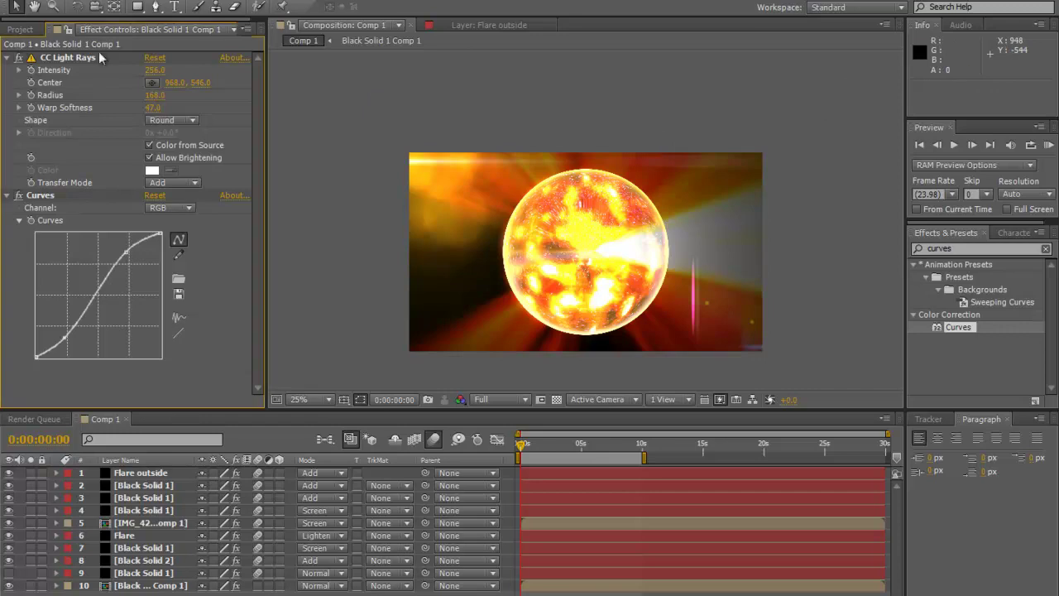
{"action": "left_click", "coordinate": [87, 0]}
{"action": "left_click", "coordinate": [118, 25]}
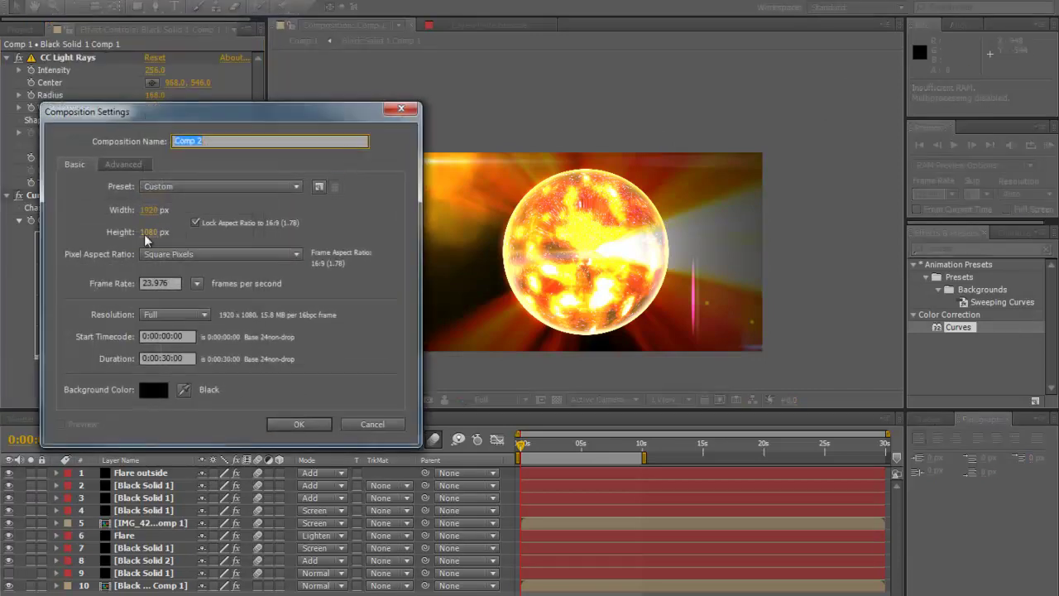
{"action": "left_click", "coordinate": [298, 424]}
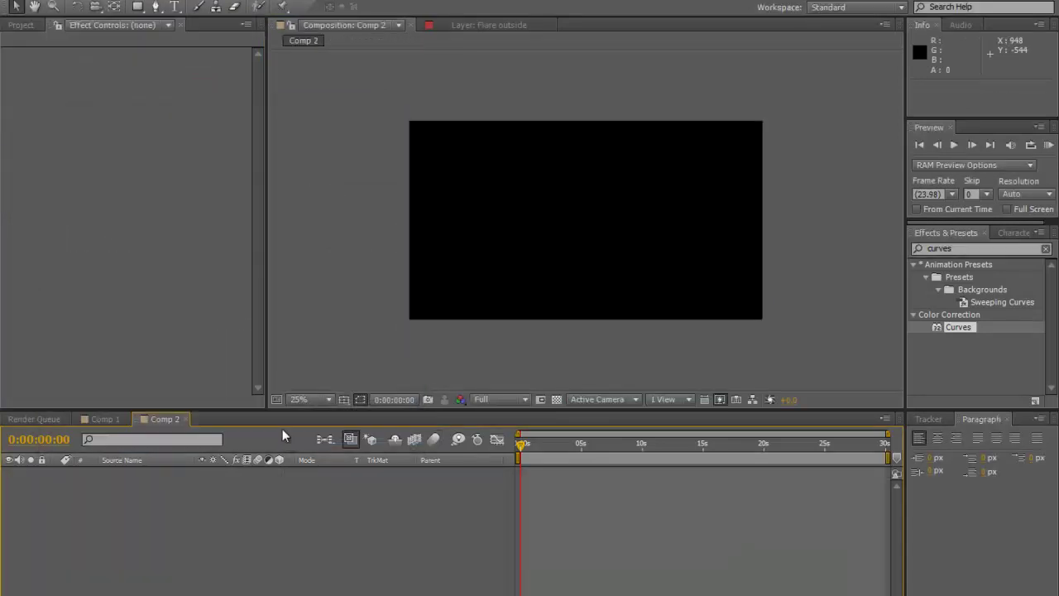
Place the IMG_4265.jpg texture from the project files as a layer in the new composition.
{"action": "left_click", "coordinate": [22, 25]}
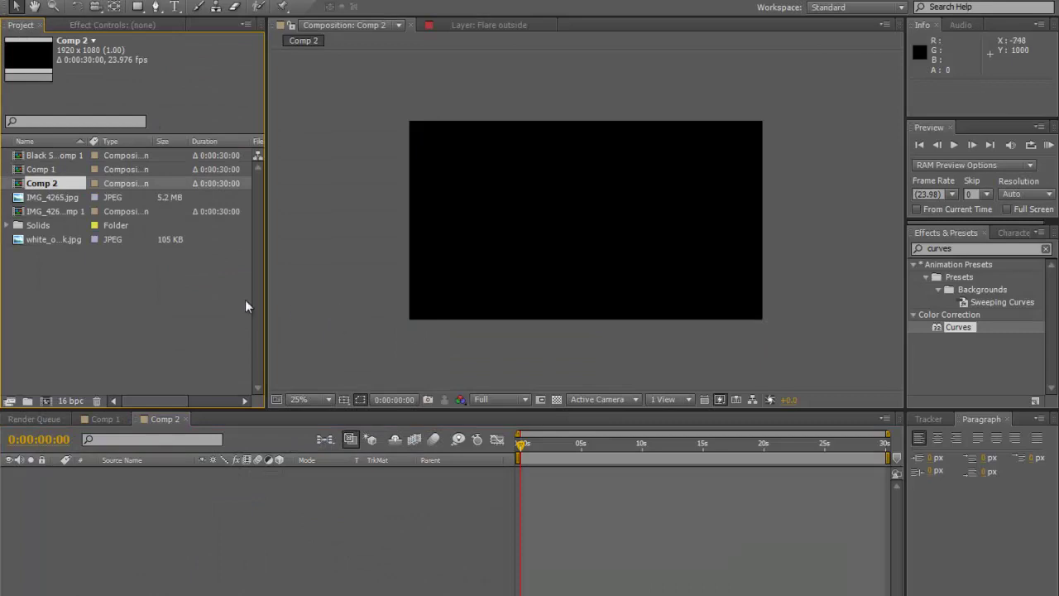
{"action": "left_click", "coordinate": [52, 199]}
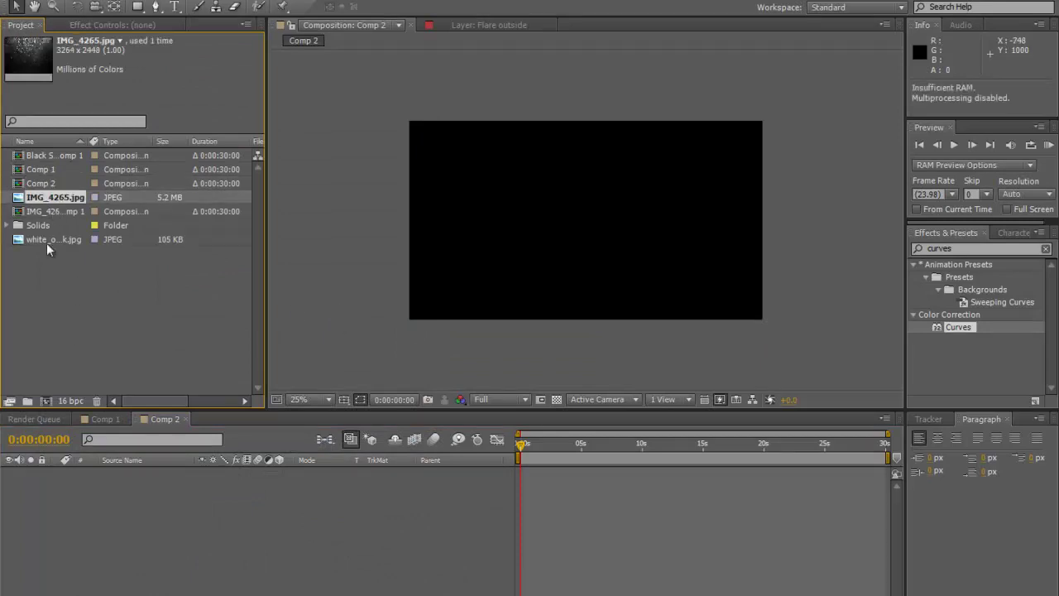
{"action": "left_click", "coordinate": [34, 241]}
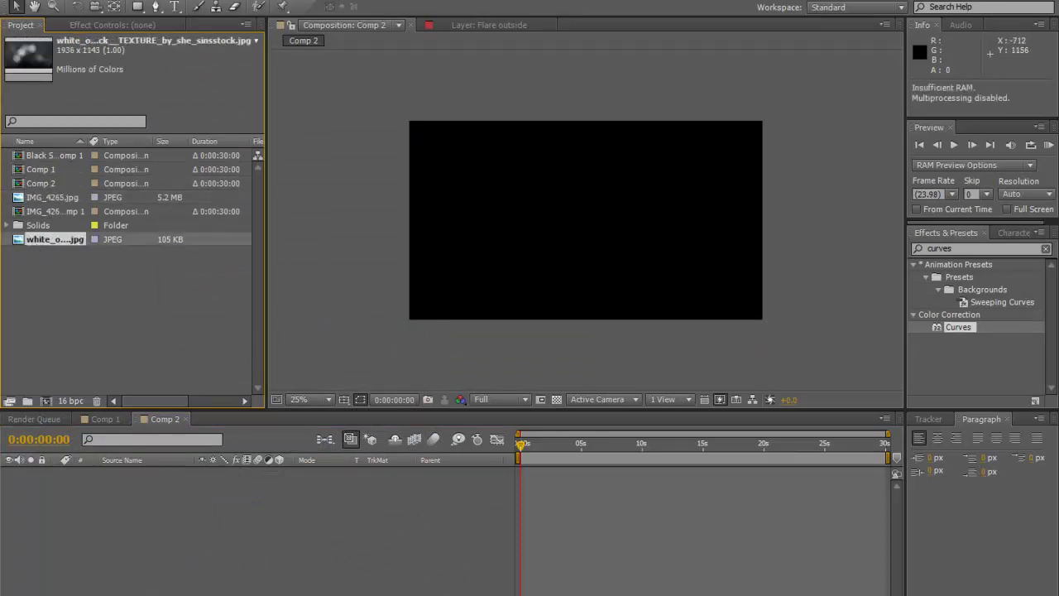
{"action": "left_click", "coordinate": [30, 201]}
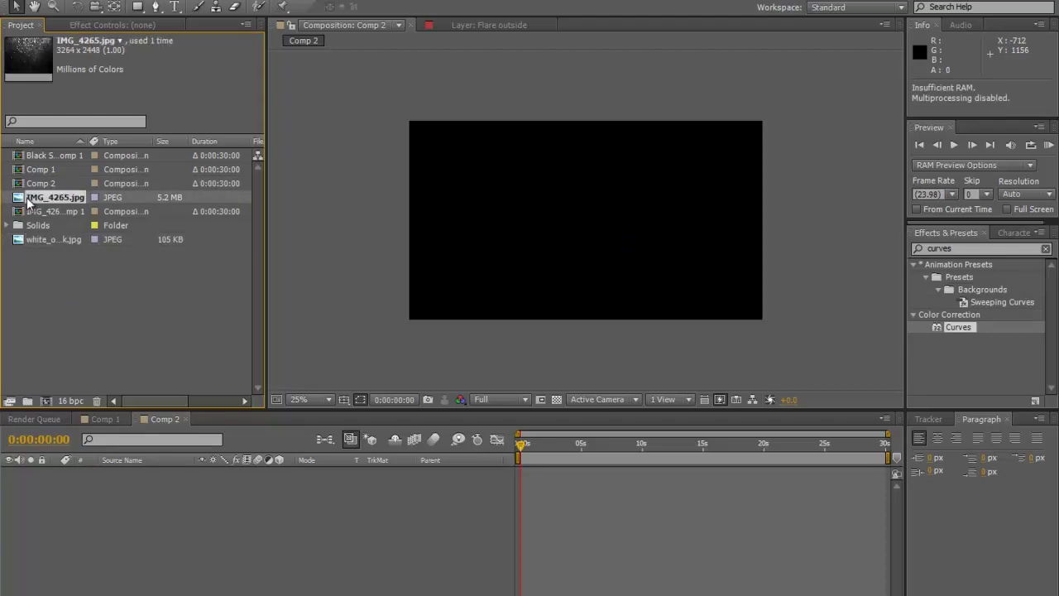
{"action": "left_click", "coordinate": [27, 241]}
{"action": "left_click", "coordinate": [29, 200]}
{"action": "mouse_move", "coordinate": [26, 193]}
{"action": "left_mouse_down"}
{"action": "mouse_move", "coordinate": [95, 484]}
{"action": "mouse_move", "coordinate": [77, 307]}
{"action": "mouse_move", "coordinate": [33, 198]}
{"action": "left_mouse_up"}
{"action": "left_click_drag", "start_coordinate": [176, 567], "coordinate": [148, 531]}
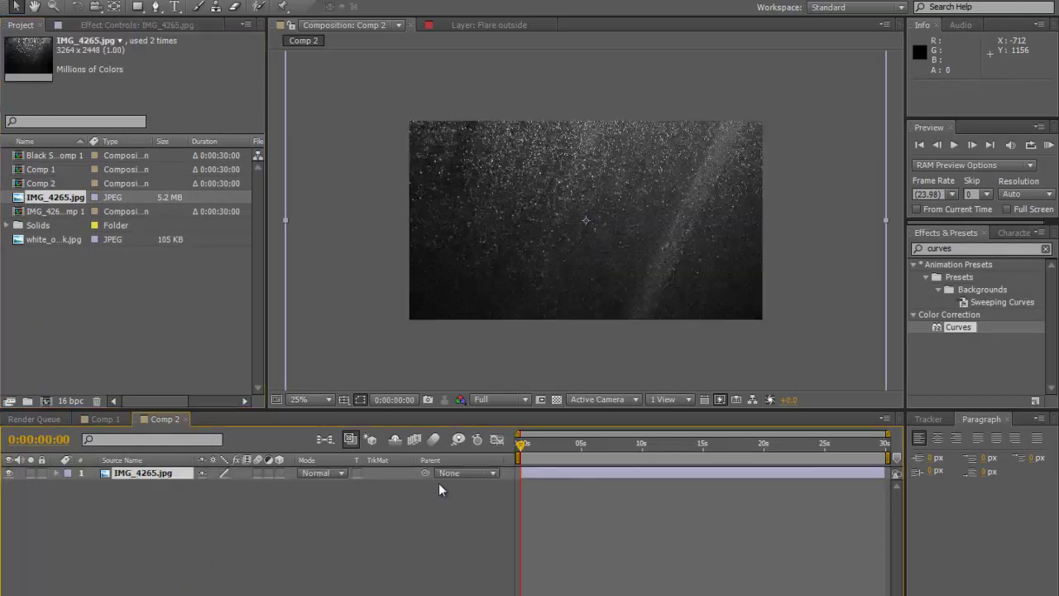
Scale the IMG_4265.jpg layer down proportionally to 64% so it still covers the frame.
{"action": "scroll", "coordinate": [683, 239], "scroll_direction": "down", "scroll_amount": 1}
{"action": "scroll", "coordinate": [628, 232], "scroll_direction": "up", "scroll_amount": 1}
{"action": "scroll", "coordinate": [628, 232], "scroll_direction": "down", "scroll_amount": 1}
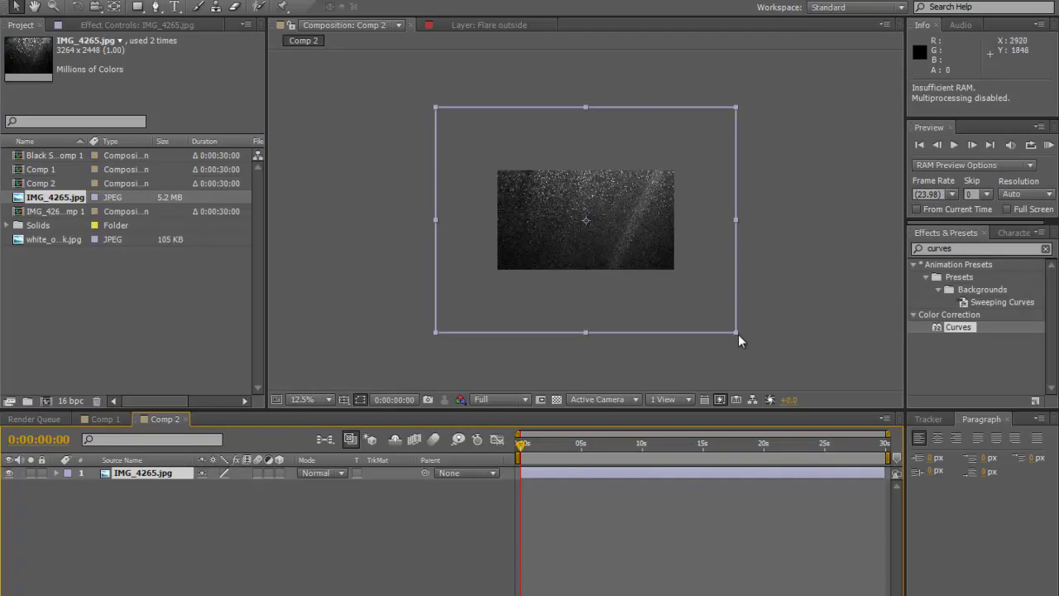
{"action": "left_click_drag", "start_coordinate": [737, 334], "coordinate": [742, 294]}
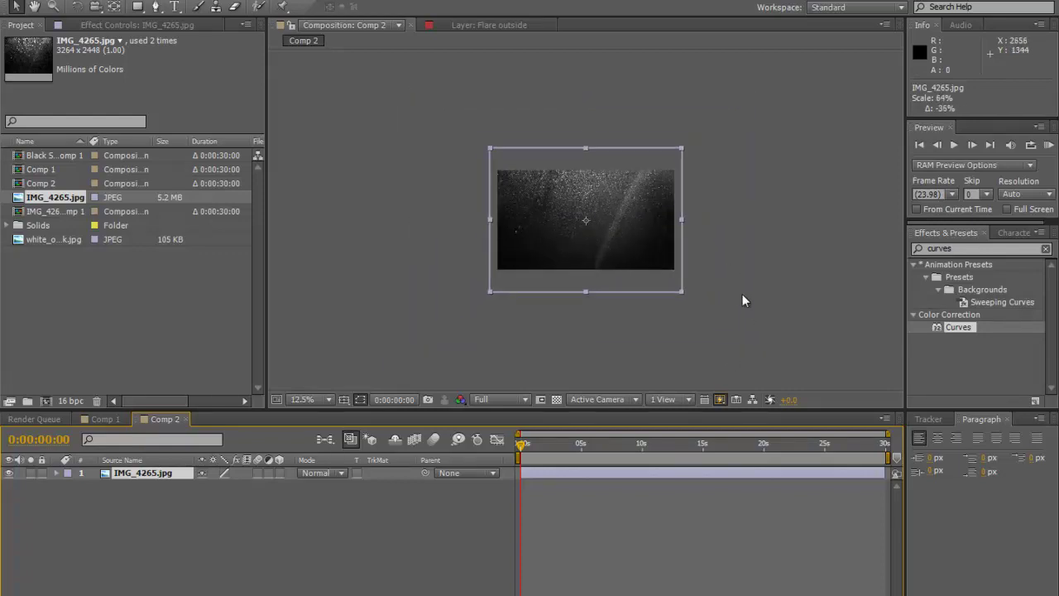
Shift the image layer down so its upper edge sits just above the frame, and pre-compose it.
{"action": "key", "text": "period"}
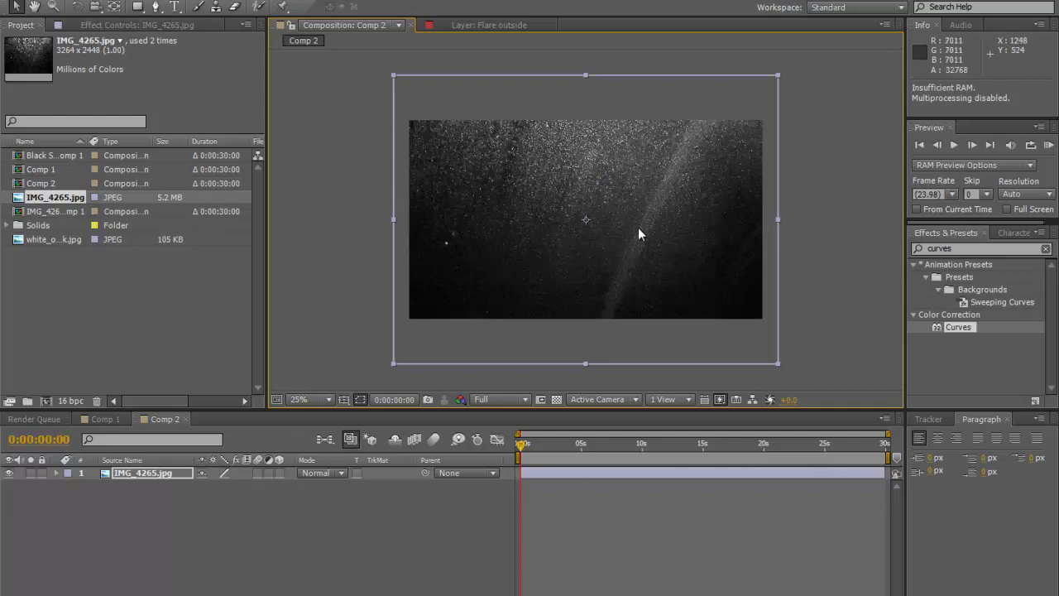
{"action": "left_click_drag", "start_coordinate": [672, 208], "coordinate": [670, 238]}
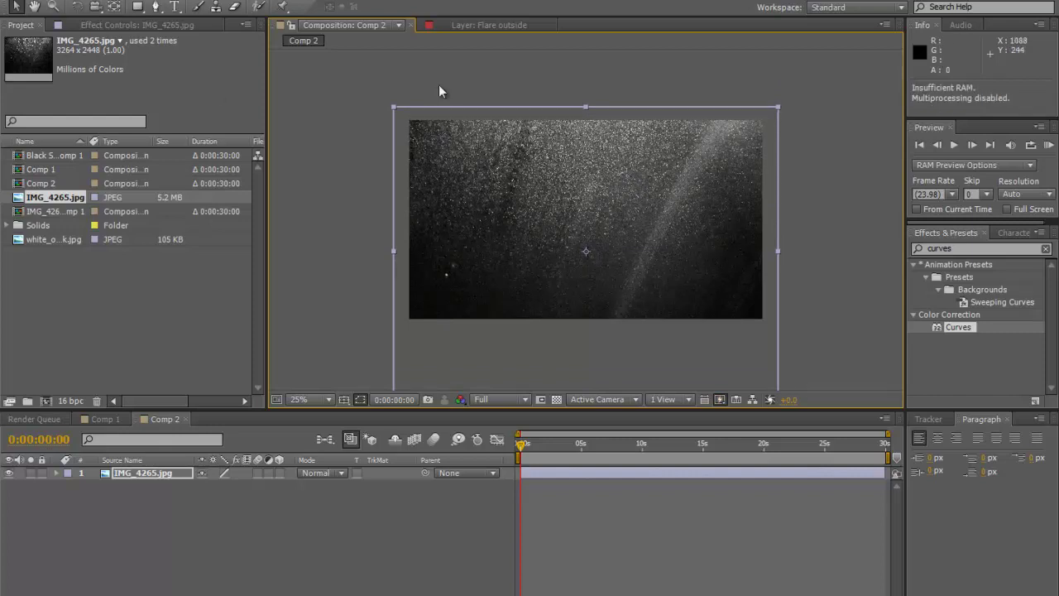
{"action": "left_click", "coordinate": [130, 3]}
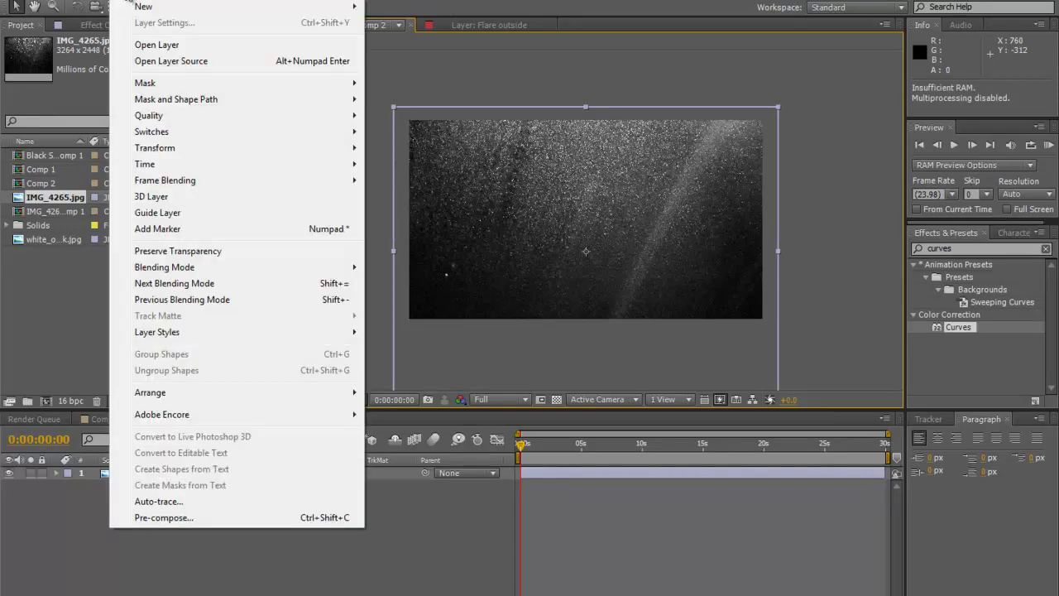
{"action": "left_click", "coordinate": [163, 517]}
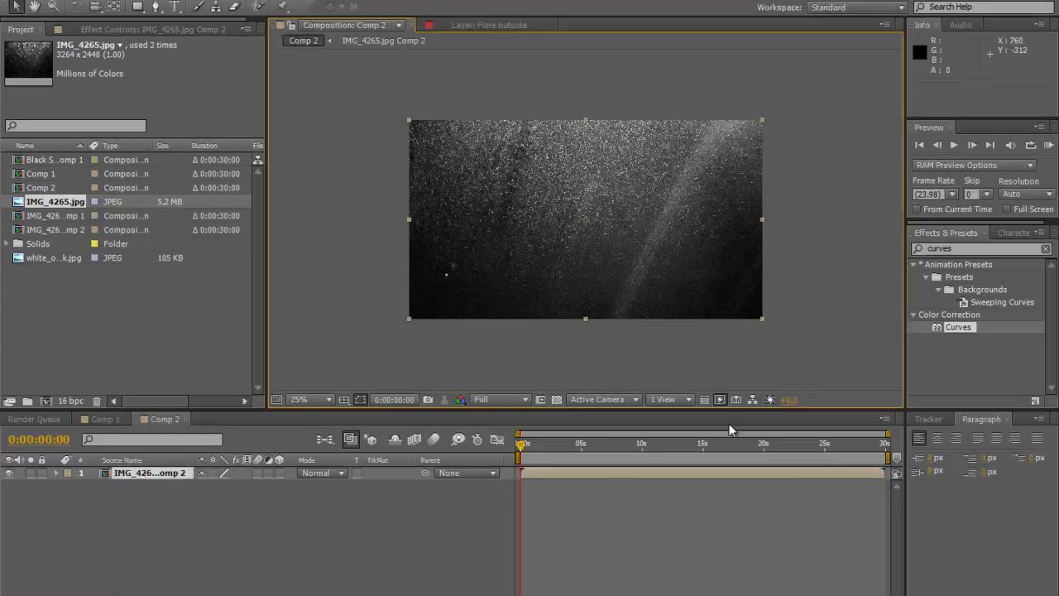
Find the CC Lens effect and apply it to the pre-composed image layer.
{"action": "left_click", "coordinate": [966, 248]}
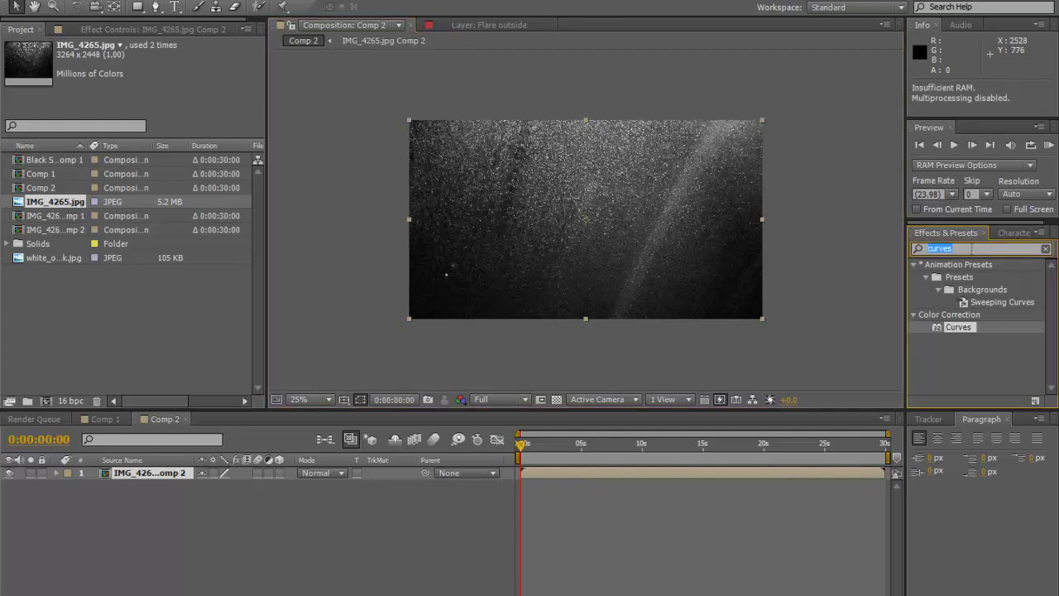
{"action": "type", "text": "cc len"}
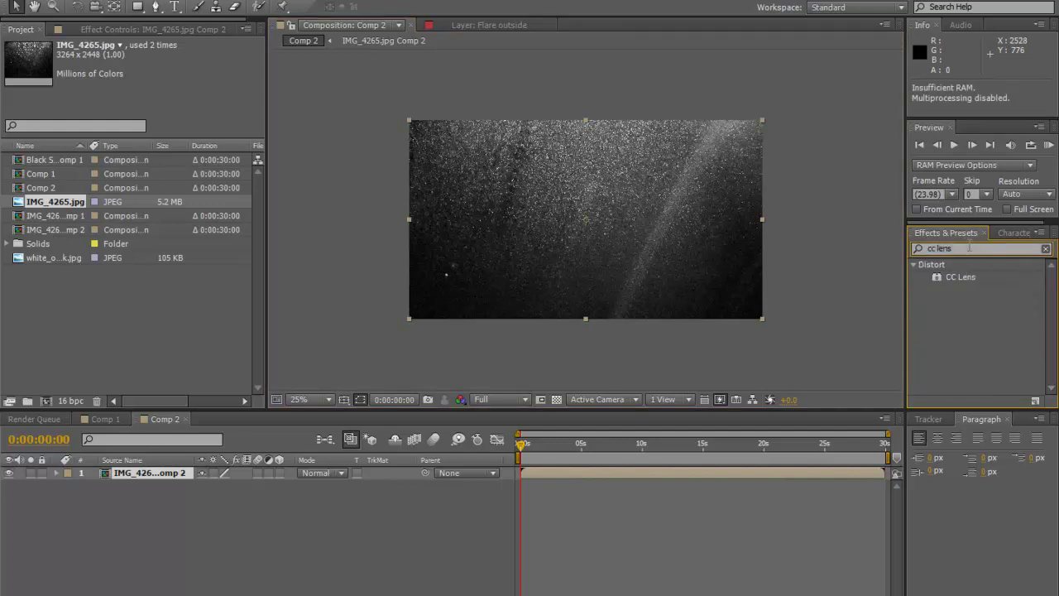
{"action": "left_click_drag", "start_coordinate": [940, 284], "coordinate": [553, 478]}
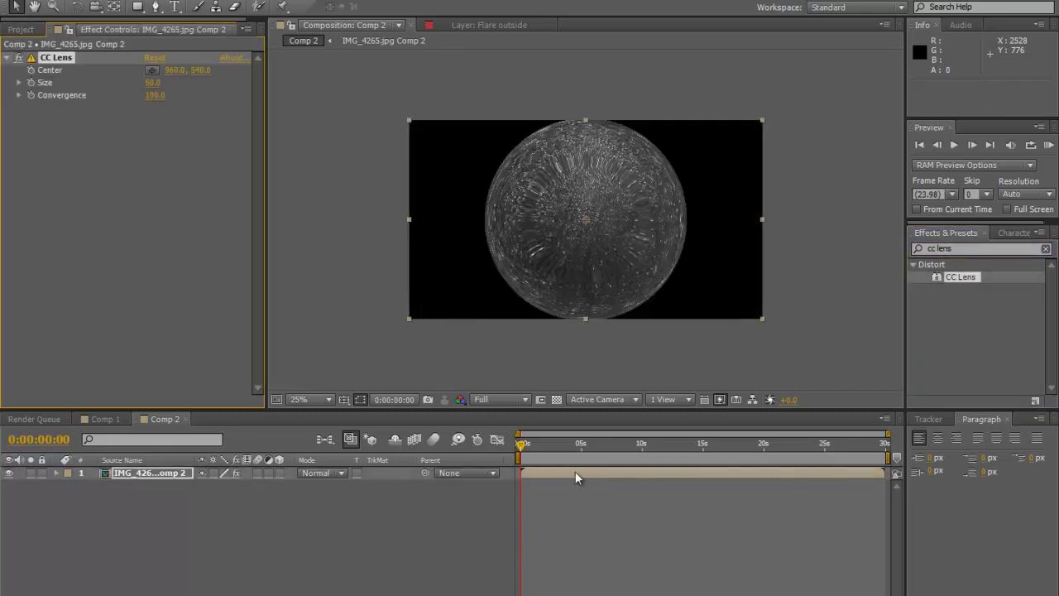
Examine the lens-distorted sphere texture up close and at full-frame view.
{"action": "key", "text": "period"}
{"action": "key", "text": "period"}
{"action": "key", "text": "period"}
{"action": "key", "text": "period"}
{"action": "key", "text": "period"}
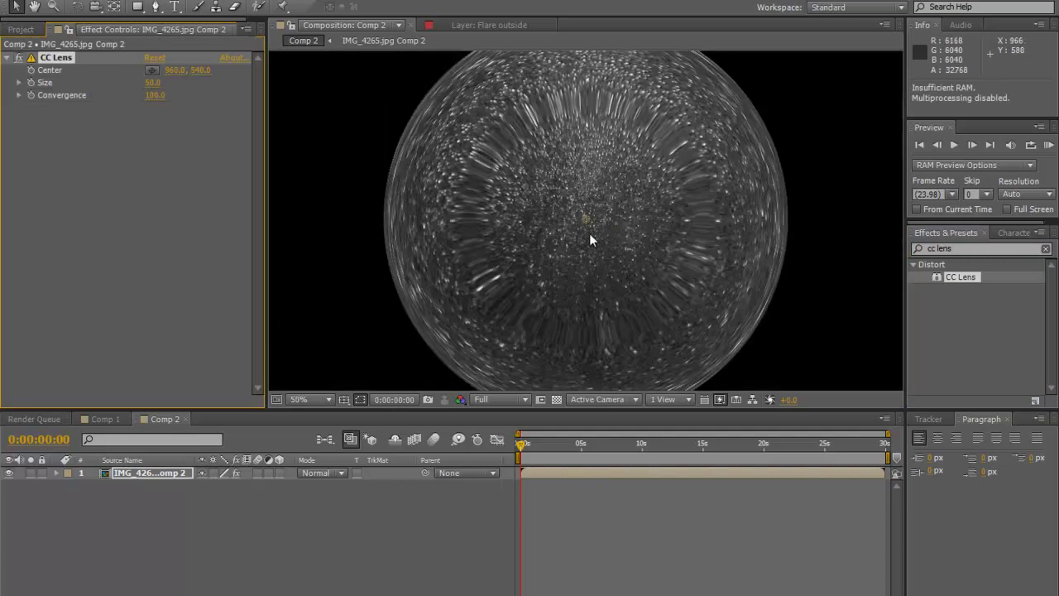
{"action": "scroll", "coordinate": [601, 227], "scroll_direction": "down", "scroll_amount": 4}
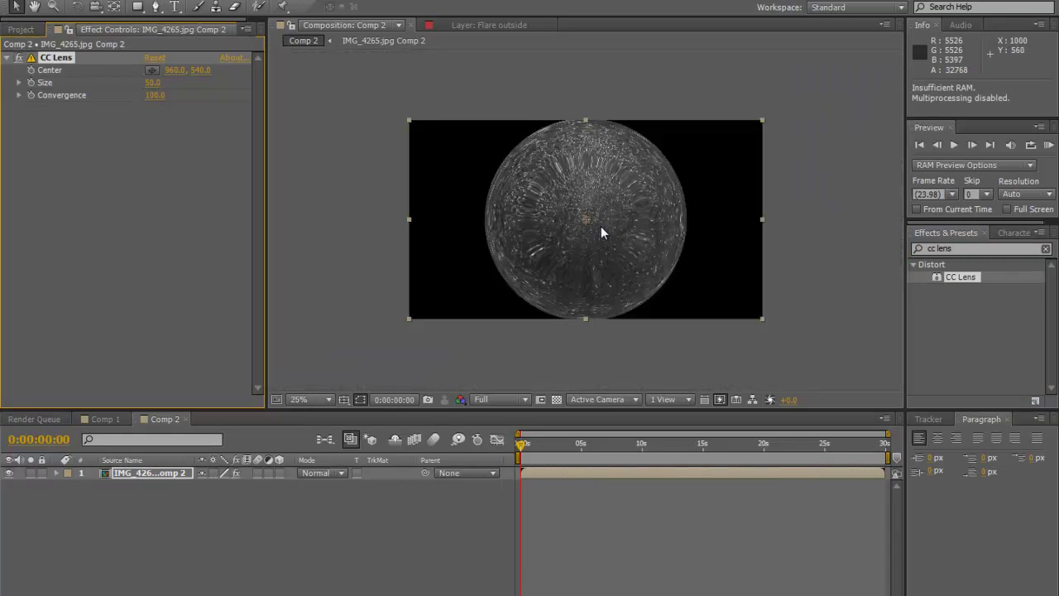
{"action": "scroll", "coordinate": [601, 232], "scroll_direction": "up", "scroll_amount": 2}
{"action": "scroll", "coordinate": [602, 232], "scroll_direction": "down", "scroll_amount": 2}
{"action": "scroll", "coordinate": [601, 238], "scroll_direction": "up", "scroll_amount": 1}
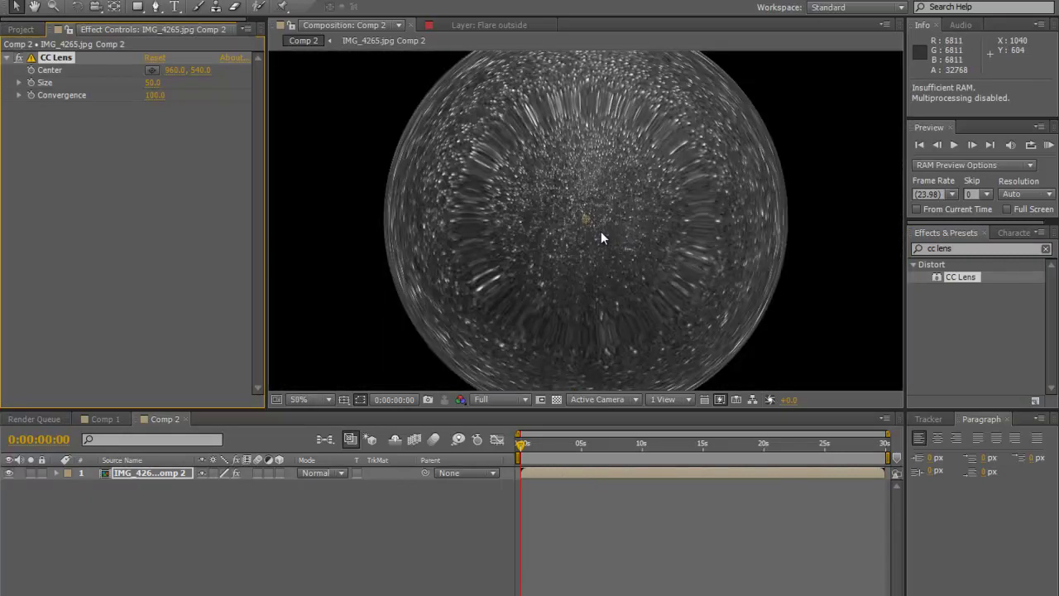
{"action": "scroll", "coordinate": [601, 231], "scroll_direction": "down", "scroll_amount": 1}
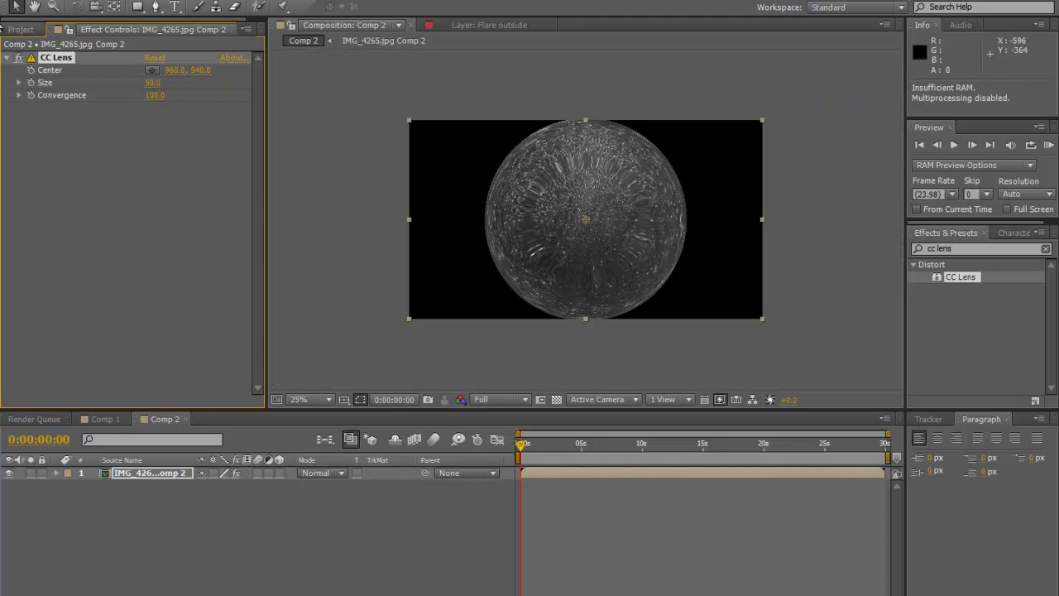
Set the CC Lens size to 44 and check the smaller sphere up close.
{"action": "mouse_move", "coordinate": [153, 83]}
{"action": "left_mouse_down"}
{"action": "mouse_move", "coordinate": [133, 83]}
{"action": "mouse_move", "coordinate": [156, 86]}
{"action": "left_mouse_up"}
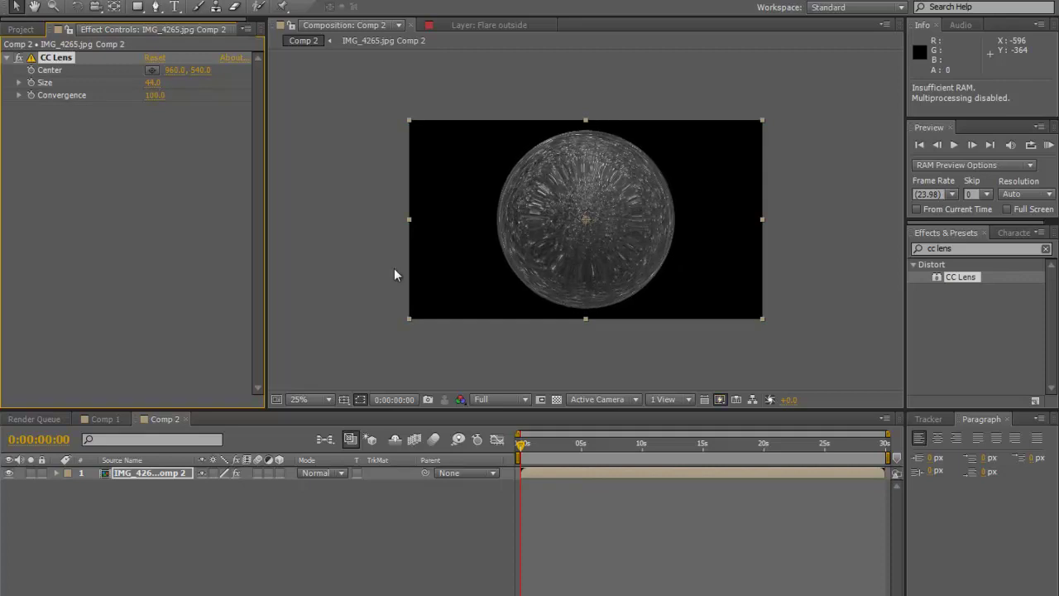
{"action": "left_click", "coordinate": [604, 237]}
{"action": "scroll", "coordinate": [604, 238], "scroll_direction": "up", "scroll_amount": 2}
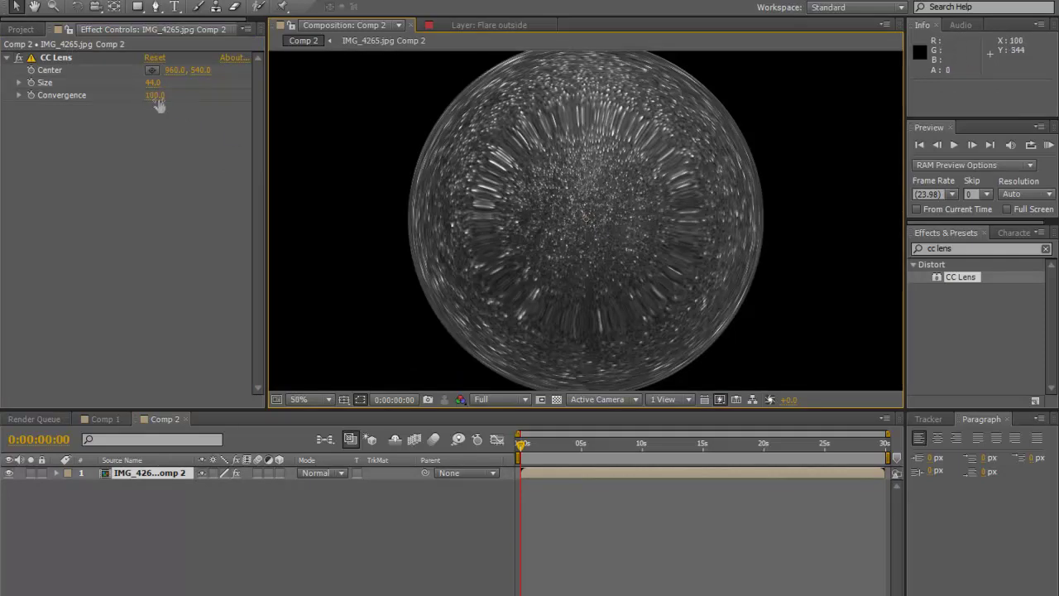
Try other Convergence values for the CC Lens effect on the sphere.
{"action": "left_click", "coordinate": [224, 96]}
{"action": "left_click_drag", "start_coordinate": [224, 96], "coordinate": [405, 91]}
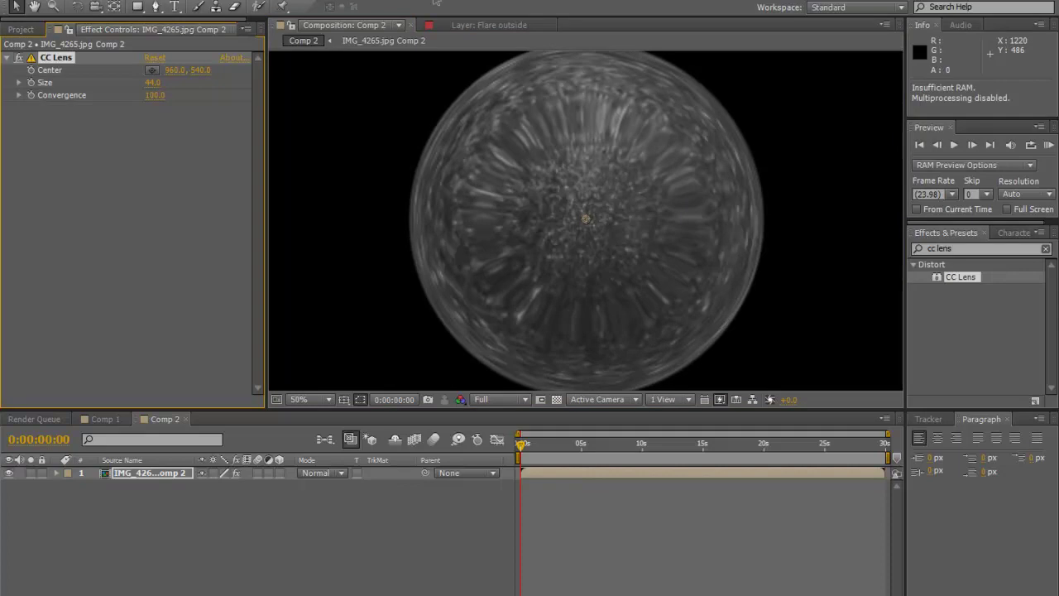
{"action": "scroll", "coordinate": [560, 202], "scroll_direction": "down", "scroll_amount": 2}
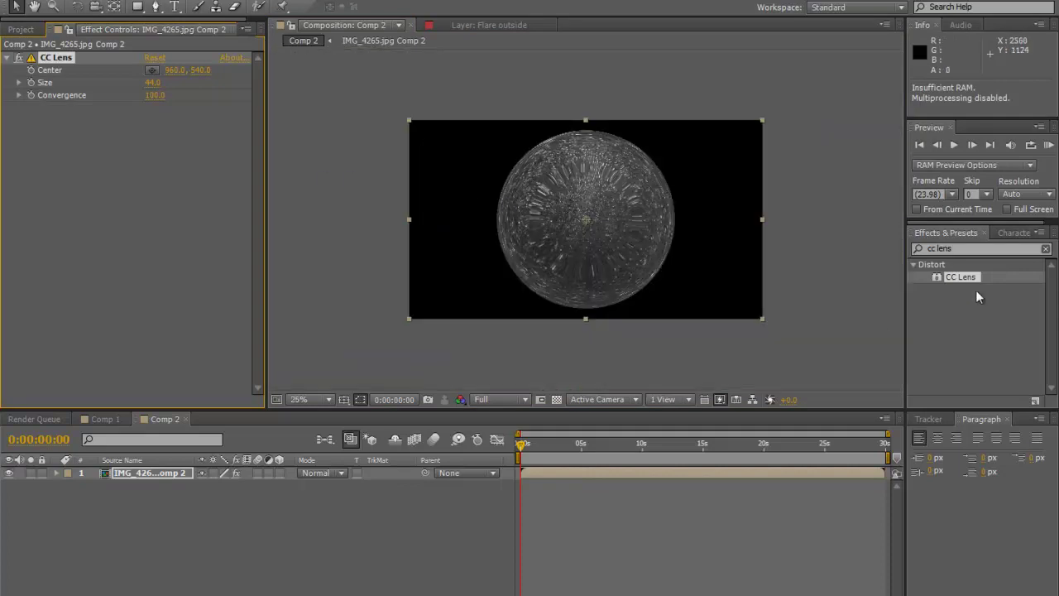
Find the Curves effect and apply it to the sphere layer, ahead of CC Lens.
{"action": "left_click", "coordinate": [966, 248]}
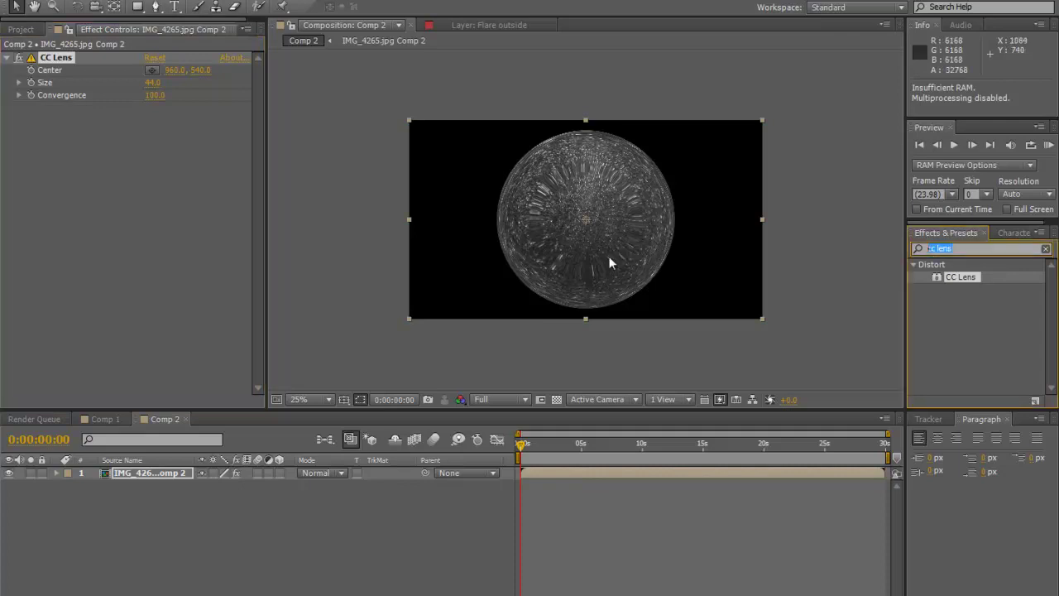
{"action": "type", "text": "curves"}
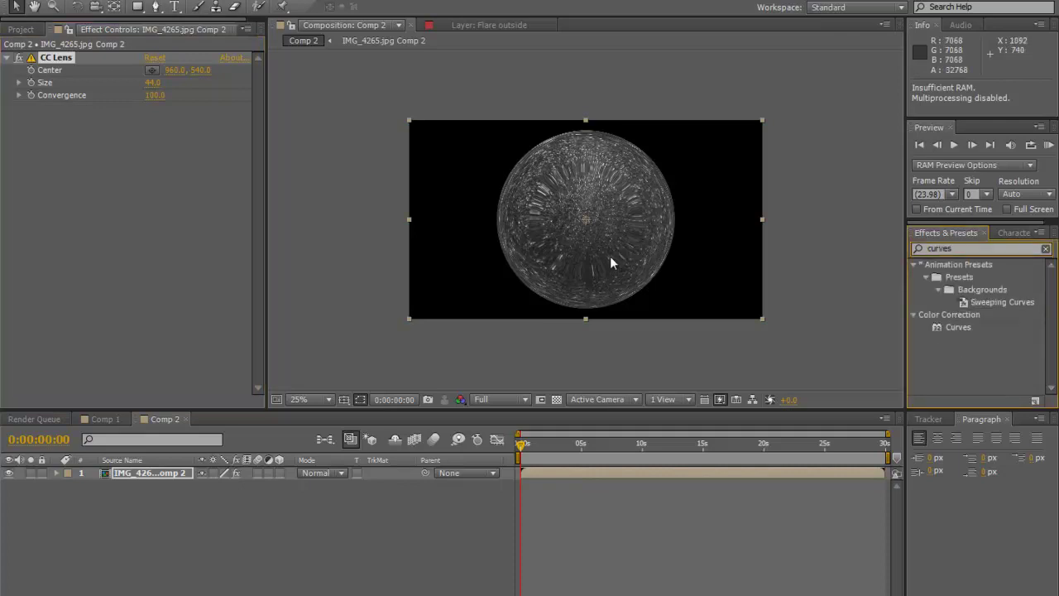
{"action": "left_click_drag", "start_coordinate": [958, 327], "coordinate": [80, 63]}
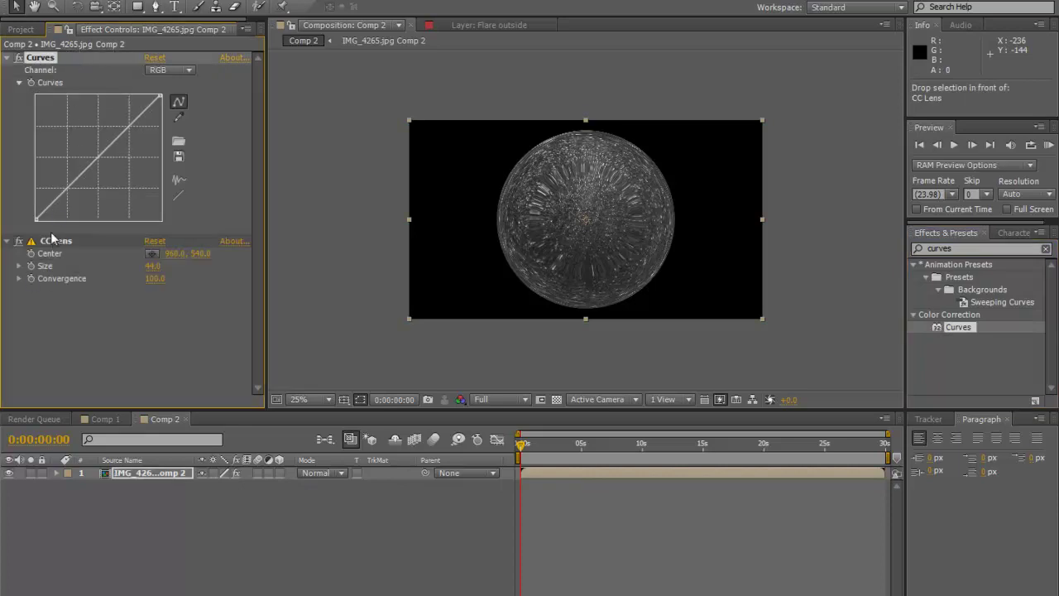
Shape the RGB curve into an S with darker shadows and brighter highlights to increase the sphere's contrast.
{"action": "left_click_drag", "start_coordinate": [38, 221], "coordinate": [67, 202]}
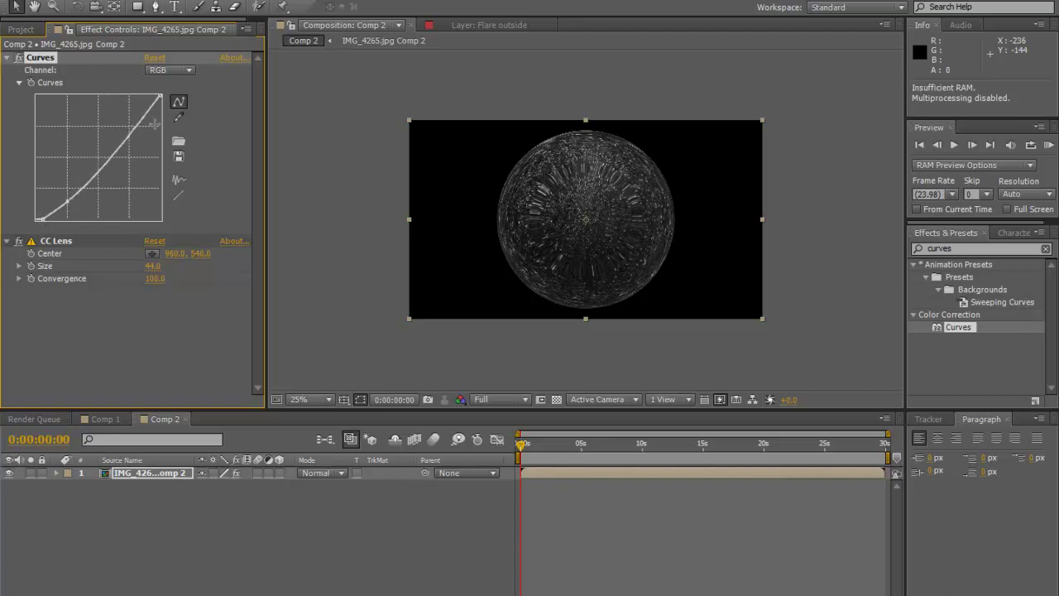
{"action": "left_click_drag", "start_coordinate": [134, 130], "coordinate": [127, 114]}
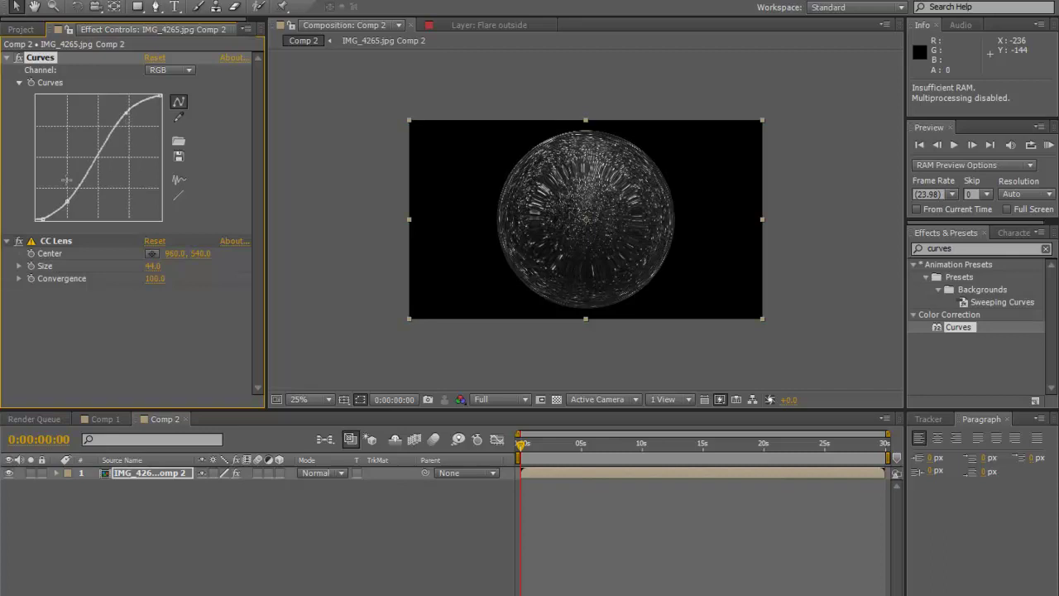
{"action": "left_click", "coordinate": [95, 175]}
{"action": "left_click_drag", "start_coordinate": [95, 169], "coordinate": [94, 167]}
{"action": "left_click", "coordinate": [348, 284]}
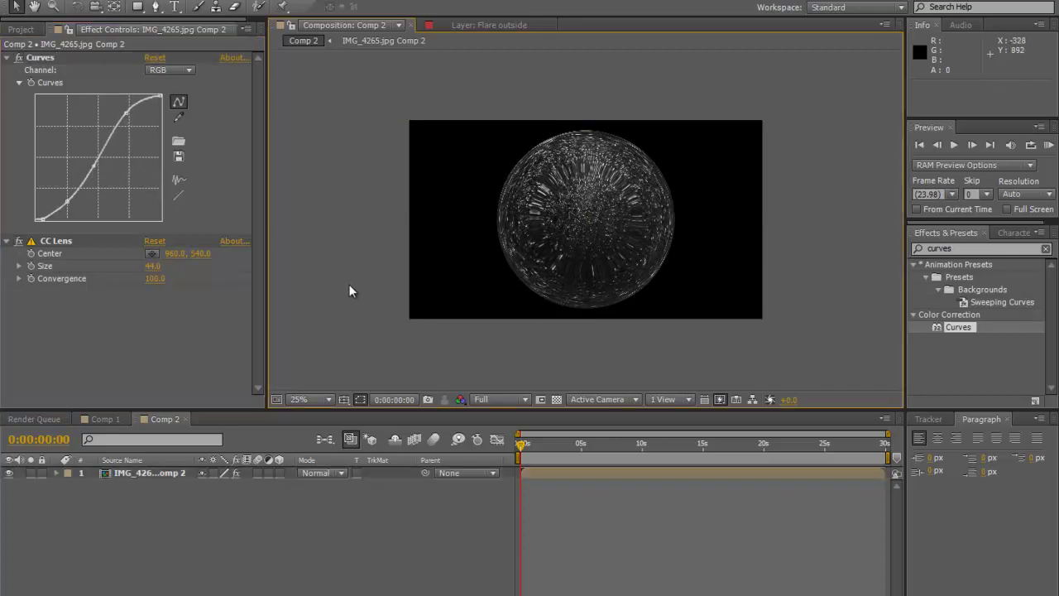
{"action": "scroll", "coordinate": [562, 204], "scroll_direction": "up", "scroll_amount": 2}
{"action": "scroll", "coordinate": [563, 203], "scroll_direction": "down", "scroll_amount": 2}
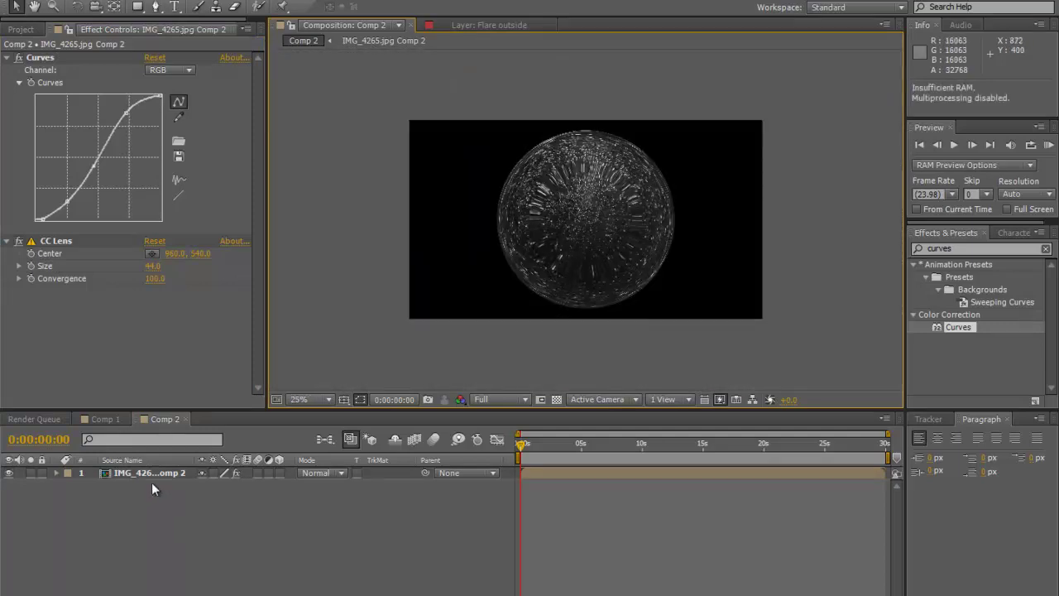
Hide the sphere layer and add a black 1920 x 1080 px solid to the composition.
{"action": "left_click", "coordinate": [9, 473]}
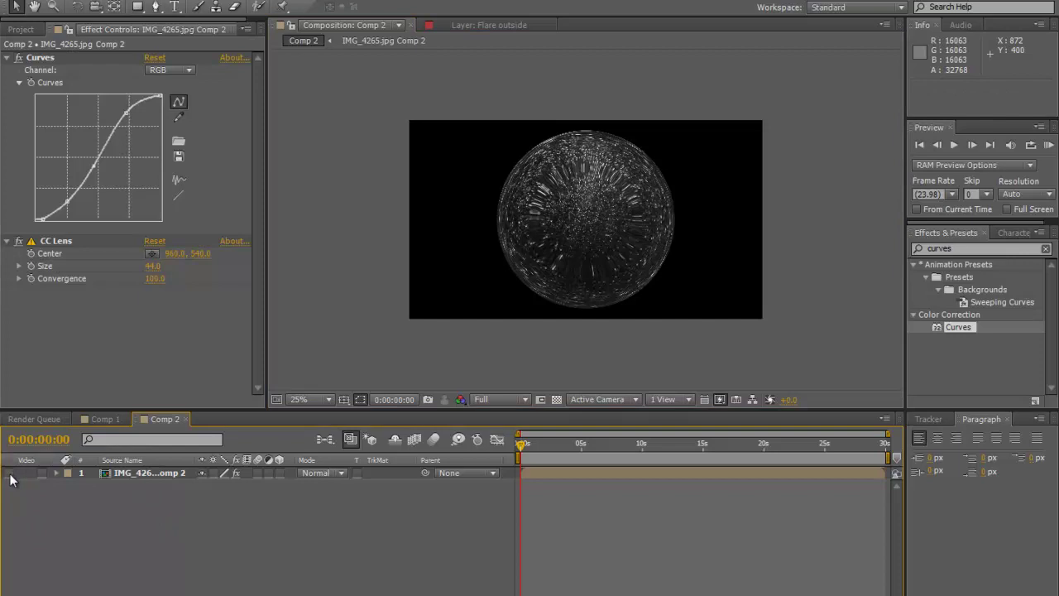
{"action": "left_click", "coordinate": [141, 2]}
{"action": "mouse_move", "coordinate": [143, 7]}
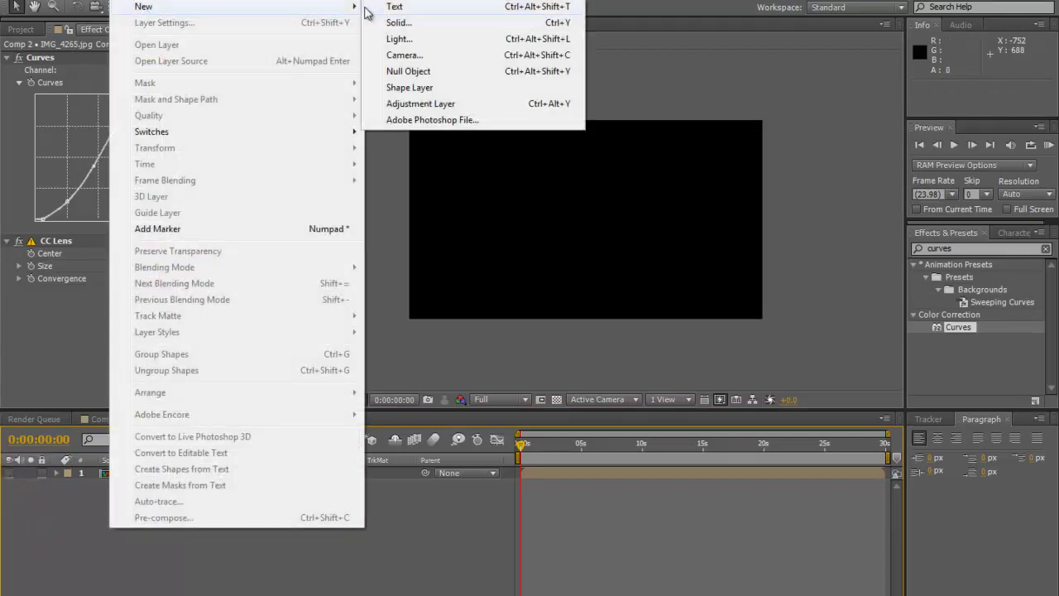
{"action": "left_click", "coordinate": [396, 23]}
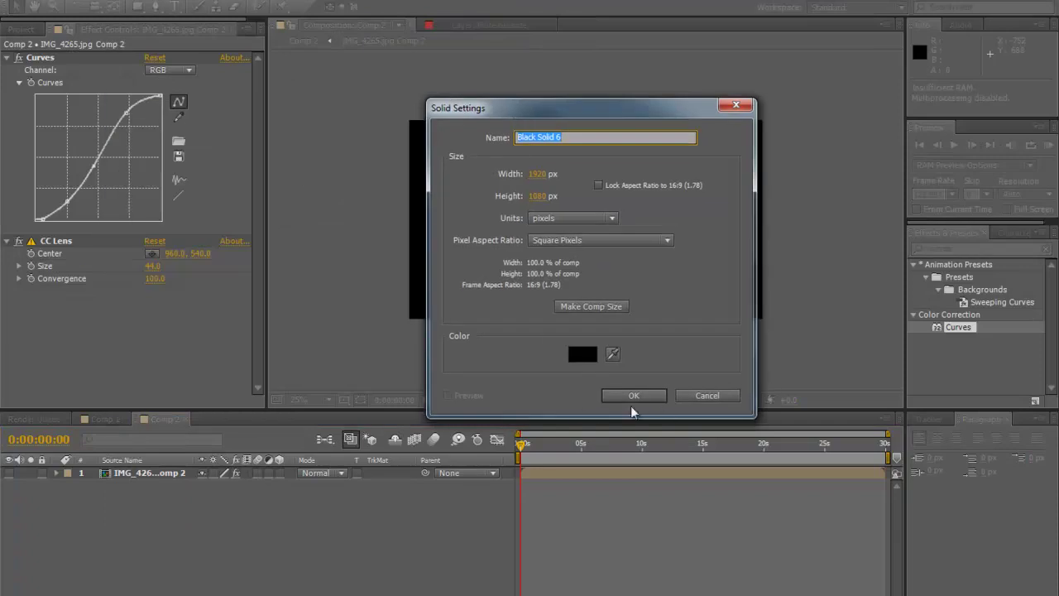
{"action": "left_click", "coordinate": [656, 398]}
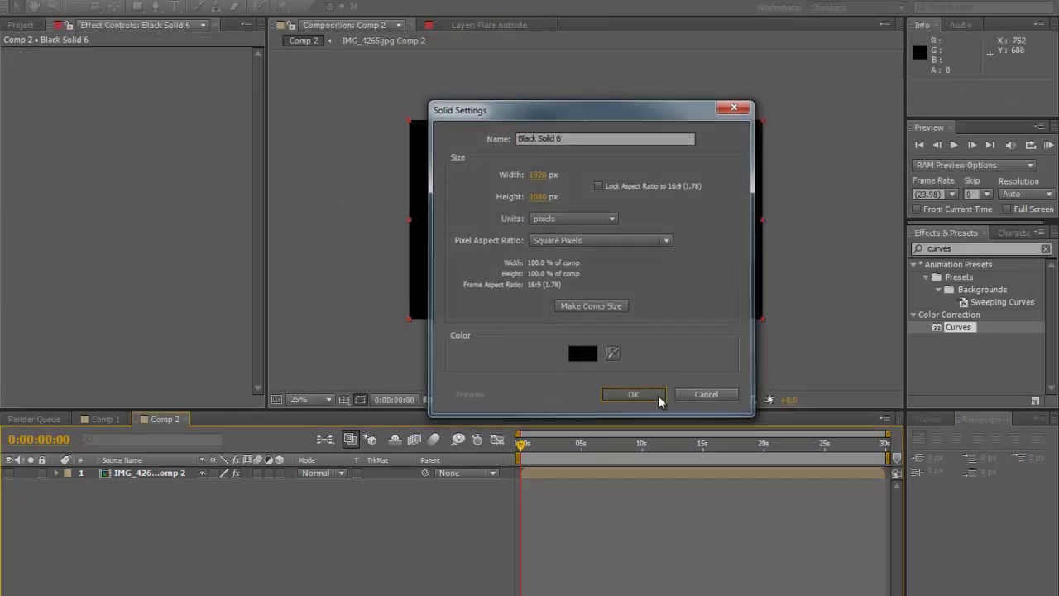
Find the Fractal Noise effect and apply it to the new black solid.
{"action": "left_click", "coordinate": [996, 247]}
{"action": "type", "text": "fractal"}
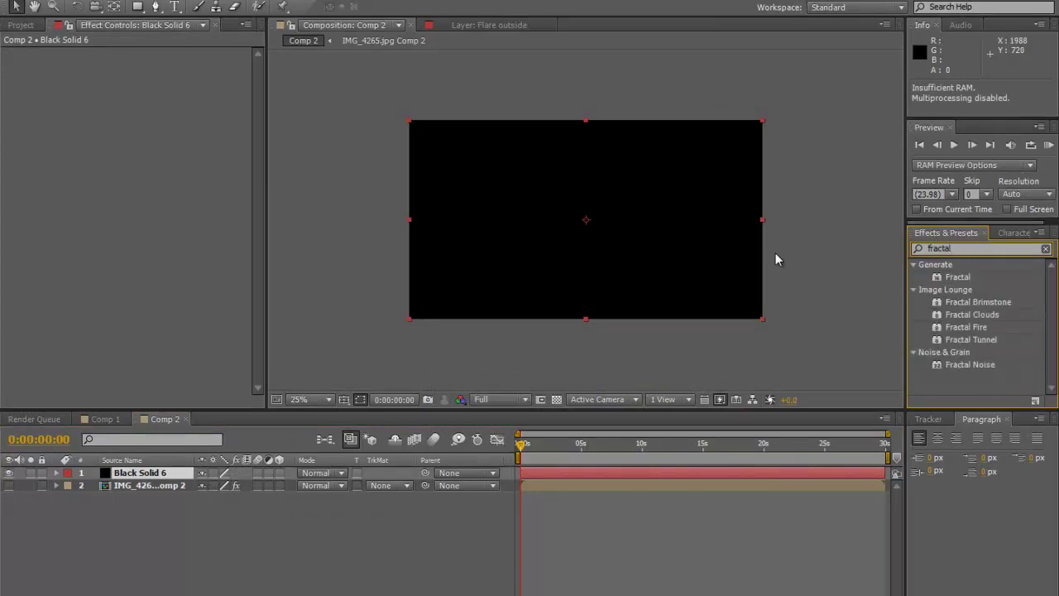
{"action": "left_click", "coordinate": [943, 367]}
{"action": "left_click_drag", "start_coordinate": [944, 370], "coordinate": [552, 474]}
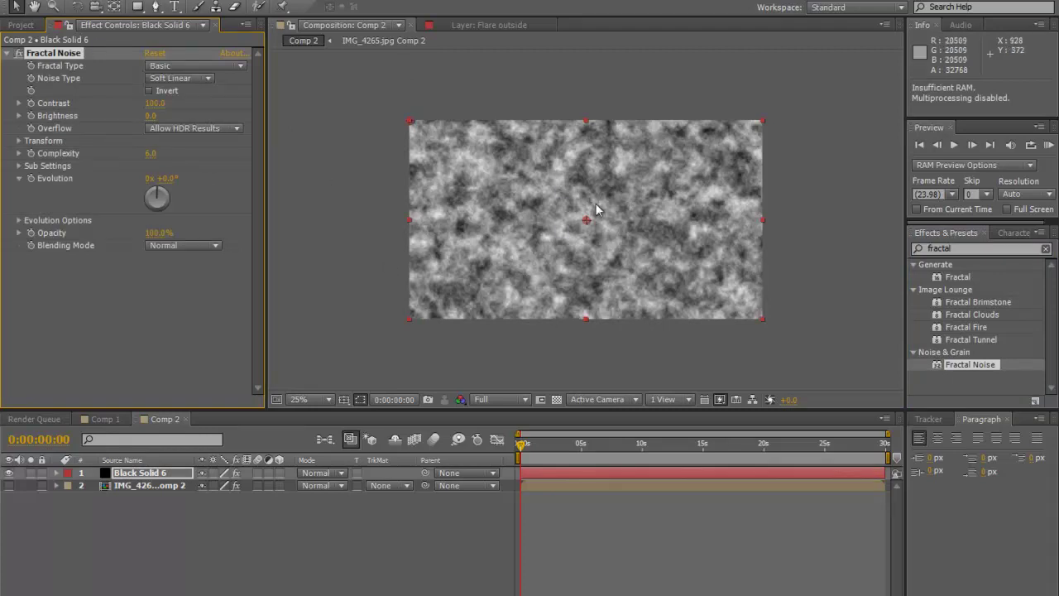
Try the Terrain fractal type, then set the noise's Fractal Type to Small Bumps.
{"action": "left_click", "coordinate": [234, 67]}
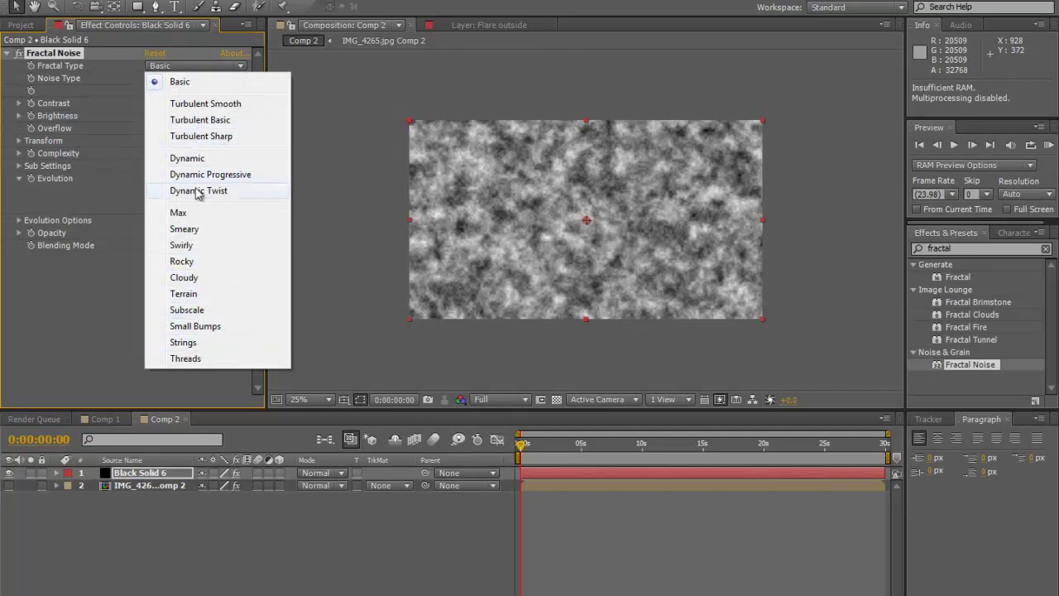
{"action": "left_click", "coordinate": [199, 293]}
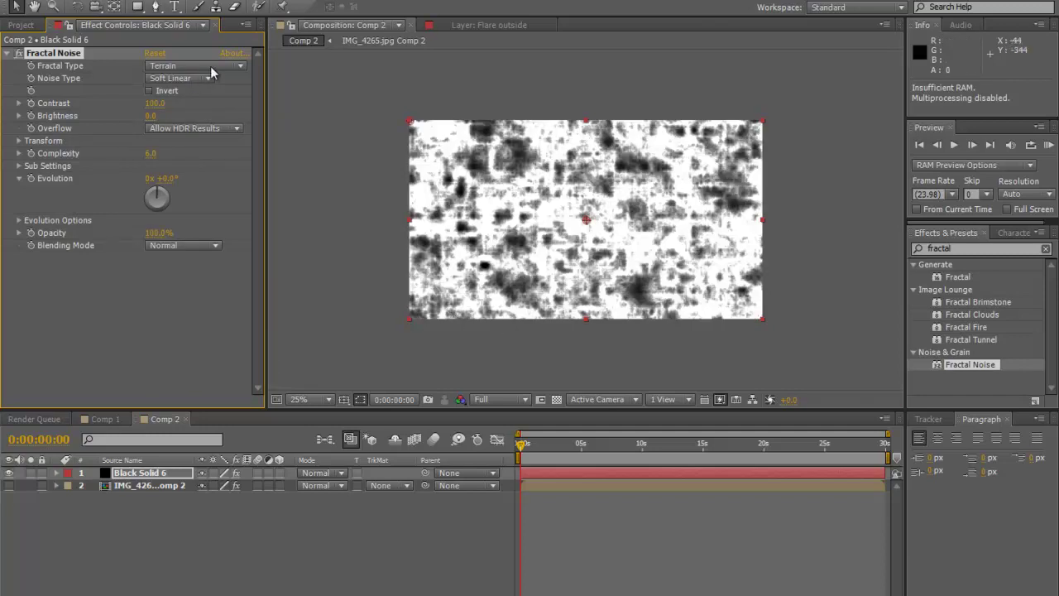
{"action": "left_click", "coordinate": [217, 66]}
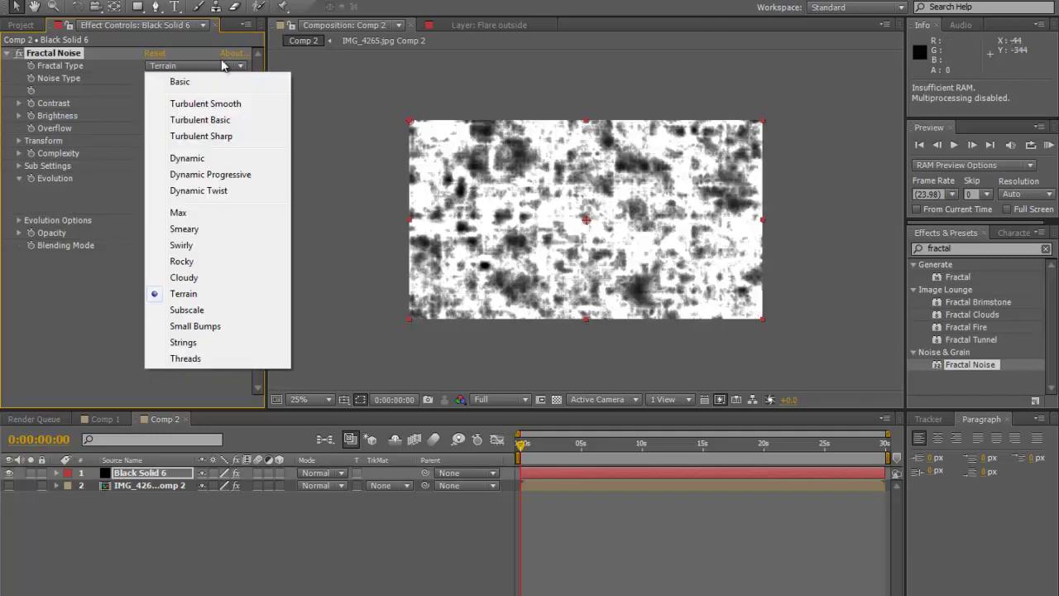
{"action": "left_click", "coordinate": [199, 326]}
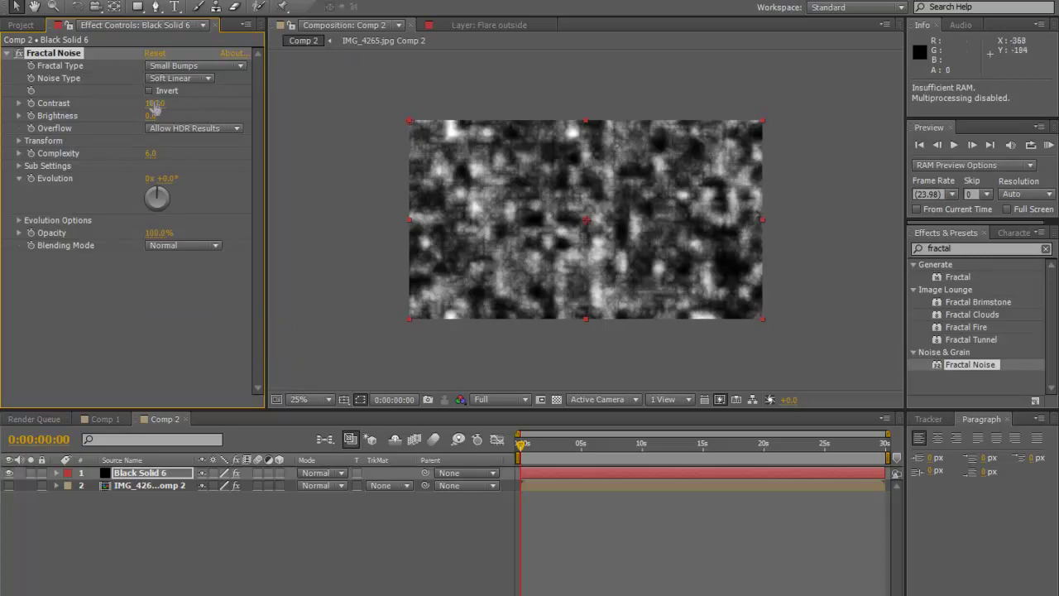
Set the Fractal Noise Contrast to 123 and lower the composition's preview resolution to Third.
{"action": "left_click_drag", "start_coordinate": [175, 104], "coordinate": [177, 103]}
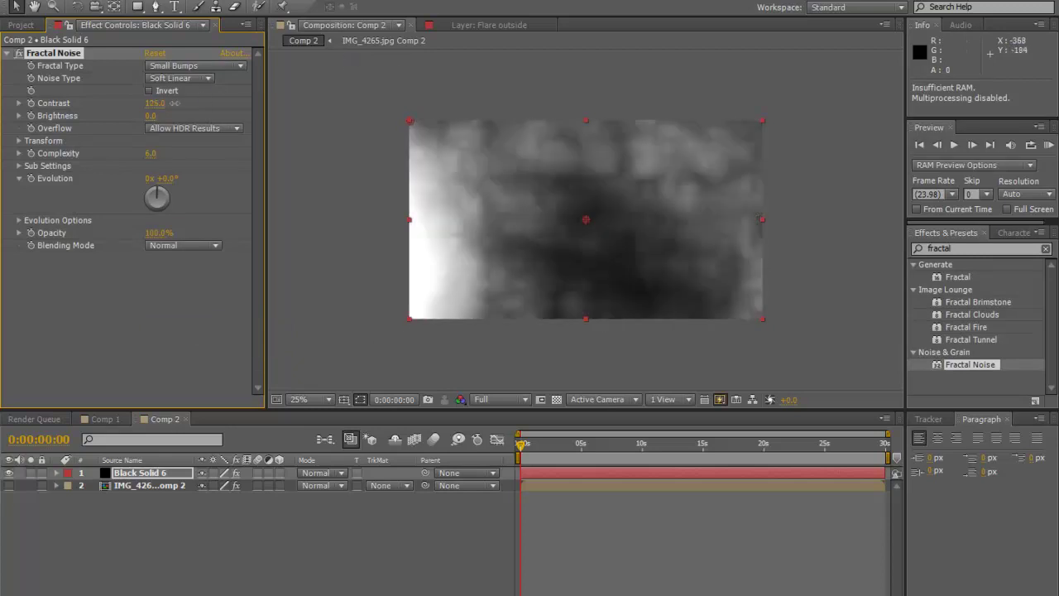
{"action": "left_click", "coordinate": [505, 400]}
{"action": "left_click", "coordinate": [562, 470]}
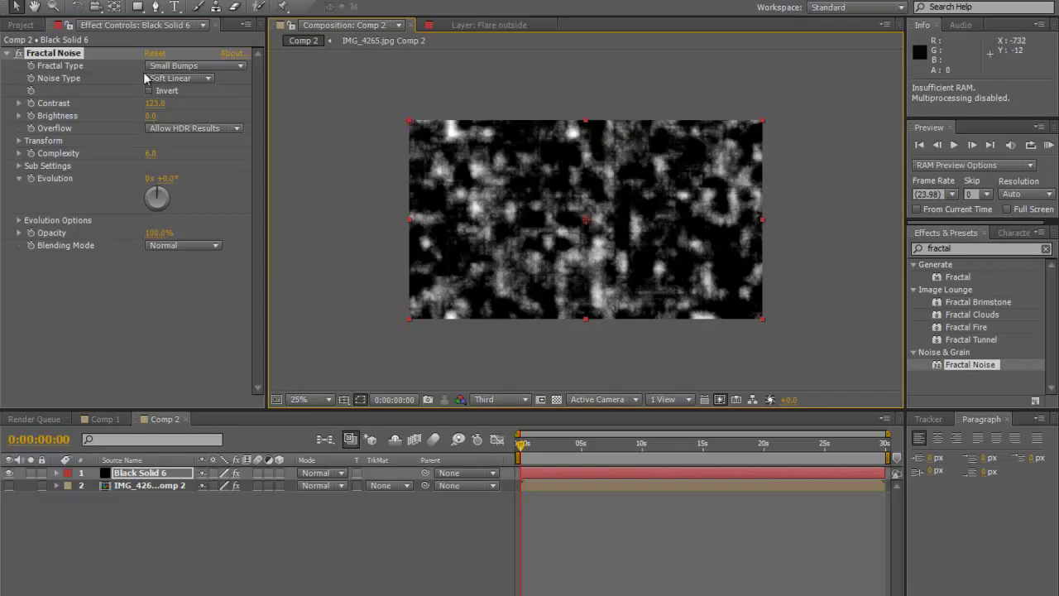
Set the Fractal Noise Brightness to 16 and Complexity to 7.2, keeping Overflow on Allow HDR Results.
{"action": "left_click_drag", "start_coordinate": [151, 116], "coordinate": [124, 116]}
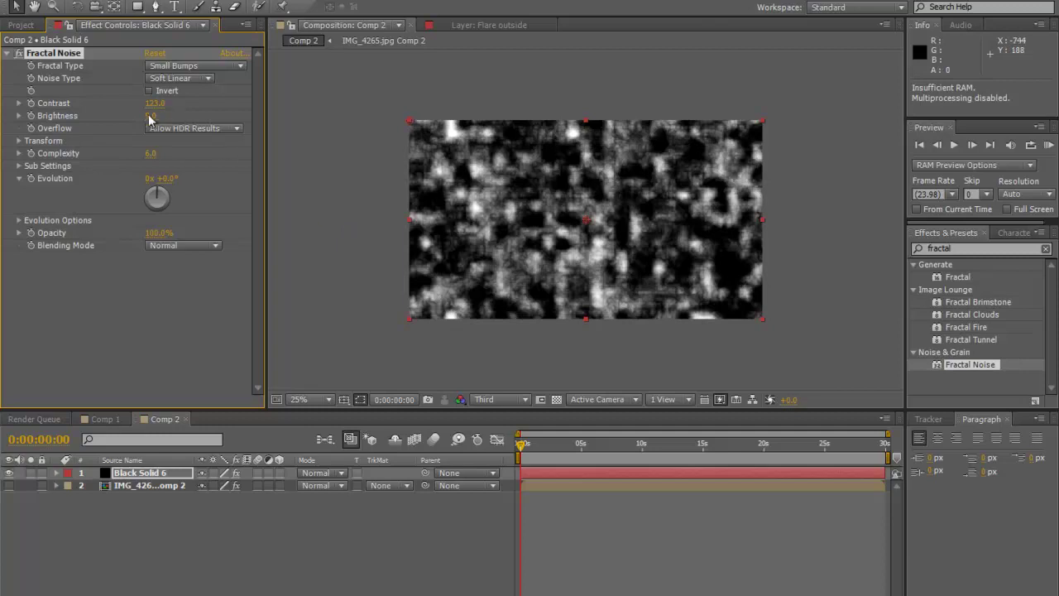
{"action": "left_click_drag", "start_coordinate": [152, 116], "coordinate": [242, 131]}
{"action": "left_click", "coordinate": [233, 129]}
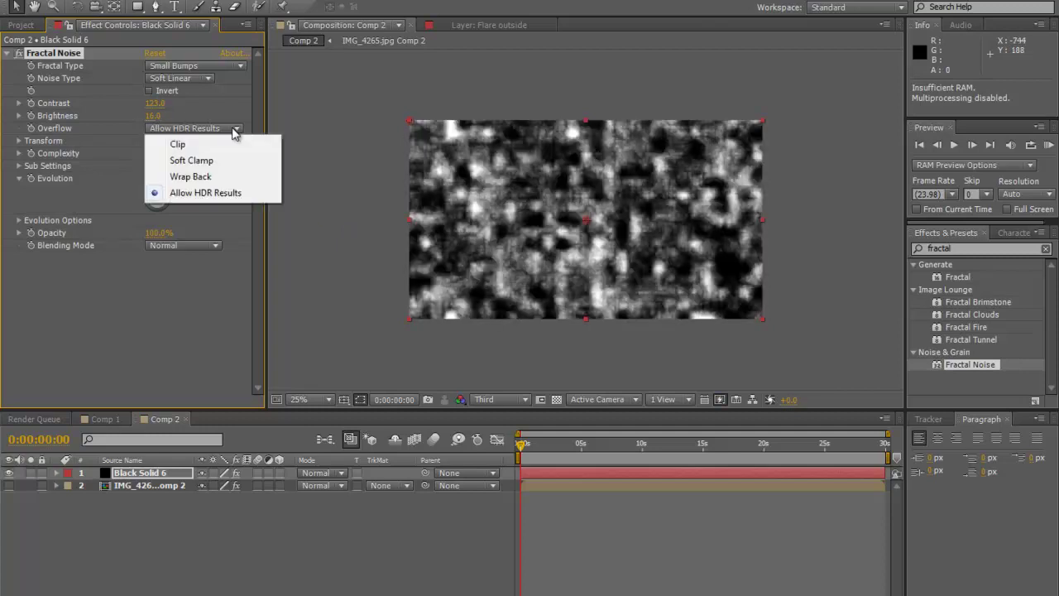
{"action": "left_click", "coordinate": [361, 104]}
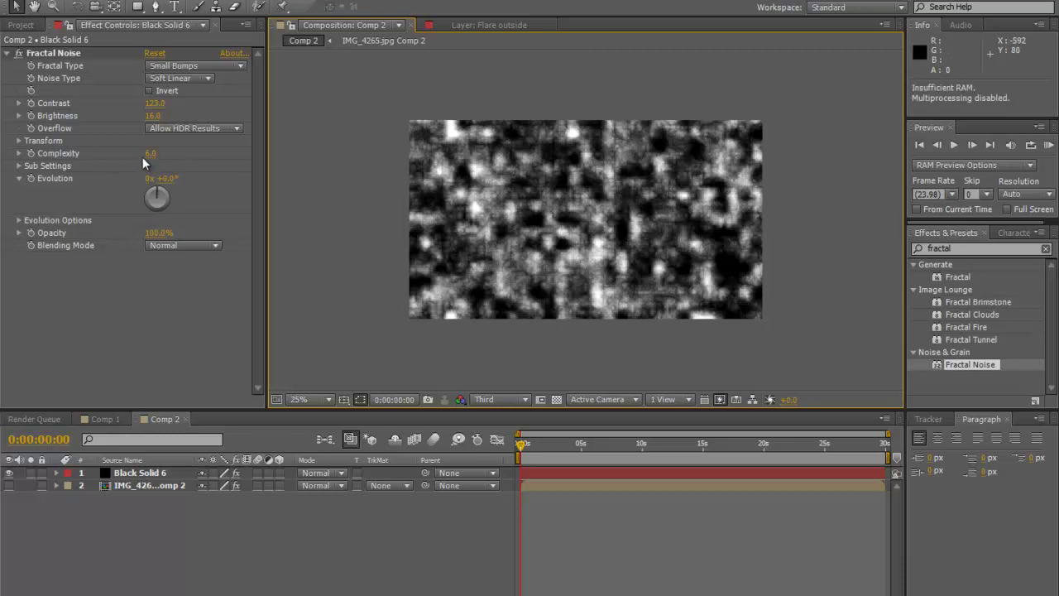
{"action": "left_click_drag", "start_coordinate": [150, 157], "coordinate": [185, 155]}
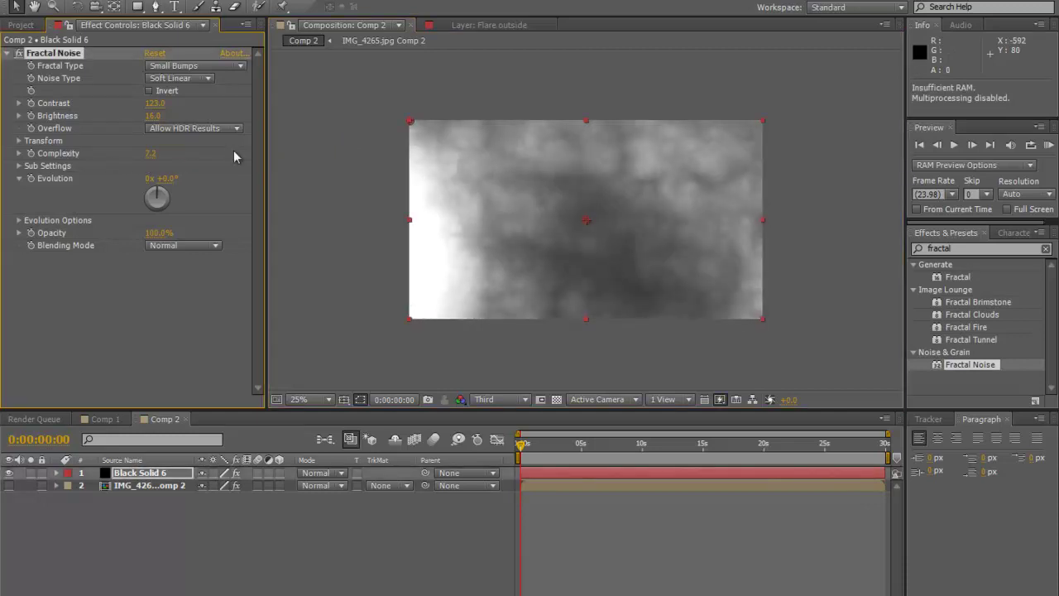
{"action": "left_click_drag", "start_coordinate": [232, 150], "coordinate": [233, 151]}
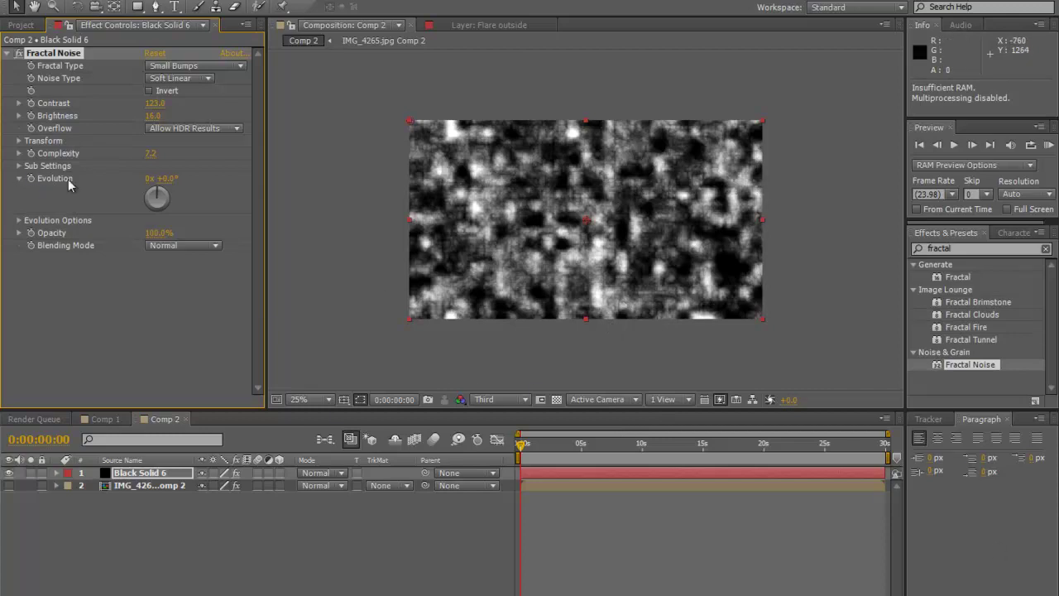
Shorten the work area to about 10 seconds and keyframe Evolution from 0 at the start to 1 revolution at 0:00:10:01.
{"action": "left_click_drag", "start_coordinate": [887, 459], "coordinate": [645, 459]}
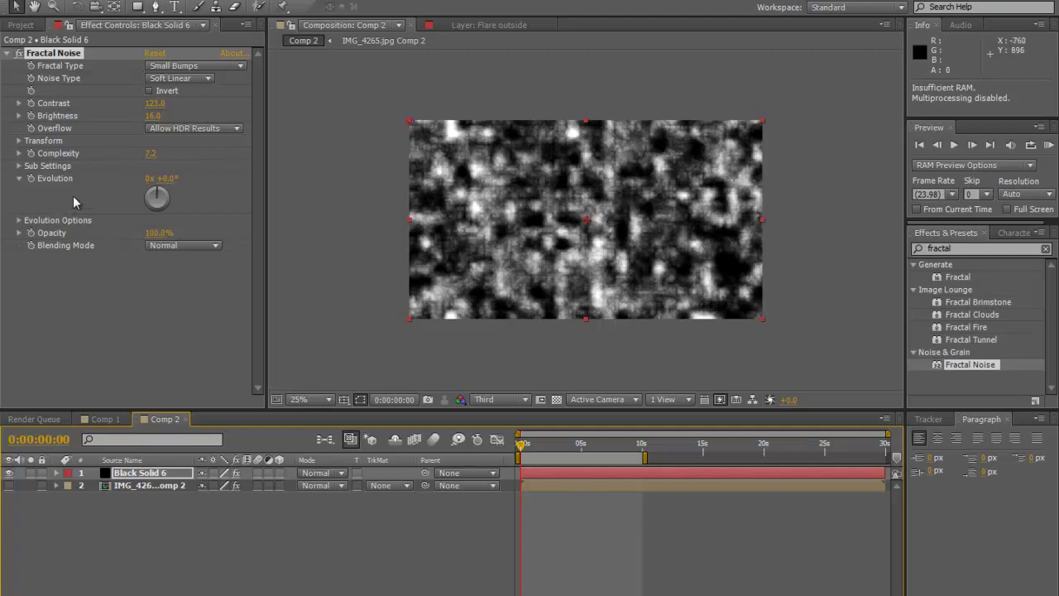
{"action": "left_click", "coordinate": [30, 178]}
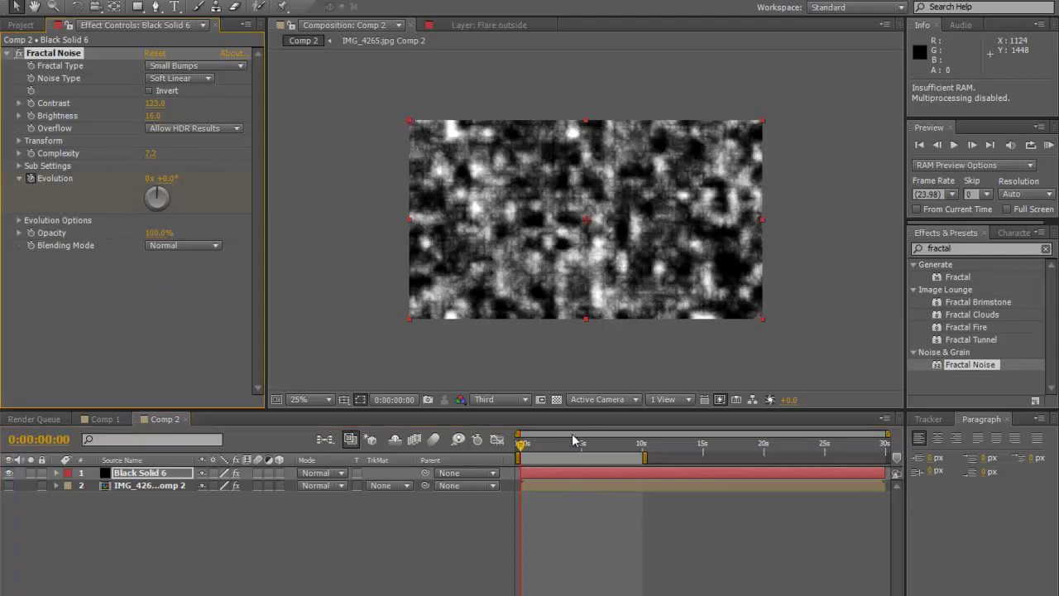
{"action": "left_click_drag", "start_coordinate": [522, 448], "coordinate": [644, 450]}
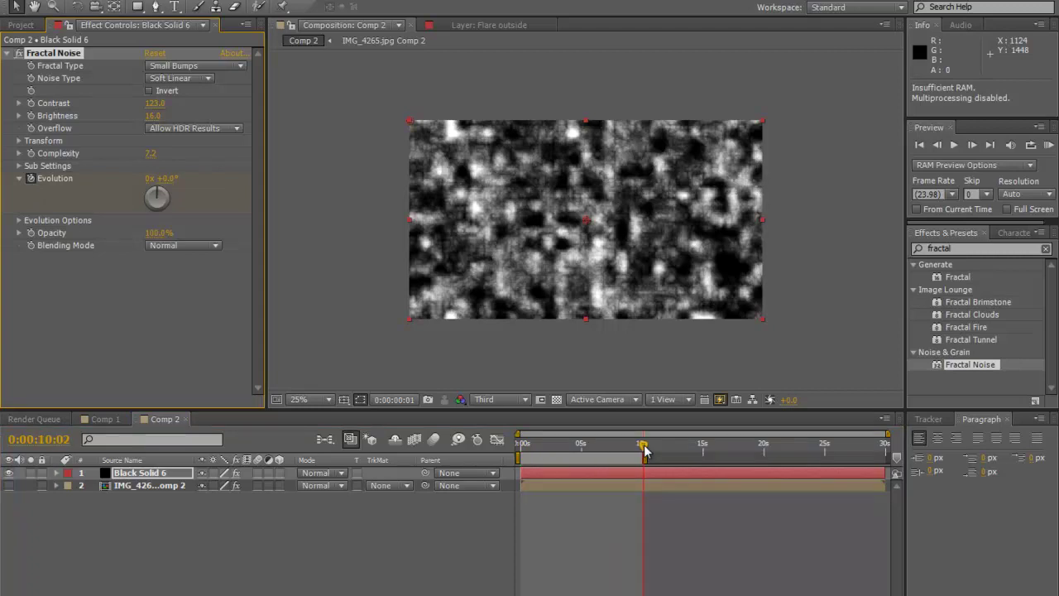
{"action": "left_click", "coordinate": [150, 179]}
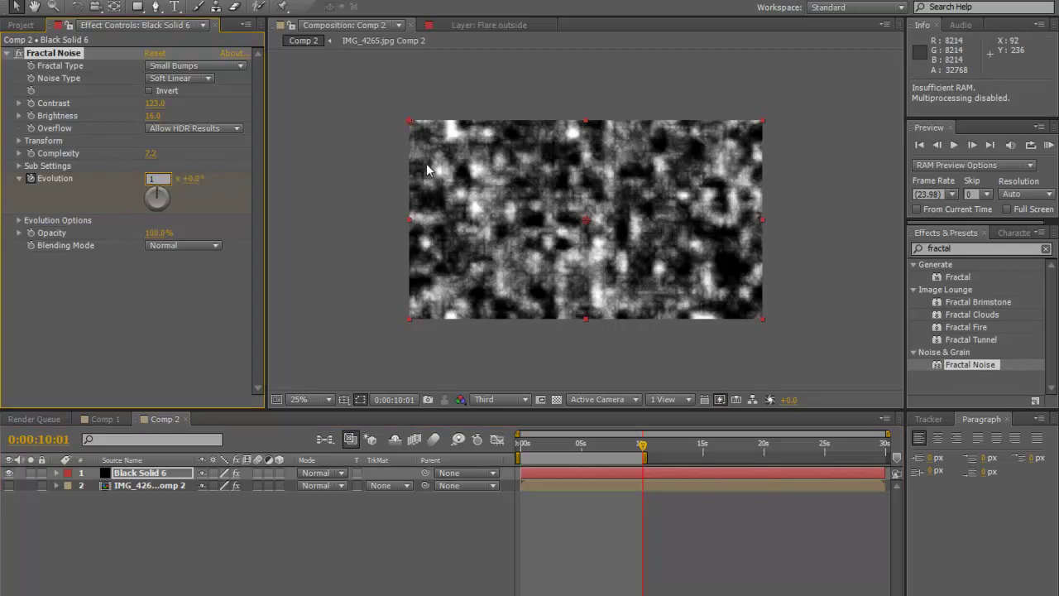
{"action": "key", "text": "Return"}
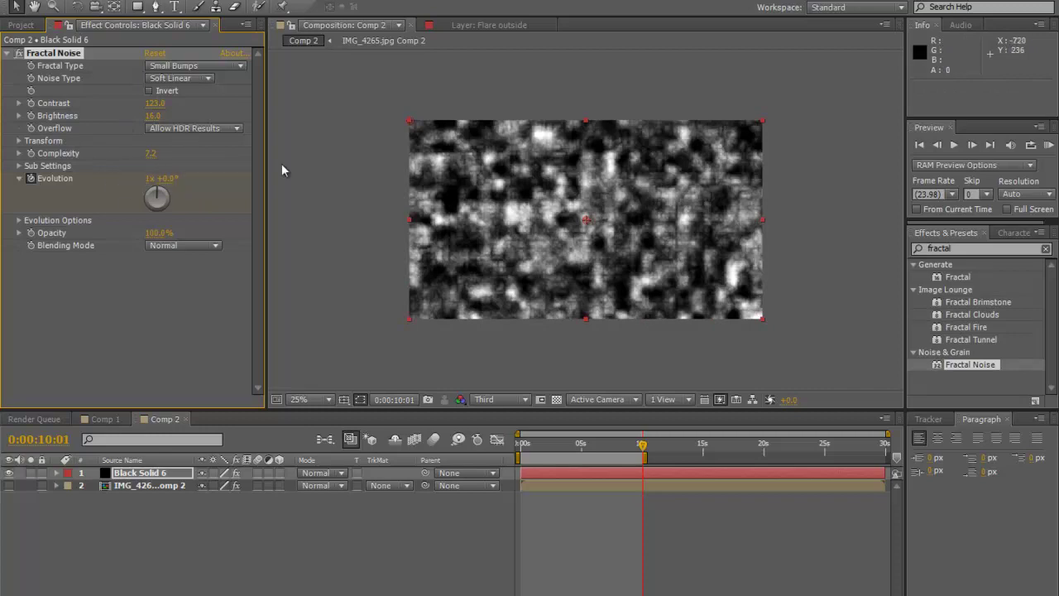
Play back the first seconds of the composition to check the evolving noise animation.
{"action": "left_click_drag", "start_coordinate": [568, 444], "coordinate": [525, 447]}
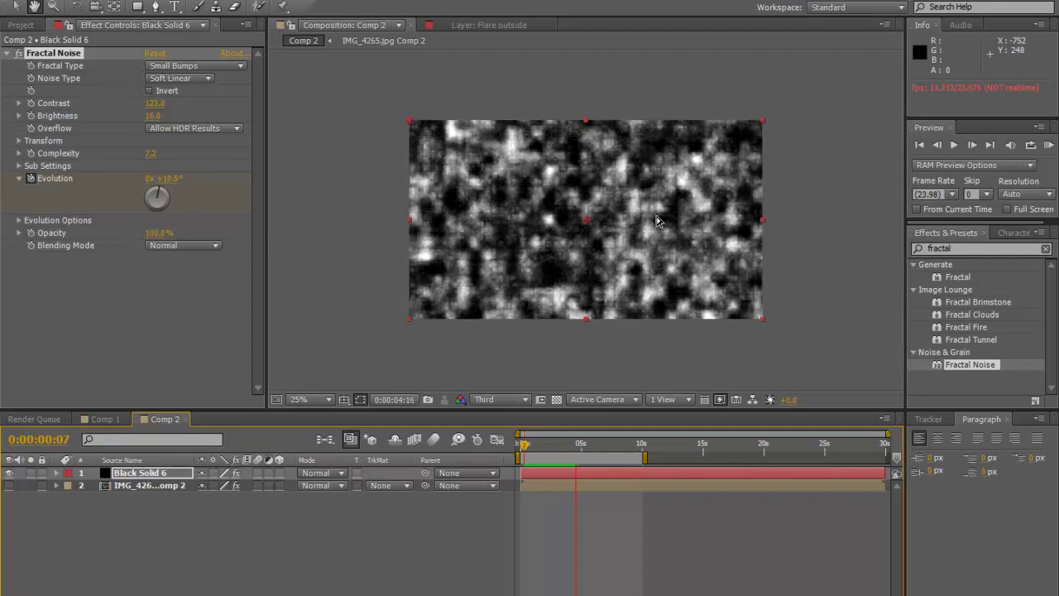
{"action": "key", "text": "space"}
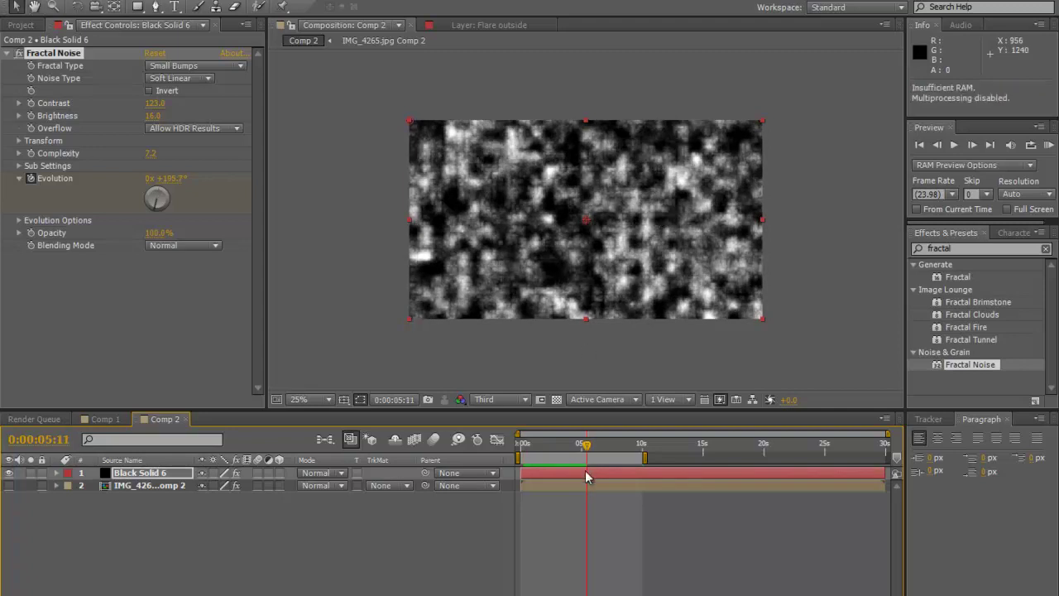
{"action": "left_click_drag", "start_coordinate": [553, 446], "coordinate": [540, 448]}
{"action": "key", "text": "space"}
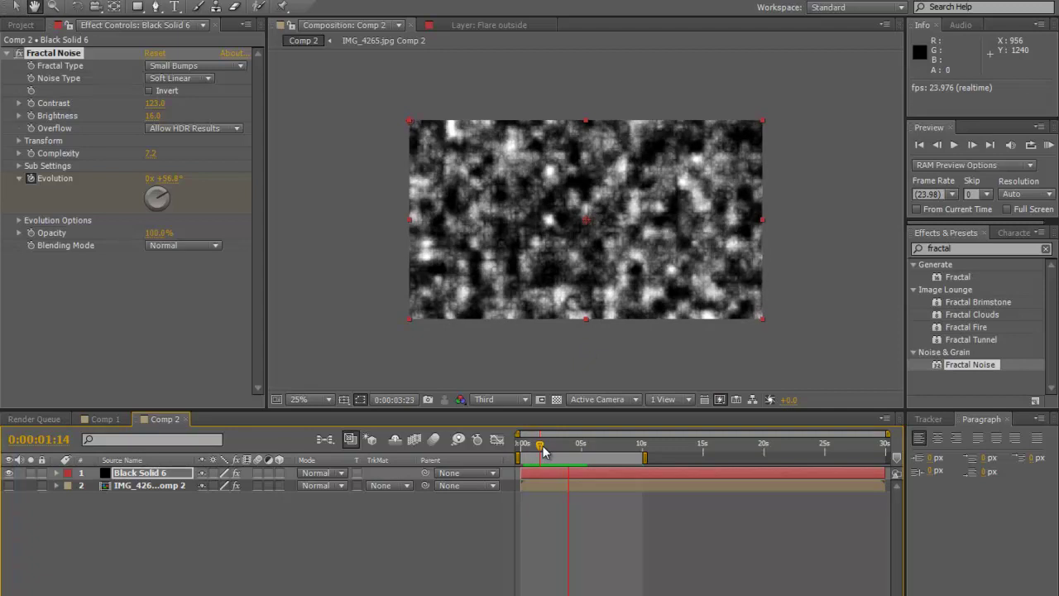
{"action": "key", "text": "space"}
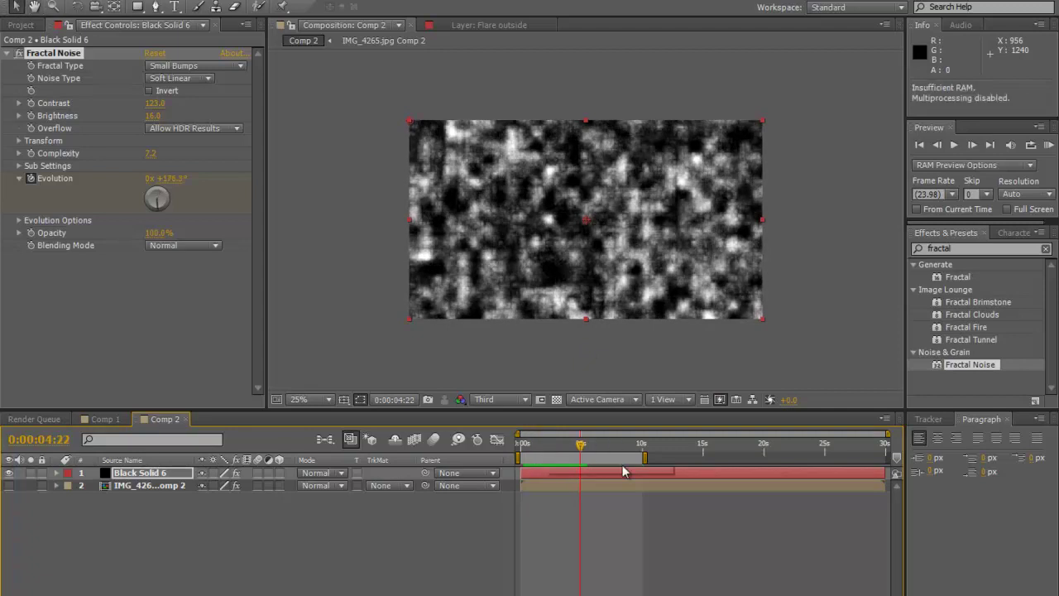
Find the Hue/Saturation effect and apply it to the noise solid.
{"action": "left_click", "coordinate": [963, 248]}
{"action": "type", "text": "hu"}
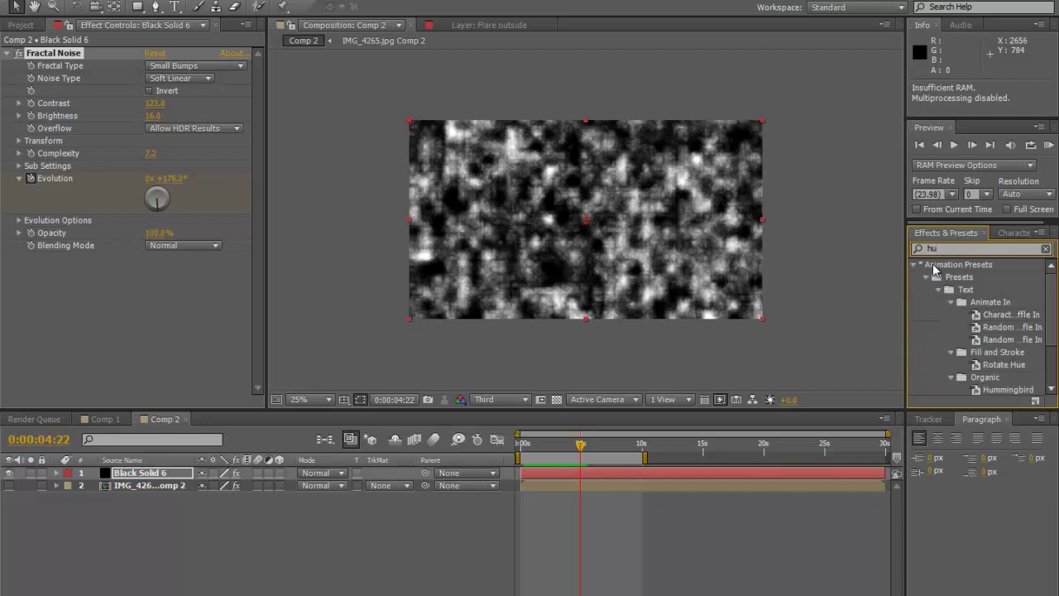
{"action": "type", "text": "e"}
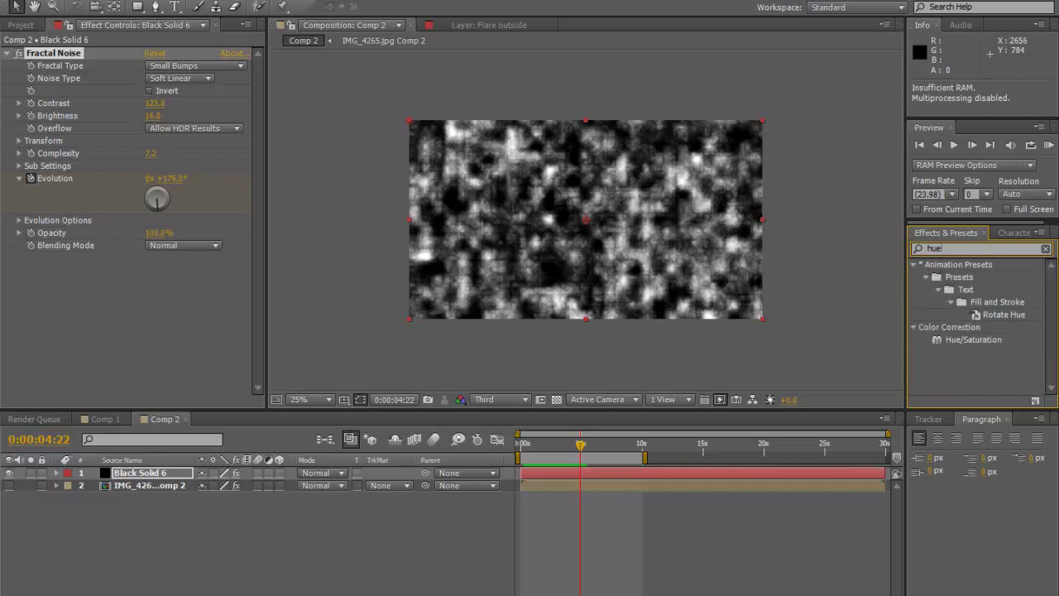
{"action": "left_click_drag", "start_coordinate": [938, 341], "coordinate": [554, 475]}
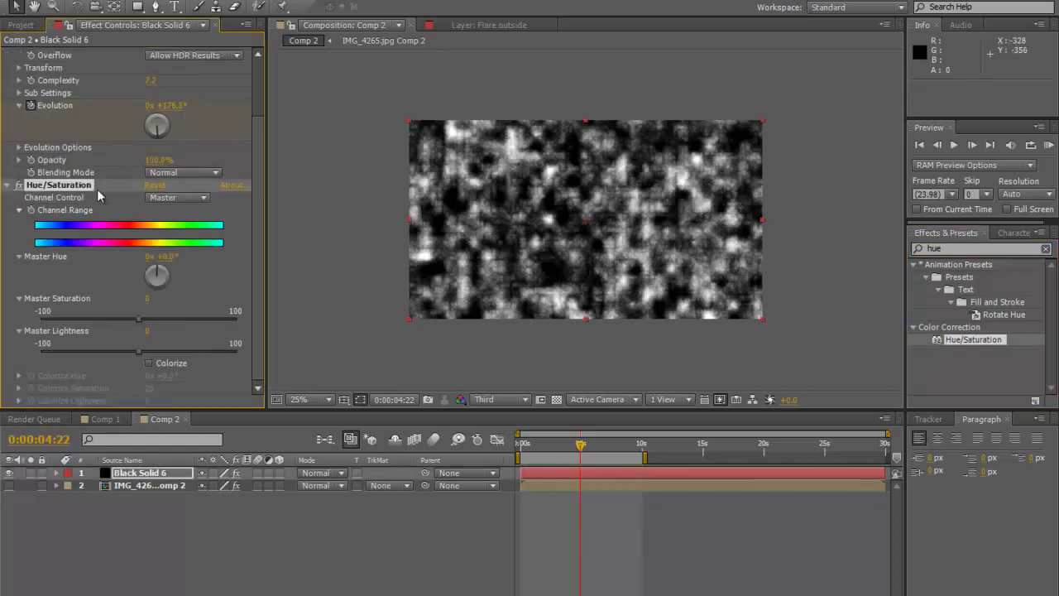
Colorize the noise in dark orange-brown with Colorize Hue about 22°, Colorize Saturation 39 and Colorize Lightness -42.
{"action": "left_click", "coordinate": [149, 363]}
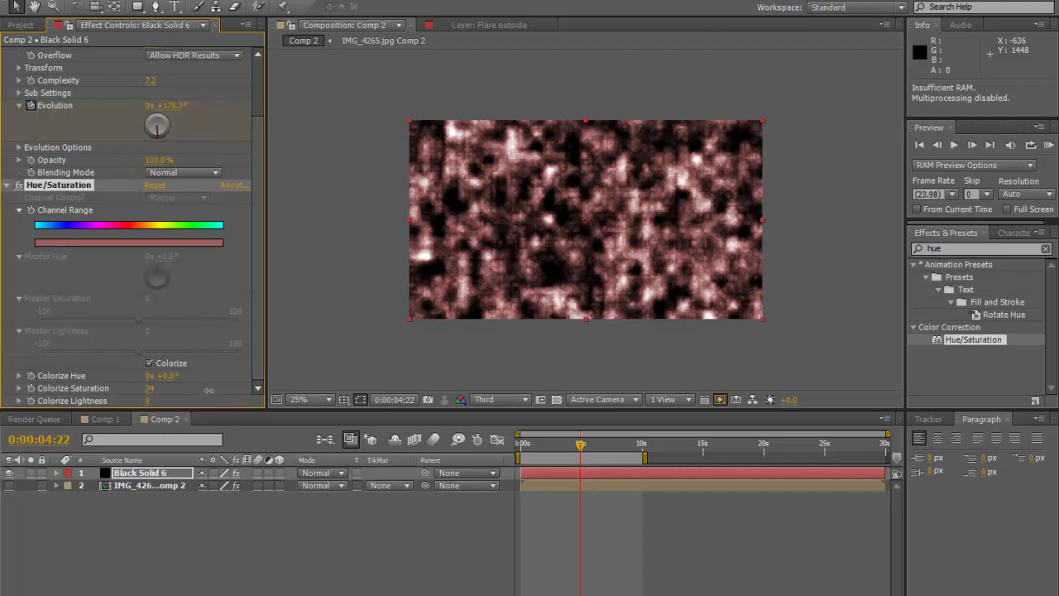
{"action": "left_click_drag", "start_coordinate": [226, 388], "coordinate": [198, 402]}
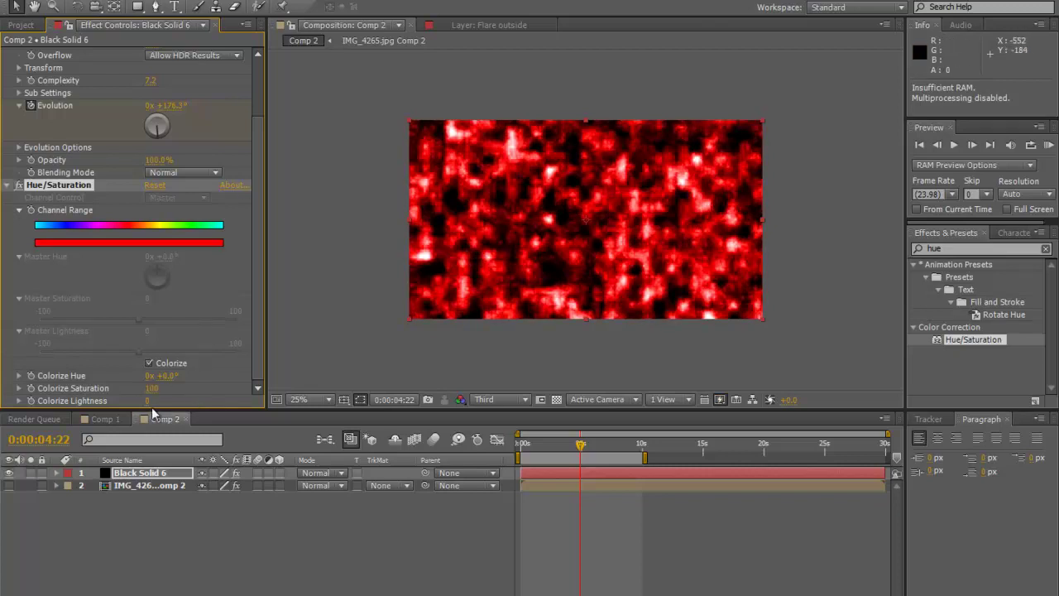
{"action": "left_click_drag", "start_coordinate": [143, 392], "coordinate": [104, 403]}
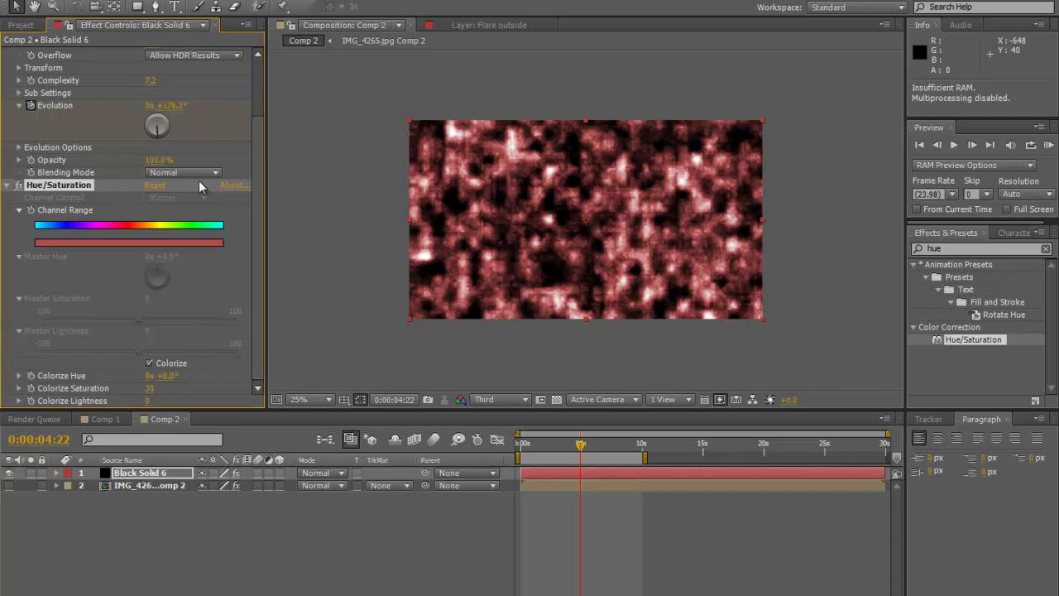
{"action": "mouse_move", "coordinate": [168, 377]}
{"action": "left_mouse_down"}
{"action": "mouse_move", "coordinate": [190, 376]}
{"action": "mouse_move", "coordinate": [173, 376]}
{"action": "left_mouse_up"}
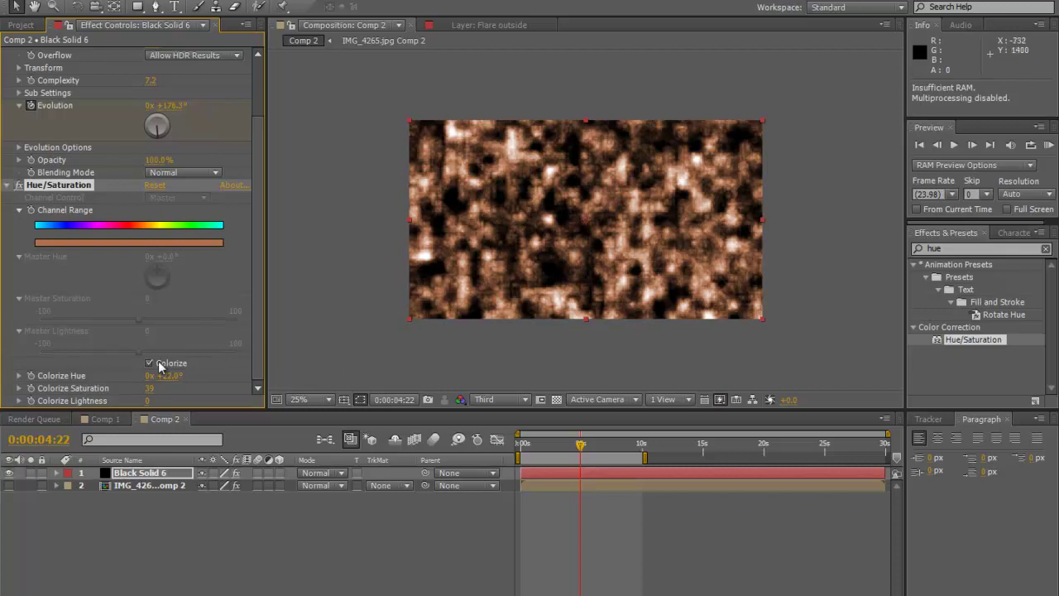
{"action": "left_click_drag", "start_coordinate": [147, 400], "coordinate": [183, 400]}
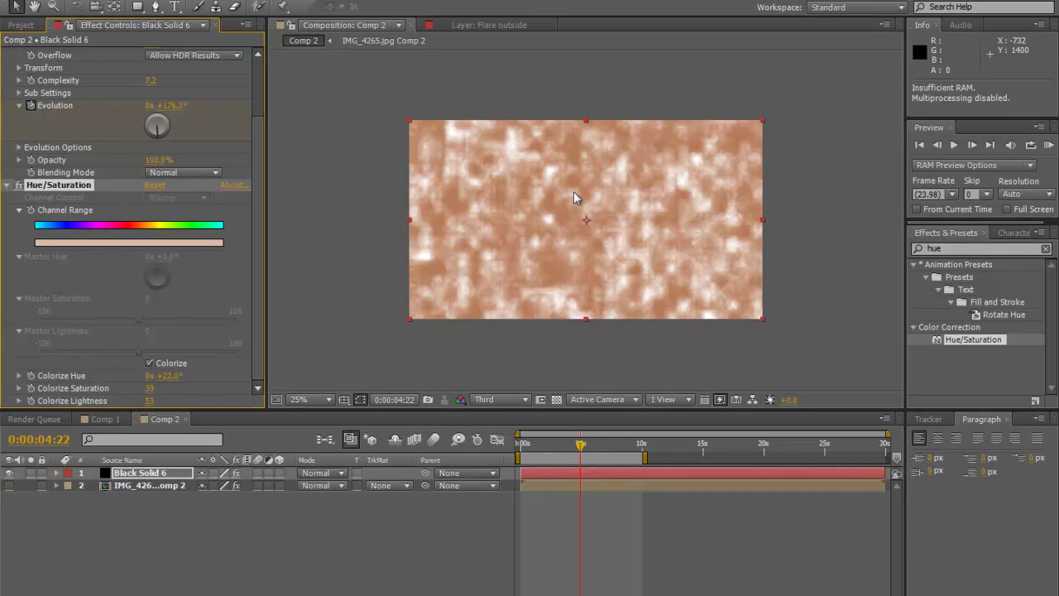
{"action": "left_click_drag", "start_coordinate": [149, 402], "coordinate": [94, 419]}
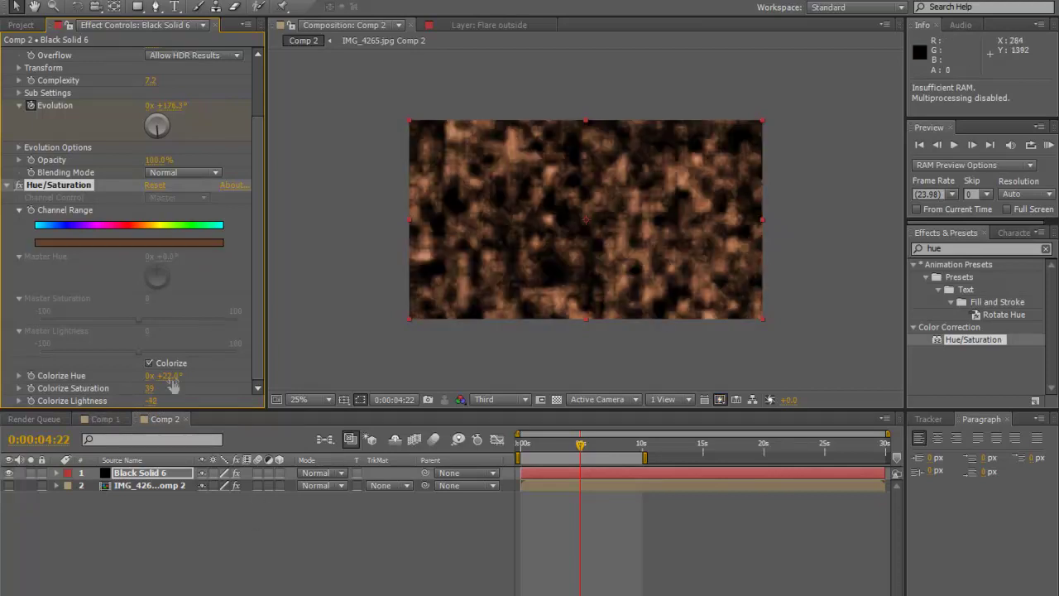
Brighten the colorized noise by setting its Colorize Lightness to -4.
{"action": "left_click_drag", "start_coordinate": [152, 402], "coordinate": [173, 401]}
{"action": "left_click_drag", "start_coordinate": [210, 392], "coordinate": [190, 392]}
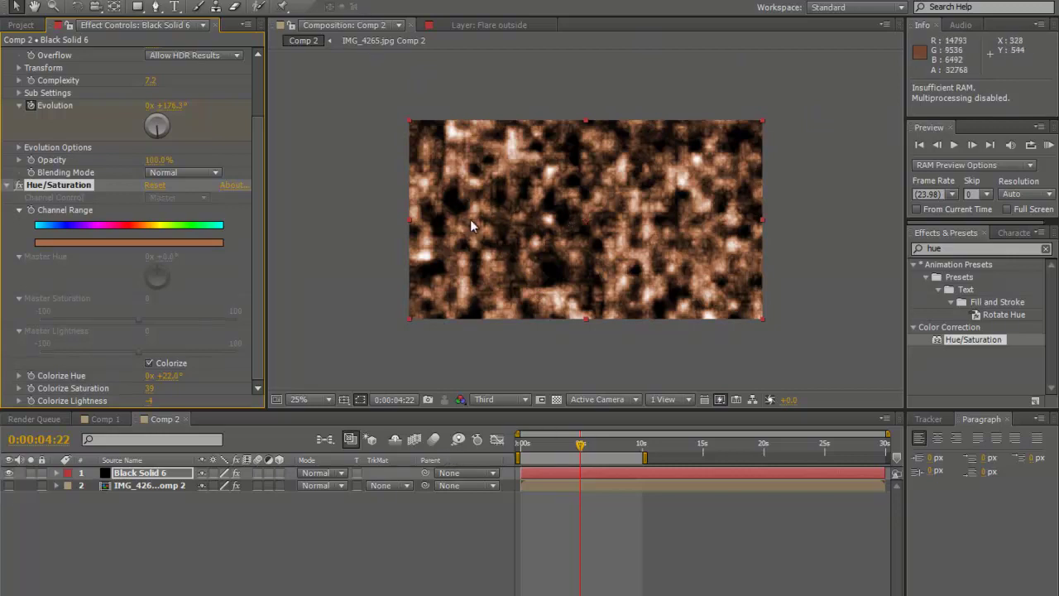
Find the CC Sphere effect by searching for "cc sphere" and apply it to the noise solid.
{"action": "left_click", "coordinate": [947, 240]}
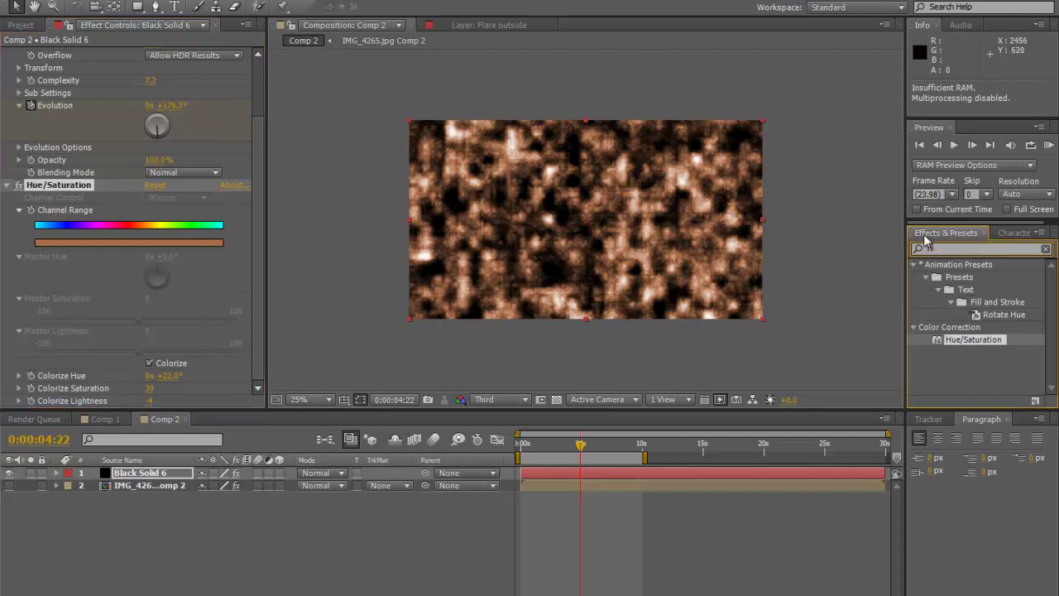
{"action": "key", "text": "BackSpace"}
{"action": "type", "text": "cc sphere"}
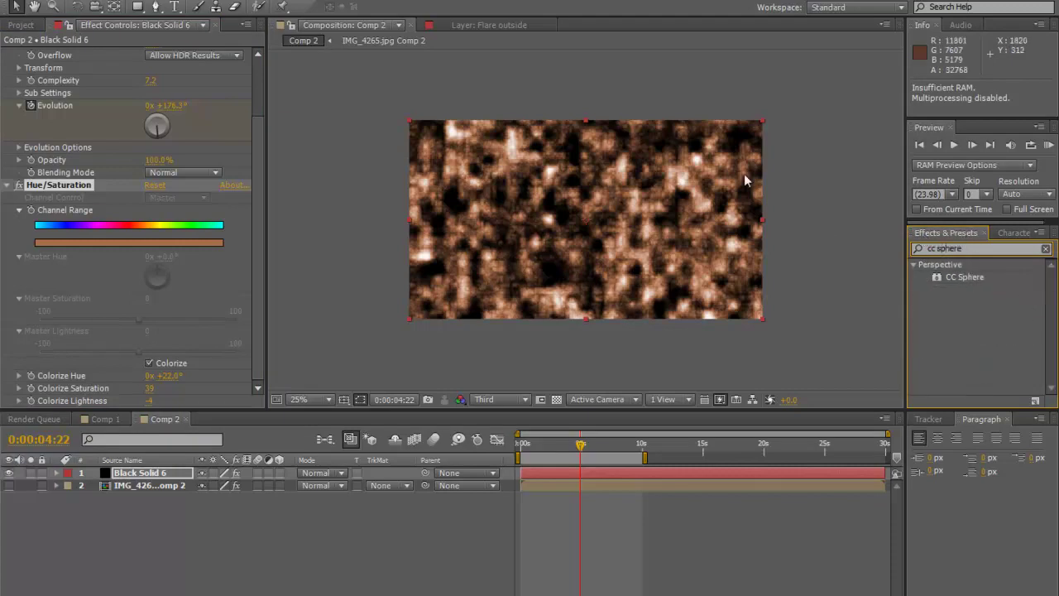
{"action": "left_click_drag", "start_coordinate": [937, 278], "coordinate": [543, 479]}
Enlarge the noise sphere by setting the CC Sphere Radius to 305.
{"action": "scroll", "coordinate": [578, 230], "scroll_direction": "up", "scroll_amount": 2}
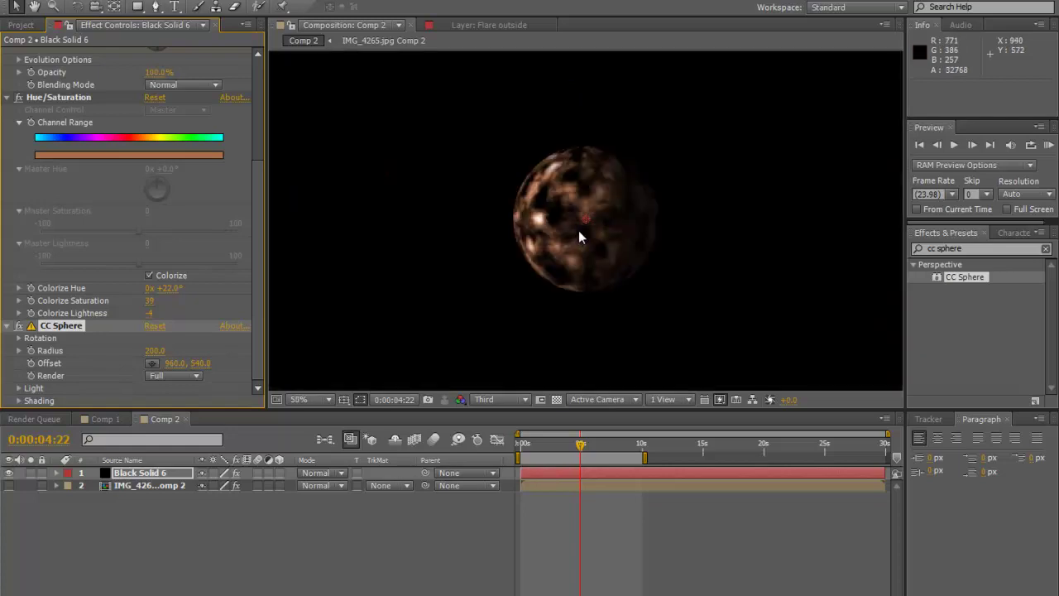
{"action": "scroll", "coordinate": [580, 230], "scroll_direction": "down", "scroll_amount": 1}
{"action": "scroll", "coordinate": [580, 230], "scroll_direction": "up", "scroll_amount": 1}
{"action": "scroll", "coordinate": [580, 234], "scroll_direction": "down", "scroll_amount": 2}
{"action": "scroll", "coordinate": [581, 231], "scroll_direction": "up", "scroll_amount": 1}
{"action": "scroll", "coordinate": [580, 230], "scroll_direction": "down", "scroll_amount": 1}
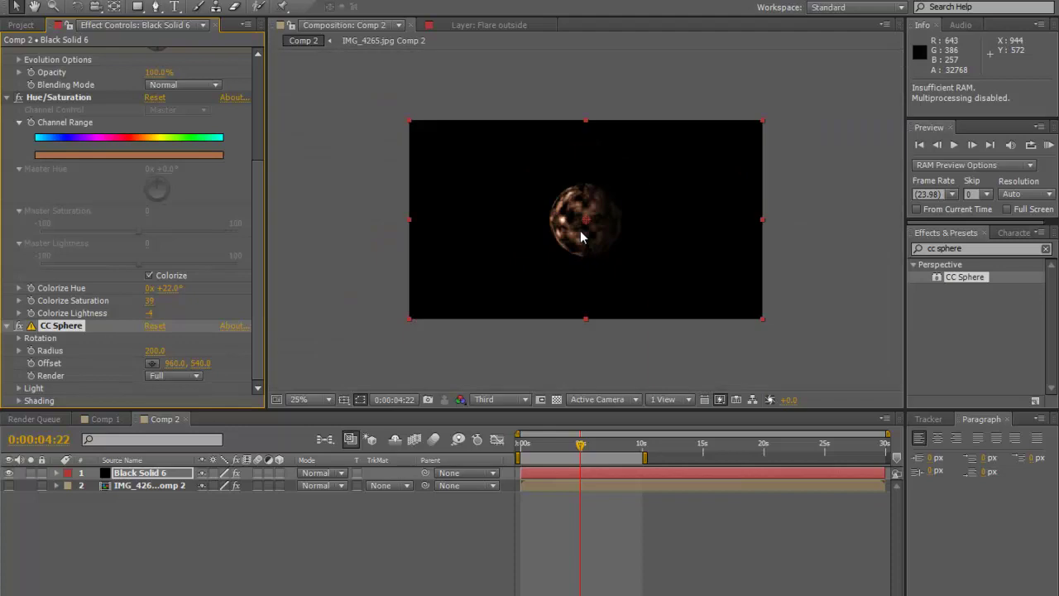
{"action": "left_click", "coordinate": [154, 352]}
{"action": "left_click_drag", "start_coordinate": [154, 351], "coordinate": [249, 364]}
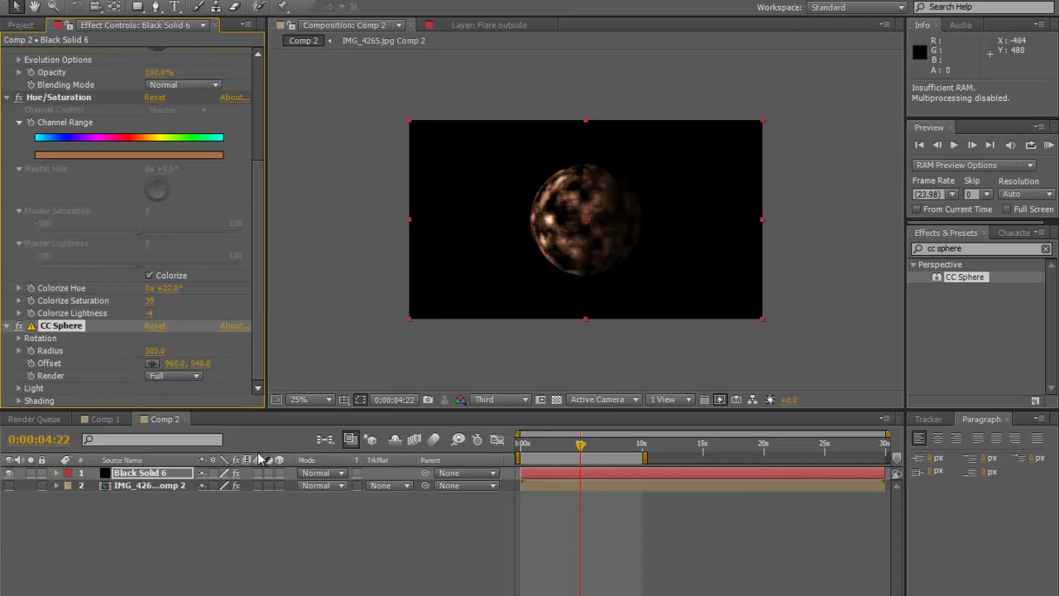
Set the noise solid's blending mode to Add and make the texture layer beneath it visible again.
{"action": "left_click", "coordinate": [335, 473]}
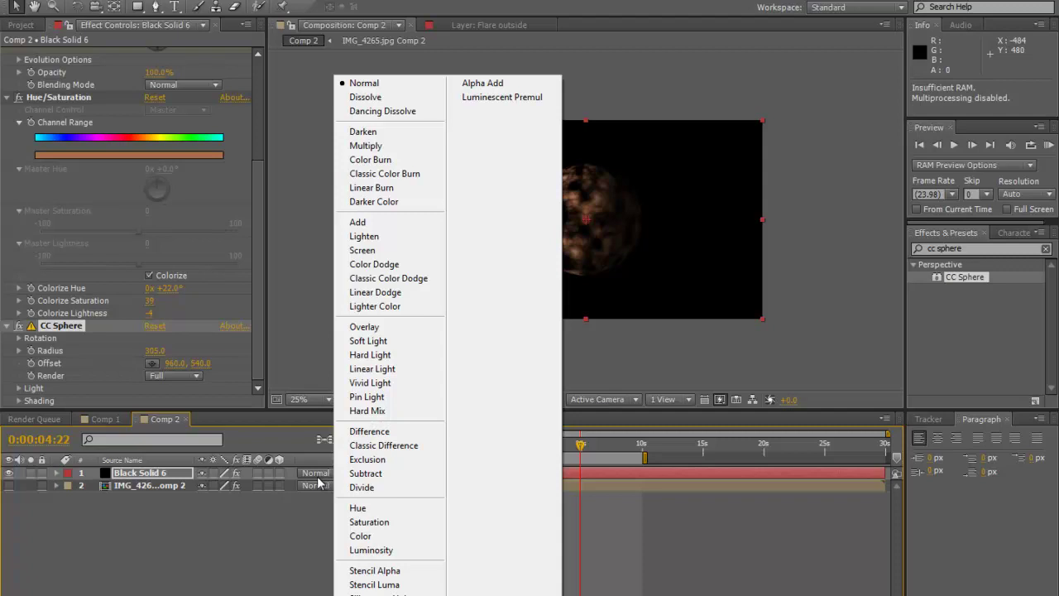
{"action": "left_click", "coordinate": [363, 228]}
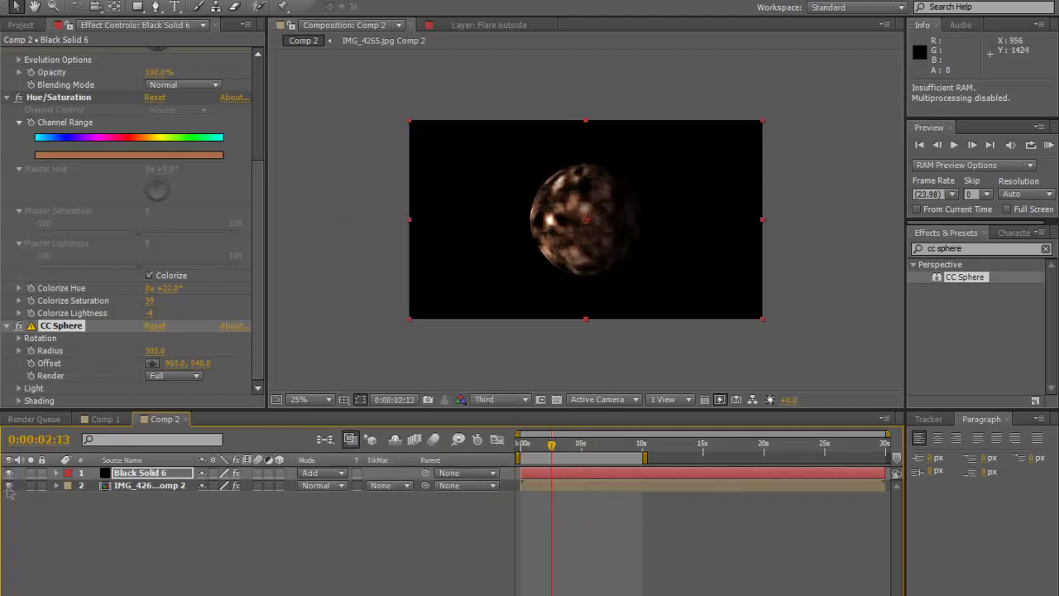
Set the CC Sphere Radius to 481 so the noise sphere matches the outline of the textured lens sphere.
{"action": "key", "text": "period"}
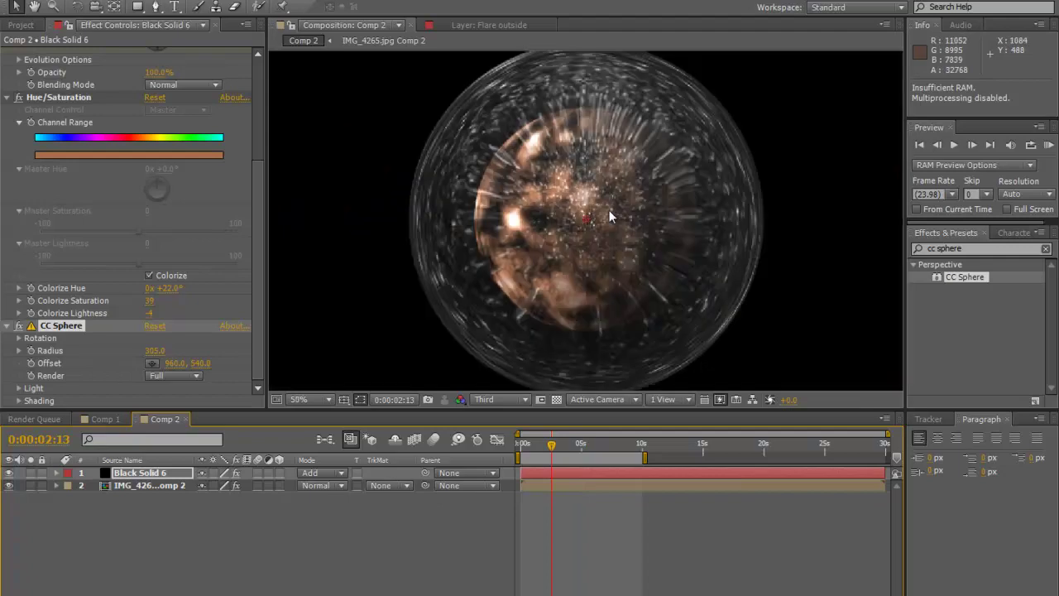
{"action": "key", "text": "period"}
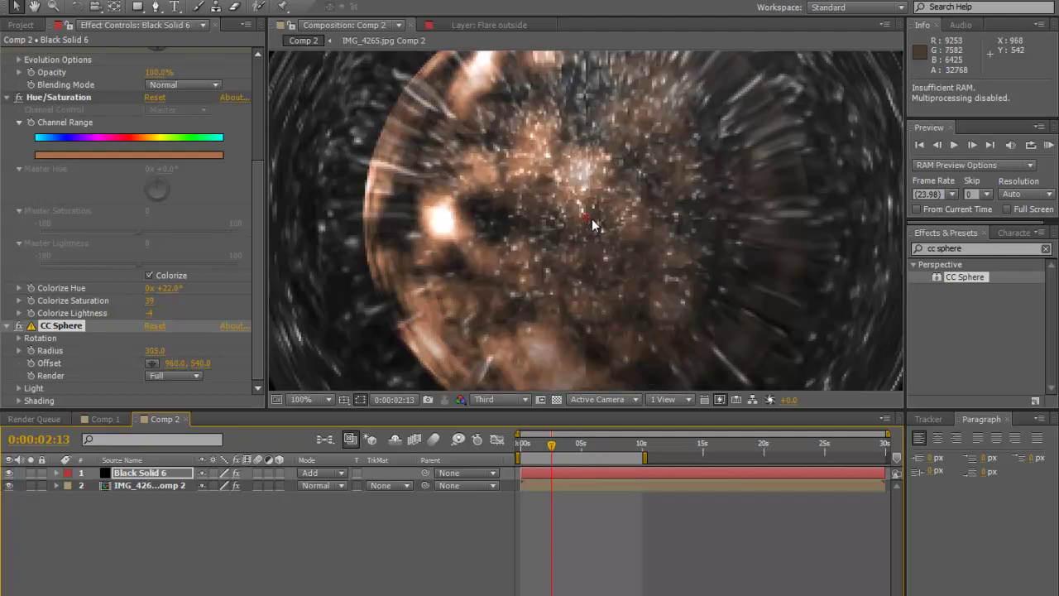
{"action": "key", "text": "comma"}
{"action": "key", "text": "comma"}
{"action": "key", "text": "period"}
{"action": "key", "text": "comma"}
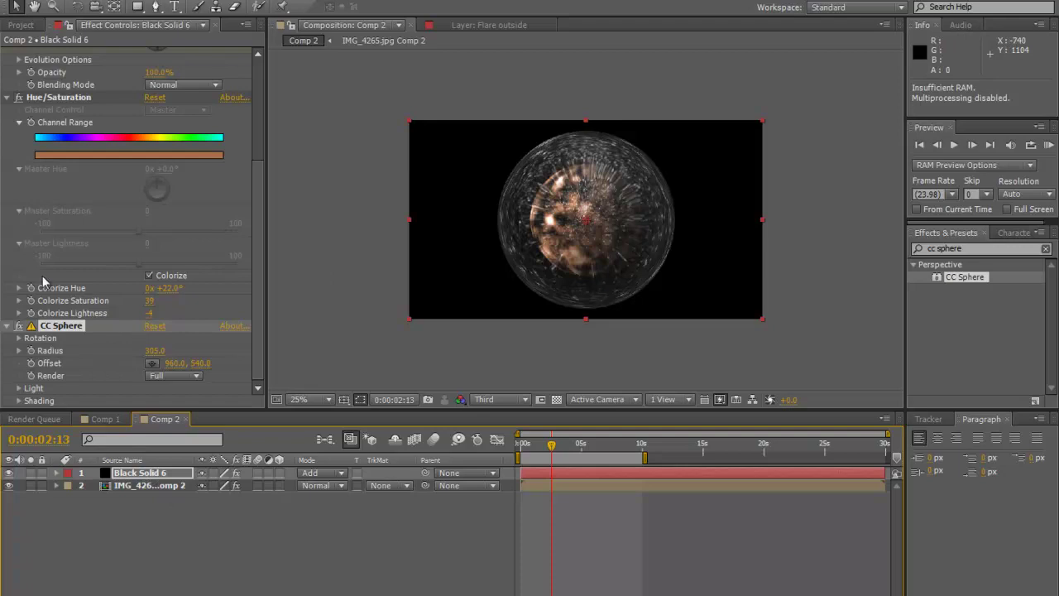
{"action": "left_click_drag", "start_coordinate": [154, 351], "coordinate": [272, 336]}
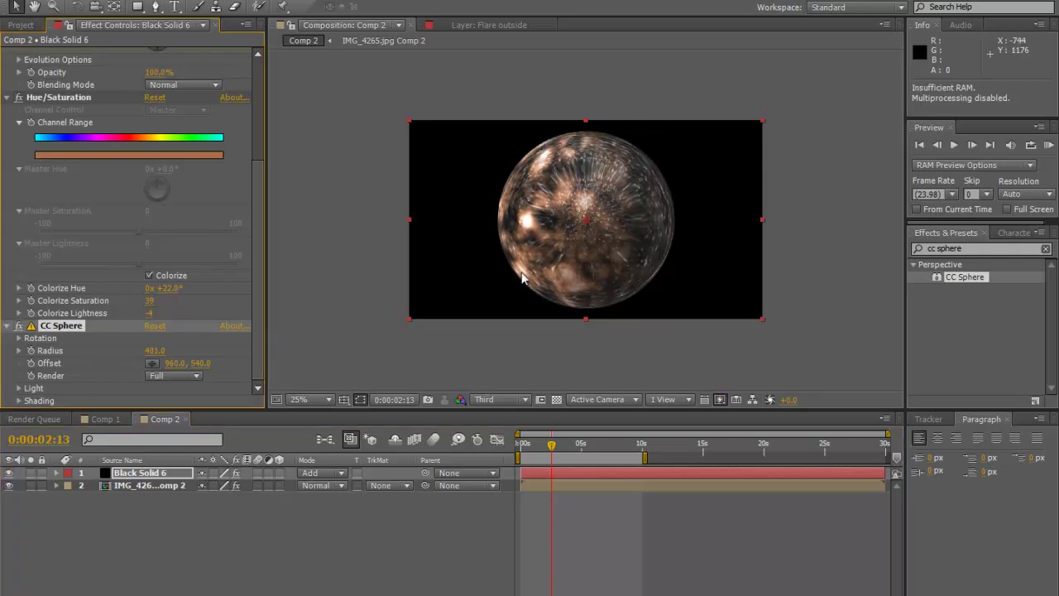
Examine the combined sphere up close and play back its animation from 0:00:01:04.
{"action": "scroll", "coordinate": [533, 247], "scroll_direction": "up", "scroll_amount": 3}
{"action": "left_click_drag", "start_coordinate": [382, 291], "coordinate": [609, 274]}
{"action": "scroll", "coordinate": [609, 274], "scroll_direction": "down", "scroll_amount": 2}
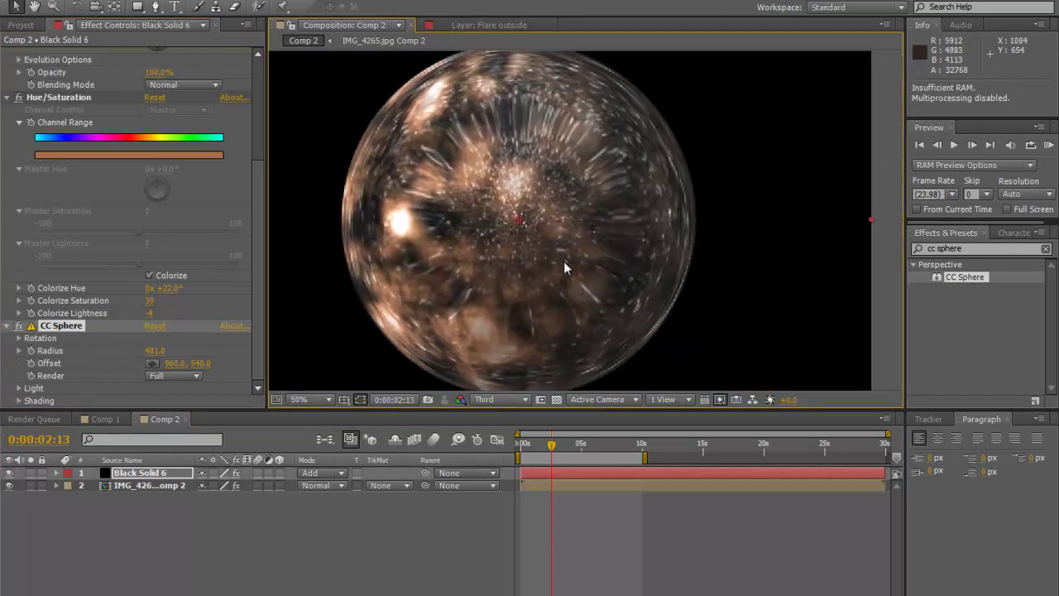
{"action": "scroll", "coordinate": [564, 263], "scroll_direction": "down", "scroll_amount": 1}
{"action": "left_click_drag", "start_coordinate": [552, 248], "coordinate": [536, 513]}
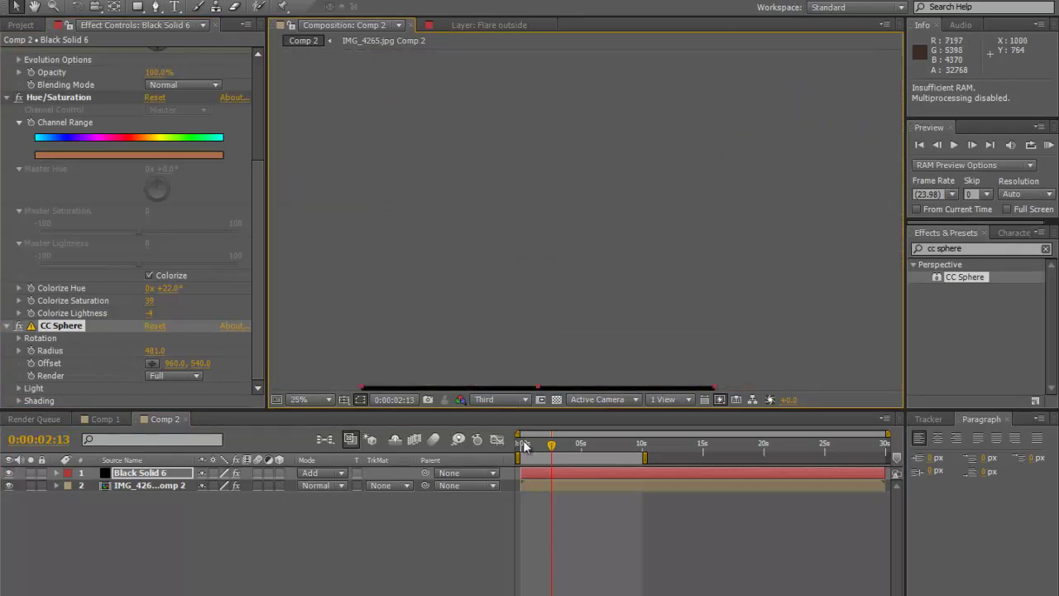
{"action": "left_click_drag", "start_coordinate": [530, 371], "coordinate": [560, 106]}
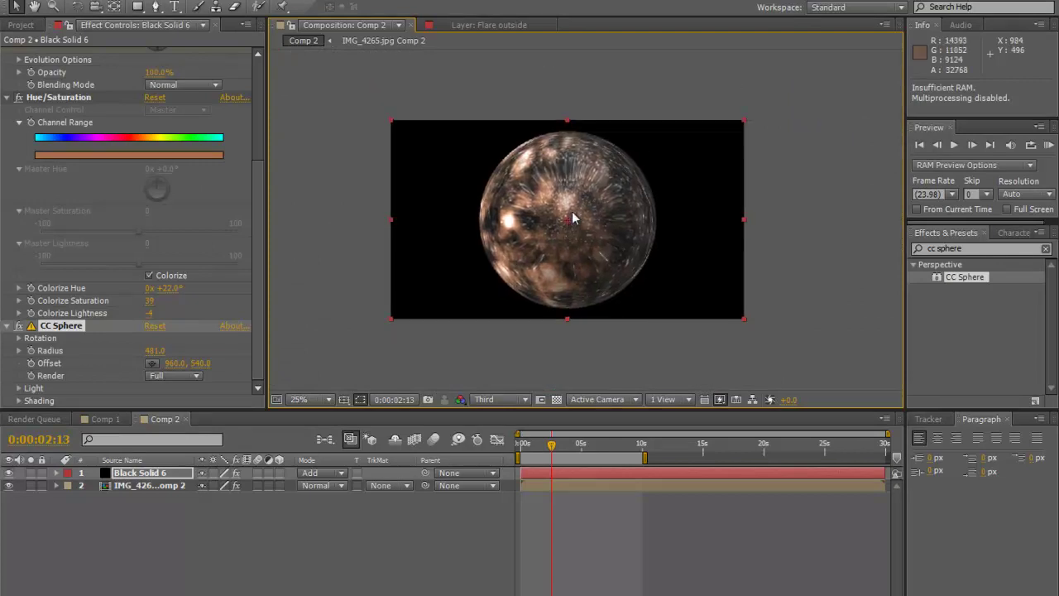
{"action": "scroll", "coordinate": [572, 205], "scroll_direction": "up", "scroll_amount": 1}
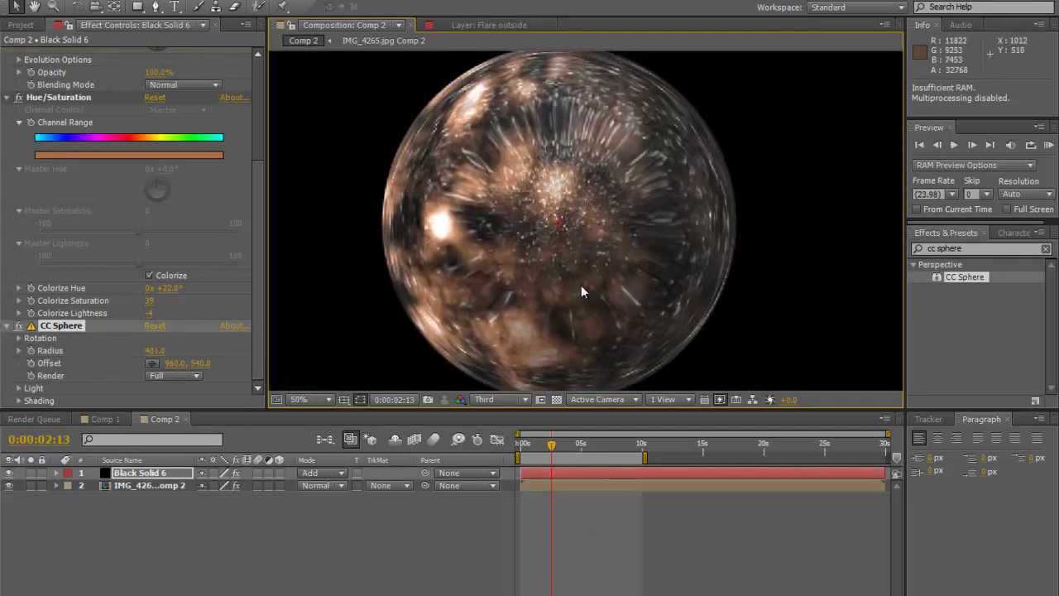
{"action": "key", "text": "comma"}
{"action": "left_click", "coordinate": [534, 448]}
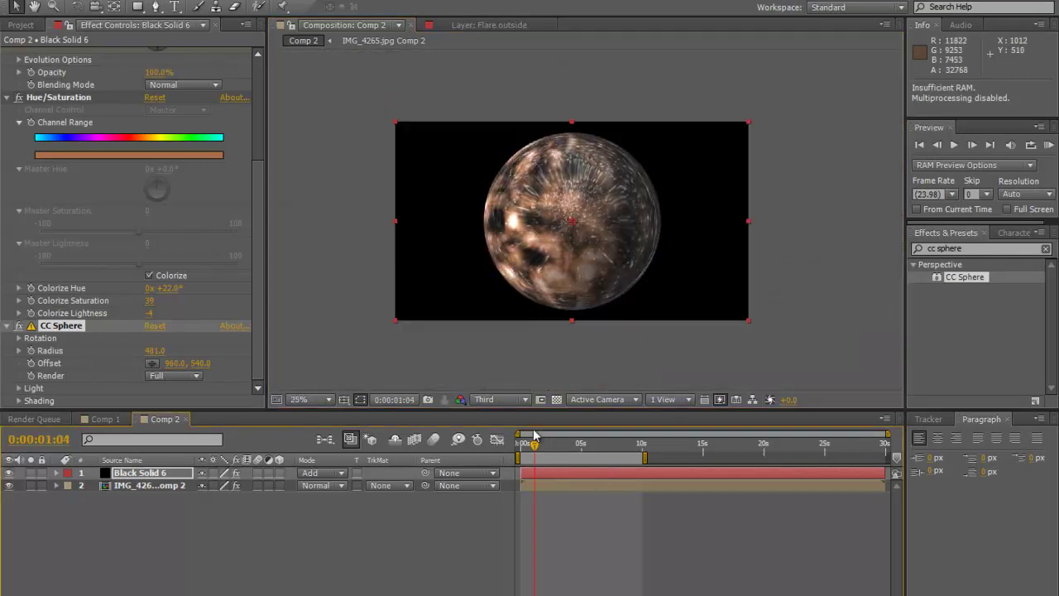
{"action": "key", "text": "space"}
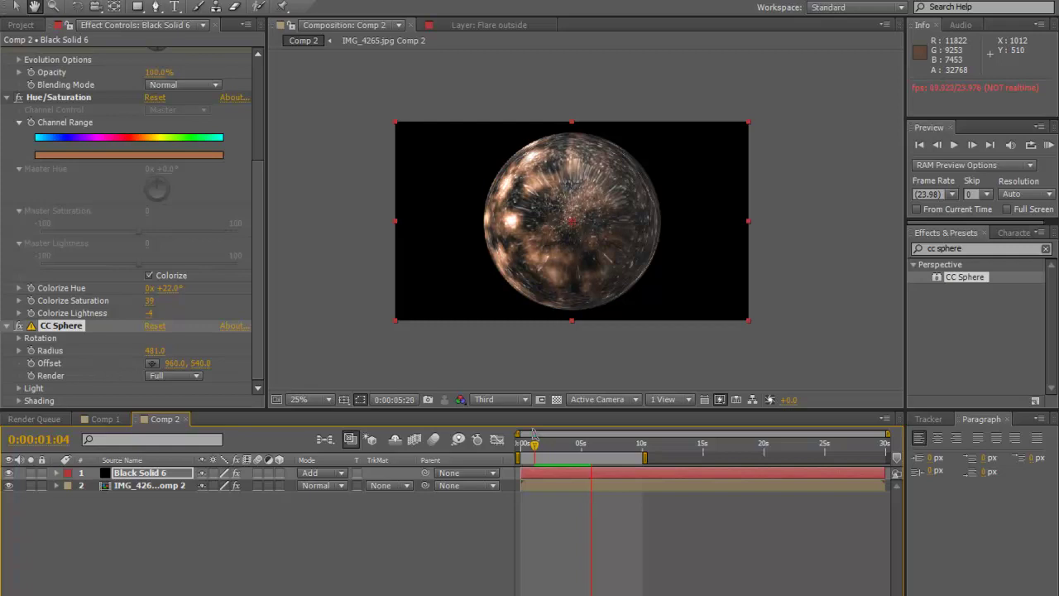
{"action": "key", "text": "space"}
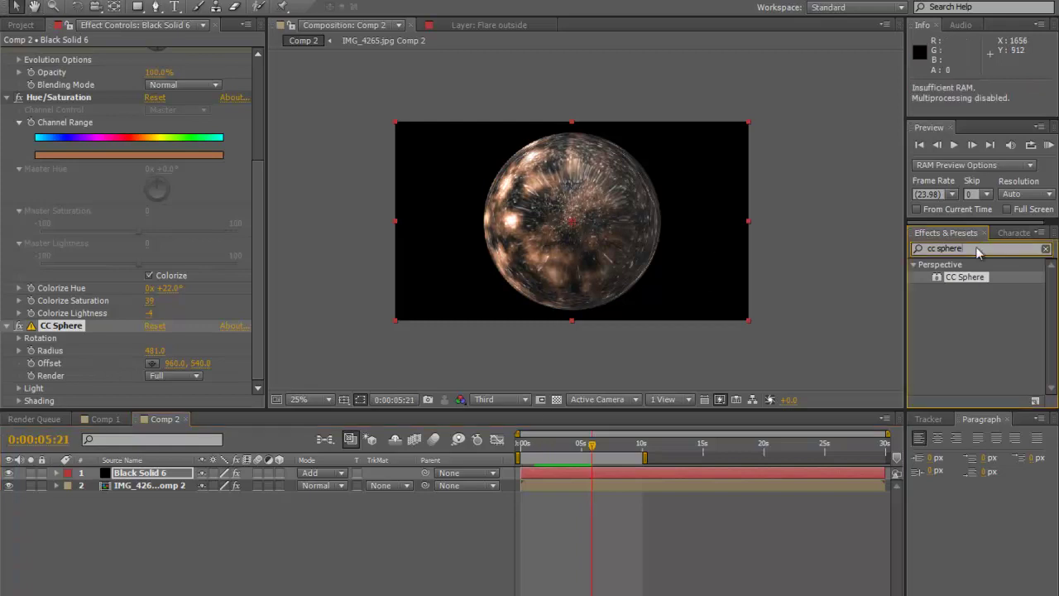
Duplicate the Black Solid 6 noise layer to intensify the sphere's glow.
{"action": "left_click", "coordinate": [162, 550]}
{"action": "left_click", "coordinate": [147, 475]}
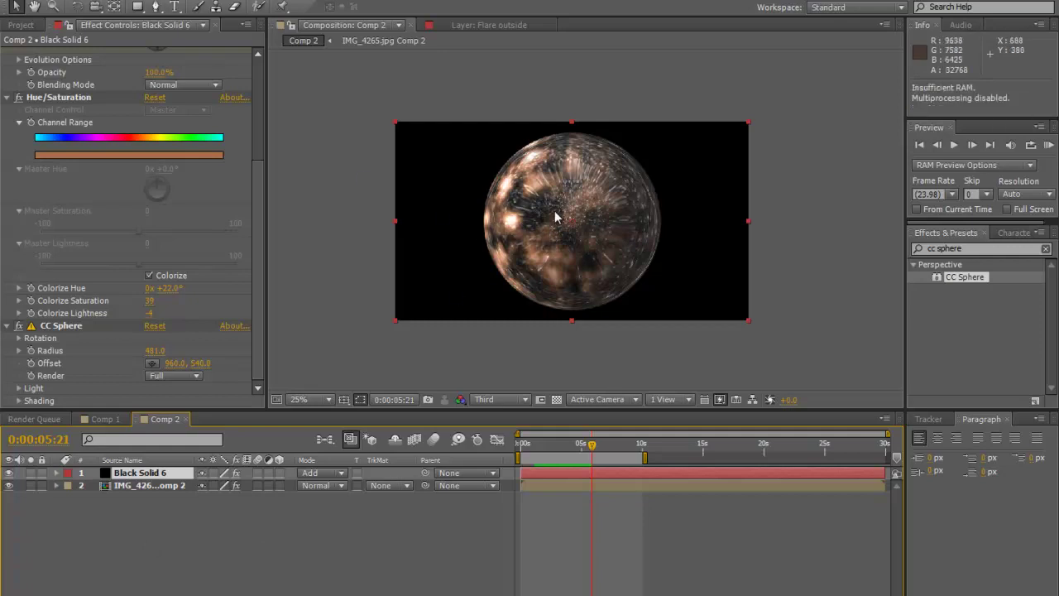
{"action": "left_click", "coordinate": [146, 472]}
{"action": "key", "text": "ctrl+d"}
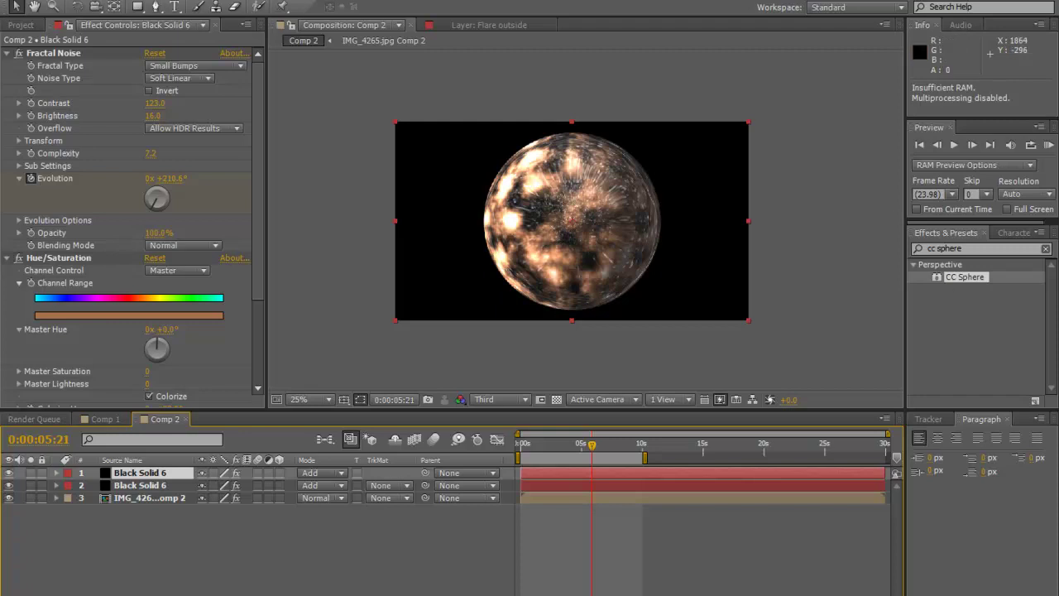
Find the Fast Blur effect by searching for "fast" and apply it to the upper Black Solid 6 layer.
{"action": "left_click", "coordinate": [975, 248]}
{"action": "type", "text": "fa"}
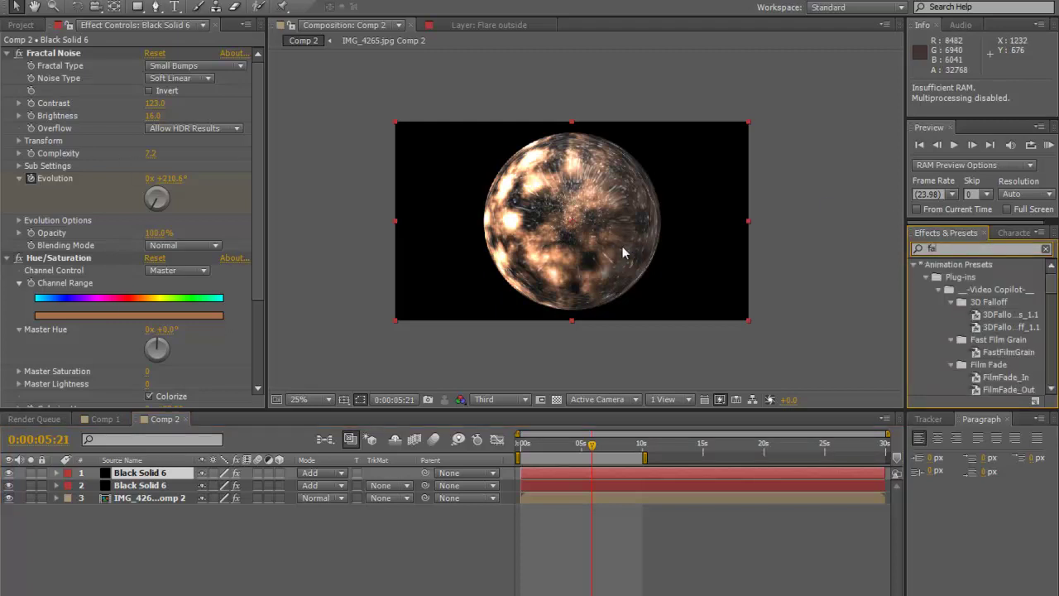
{"action": "type", "text": "st"}
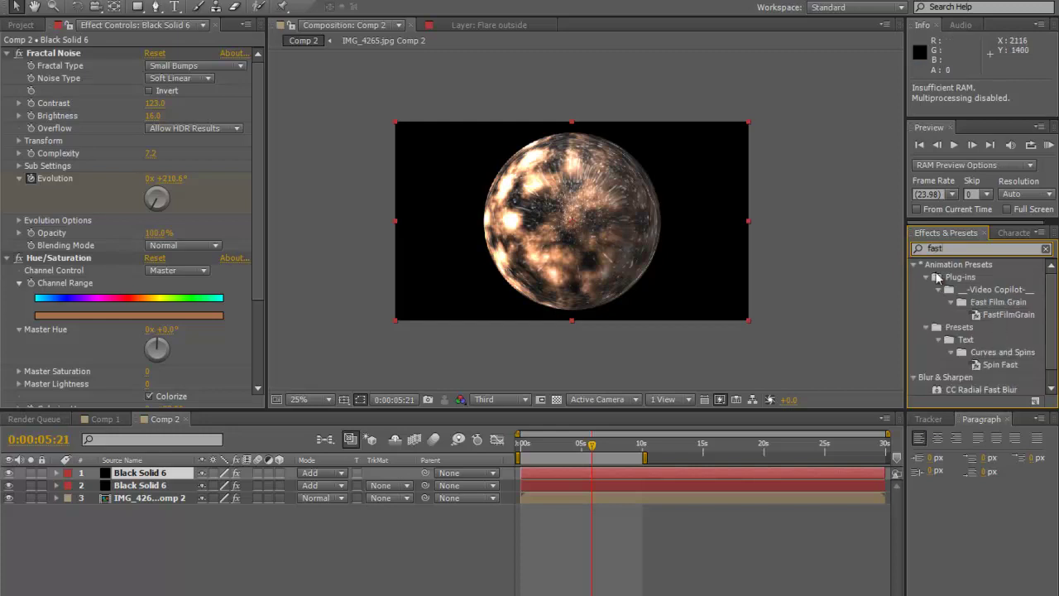
{"action": "scroll", "coordinate": [1055, 278], "scroll_direction": "down", "scroll_amount": 1}
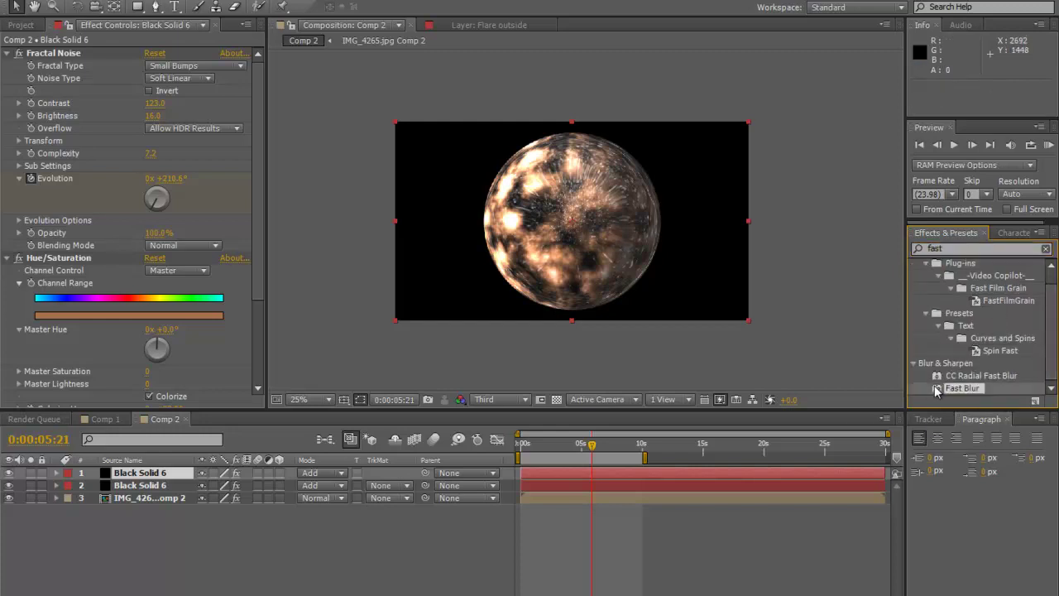
{"action": "left_click_drag", "start_coordinate": [937, 391], "coordinate": [588, 474]}
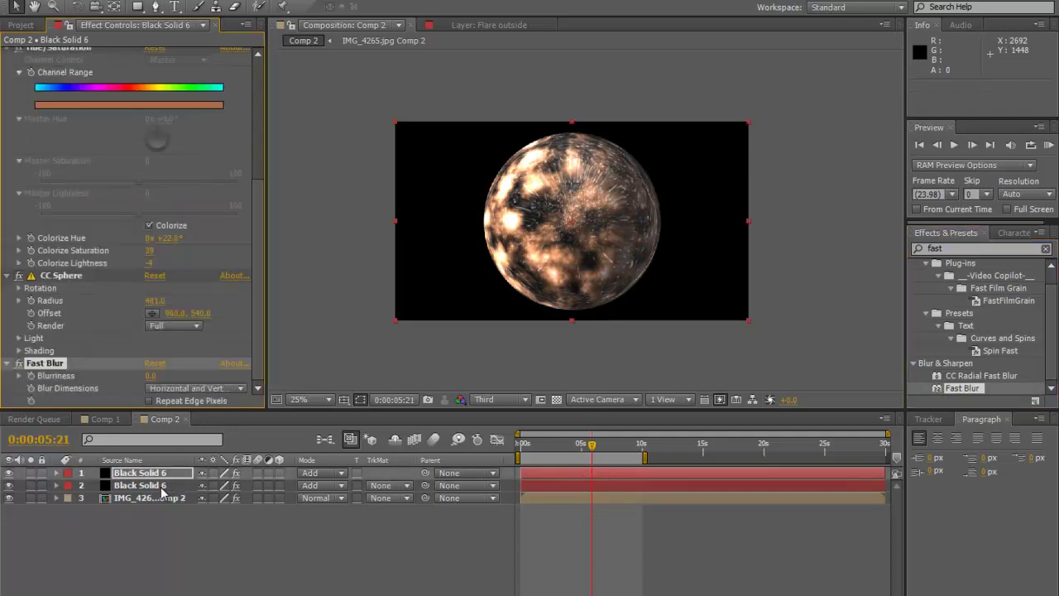
Rename the lower noise solid as "Fire bottom".
{"action": "right_click", "coordinate": [164, 485]}
{"action": "left_click", "coordinate": [212, 479]}
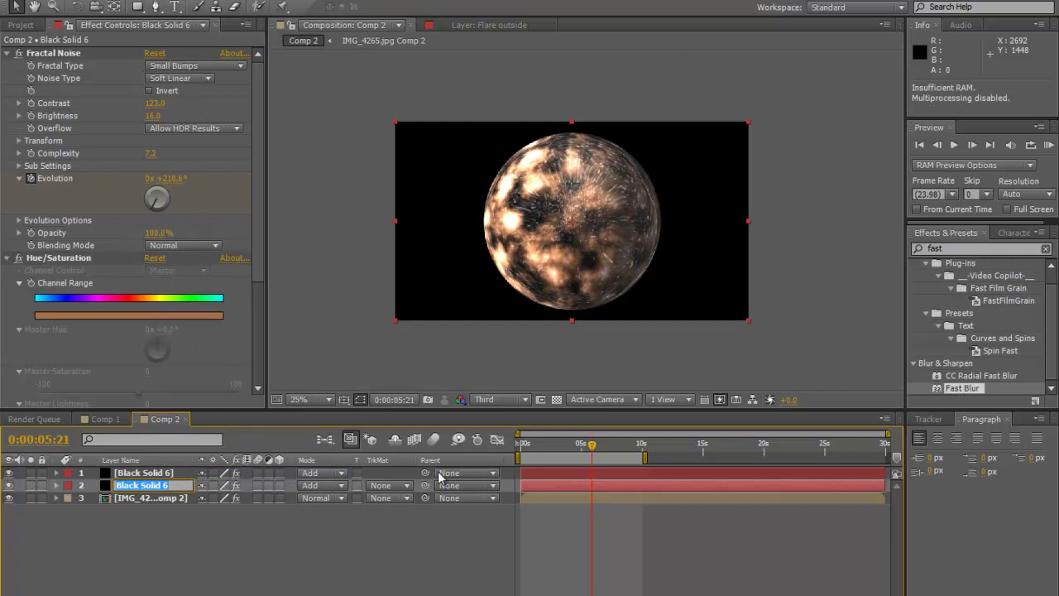
{"action": "type", "text": "Fire bottom"}
{"action": "key", "text": "Return"}
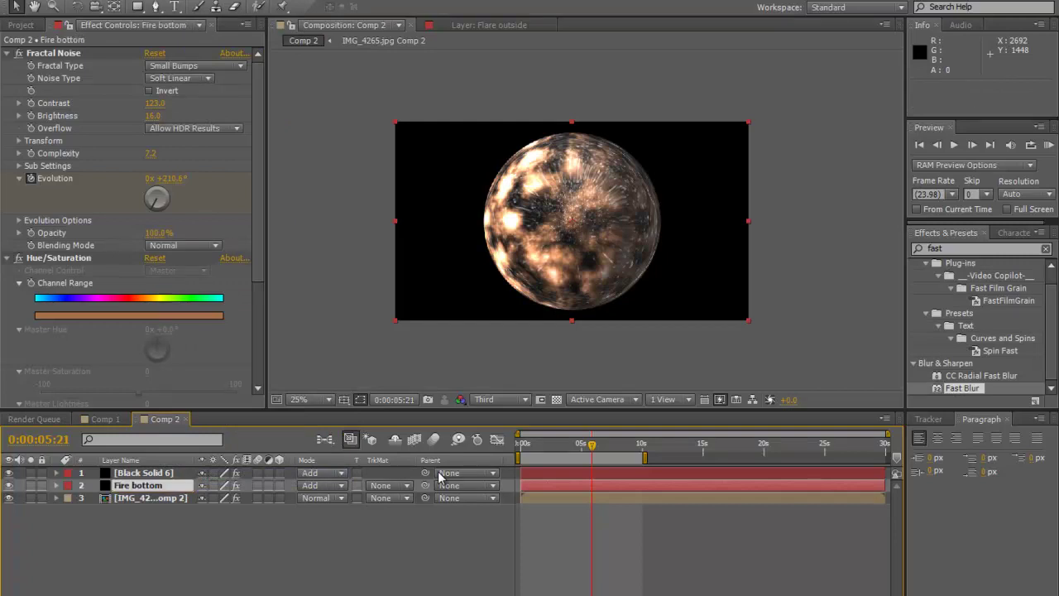
Rename the upper noise solid as "Fire Mid".
{"action": "left_click", "coordinate": [145, 473]}
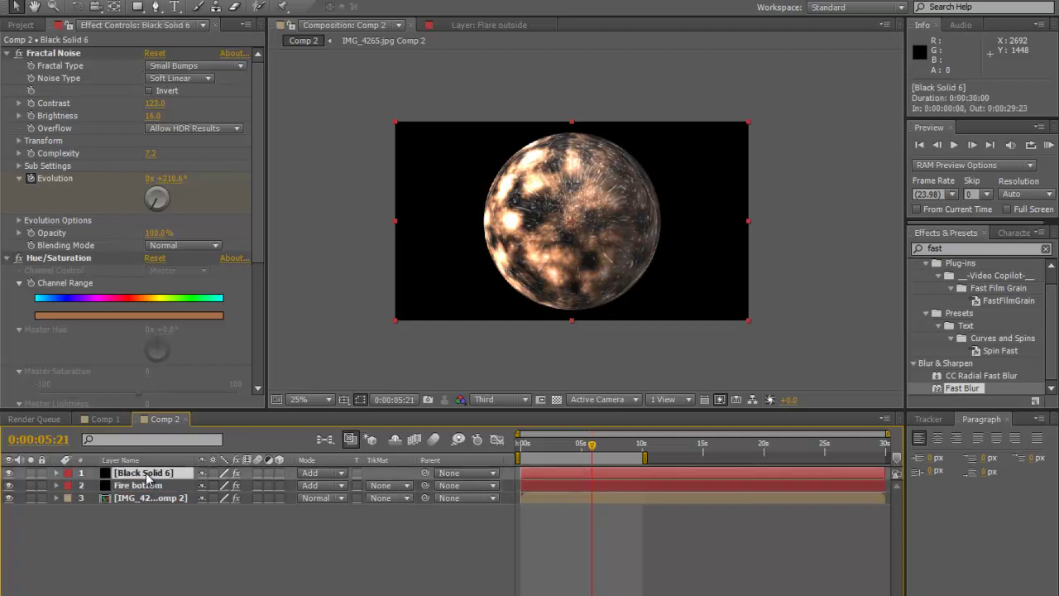
{"action": "right_click", "coordinate": [147, 473]}
{"action": "left_click", "coordinate": [187, 461]}
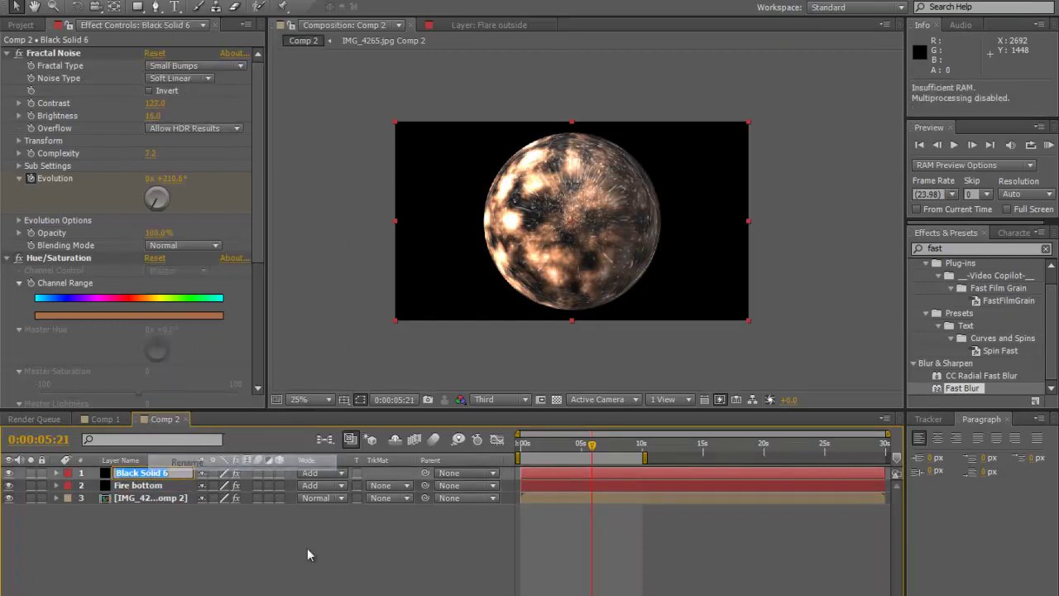
{"action": "type", "text": "Fire Mid"}
{"action": "key", "text": "Return"}
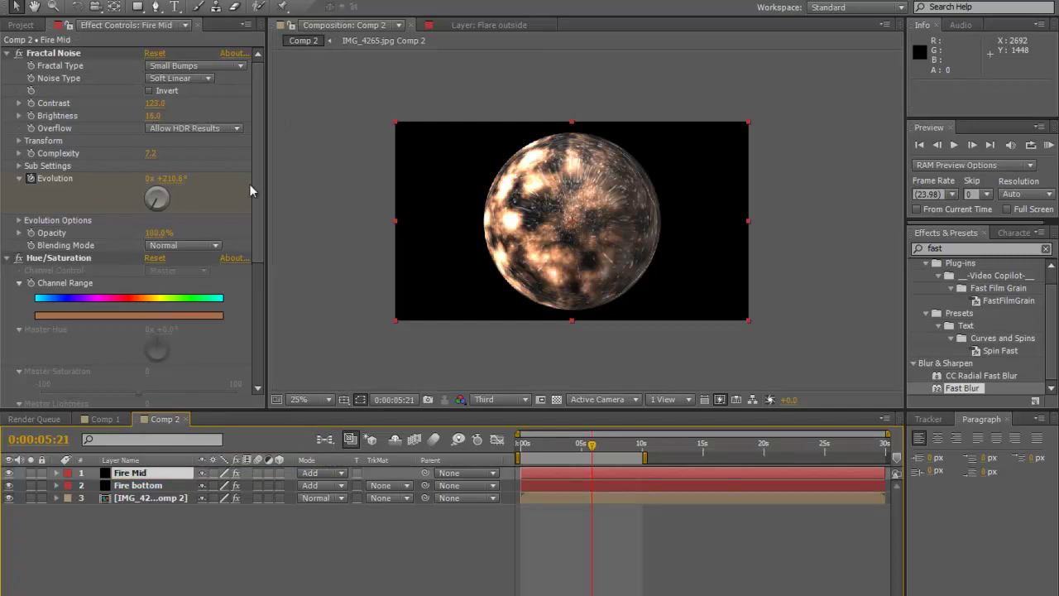
Set the Fast Blur Blurriness on the Fire Mid layer to 59 and check the glow on the sphere.
{"action": "left_click_drag", "start_coordinate": [260, 182], "coordinate": [258, 336]}
{"action": "left_click_drag", "start_coordinate": [150, 374], "coordinate": [189, 375]}
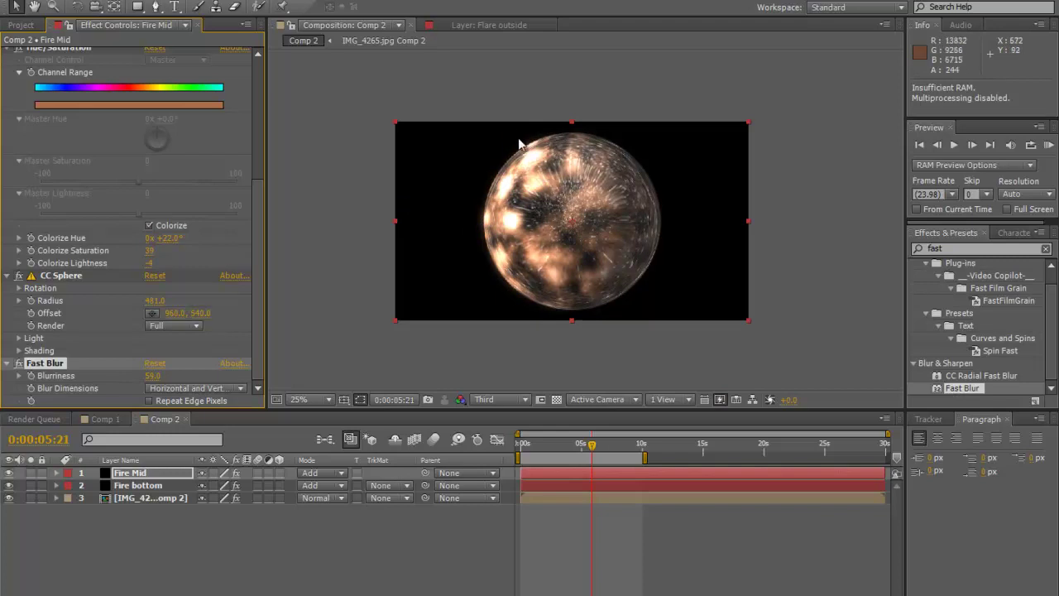
{"action": "scroll", "coordinate": [476, 235], "scroll_direction": "up", "scroll_amount": 1}
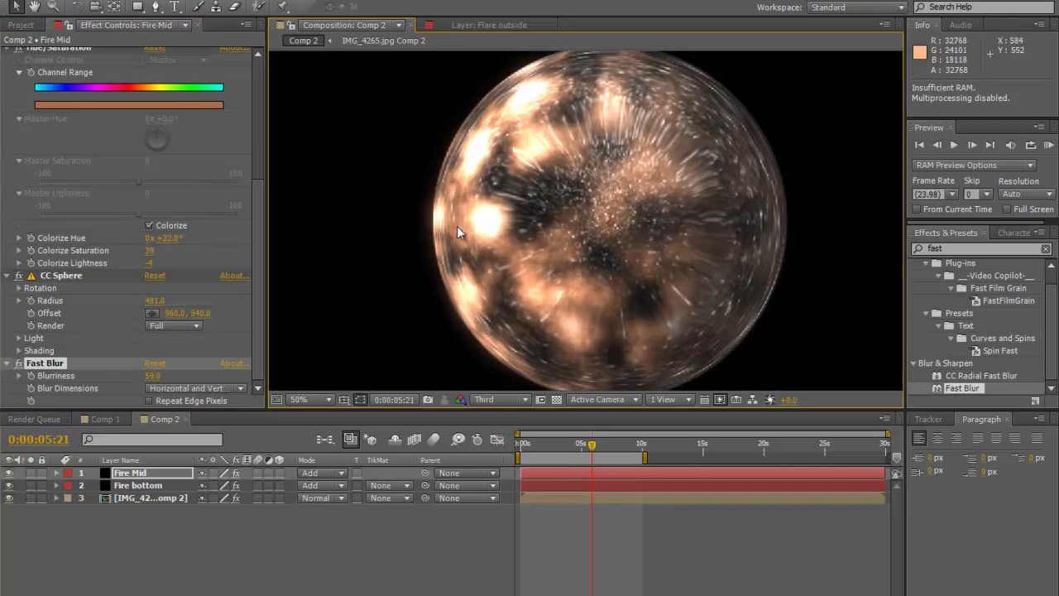
{"action": "scroll", "coordinate": [534, 242], "scroll_direction": "down", "scroll_amount": 1}
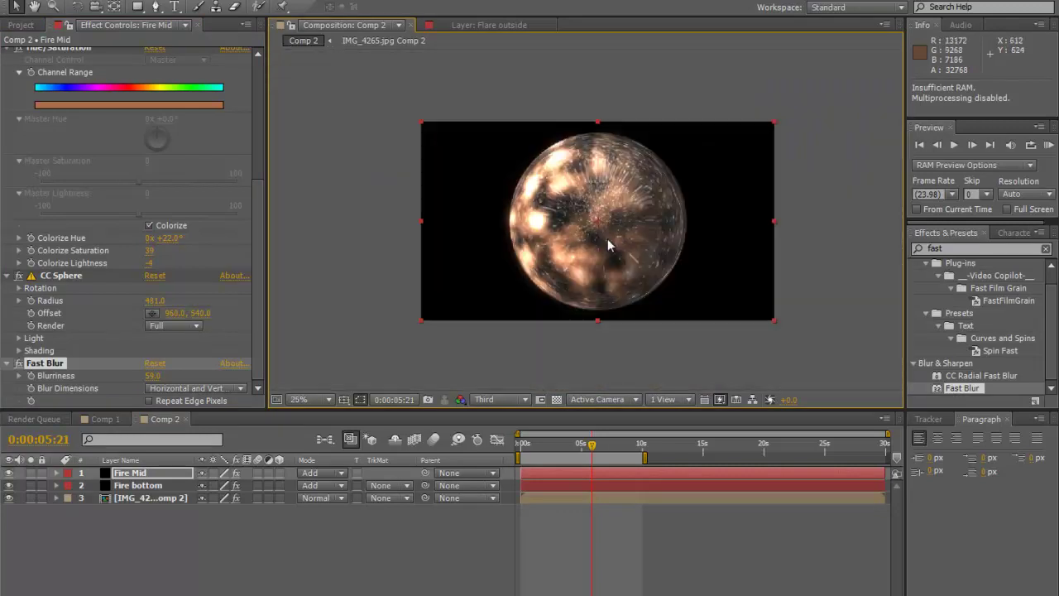
{"action": "left_click_drag", "start_coordinate": [611, 234], "coordinate": [585, 238]}
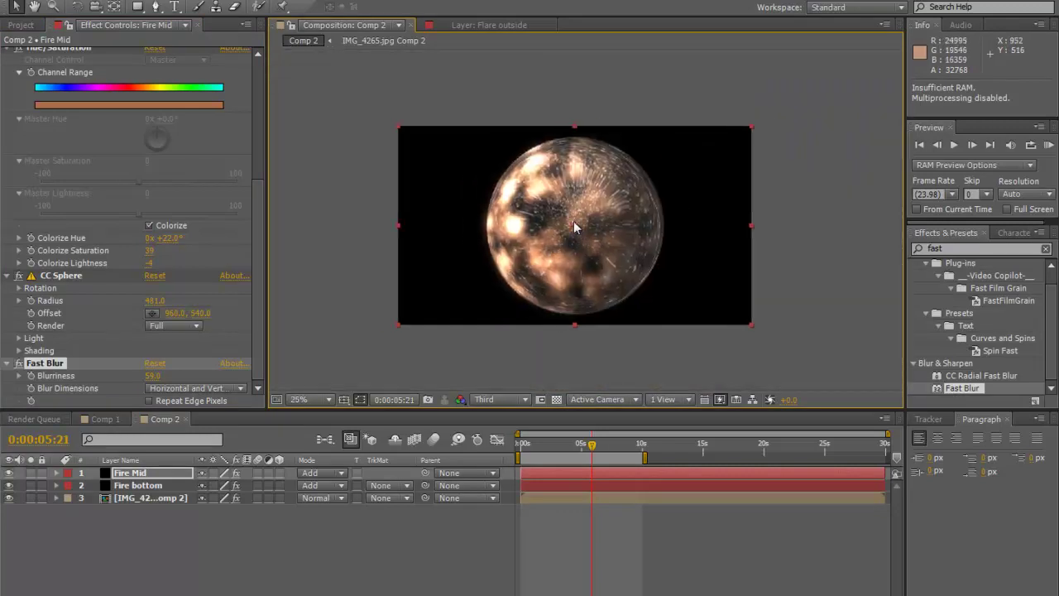
{"action": "scroll", "coordinate": [575, 228], "scroll_direction": "up", "scroll_amount": 1}
{"action": "scroll", "coordinate": [573, 221], "scroll_direction": "down", "scroll_amount": 1}
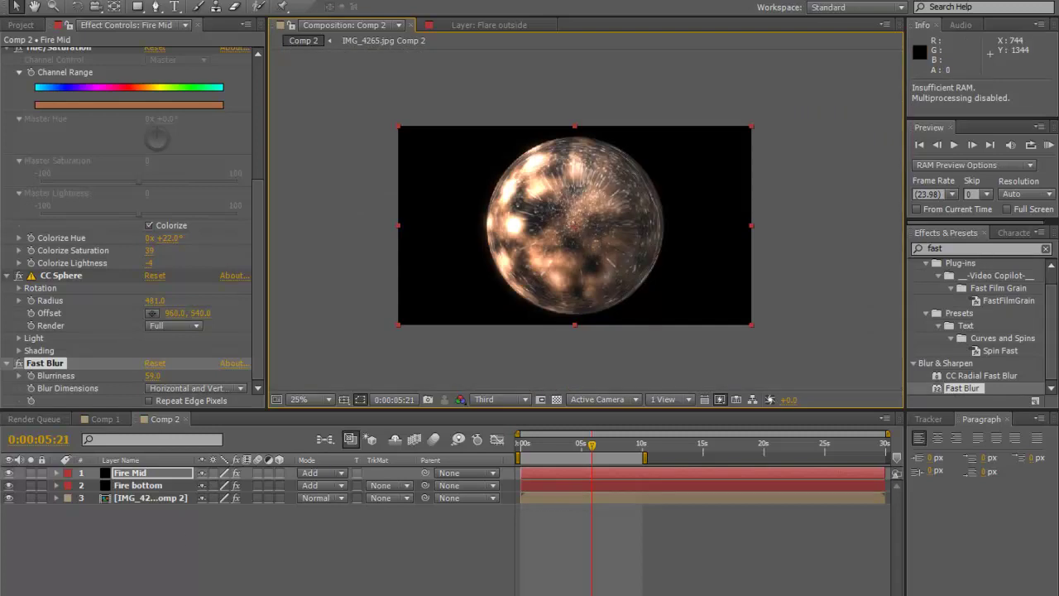
Duplicate the Fire Mid layer.
{"action": "left_click", "coordinate": [190, 548]}
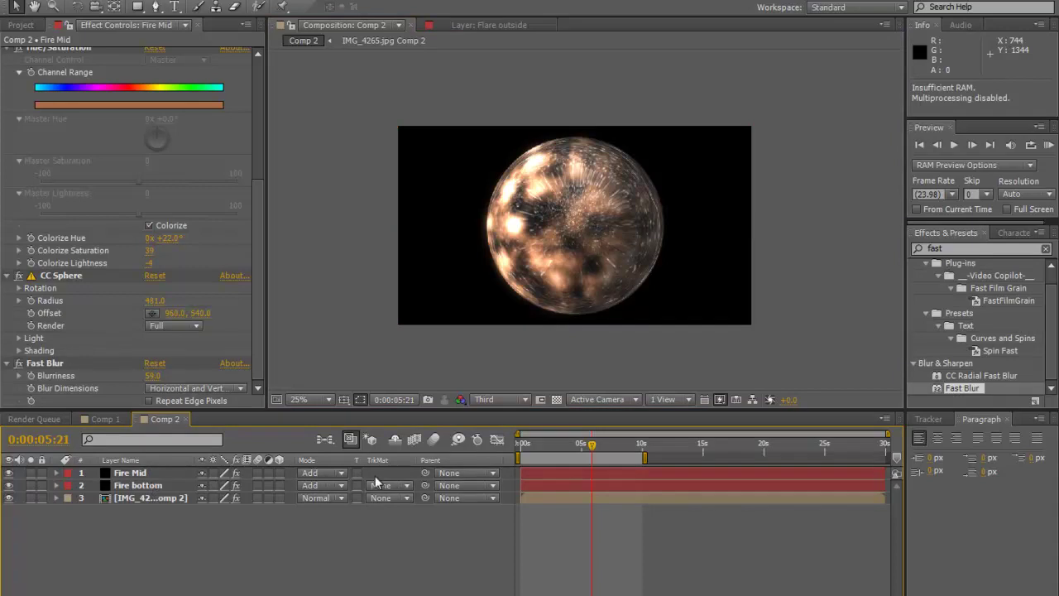
{"action": "left_click", "coordinate": [141, 477]}
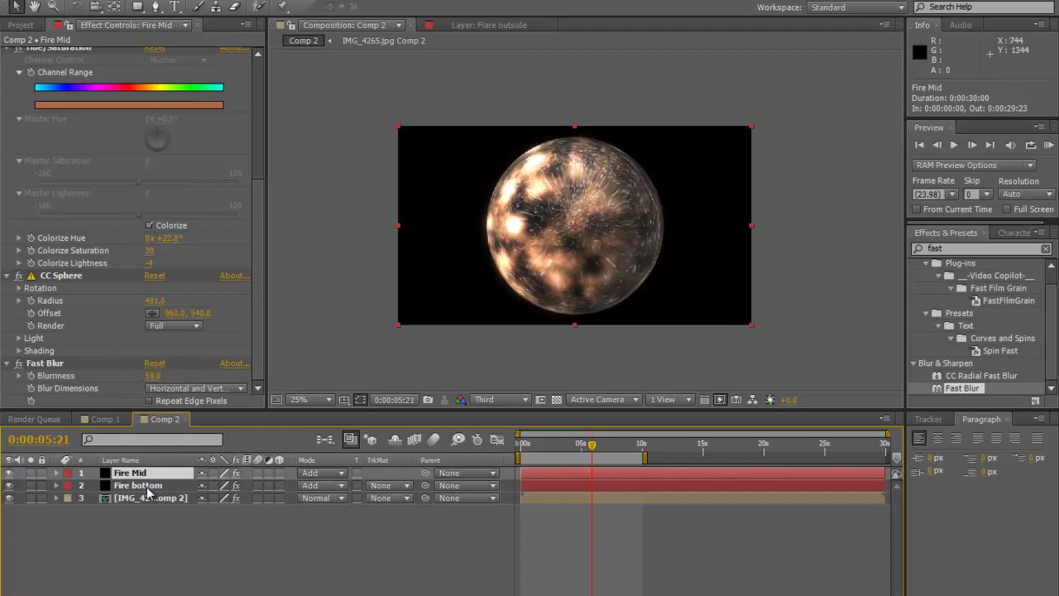
{"action": "key", "text": "ctrl+d"}
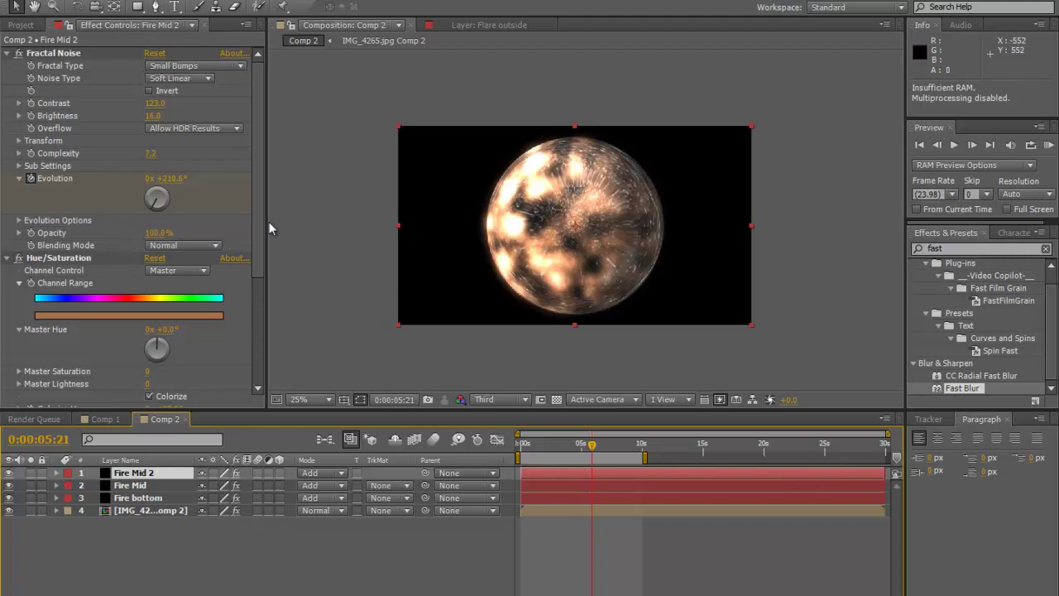
Set the duplicated fire layer's Fast Blur Blurriness to 139 and its Colorize Saturation to 100.
{"action": "left_click_drag", "start_coordinate": [254, 216], "coordinate": [249, 348]}
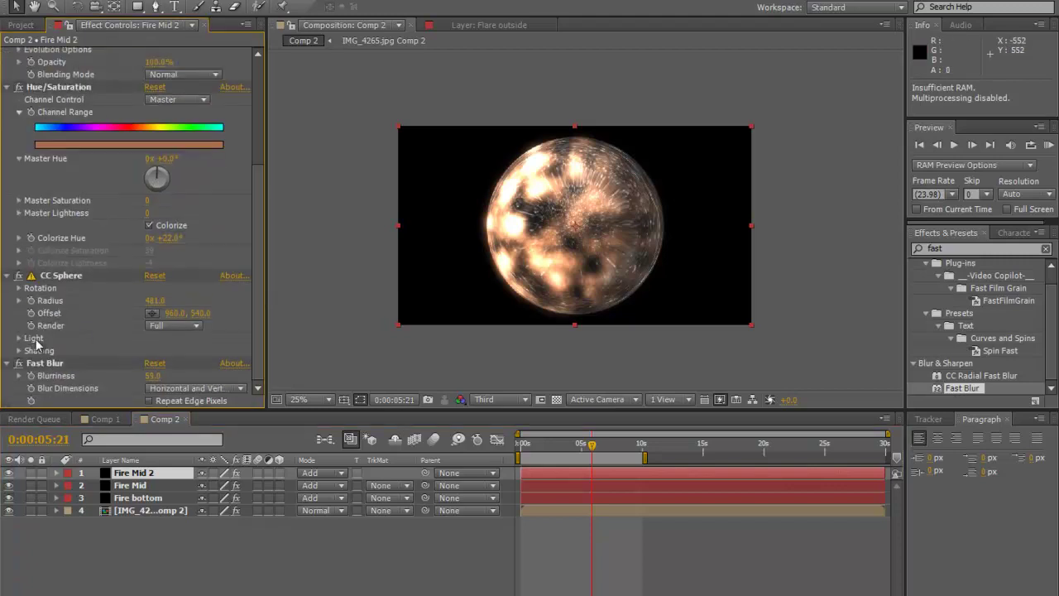
{"action": "left_click_drag", "start_coordinate": [155, 376], "coordinate": [171, 375]}
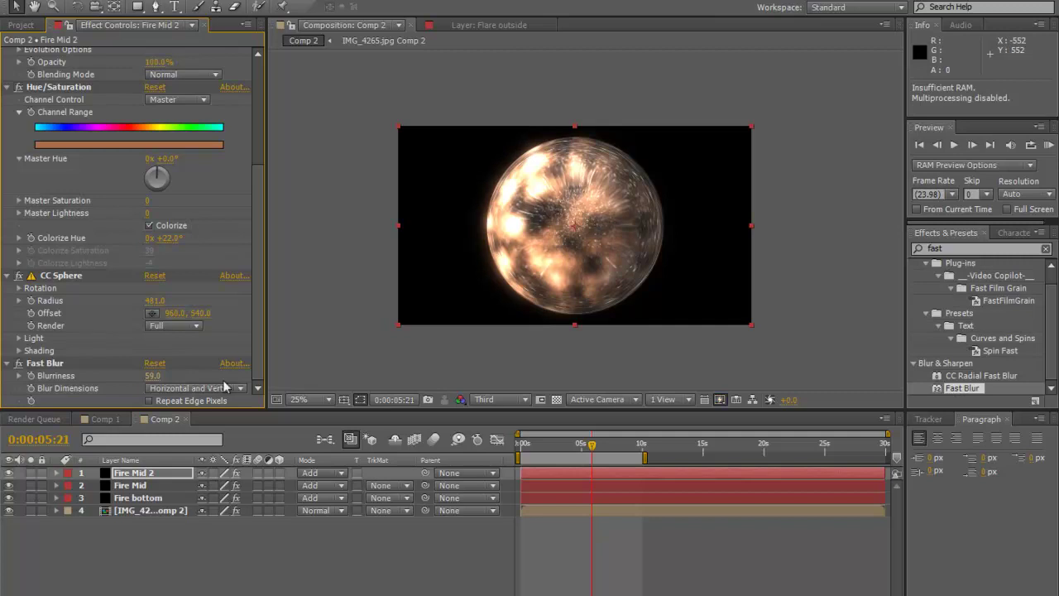
{"action": "scroll", "coordinate": [263, 315], "scroll_direction": "down", "scroll_amount": 2}
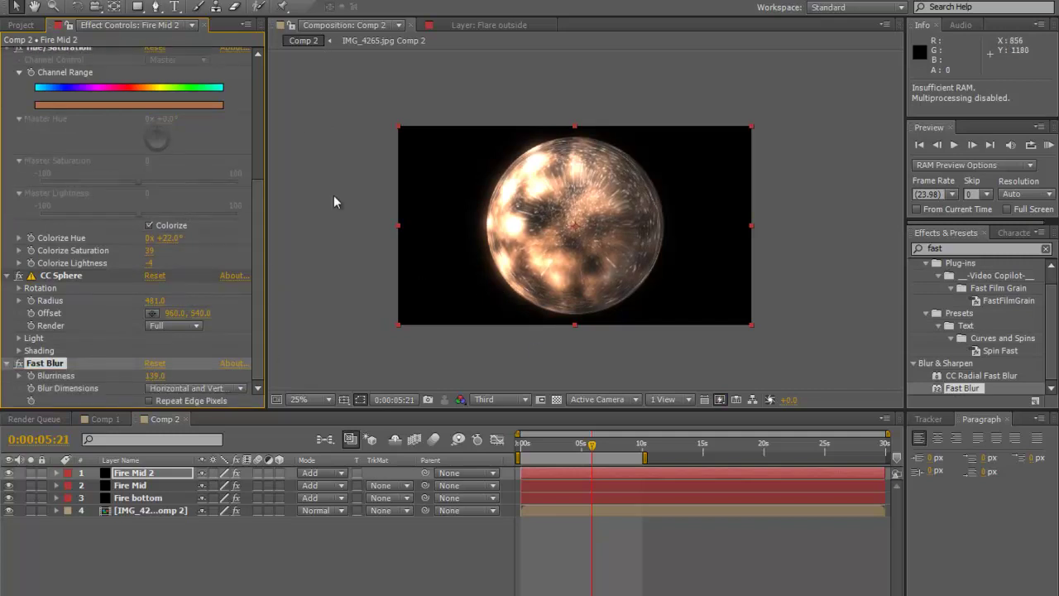
{"action": "left_click_drag", "start_coordinate": [254, 259], "coordinate": [259, 213]}
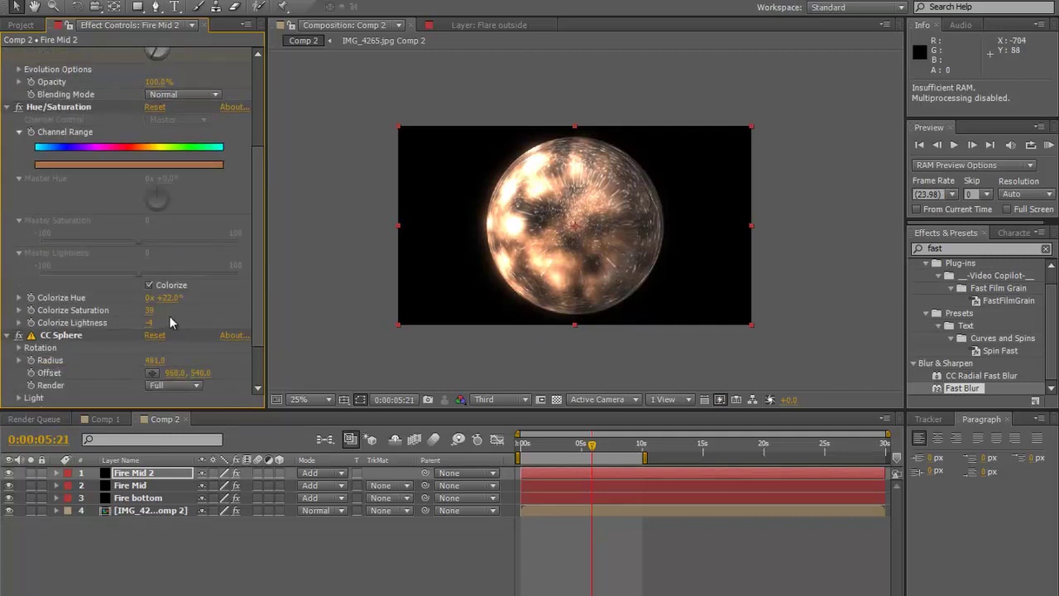
{"action": "left_click_drag", "start_coordinate": [147, 311], "coordinate": [155, 311]}
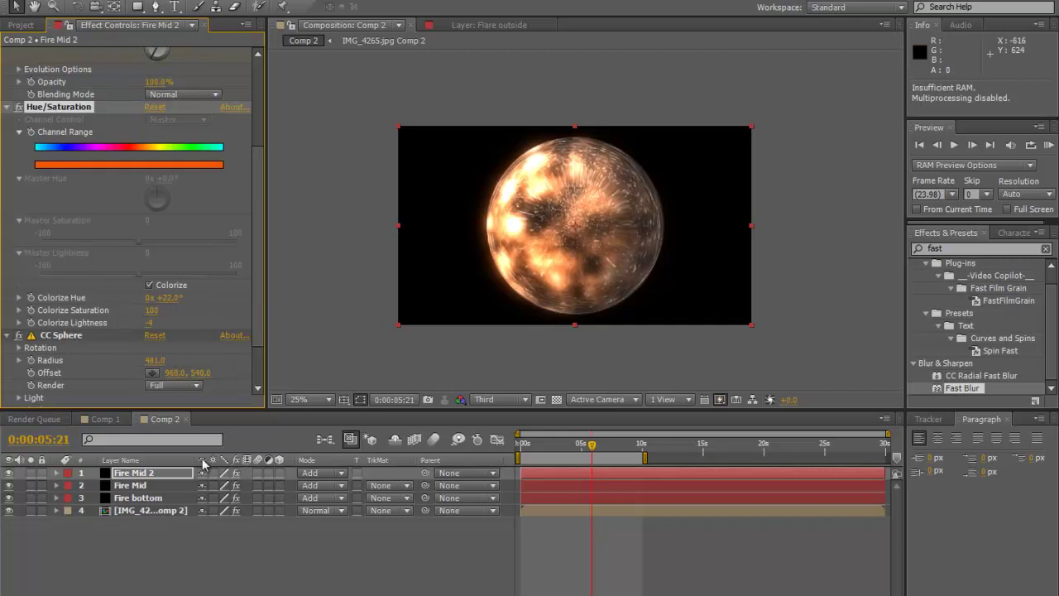
Rename the duplicated fire layer as "Fire Top".
{"action": "left_click", "coordinate": [145, 498]}
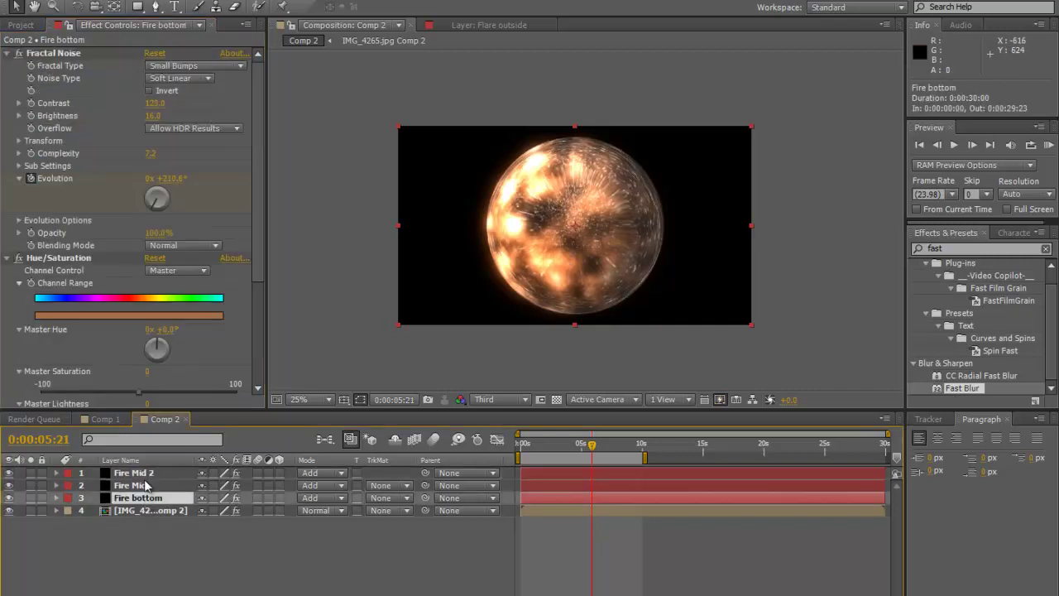
{"action": "left_click", "coordinate": [149, 475]}
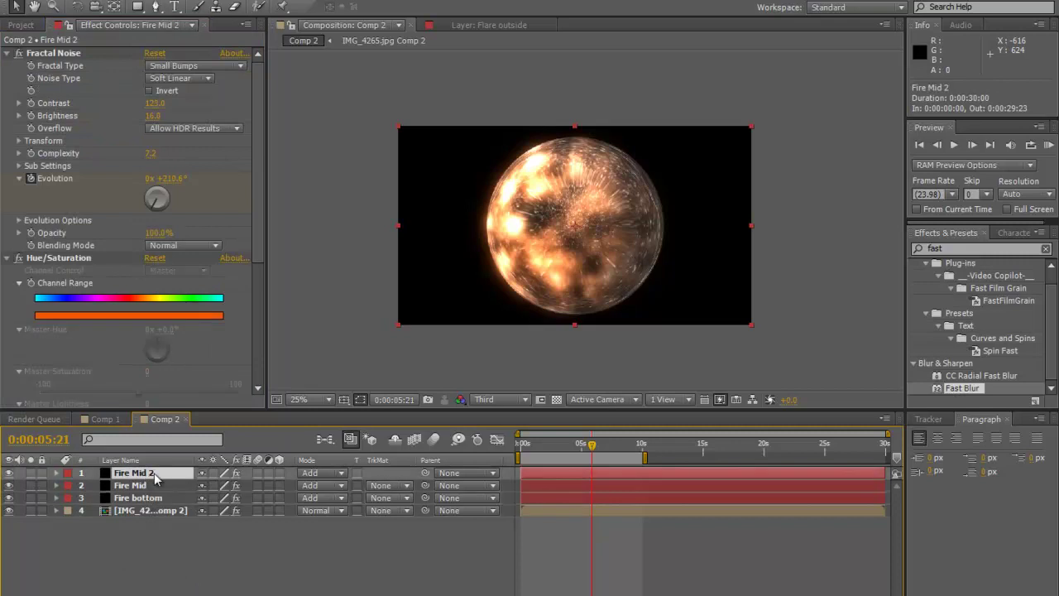
{"action": "right_click", "coordinate": [154, 473]}
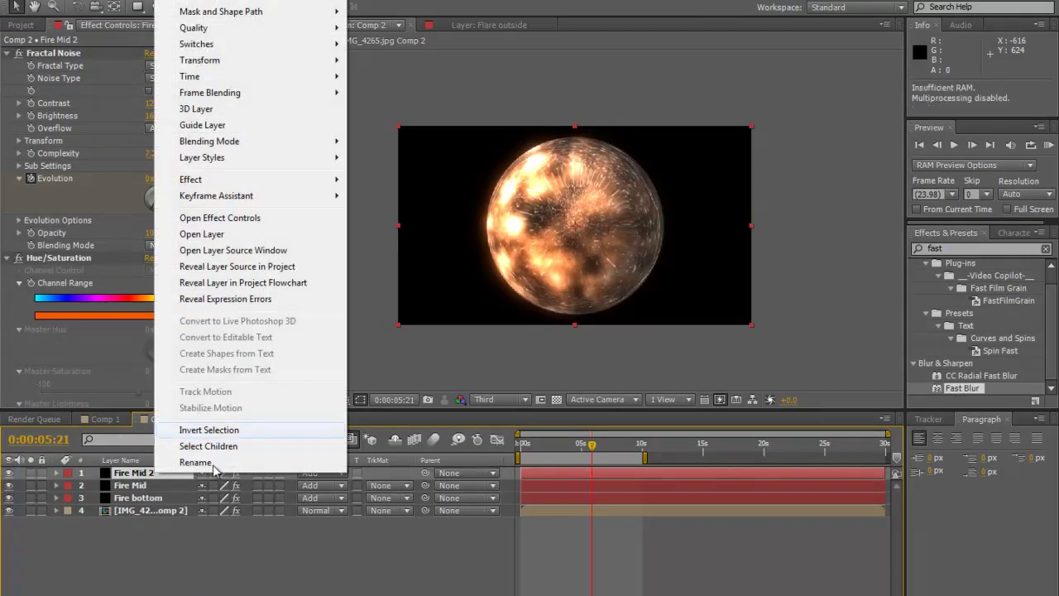
{"action": "left_click", "coordinate": [216, 462]}
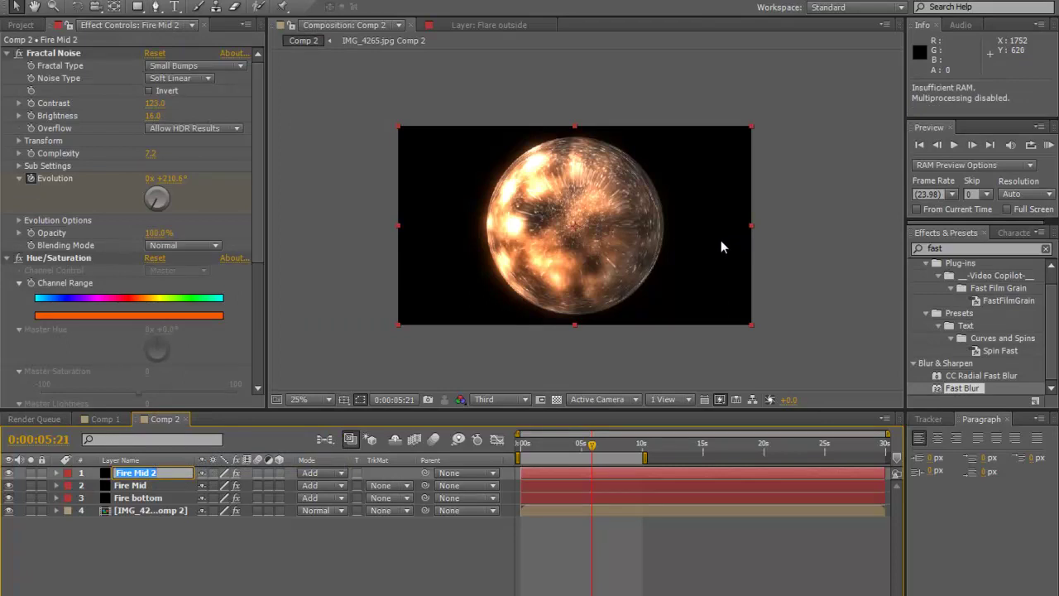
{"action": "left_click", "coordinate": [170, 469]}
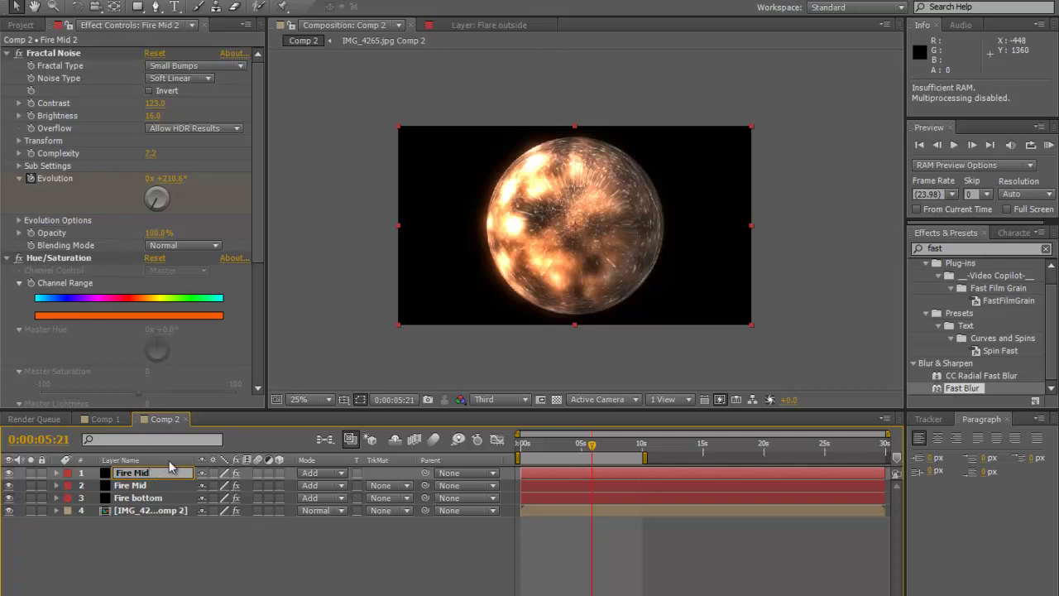
{"action": "key", "text": "BackSpace"}
{"action": "key", "text": "BackSpace"}
{"action": "key", "text": "BackSpace"}
{"action": "key", "text": "BackSpace"}
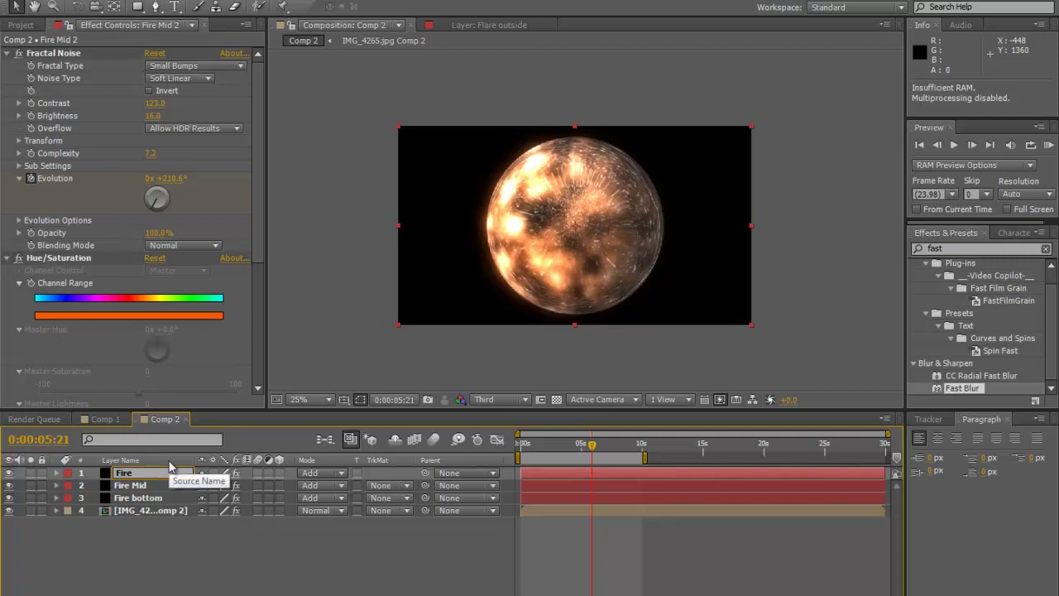
{"action": "type", "text": "Top"}
{"action": "key", "text": "Return"}
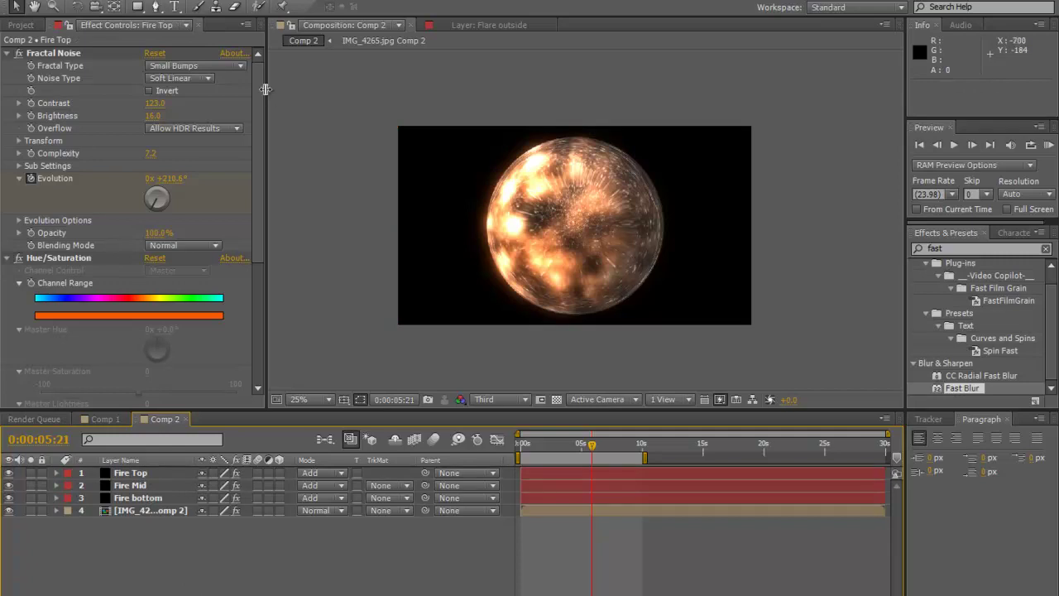
Review the Fire Top effect settings and examine the layered fire glow on the sphere up close.
{"action": "scroll", "coordinate": [253, 204], "scroll_direction": "down", "scroll_amount": 6}
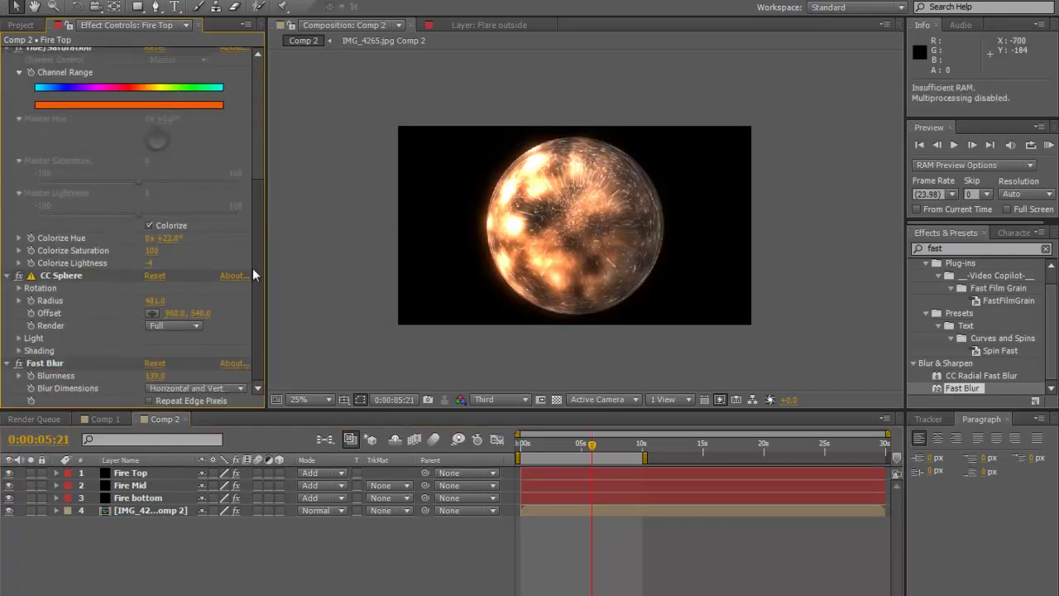
{"action": "scroll", "coordinate": [254, 268], "scroll_direction": "up", "scroll_amount": 6}
{"action": "scroll", "coordinate": [583, 225], "scroll_direction": "up", "scroll_amount": 2}
{"action": "scroll", "coordinate": [572, 232], "scroll_direction": "down", "scroll_amount": 2}
{"action": "scroll", "coordinate": [572, 233], "scroll_direction": "up", "scroll_amount": 3}
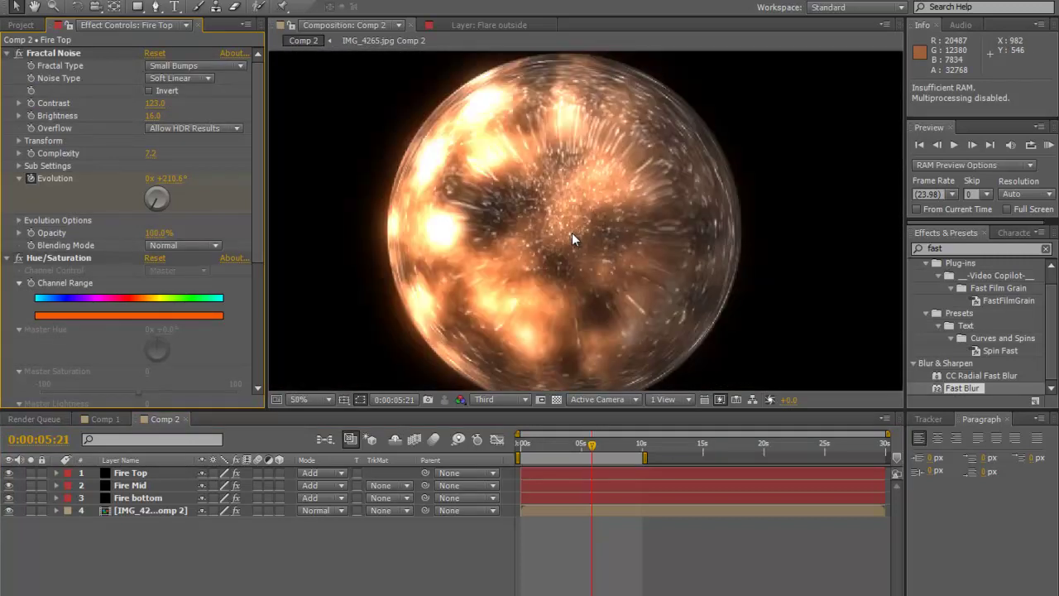
{"action": "scroll", "coordinate": [571, 243], "scroll_direction": "up", "scroll_amount": 2}
{"action": "scroll", "coordinate": [571, 243], "scroll_direction": "down", "scroll_amount": 3}
{"action": "scroll", "coordinate": [582, 223], "scroll_direction": "down", "scroll_amount": 2}
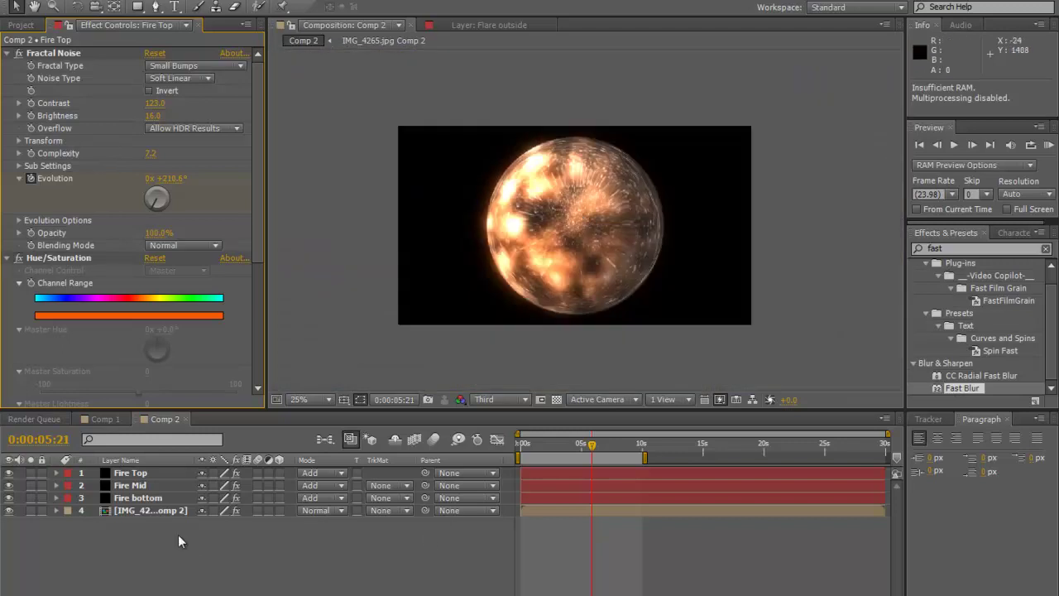
Hide all four existing layers and create a new 1920 x 1080 px black solid in Comp 2.
{"action": "left_click_drag", "start_coordinate": [8, 472], "coordinate": [9, 512]}
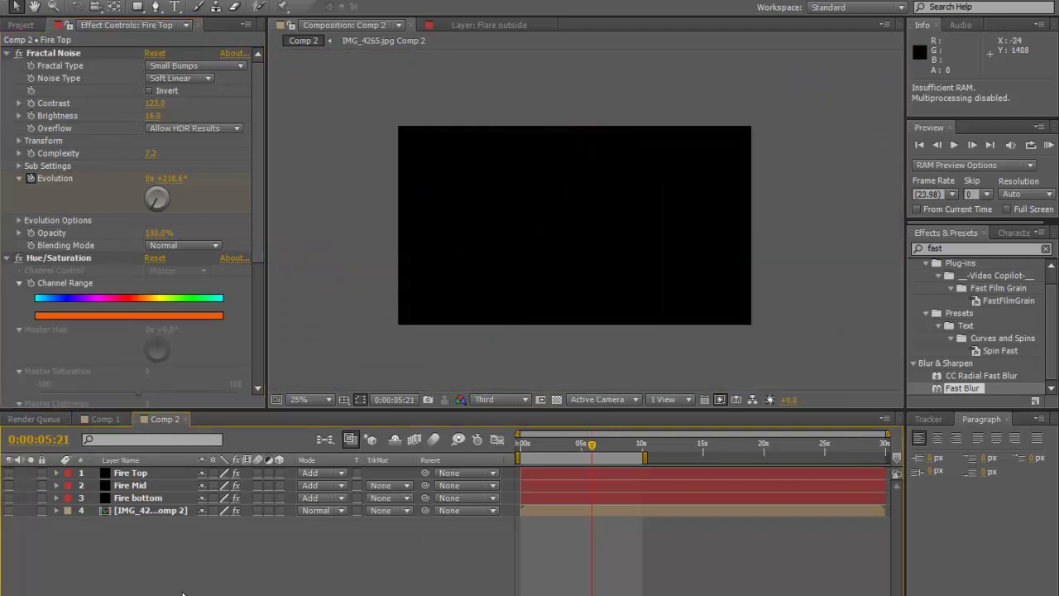
{"action": "left_click", "coordinate": [138, 0]}
{"action": "mouse_move", "coordinate": [138, 6]}
{"action": "left_click", "coordinate": [408, 28]}
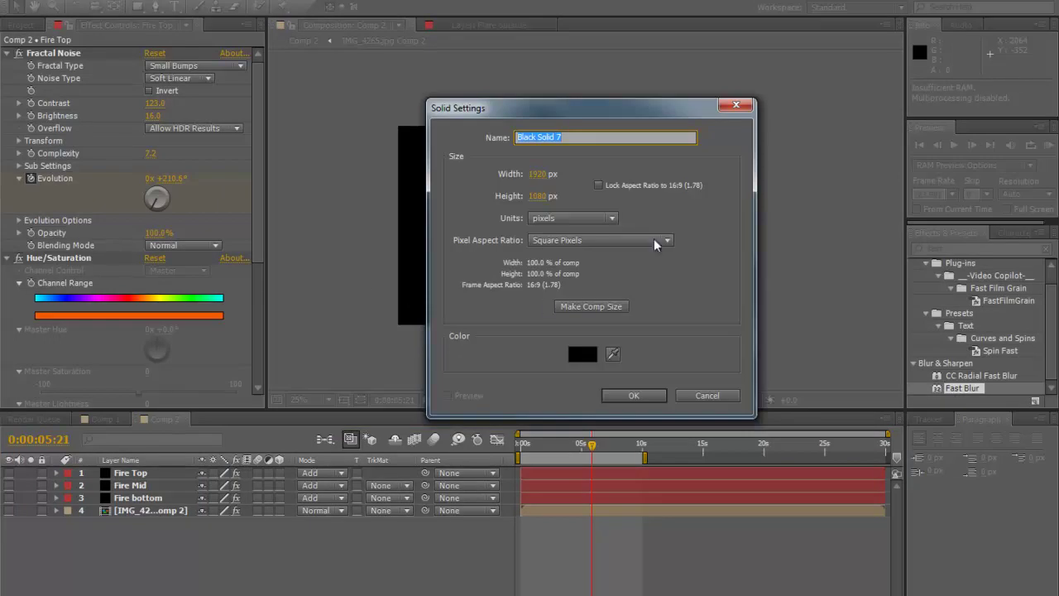
{"action": "left_click", "coordinate": [622, 397]}
{"action": "left_click_drag", "start_coordinate": [972, 251], "coordinate": [825, 251]}
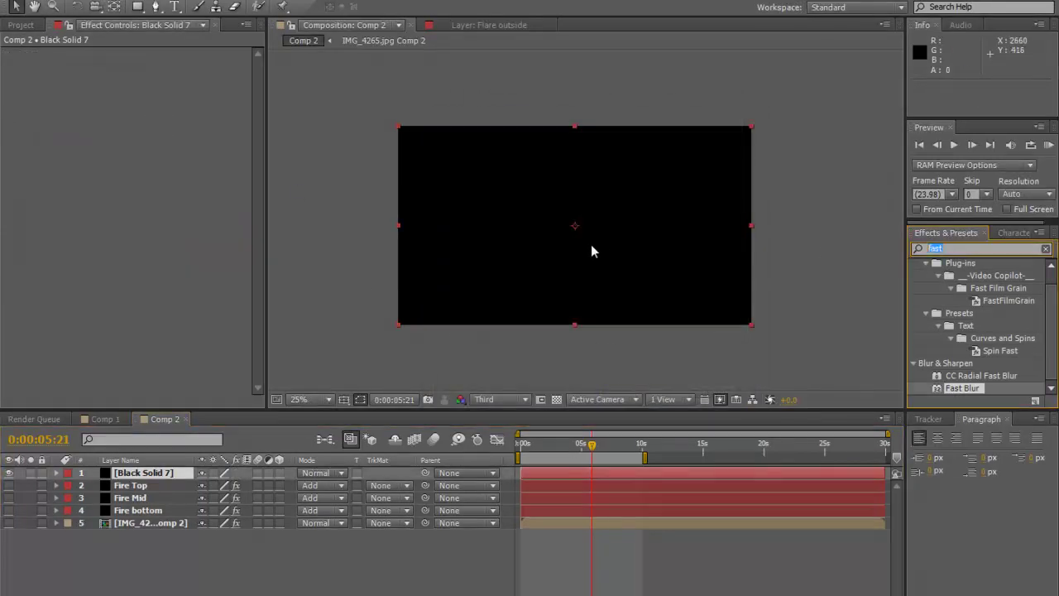
{"action": "type", "text": "par"}
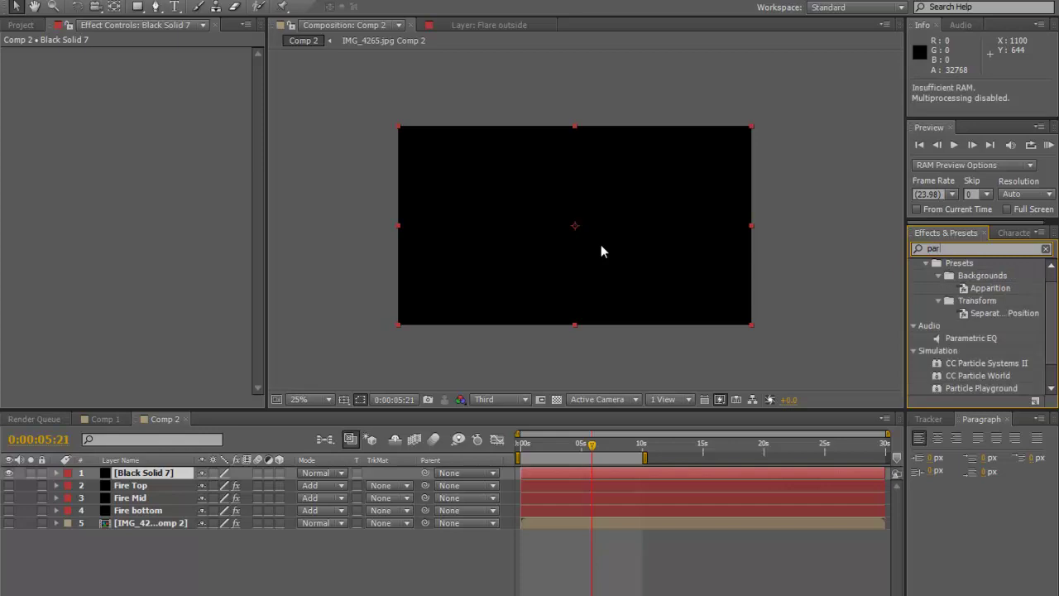
{"action": "type", "text": "ticular"}
{"action": "key", "text": "BackSpace"}
{"action": "key", "text": "BackSpace"}
{"action": "key", "text": "BackSpace"}
{"action": "key", "text": "BackSpace"}
{"action": "key", "text": "BackSpace"}
{"action": "key", "text": "BackSpace"}
{"action": "key", "text": "BackSpace"}
{"action": "key", "text": "BackSpace"}
{"action": "key", "text": "BackSpace"}
{"action": "key", "text": "BackSpace"}
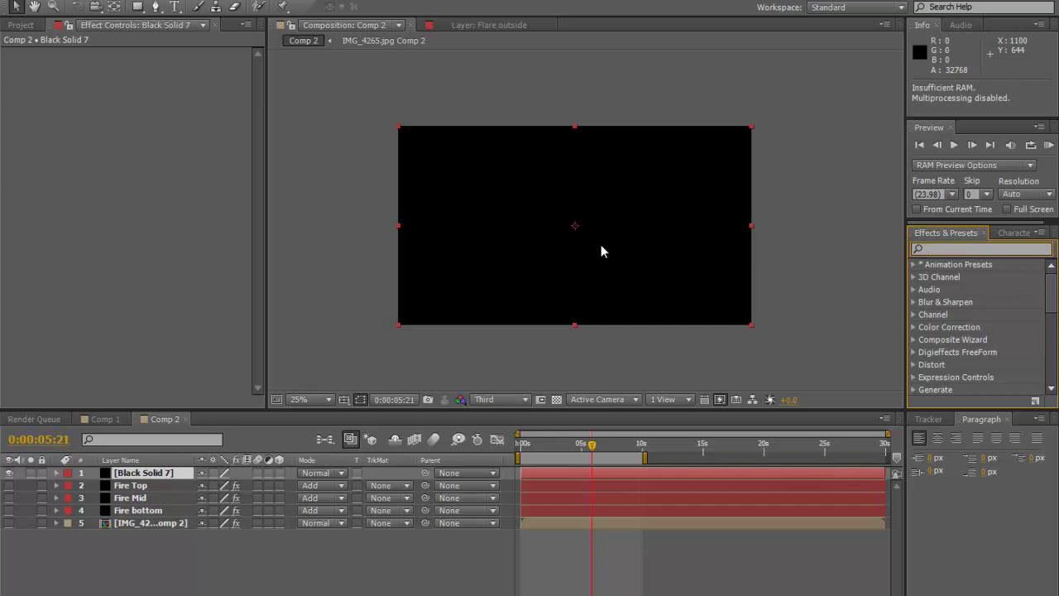
Find CC Particle World by searching for "cc parti", apply it to the new black solid, and turn off its Grid guide.
{"action": "type", "text": "cc parti"}
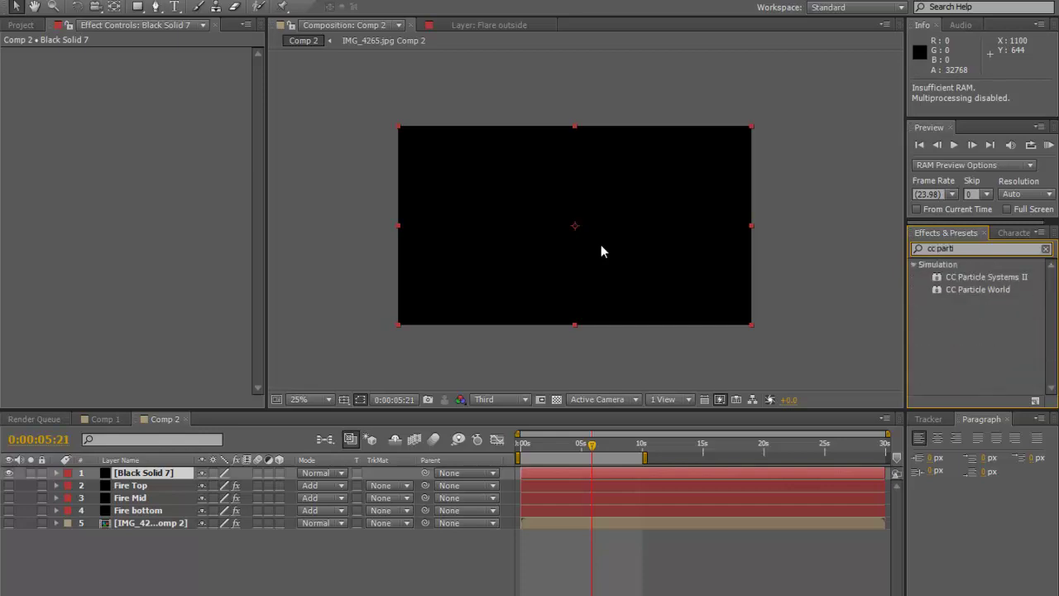
{"action": "left_click_drag", "start_coordinate": [935, 292], "coordinate": [549, 471]}
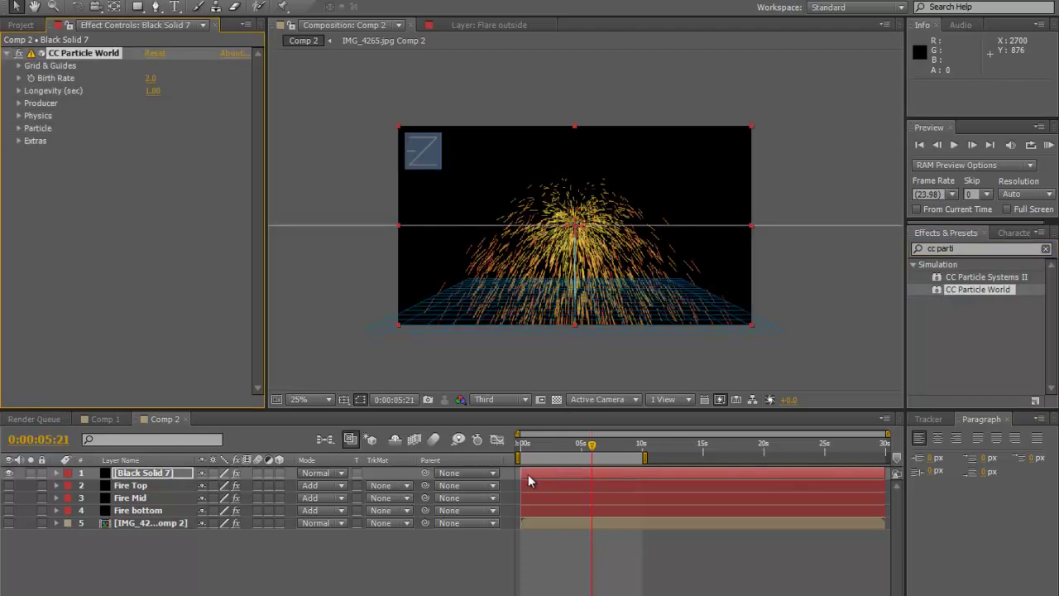
{"action": "left_click", "coordinate": [19, 66]}
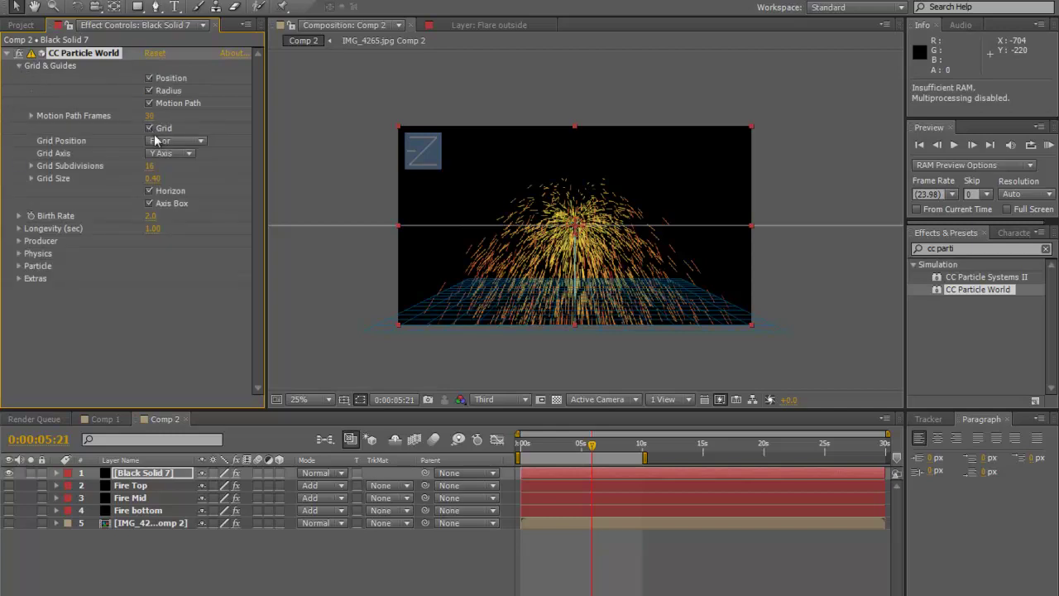
{"action": "left_click", "coordinate": [148, 128]}
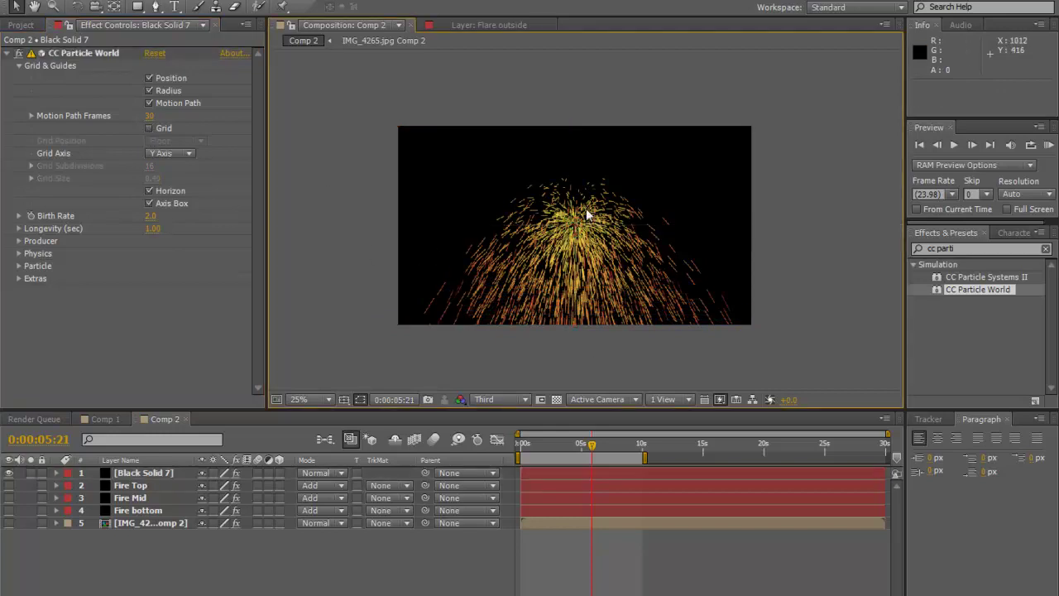
{"action": "scroll", "coordinate": [589, 239], "scroll_direction": "up", "scroll_amount": 2}
{"action": "scroll", "coordinate": [589, 239], "scroll_direction": "down", "scroll_amount": 2}
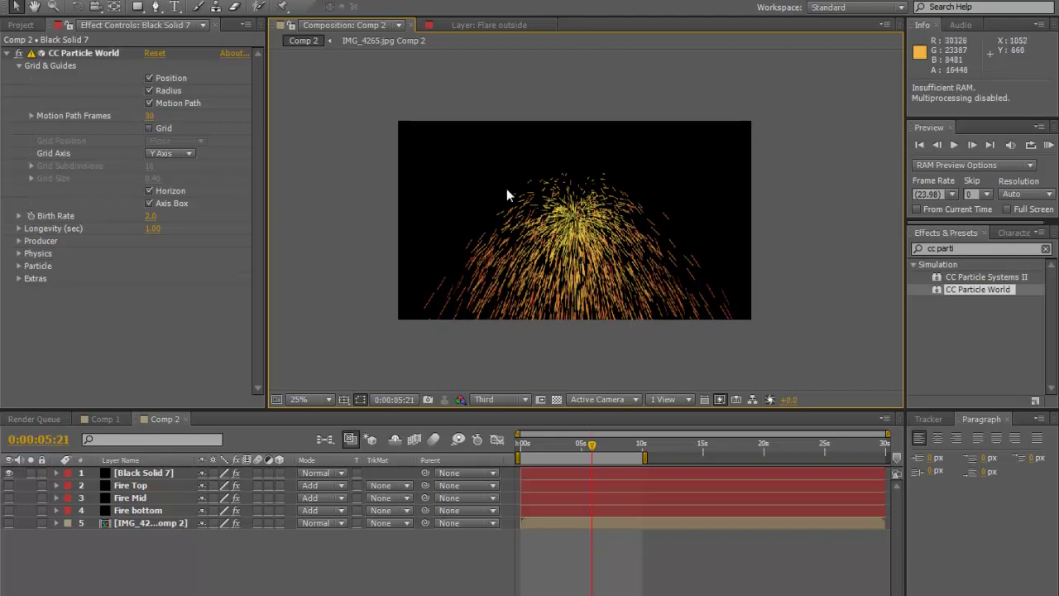
Expand the Producer and Physics settings of CC Particle World and set the Physics Animation to Twirly.
{"action": "left_click", "coordinate": [19, 240]}
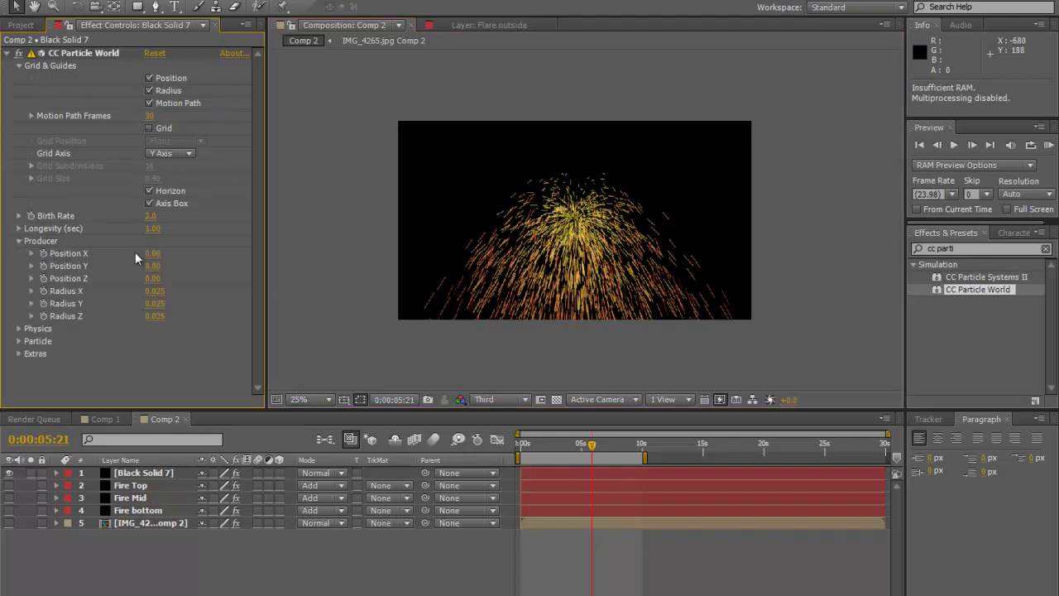
{"action": "left_click", "coordinate": [19, 328]}
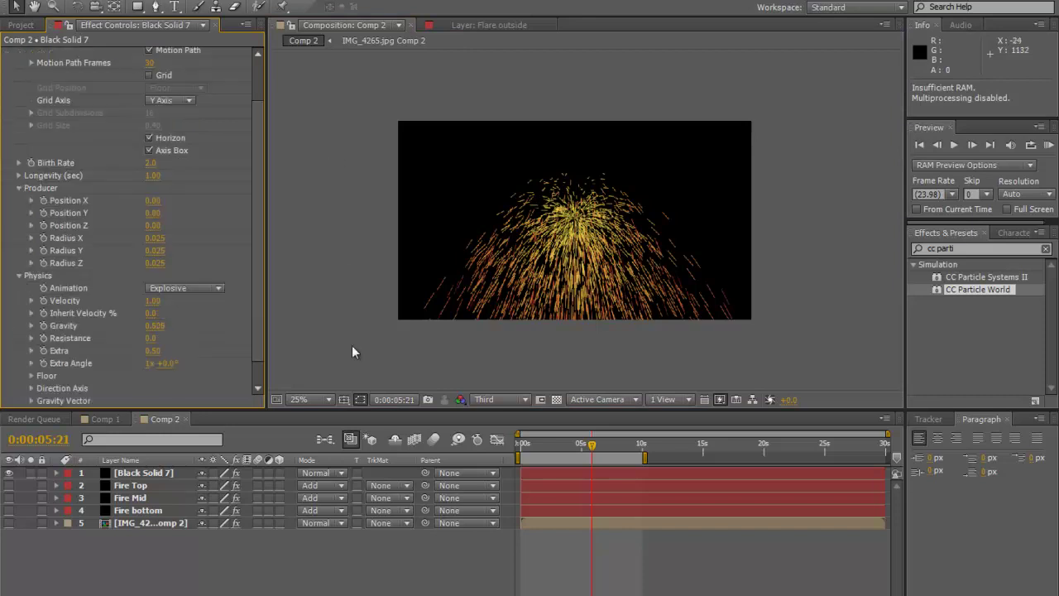
{"action": "left_click_drag", "start_coordinate": [259, 160], "coordinate": [255, 215]}
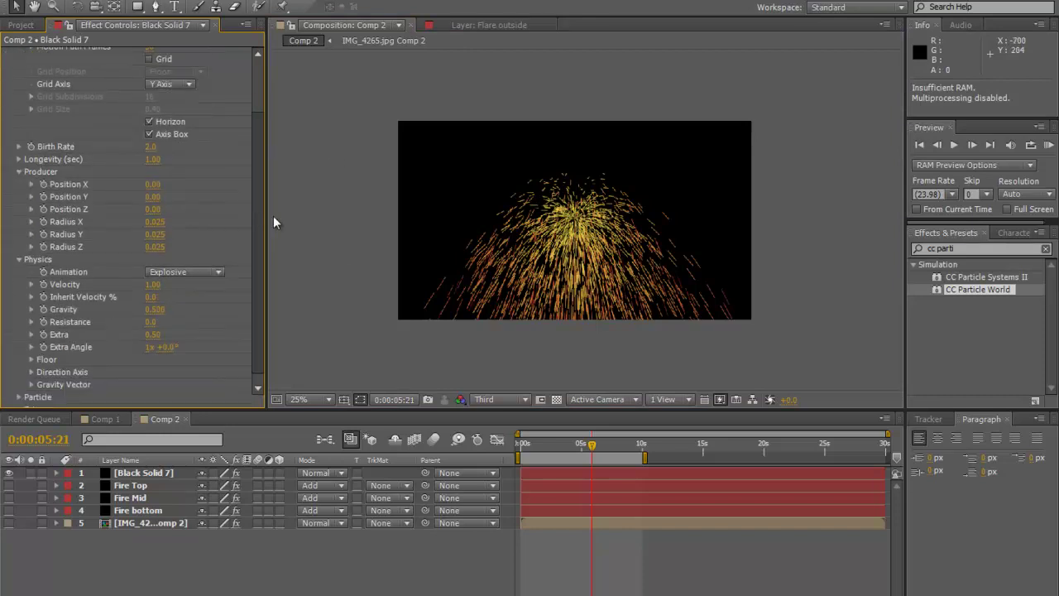
{"action": "left_click", "coordinate": [216, 272]}
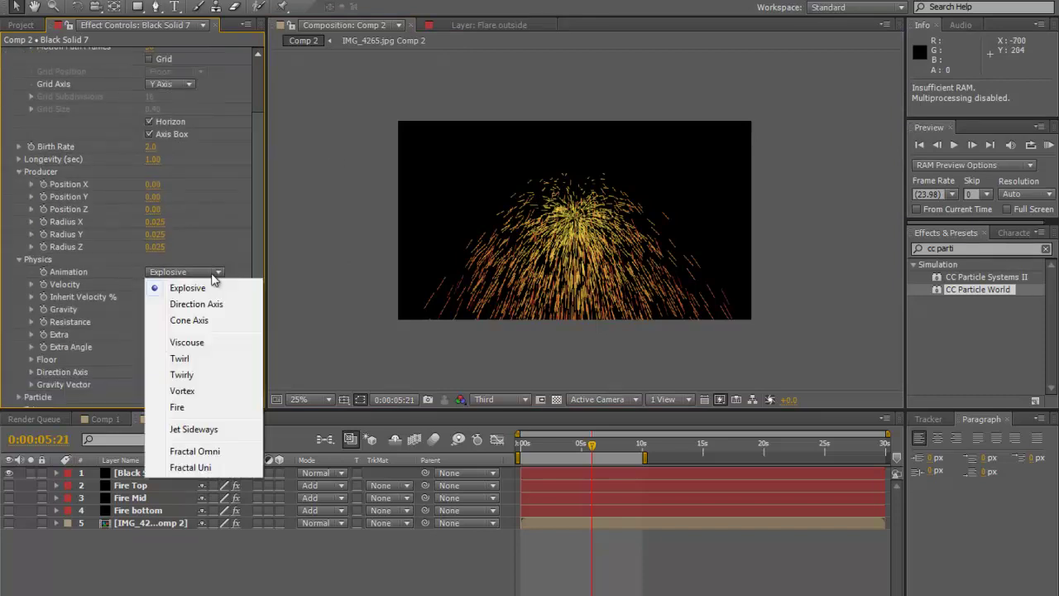
{"action": "left_click", "coordinate": [183, 378]}
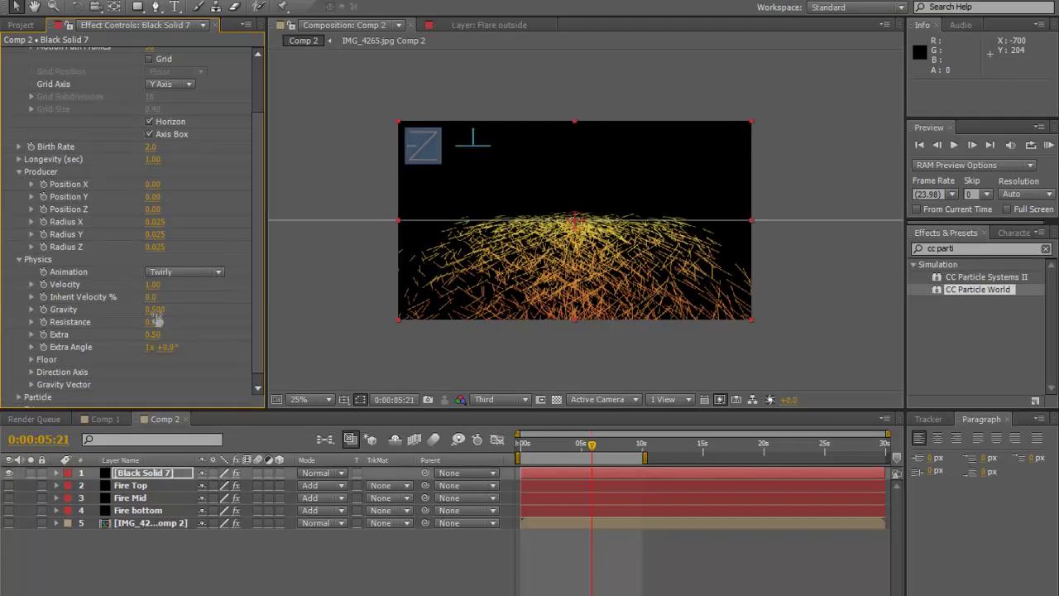
Set the particle Gravity to 0 and Velocity to 0.08, and check the particles at 0:00:02:12.
{"action": "left_click", "coordinate": [155, 309]}
{"action": "type", "text": "0"}
{"action": "key", "text": "Return"}
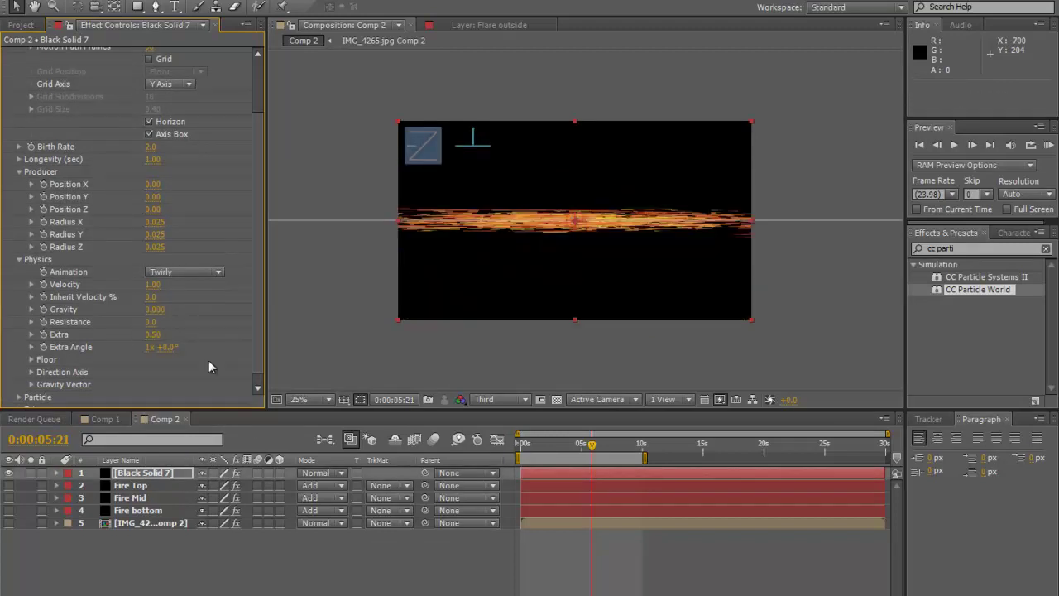
{"action": "left_click_drag", "start_coordinate": [152, 284], "coordinate": [116, 311]}
{"action": "left_click", "coordinate": [552, 447]}
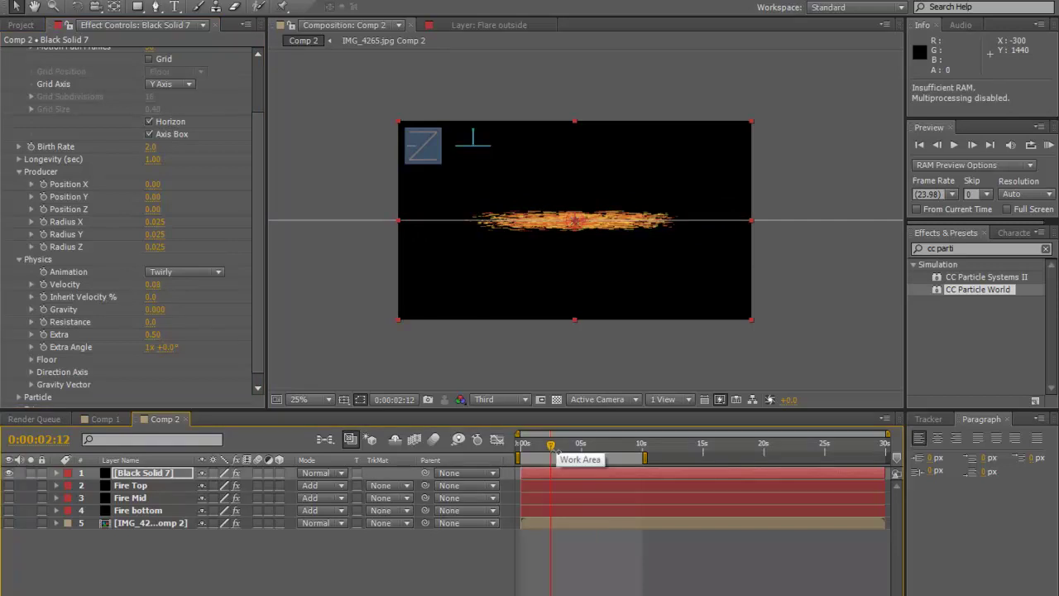
Preview the twirling particles, then set the CC Particle World producer's Radius Y to 0.080.
{"action": "key", "text": "KP_0"}
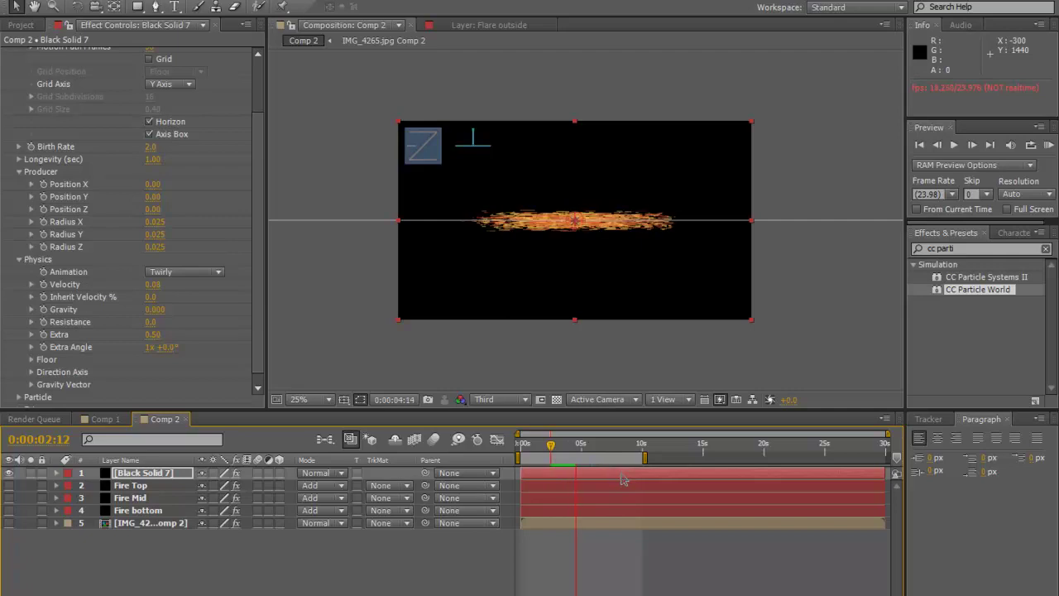
{"action": "key", "text": "space"}
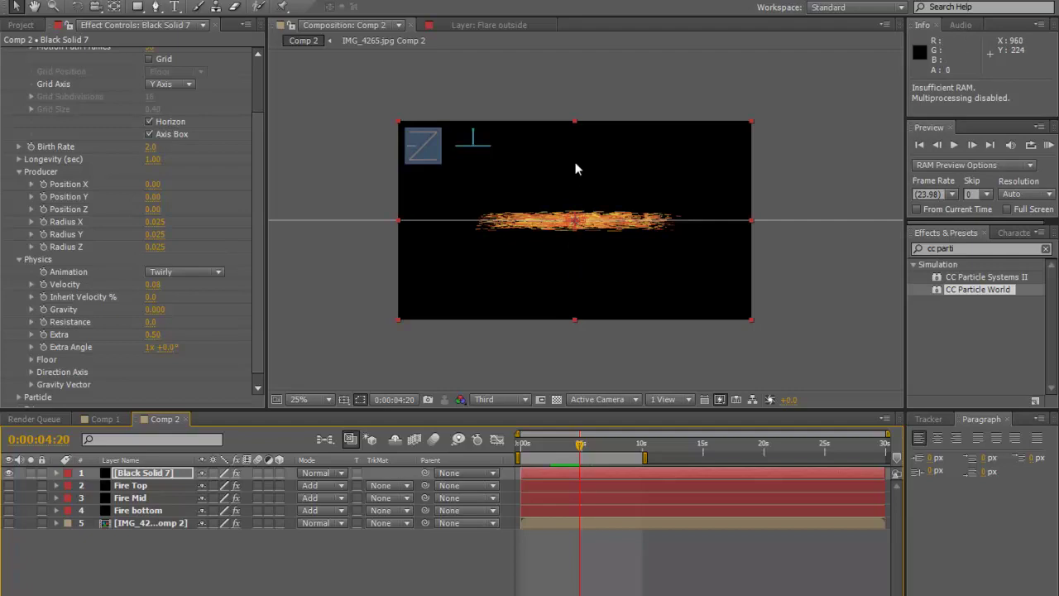
{"action": "left_click_drag", "start_coordinate": [151, 199], "coordinate": [164, 235]}
{"action": "key", "text": "ctrl+z"}
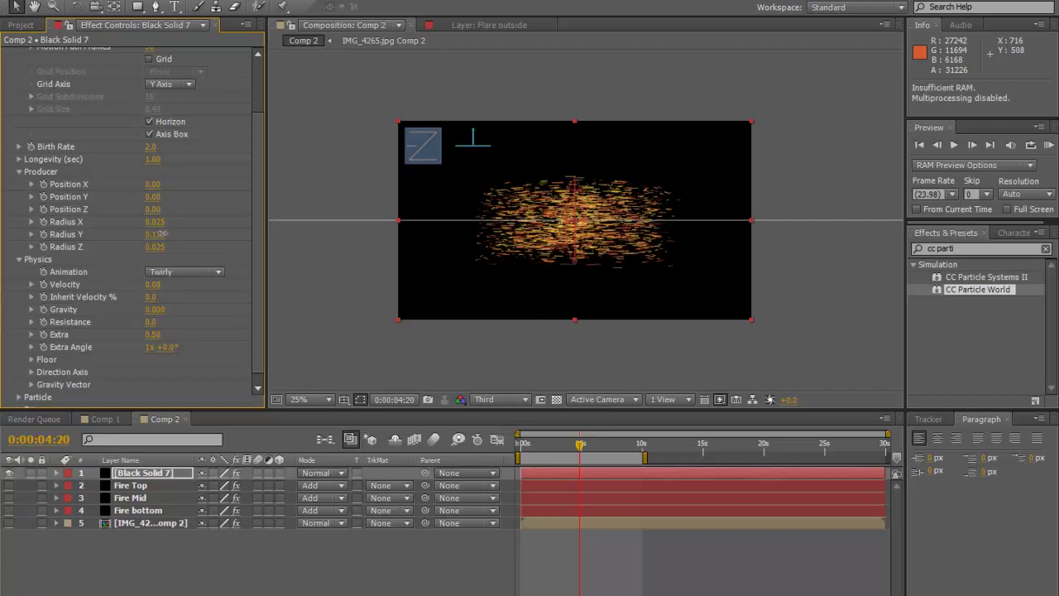
{"action": "left_click_drag", "start_coordinate": [193, 43], "coordinate": [85, 257]}
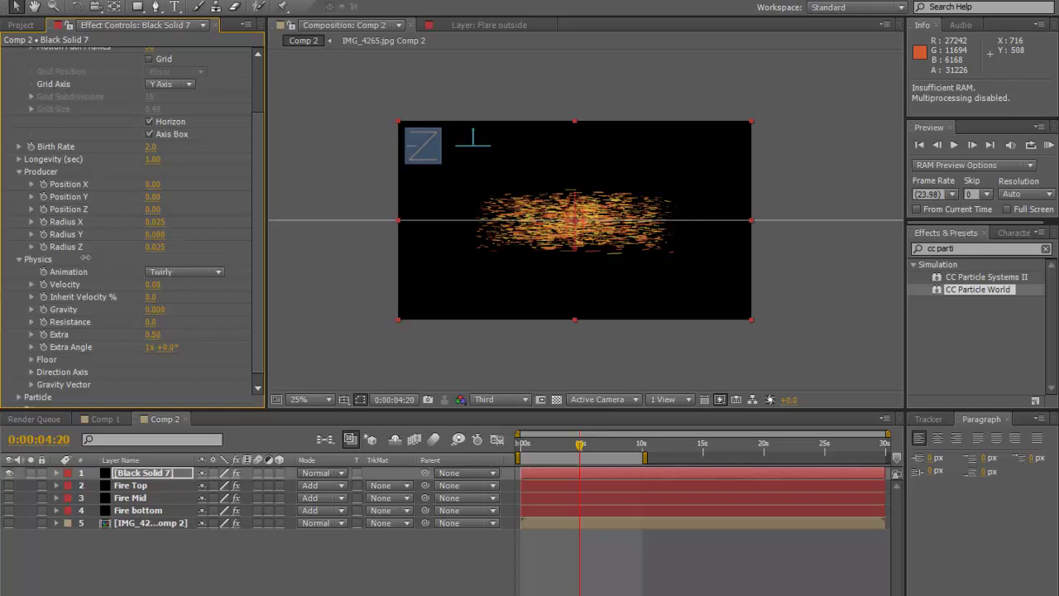
{"action": "left_click", "coordinate": [361, 283]}
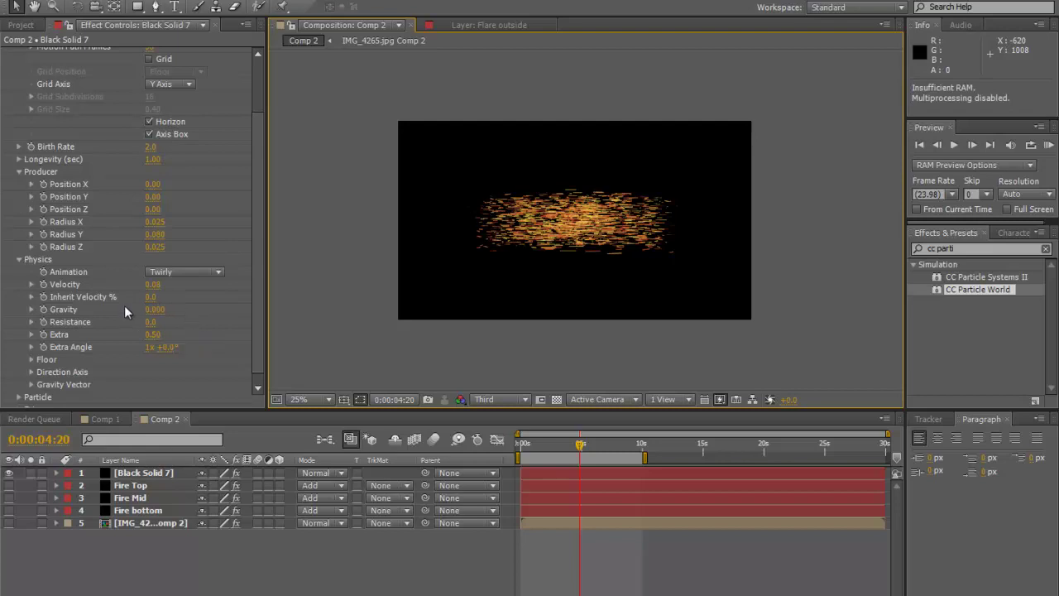
Set the particle Resistance to 3.6 in the Physics settings and preview the animation.
{"action": "left_click_drag", "start_coordinate": [151, 321], "coordinate": [184, 322]}
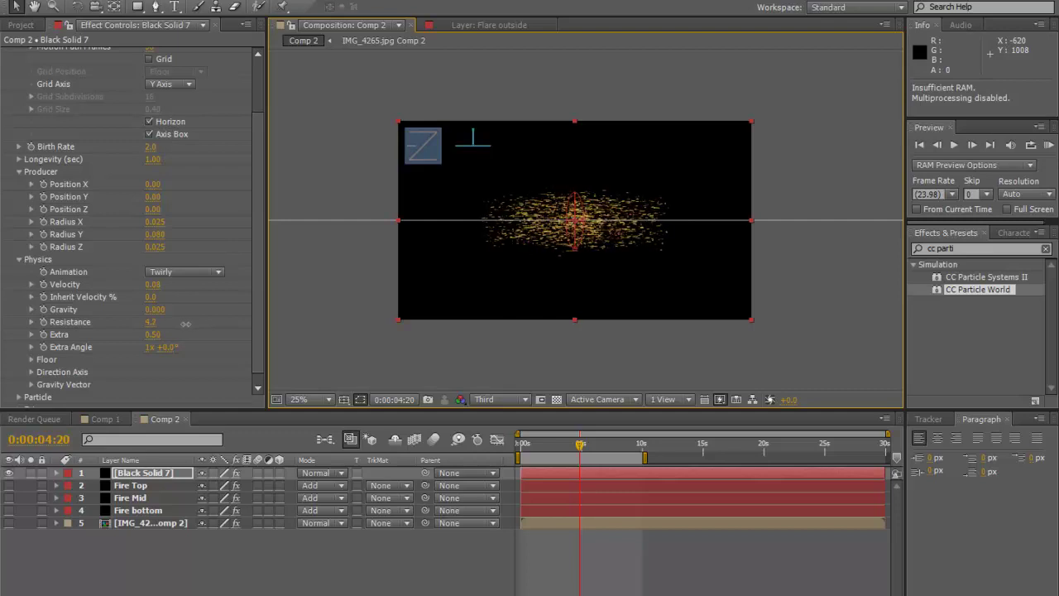
{"action": "left_click_drag", "start_coordinate": [187, 324], "coordinate": [180, 325]}
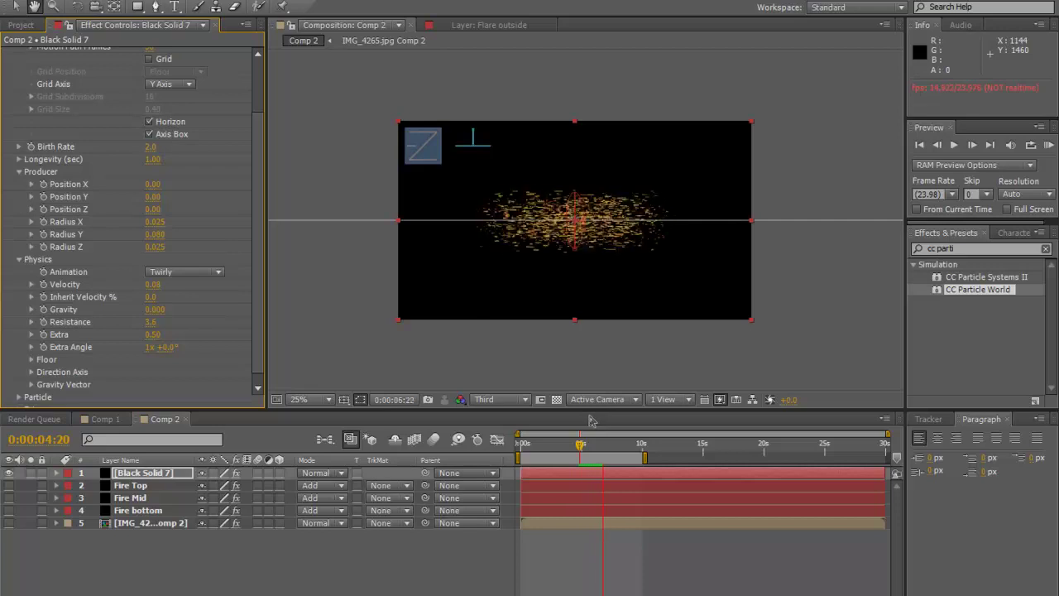
{"action": "key", "text": "space"}
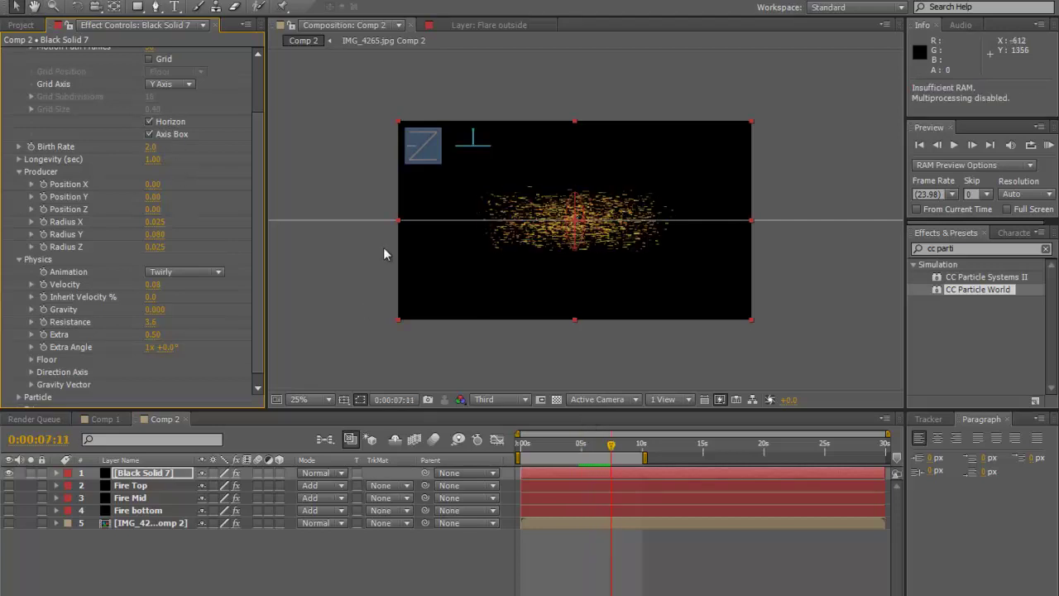
Expand the Particle settings of CC Particle World and set the Particle Type to Faded Sphere.
{"action": "scroll", "coordinate": [259, 183], "scroll_direction": "down", "scroll_amount": 1}
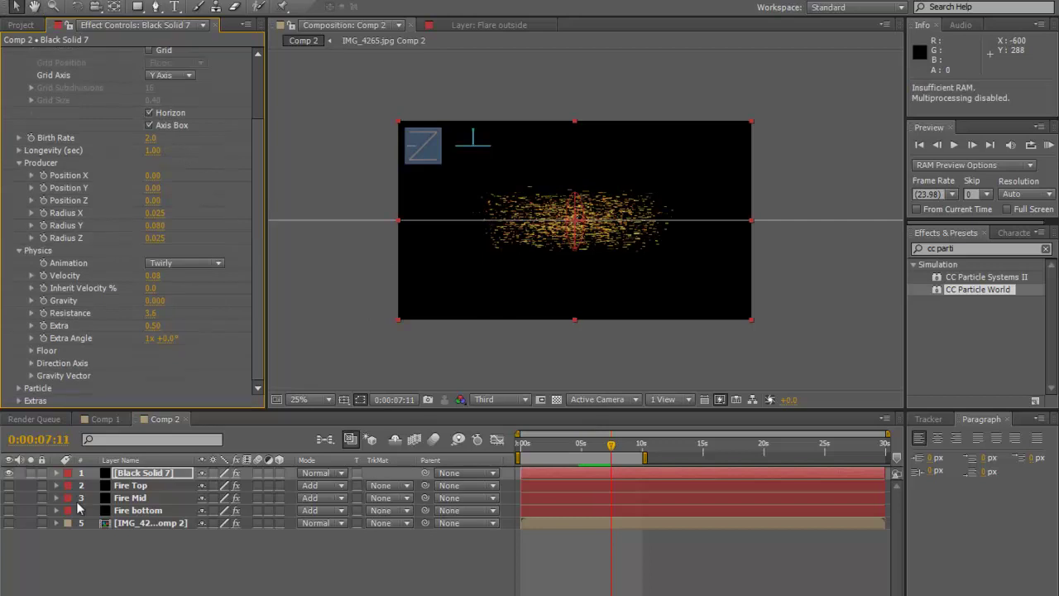
{"action": "left_click", "coordinate": [18, 387]}
{"action": "scroll", "coordinate": [239, 184], "scroll_direction": "down", "scroll_amount": 5}
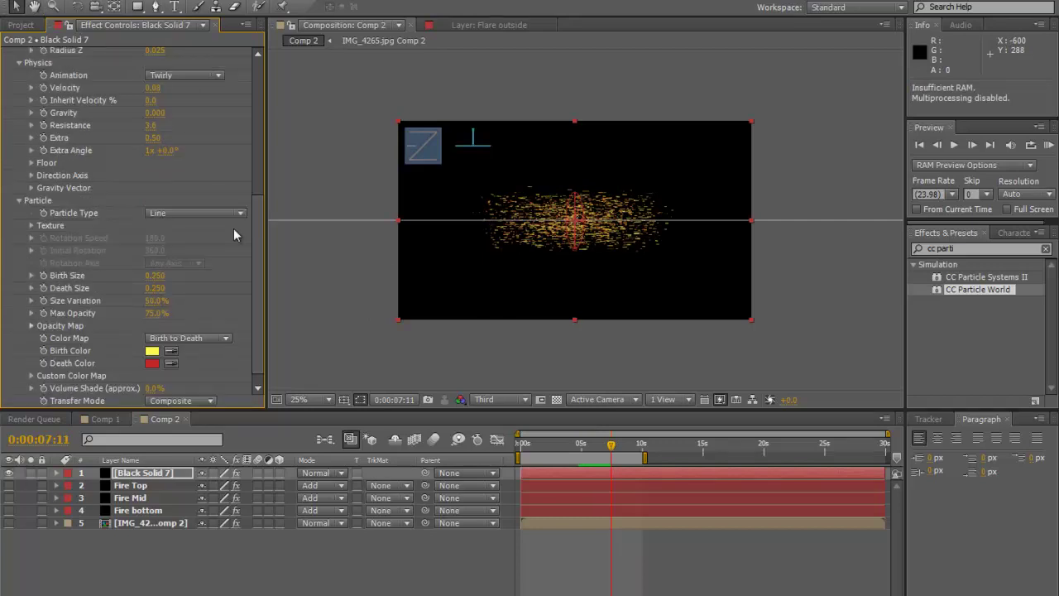
{"action": "left_click", "coordinate": [185, 214]}
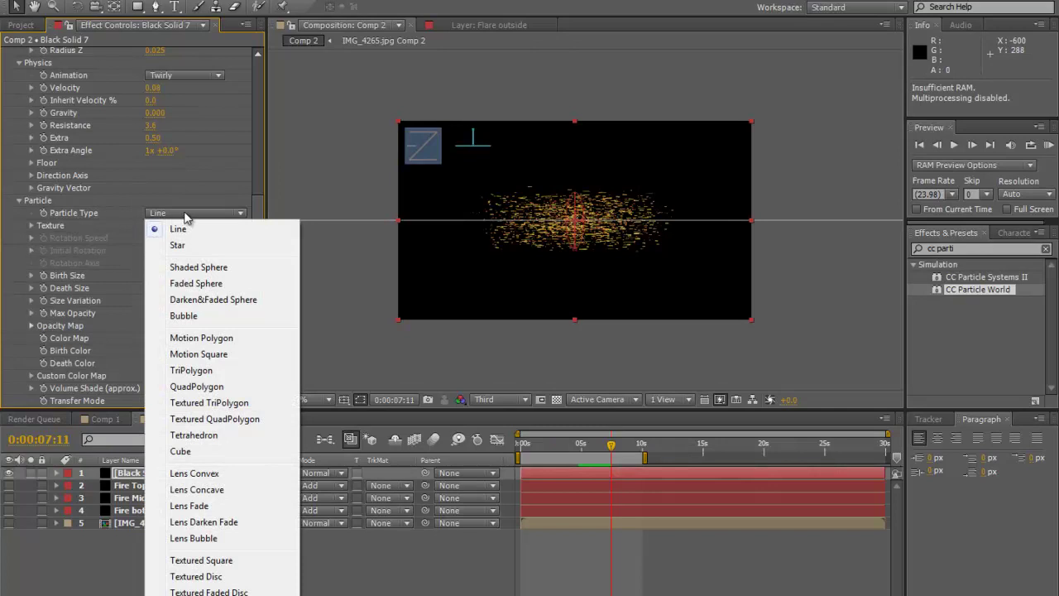
{"action": "left_click", "coordinate": [185, 286]}
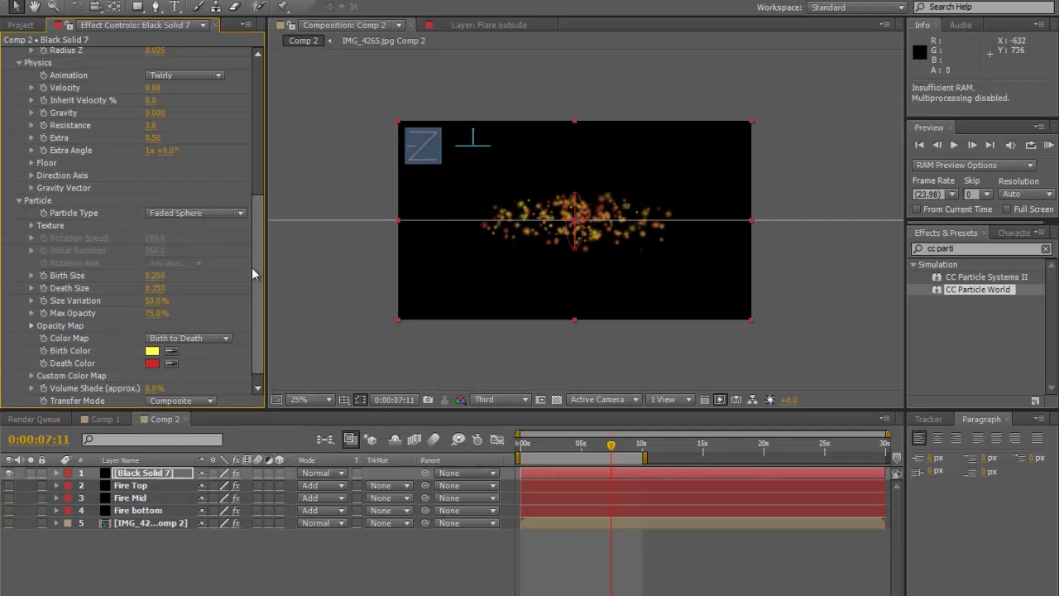
Set the particles' Birth Size to 0.030 and Death Size to 0.150.
{"action": "left_click", "coordinate": [156, 276]}
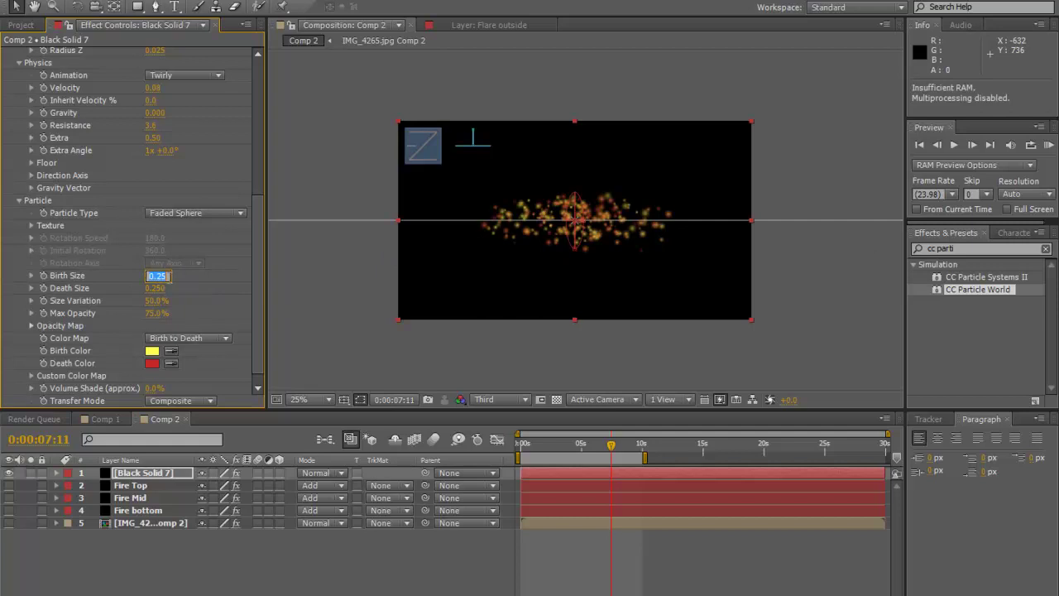
{"action": "left_click", "coordinate": [193, 281]}
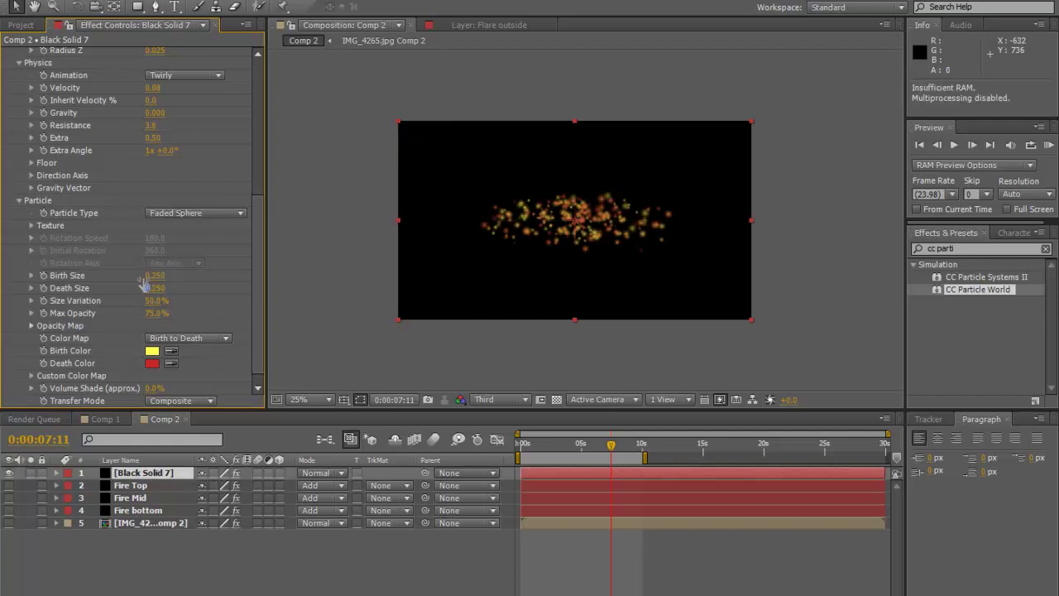
{"action": "left_click_drag", "start_coordinate": [141, 277], "coordinate": [129, 282]}
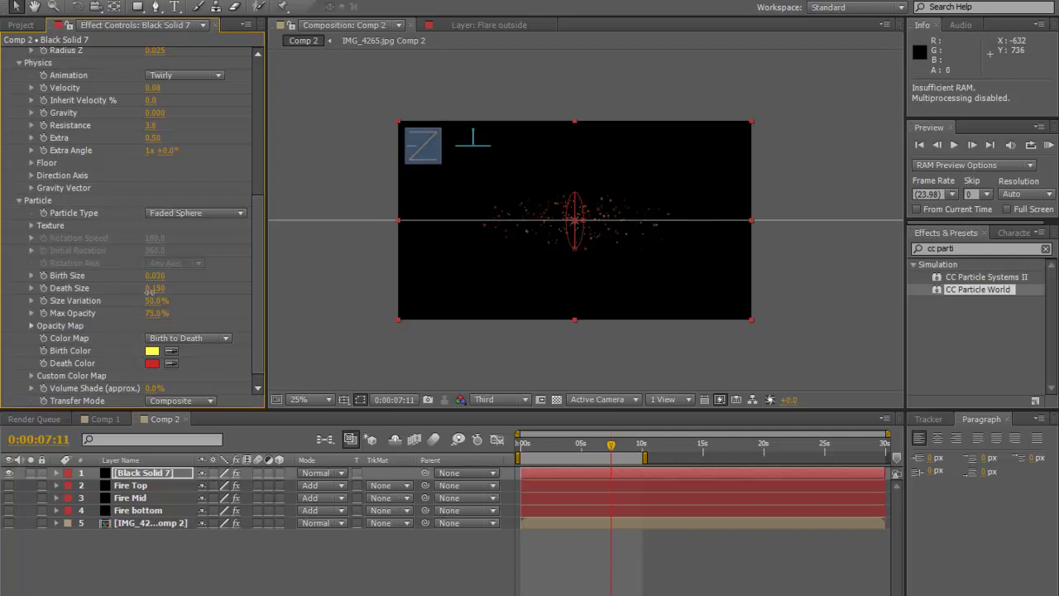
{"action": "left_click_drag", "start_coordinate": [596, 202], "coordinate": [815, 331]}
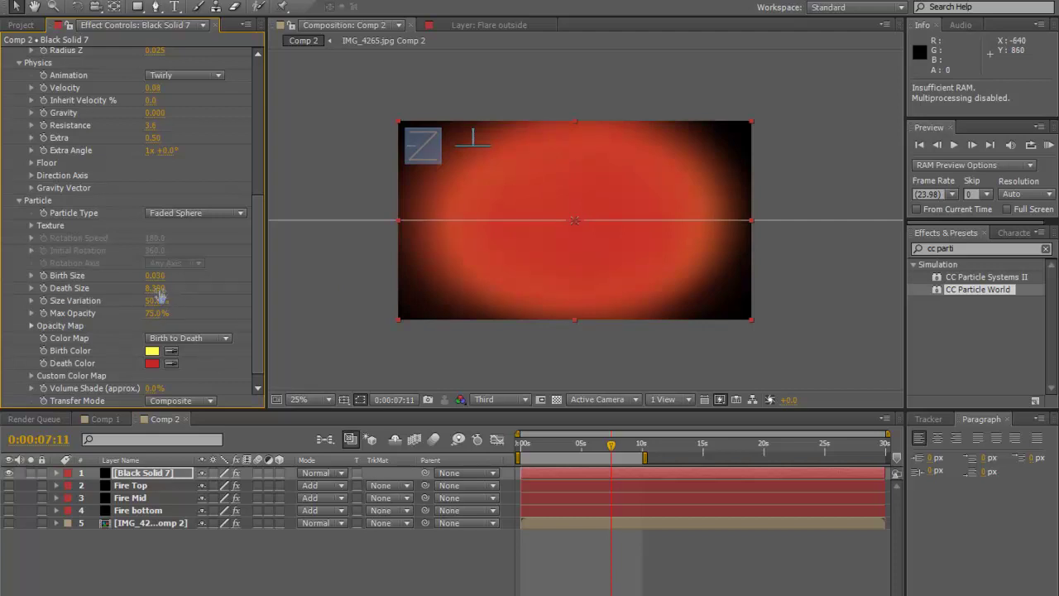
{"action": "left_click_drag", "start_coordinate": [117, 317], "coordinate": [1, 302]}
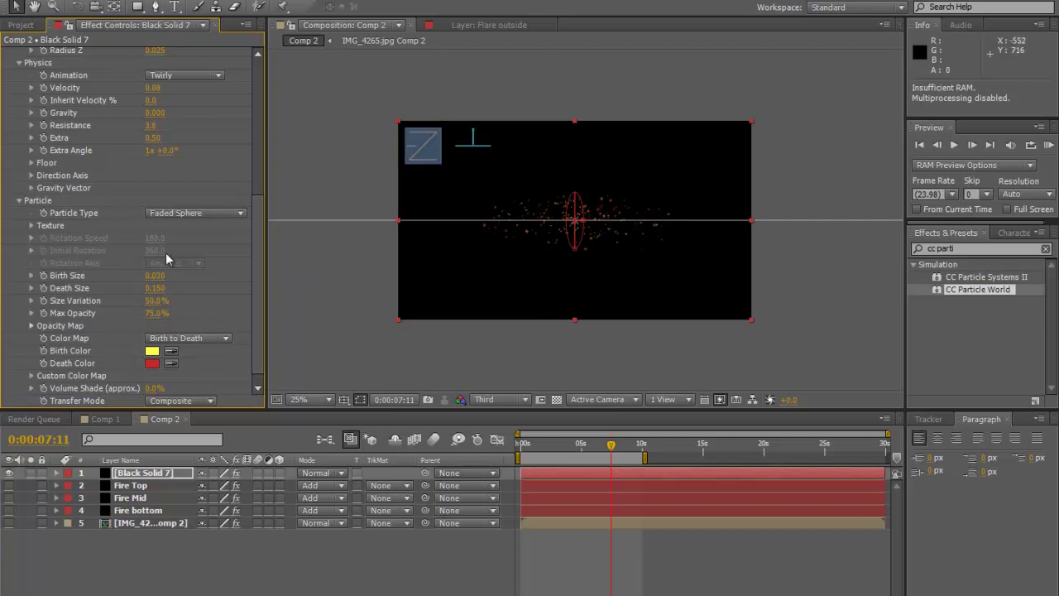
Set the particle Size Variation to 62% and preview the animation from 0:00:04:14.
{"action": "scroll", "coordinate": [261, 227], "scroll_direction": "down", "scroll_amount": 1}
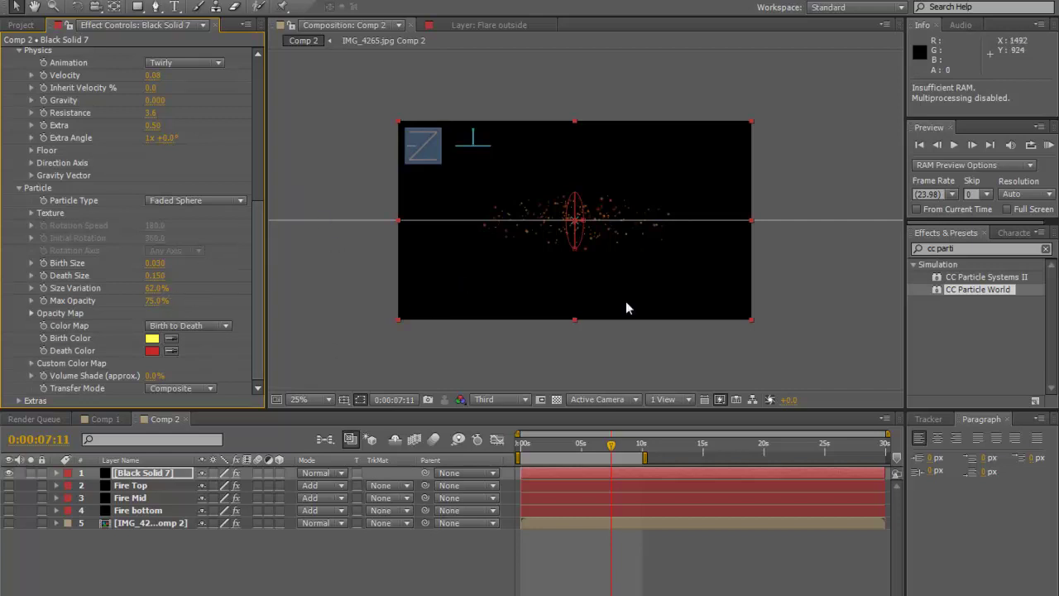
{"action": "left_click", "coordinate": [568, 452]}
{"action": "key", "text": "space"}
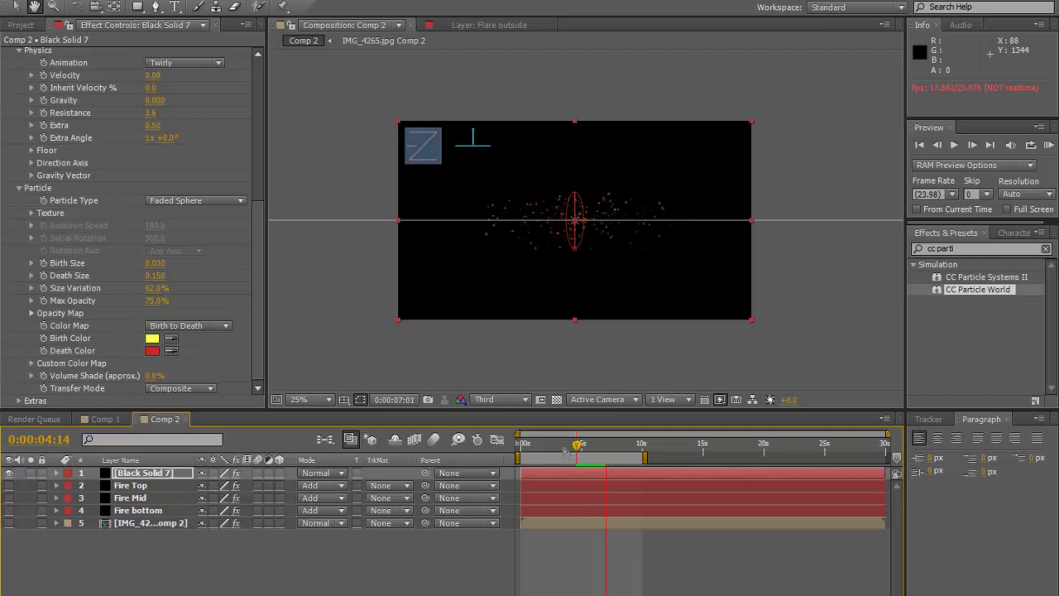
{"action": "key", "text": "space"}
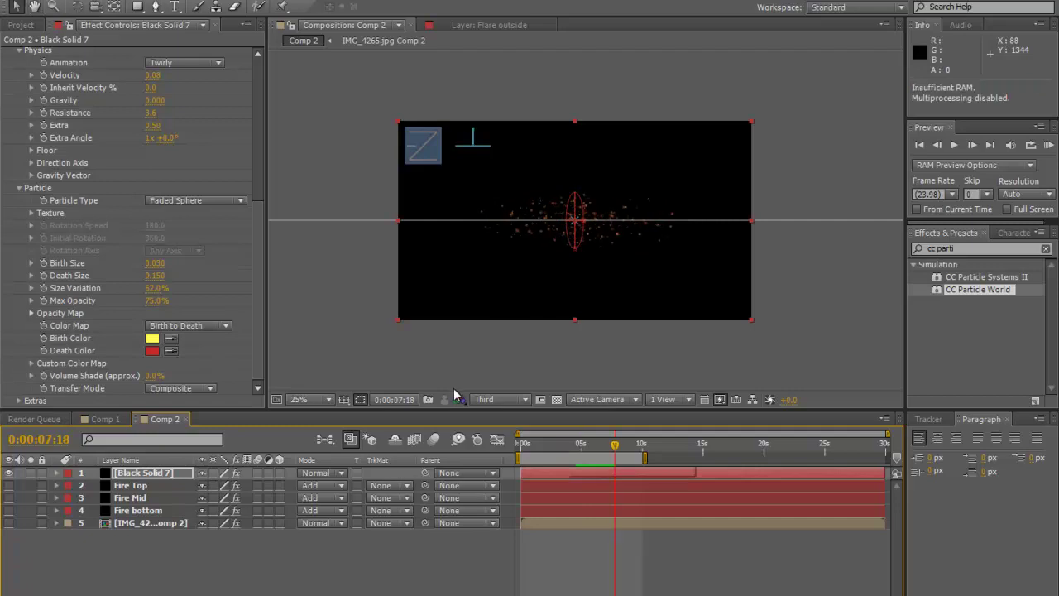
{"action": "left_click_drag", "start_coordinate": [259, 249], "coordinate": [265, 327]}
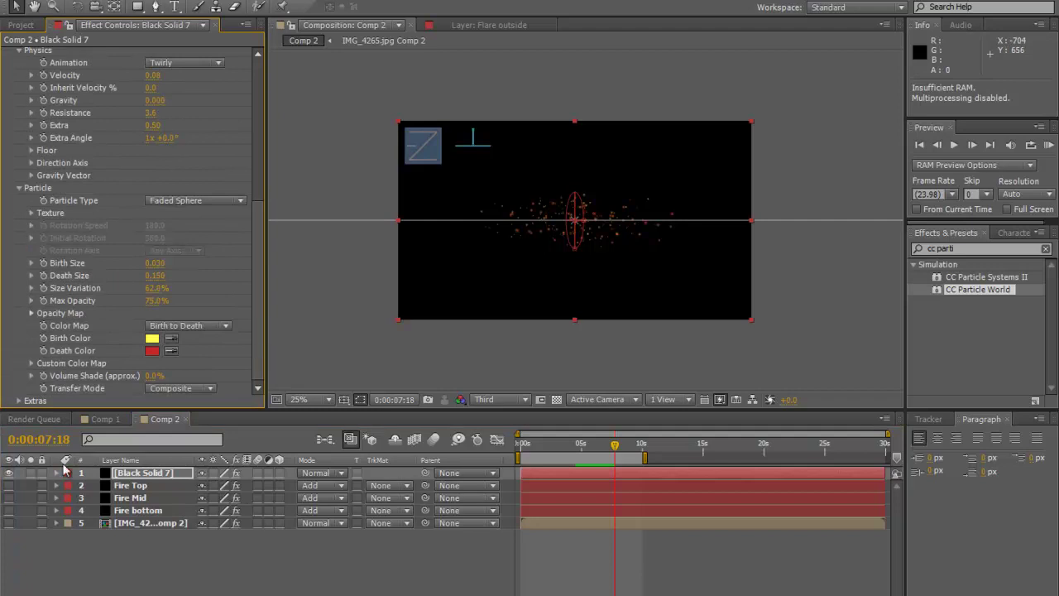
Move Black Solid 7 below Fire bottom and copy the CC Lens effect from the IMG_4265.jpg Comp 2 layer onto it.
{"action": "left_click_drag", "start_coordinate": [132, 487], "coordinate": [132, 513]}
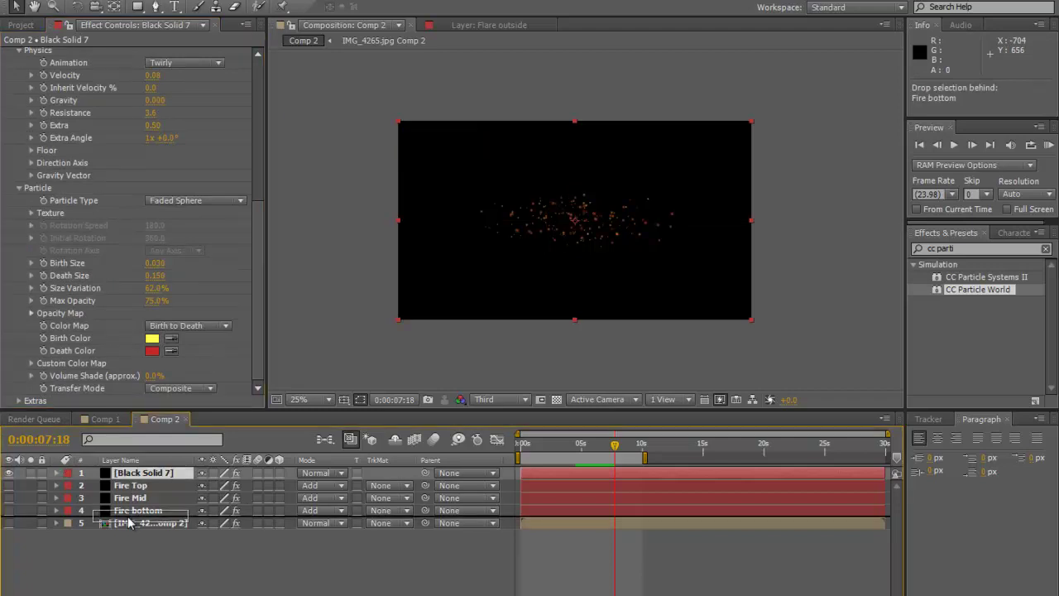
{"action": "left_click", "coordinate": [132, 526]}
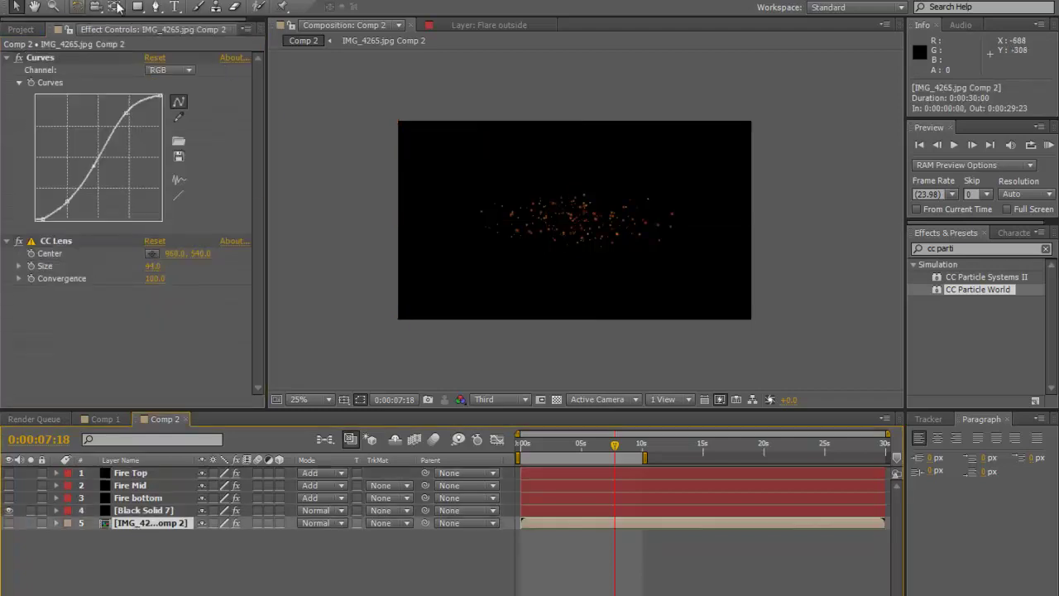
{"action": "left_click", "coordinate": [63, 246]}
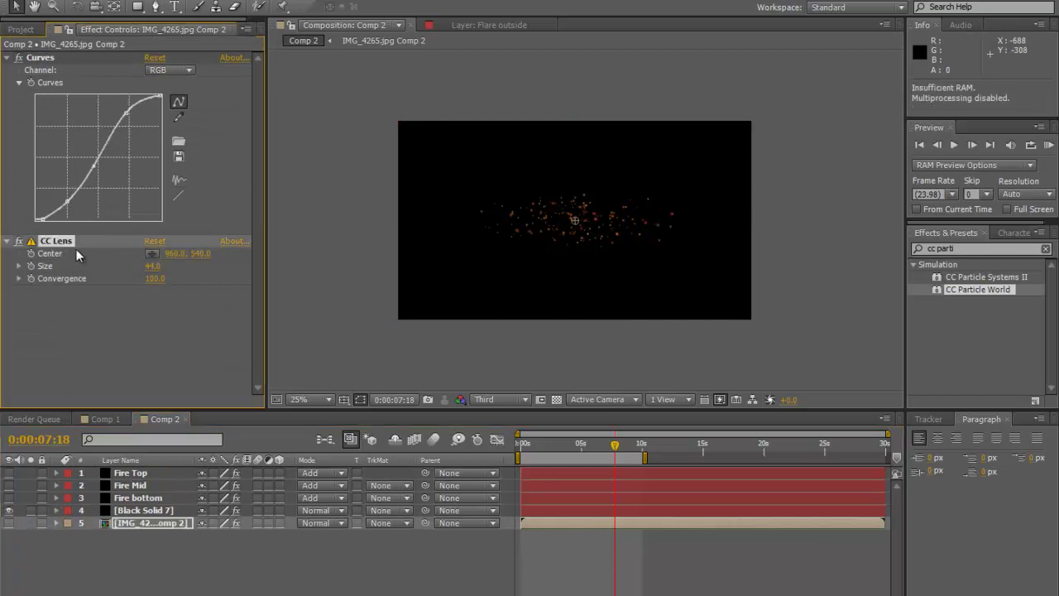
{"action": "left_click", "coordinate": [152, 512]}
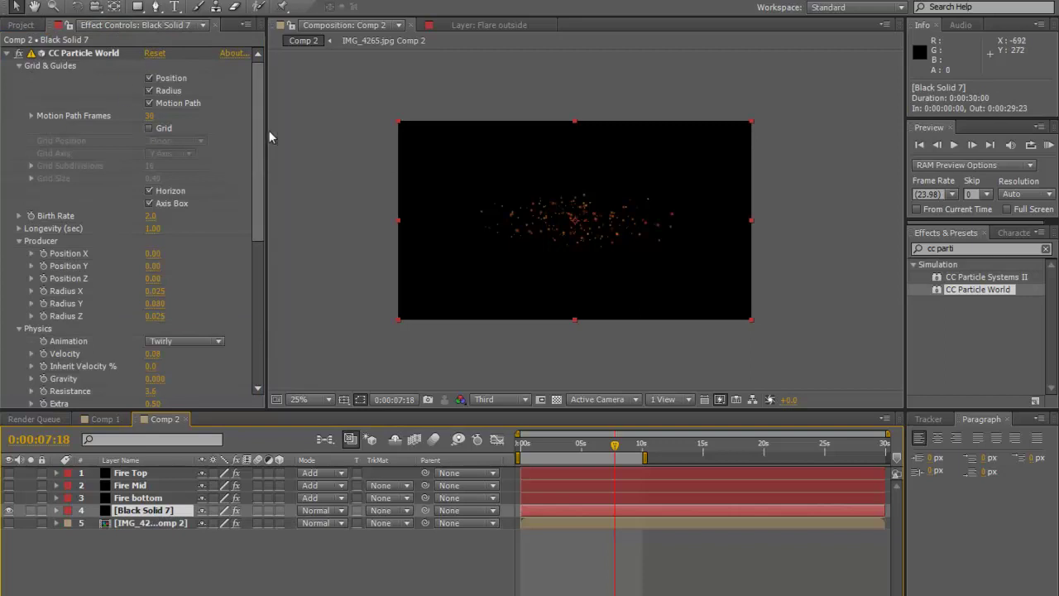
{"action": "scroll", "coordinate": [248, 378], "scroll_direction": "down", "scroll_amount": 10}
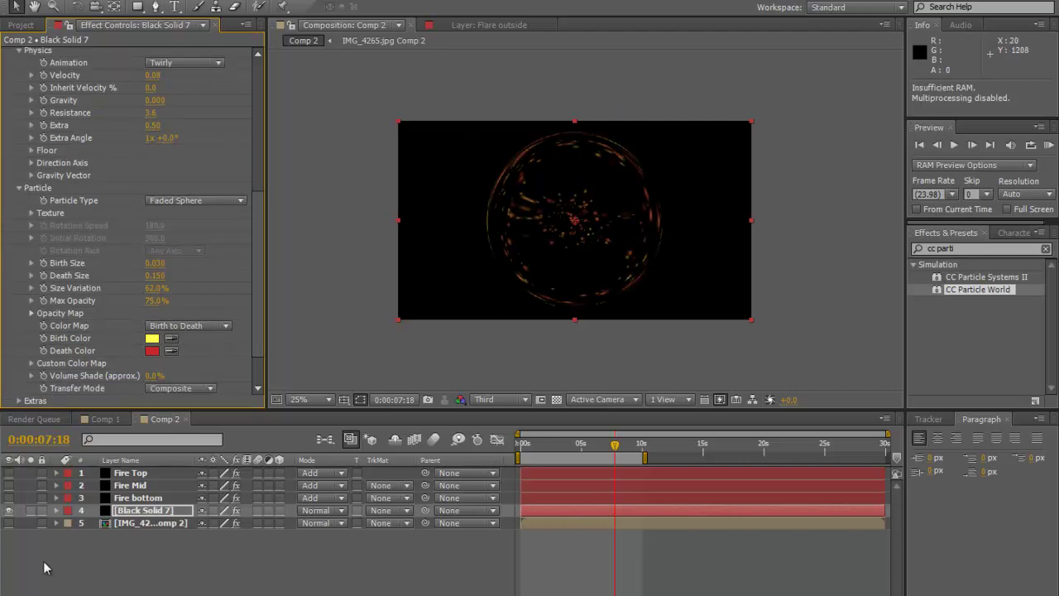
Make the IMG_4265.jpg Comp 2 layer visible again and preview it together with the particles.
{"action": "left_click", "coordinate": [9, 524]}
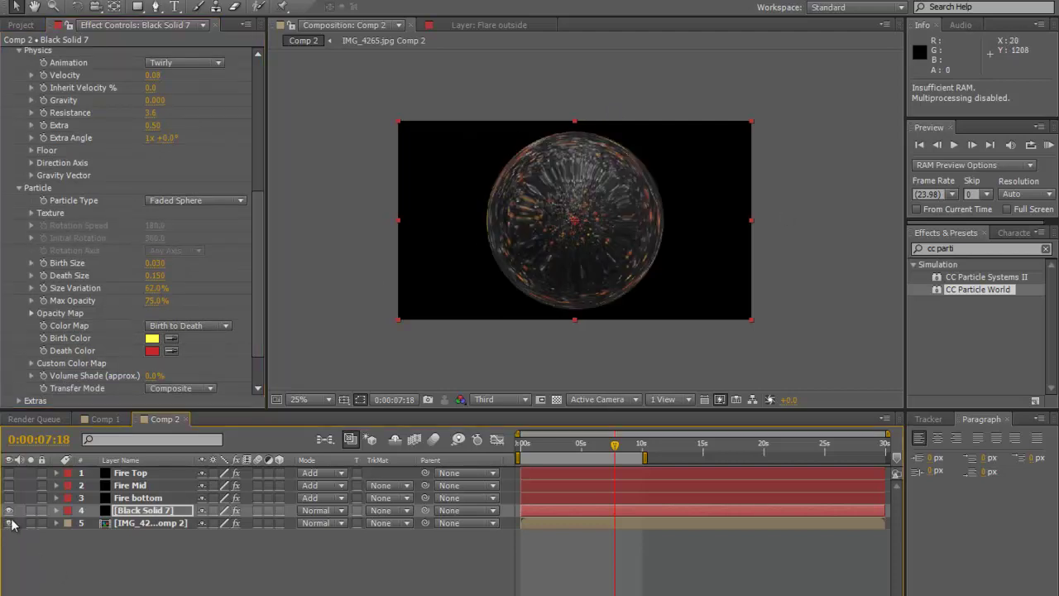
{"action": "key", "text": "space"}
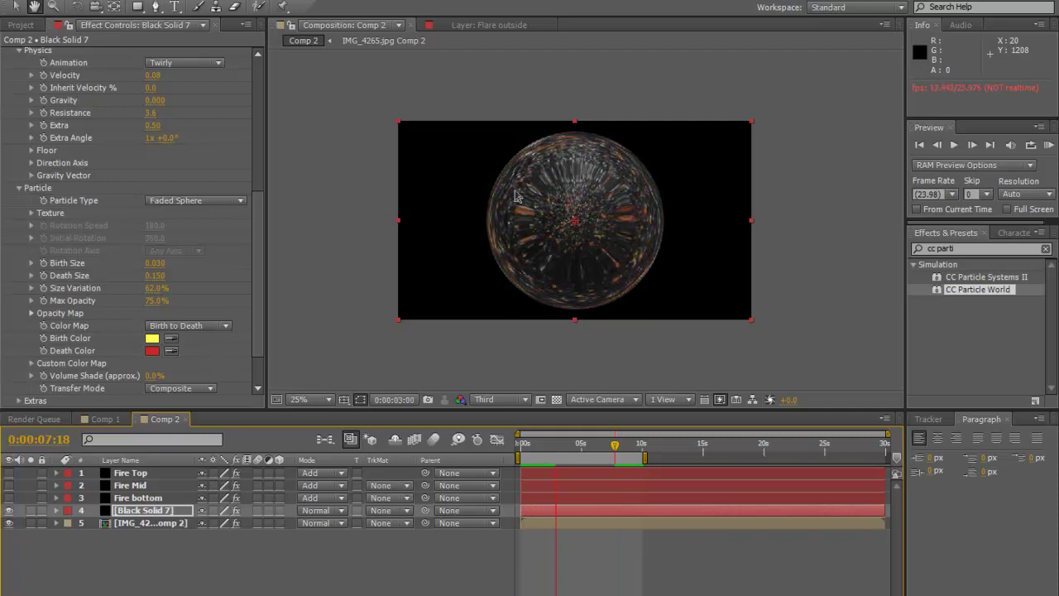
{"action": "key", "text": "space"}
Enable motion blur for Black Solid 7 and for the composition, and preview the result.
{"action": "left_click", "coordinate": [257, 510]}
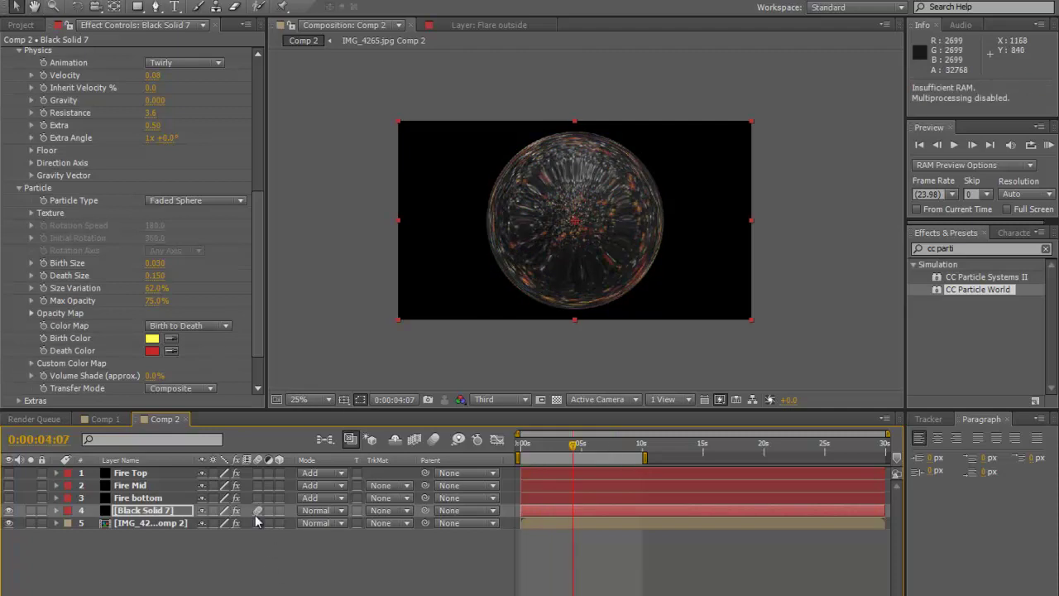
{"action": "left_click", "coordinate": [434, 439]}
{"action": "key", "text": "space"}
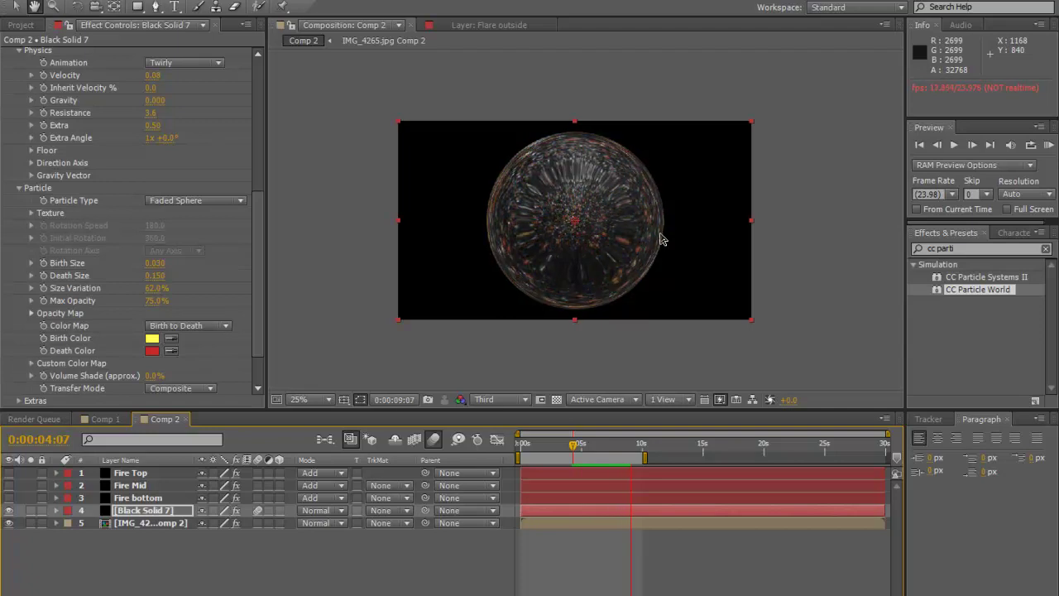
{"action": "key", "text": "space"}
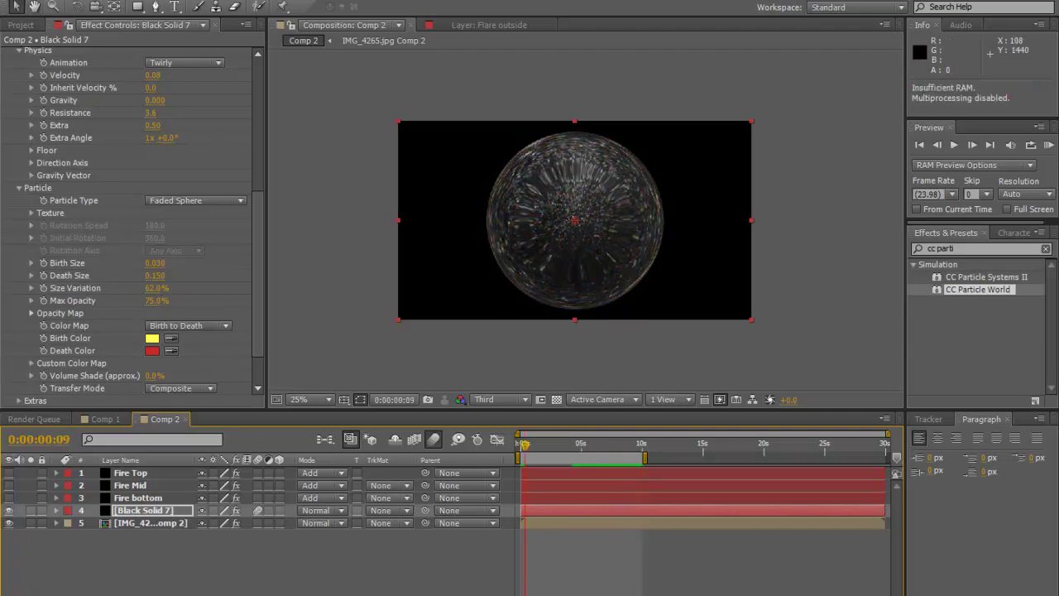
Darken the shadows and midtones of the IMG_4265.jpg Comp 2 layer by reshaping its RGB Curves, and preview up to 0:00:03:06.
{"action": "left_click", "coordinate": [145, 524]}
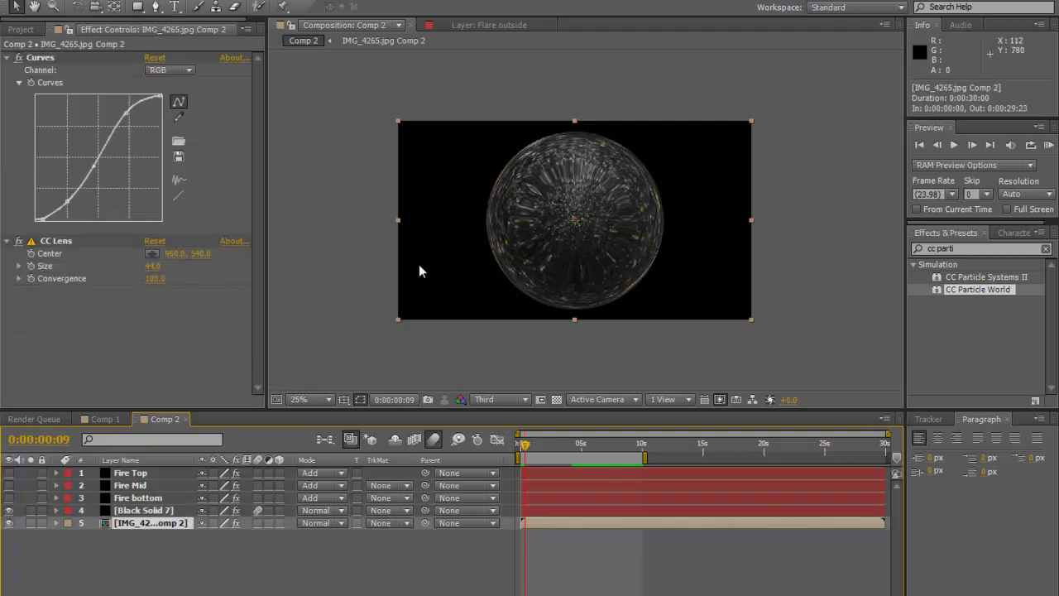
{"action": "left_click_drag", "start_coordinate": [66, 202], "coordinate": [64, 234]}
{"action": "left_click_drag", "start_coordinate": [94, 168], "coordinate": [101, 170]}
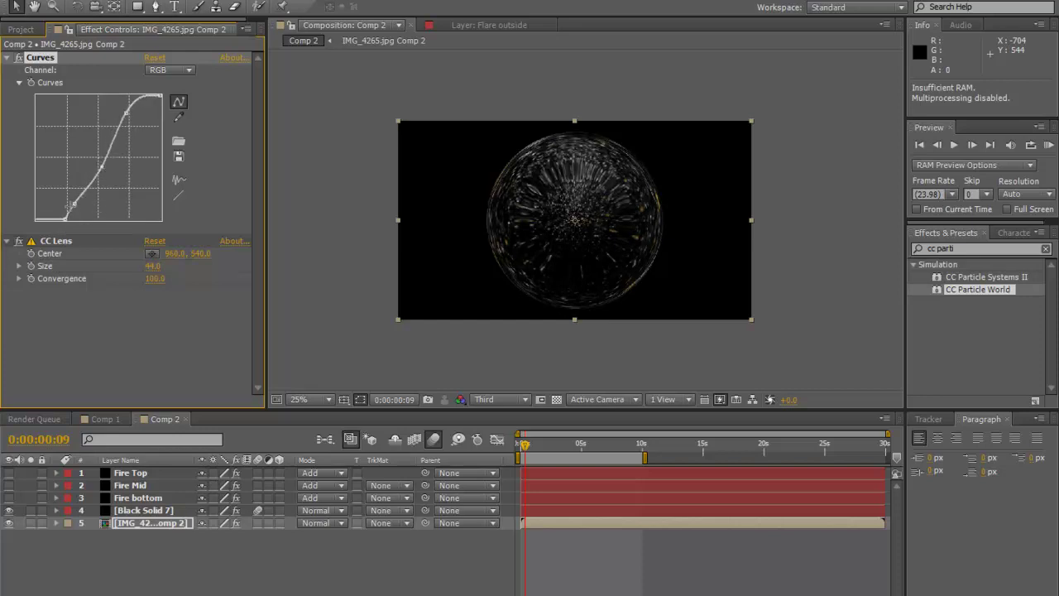
{"action": "left_click_drag", "start_coordinate": [77, 204], "coordinate": [81, 205]}
{"action": "key", "text": "space"}
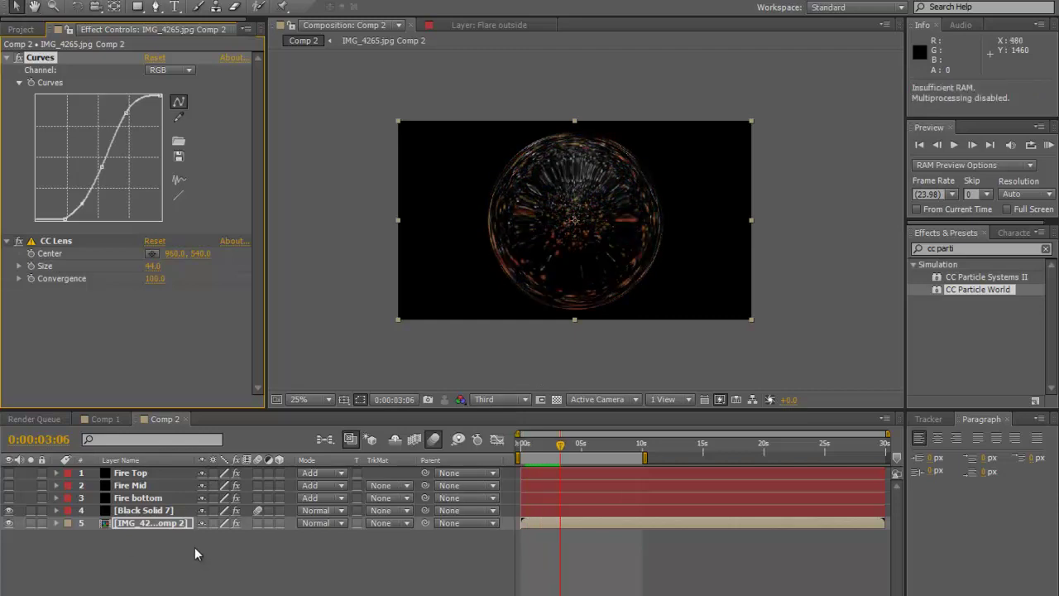
Change the CC Particle World death color of Black Solid 7 from red to a brighter orange.
{"action": "left_click", "coordinate": [145, 510]}
{"action": "left_click_drag", "start_coordinate": [259, 117], "coordinate": [251, 273]}
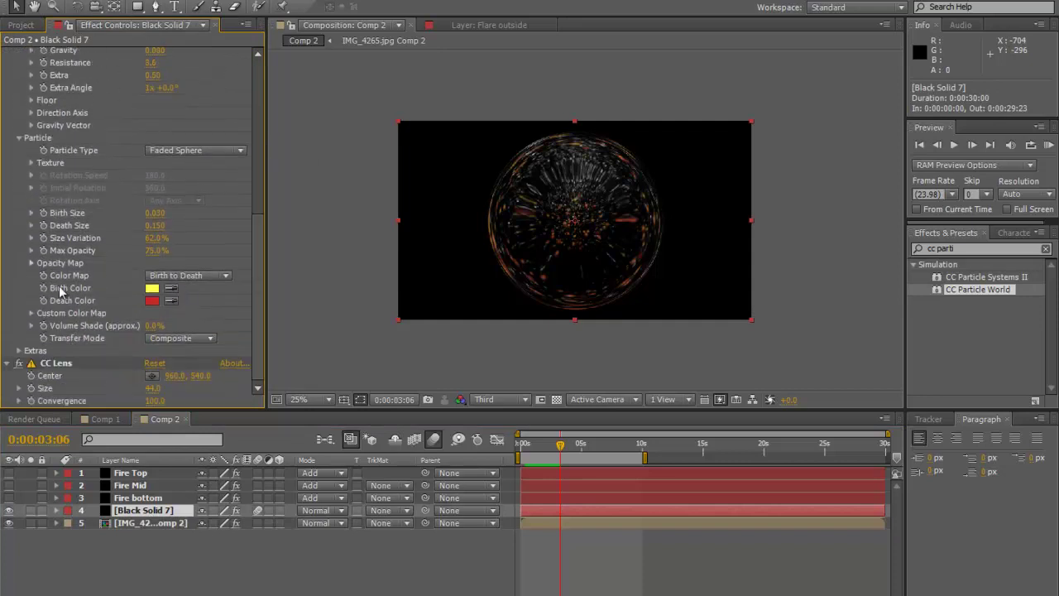
{"action": "left_click", "coordinate": [153, 301]}
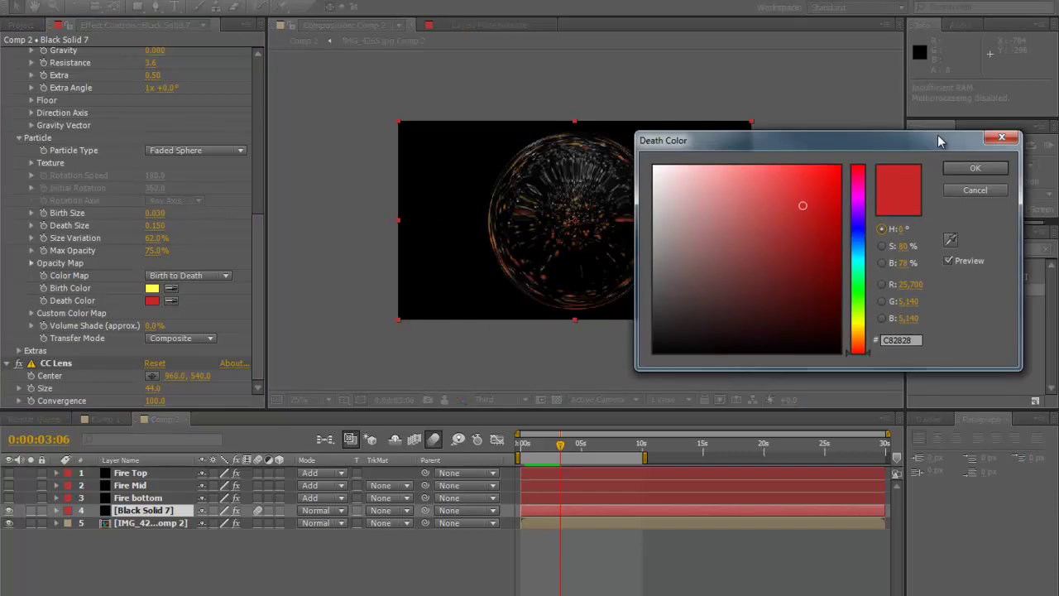
{"action": "left_click_drag", "start_coordinate": [863, 356], "coordinate": [863, 344]}
{"action": "left_click_drag", "start_coordinate": [801, 205], "coordinate": [815, 182]}
{"action": "left_click", "coordinate": [1001, 169]}
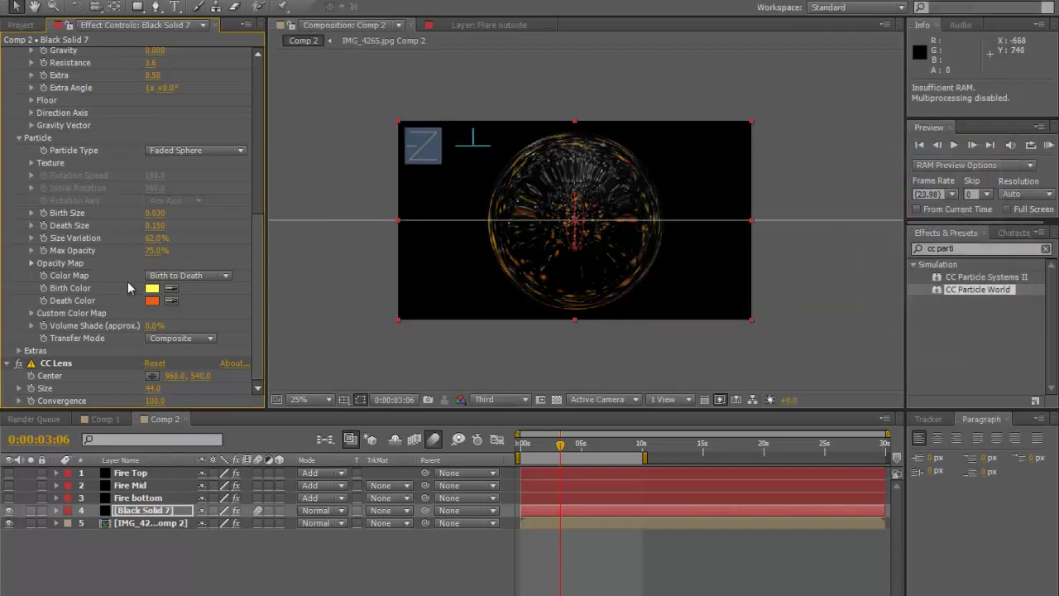
Change the CC Particle World birth color of Black Solid 7 to a pale orange.
{"action": "left_click", "coordinate": [151, 288]}
{"action": "left_click_drag", "start_coordinate": [798, 177], "coordinate": [704, 166]}
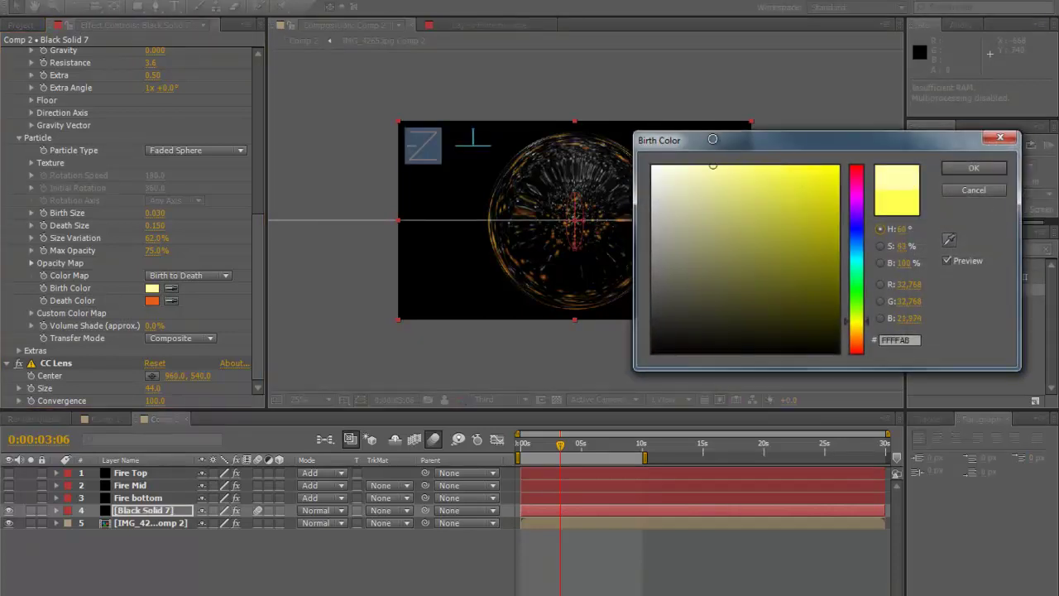
{"action": "left_click_drag", "start_coordinate": [863, 325], "coordinate": [861, 336]}
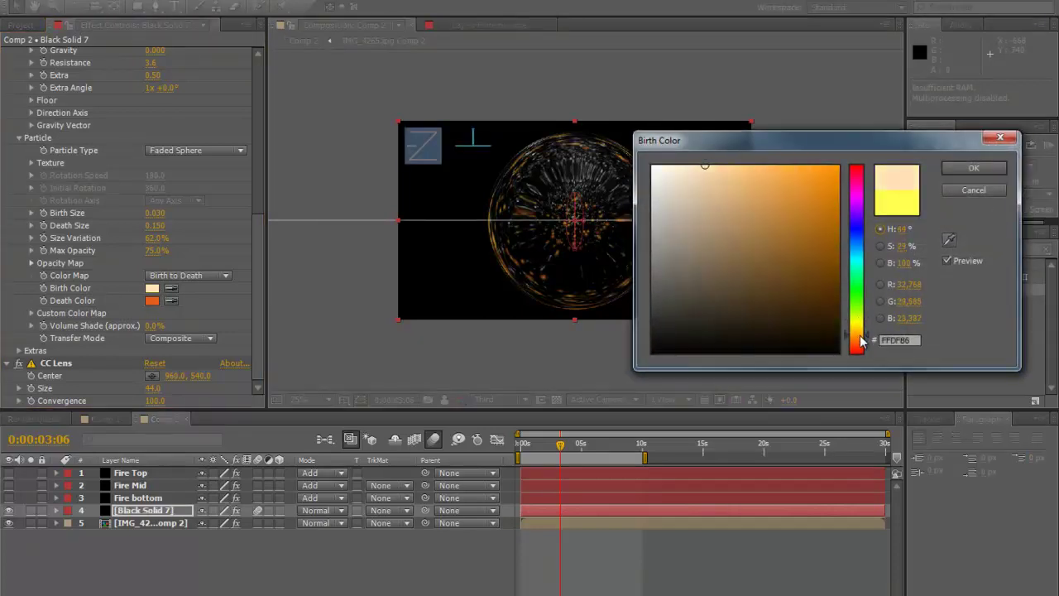
{"action": "mouse_move", "coordinate": [765, 214]}
{"action": "left_mouse_down"}
{"action": "mouse_move", "coordinate": [745, 177]}
{"action": "mouse_move", "coordinate": [716, 165]}
{"action": "left_mouse_up"}
{"action": "left_click", "coordinate": [970, 168]}
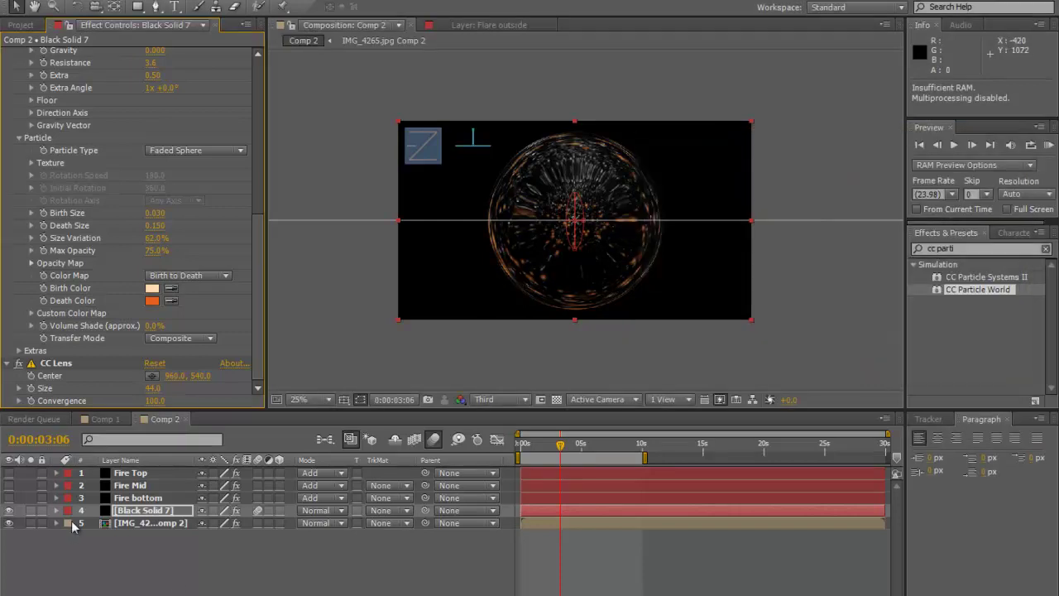
{"action": "left_click", "coordinate": [182, 586]}
Duplicate the Black Solid 7 layer and set the blending mode of both copies to Add.
{"action": "left_click", "coordinate": [152, 513]}
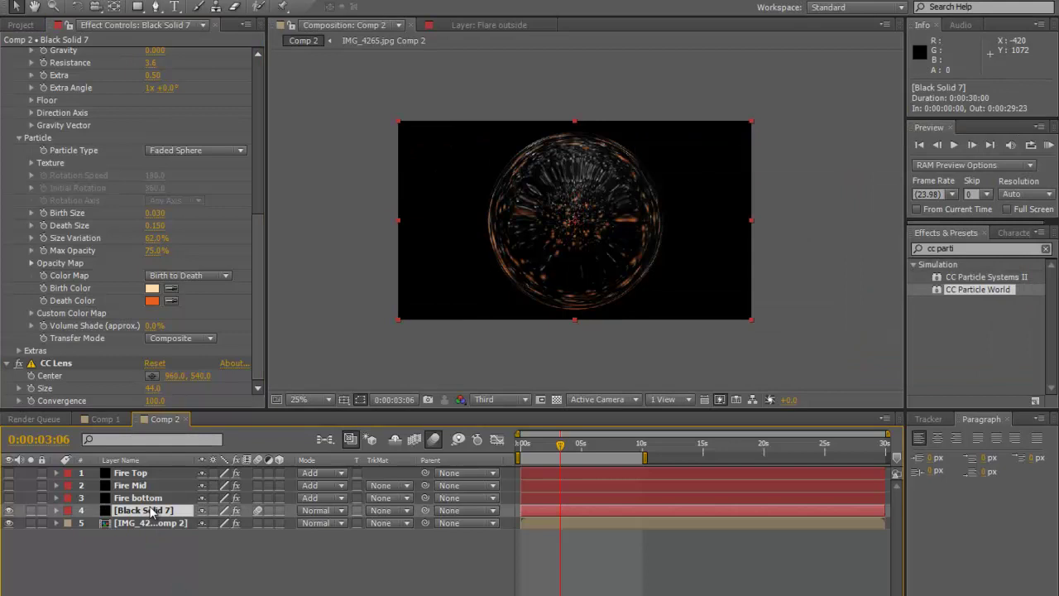
{"action": "key", "text": "ctrl+d"}
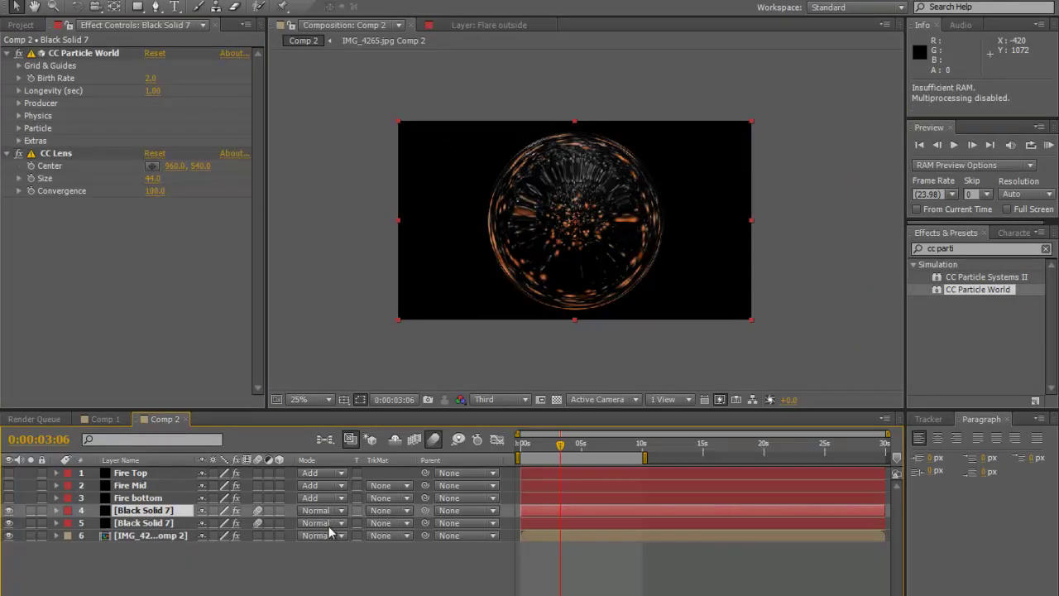
{"action": "left_click", "coordinate": [329, 523]}
{"action": "left_click", "coordinate": [363, 122]}
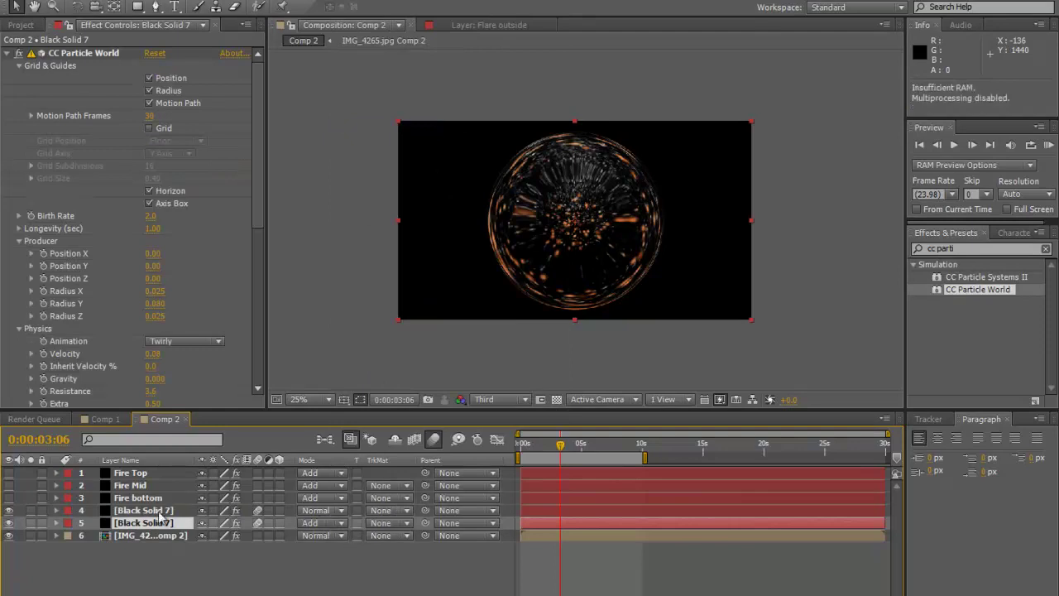
{"action": "left_click", "coordinate": [338, 510]}
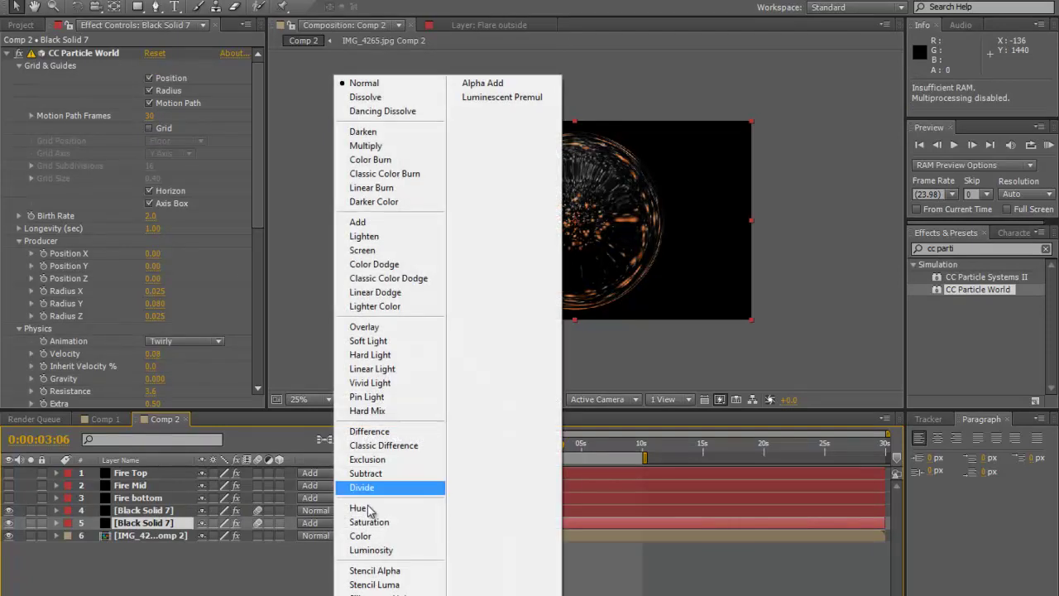
{"action": "left_click", "coordinate": [397, 222]}
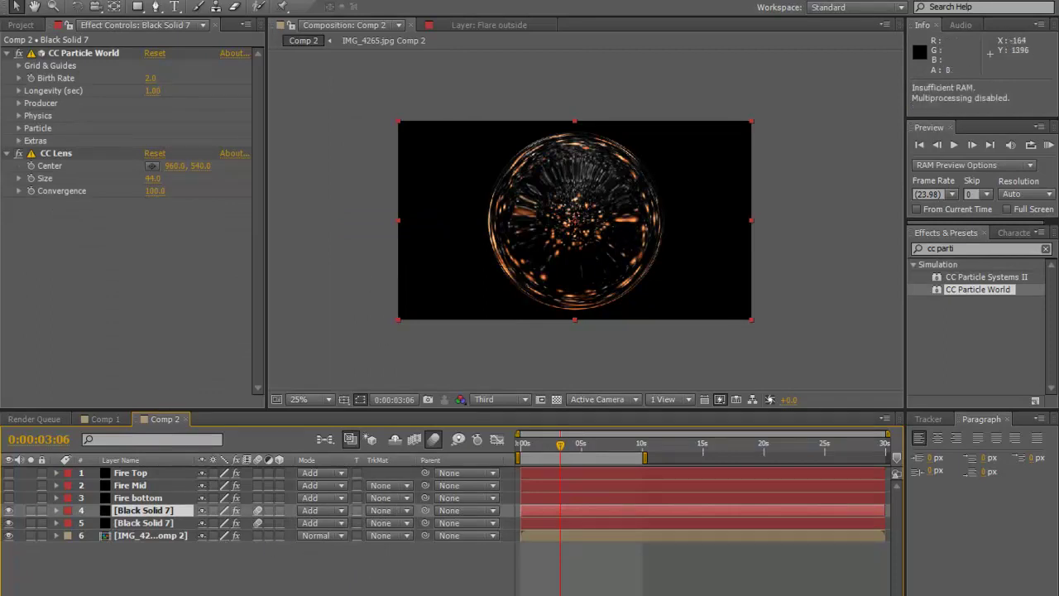
Make the Fire Top, Fire Mid and Fire bottom layers visible again and preview them with the particles.
{"action": "left_click_drag", "start_coordinate": [9, 472], "coordinate": [9, 498]}
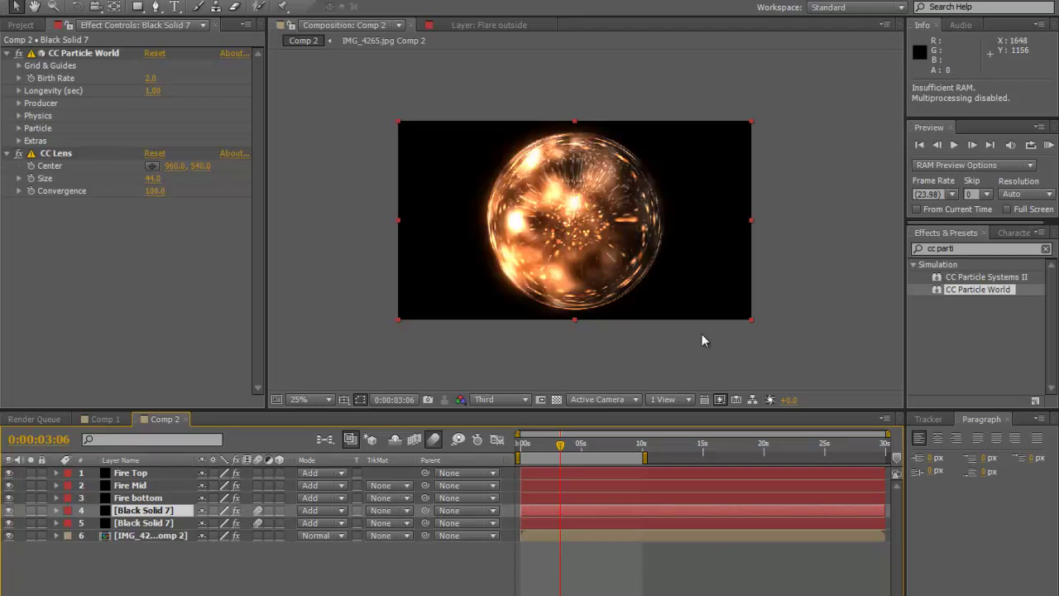
{"action": "key", "text": "space"}
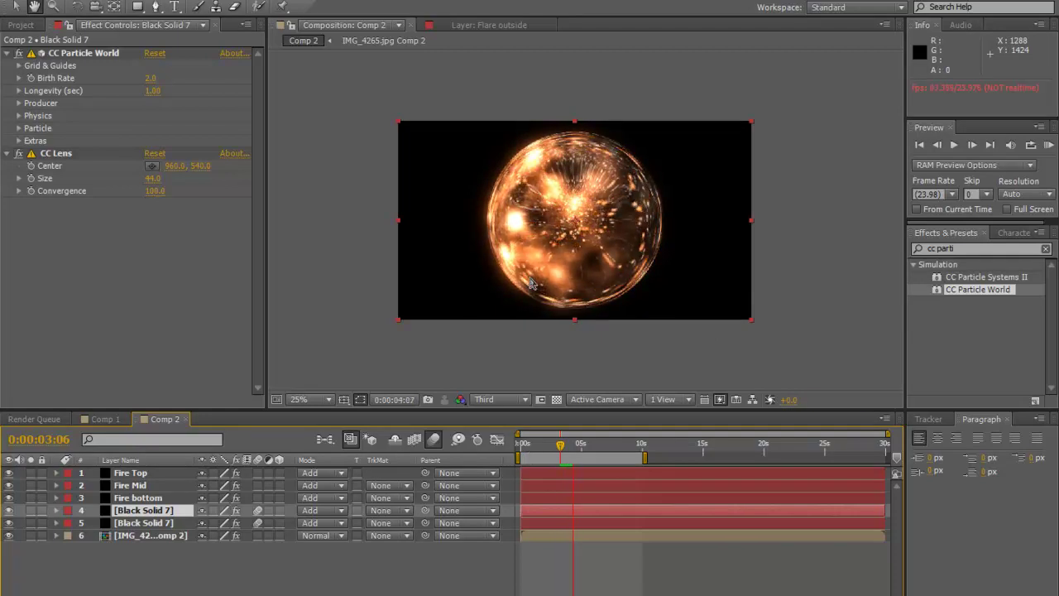
{"action": "key", "text": "space"}
Set the CC Sphere Light Height of the Fire bottom layer to 81 and preview the animation.
{"action": "left_click", "coordinate": [149, 498]}
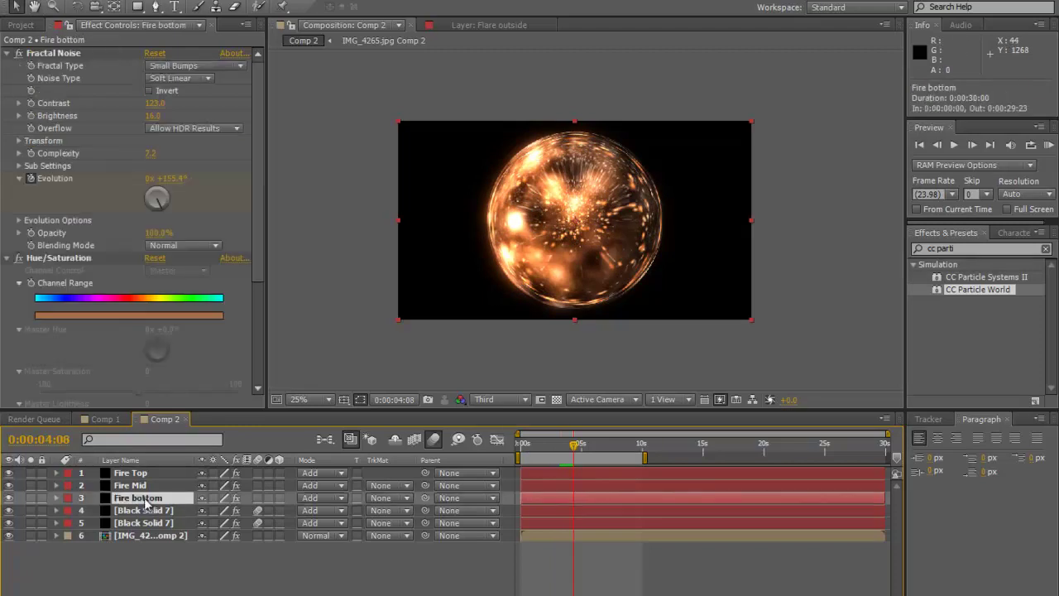
{"action": "left_click_drag", "start_coordinate": [262, 123], "coordinate": [248, 249]}
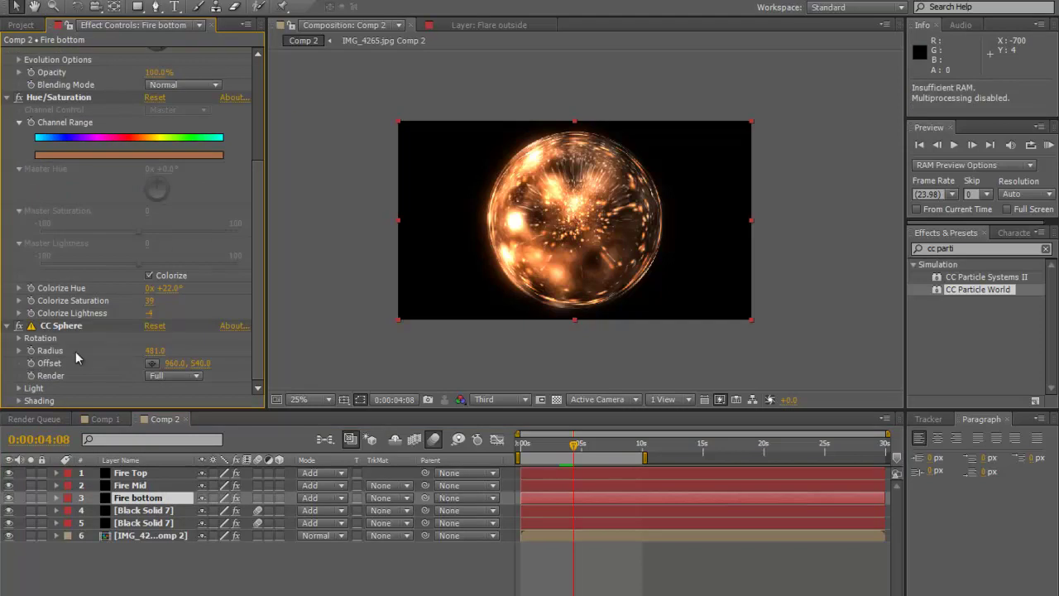
{"action": "left_click", "coordinate": [20, 390]}
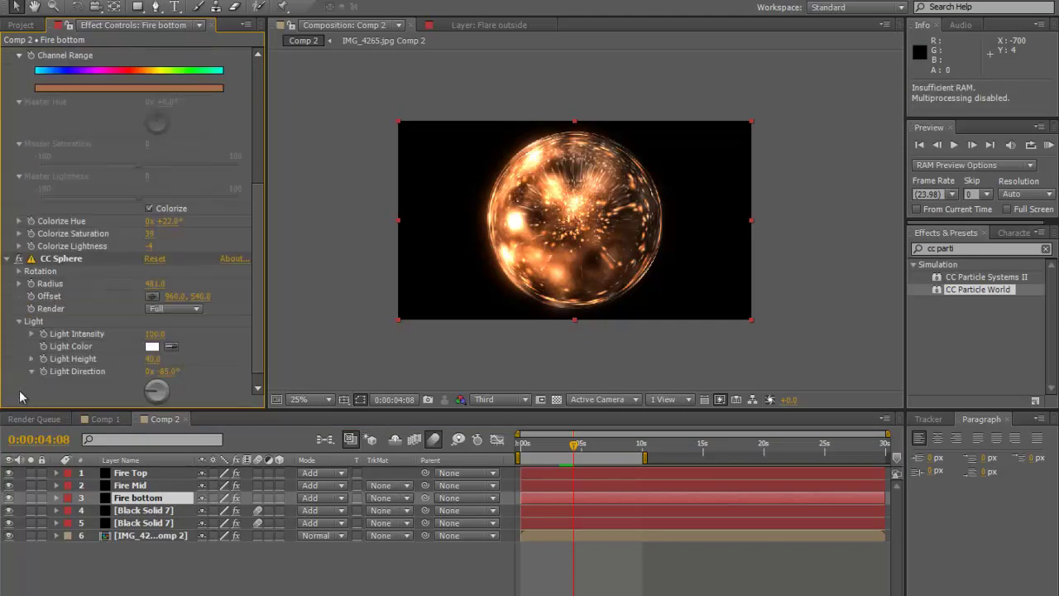
{"action": "left_click", "coordinate": [153, 359]}
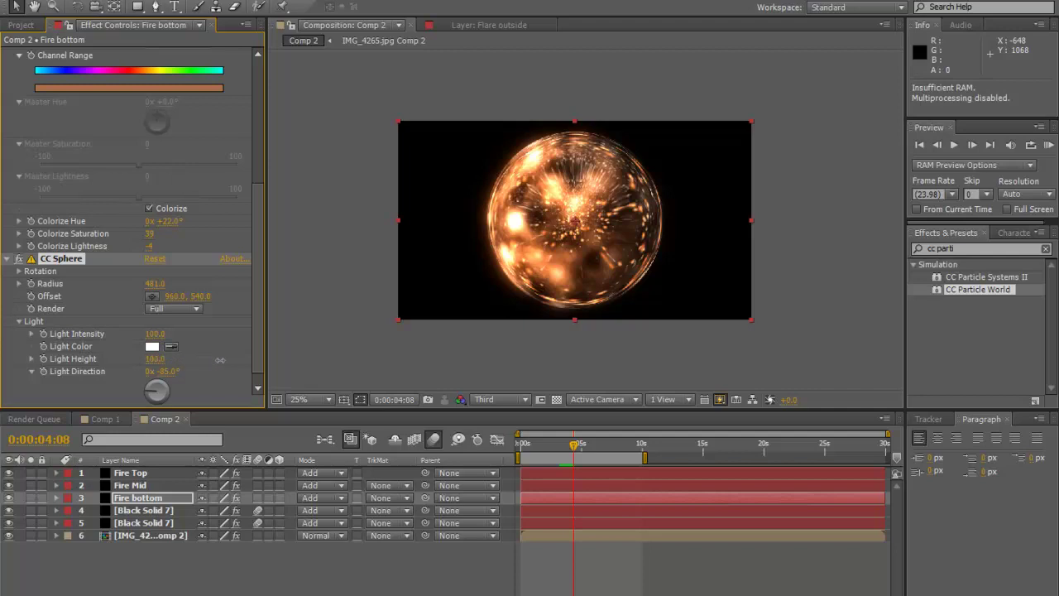
{"action": "mouse_move", "coordinate": [203, 360]}
{"action": "left_mouse_down"}
{"action": "mouse_move", "coordinate": [171, 359]}
{"action": "mouse_move", "coordinate": [212, 357]}
{"action": "left_mouse_up"}
{"action": "key", "text": "space"}
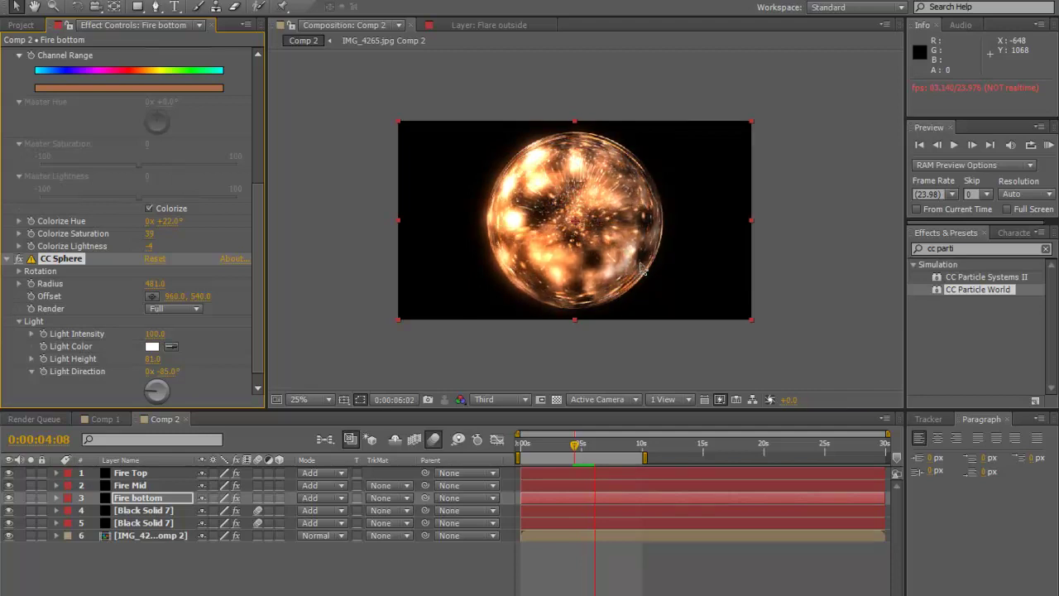
{"action": "key", "text": "space"}
Examine the sphere around 0:00:02:06 at Full preview resolution, and switch the resolution back to Third.
{"action": "left_click_drag", "start_coordinate": [595, 445], "coordinate": [536, 451]}
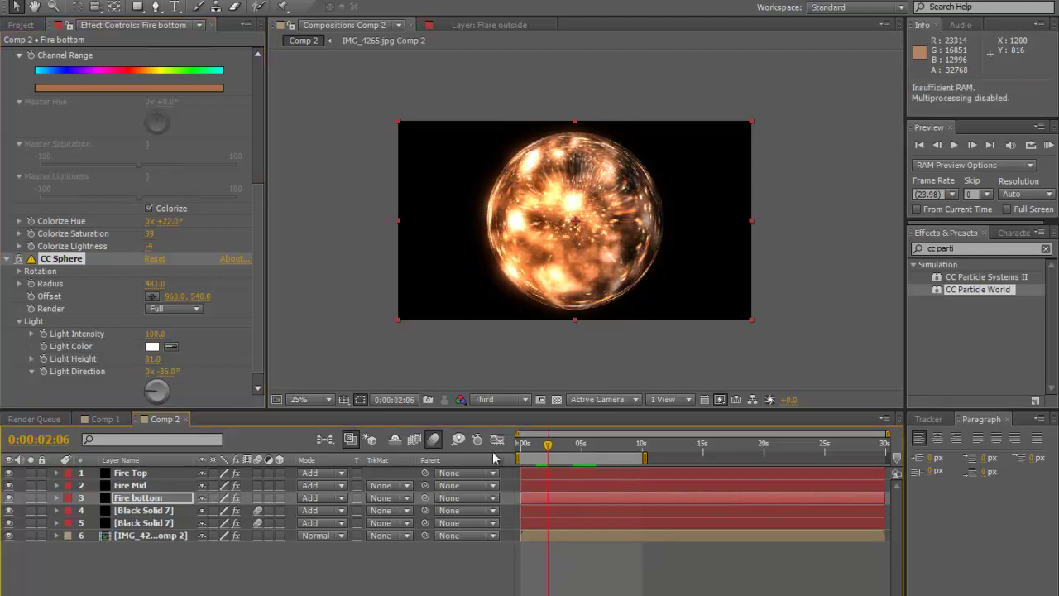
{"action": "left_click", "coordinate": [510, 401]}
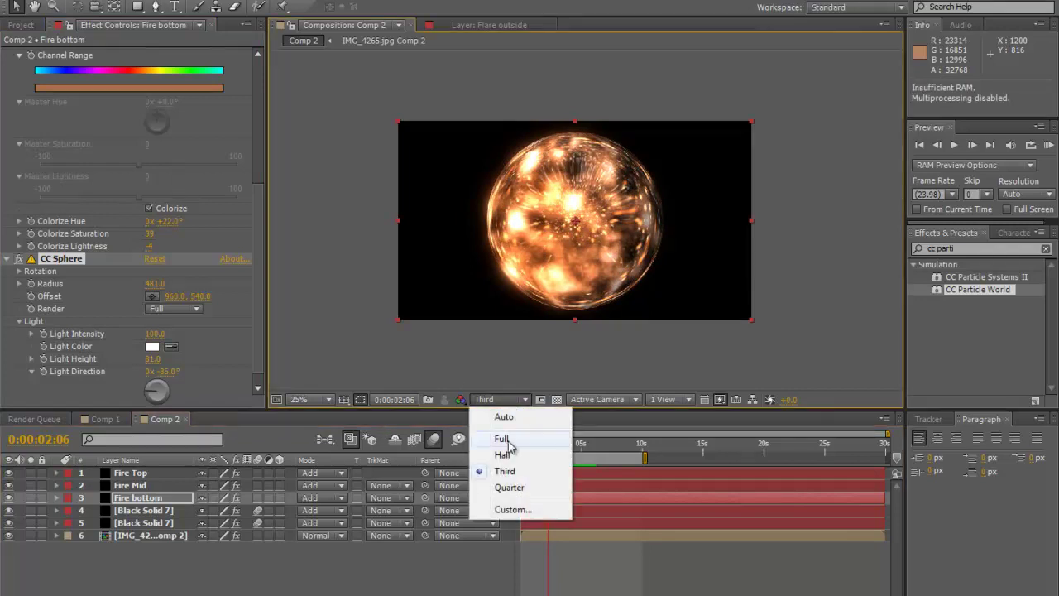
{"action": "left_click", "coordinate": [501, 437]}
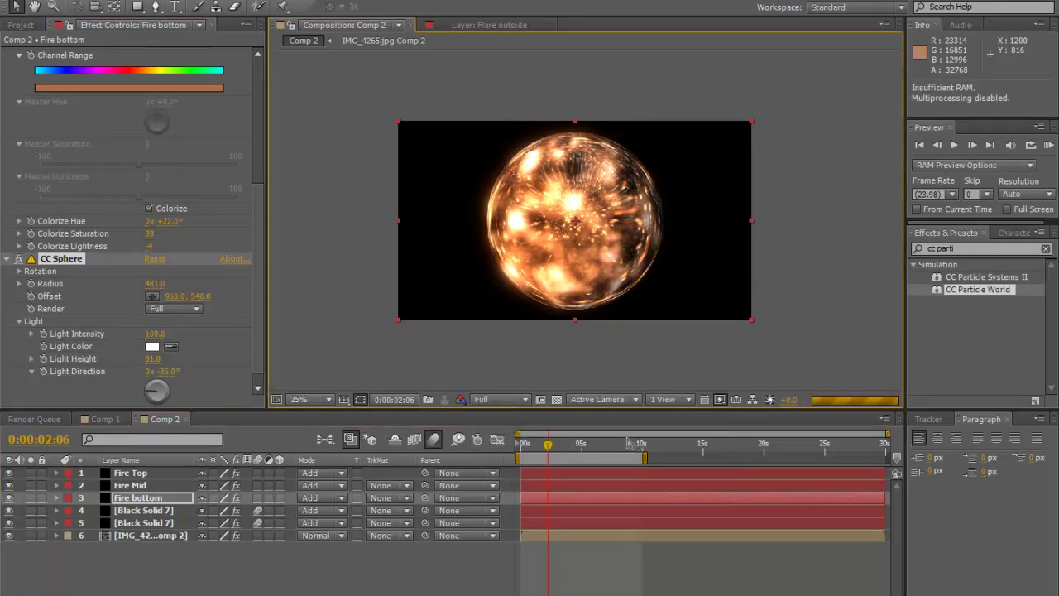
{"action": "key", "text": "space"}
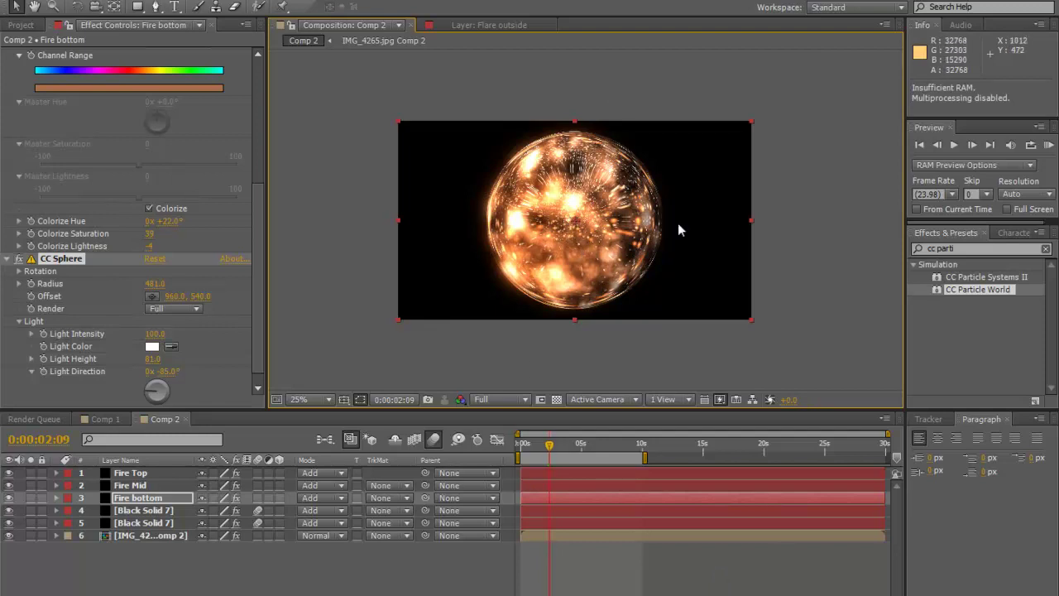
{"action": "left_click", "coordinate": [501, 398]}
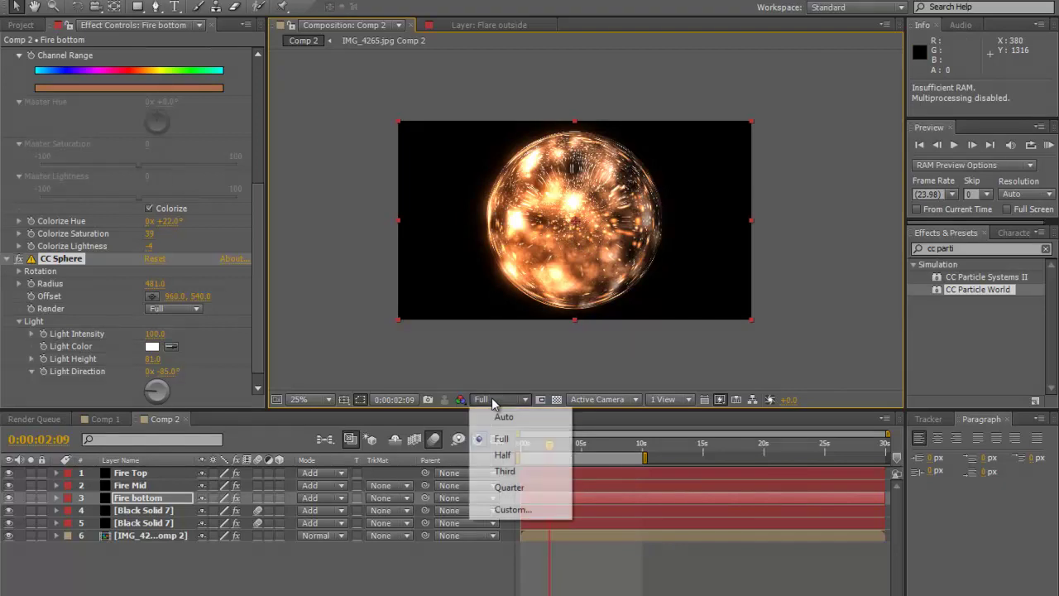
{"action": "left_click", "coordinate": [503, 478]}
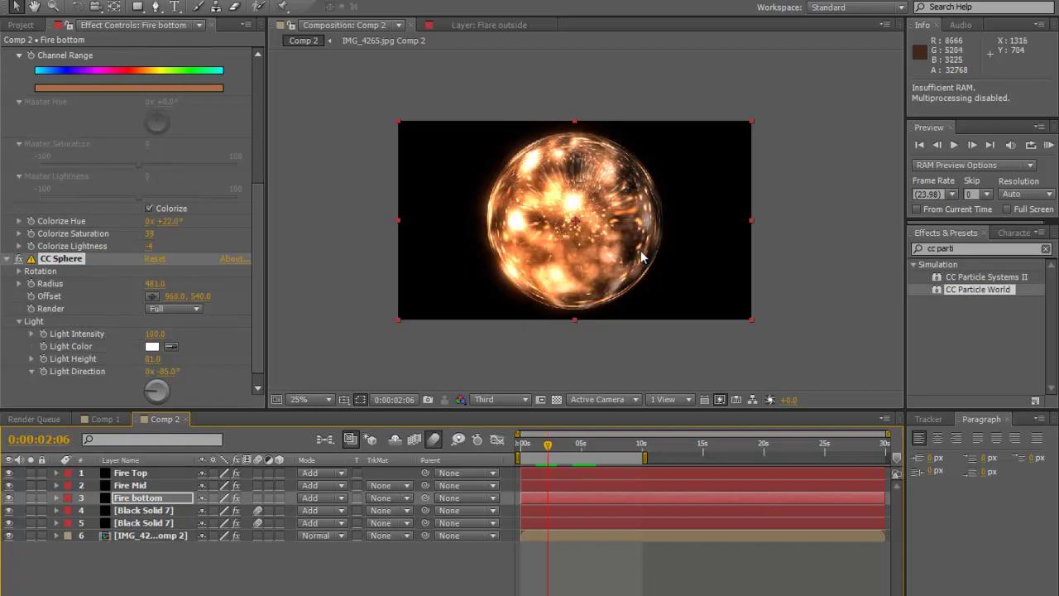
Duplicate the Fire bottom layer and rename the copy Fire Core.
{"action": "left_click", "coordinate": [154, 501]}
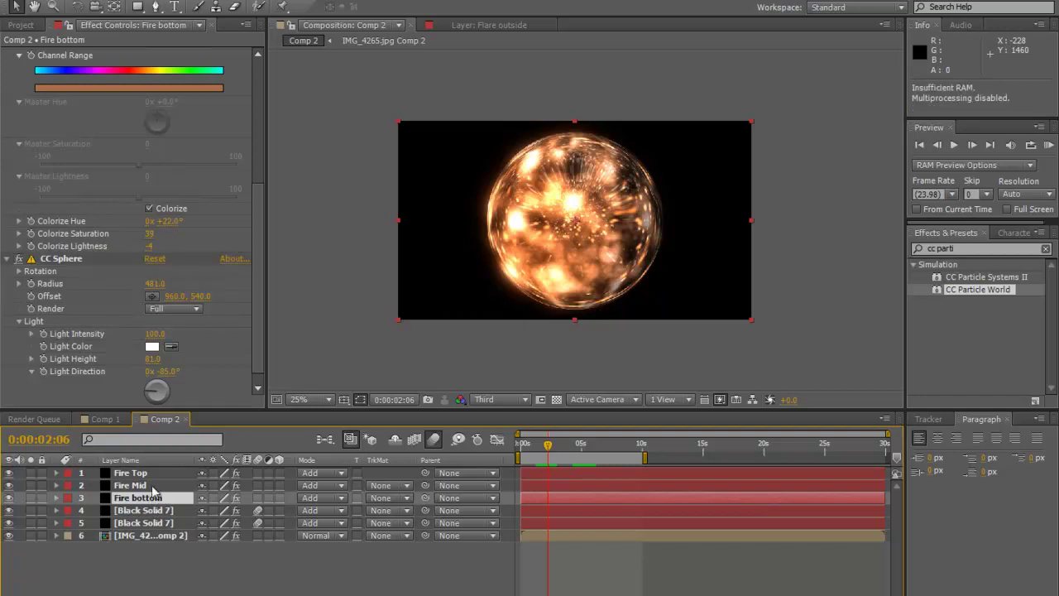
{"action": "key", "text": "ctrl+d"}
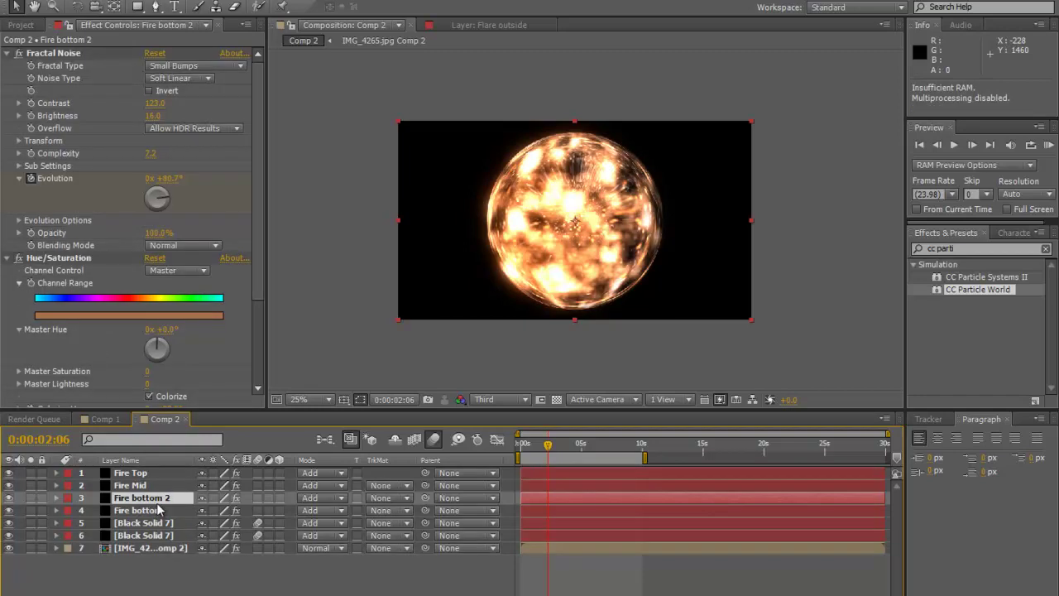
{"action": "right_click", "coordinate": [154, 501]}
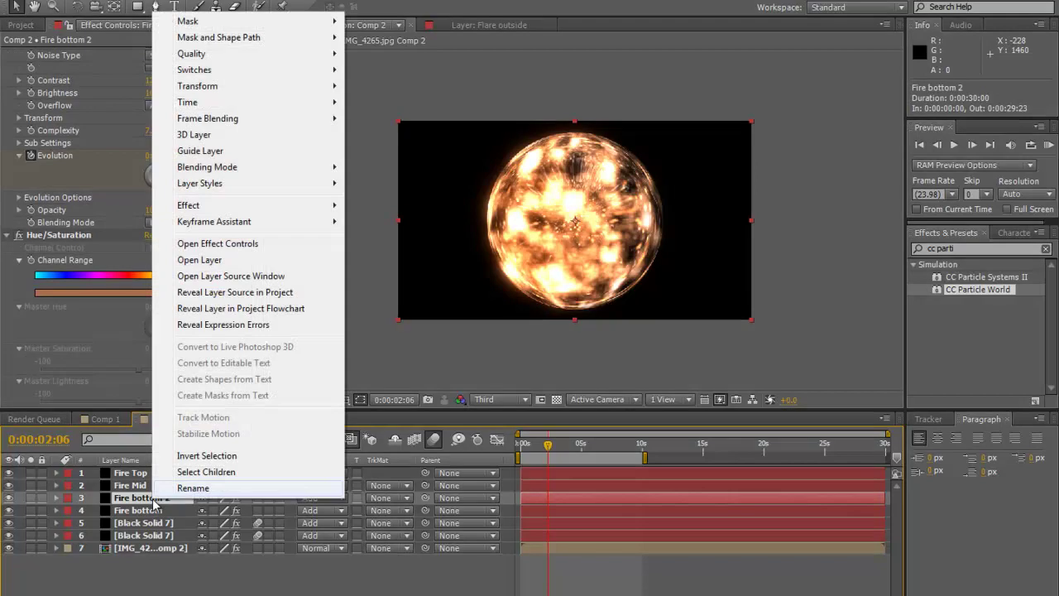
{"action": "left_click", "coordinate": [217, 489]}
{"action": "type", "text": "Fire"}
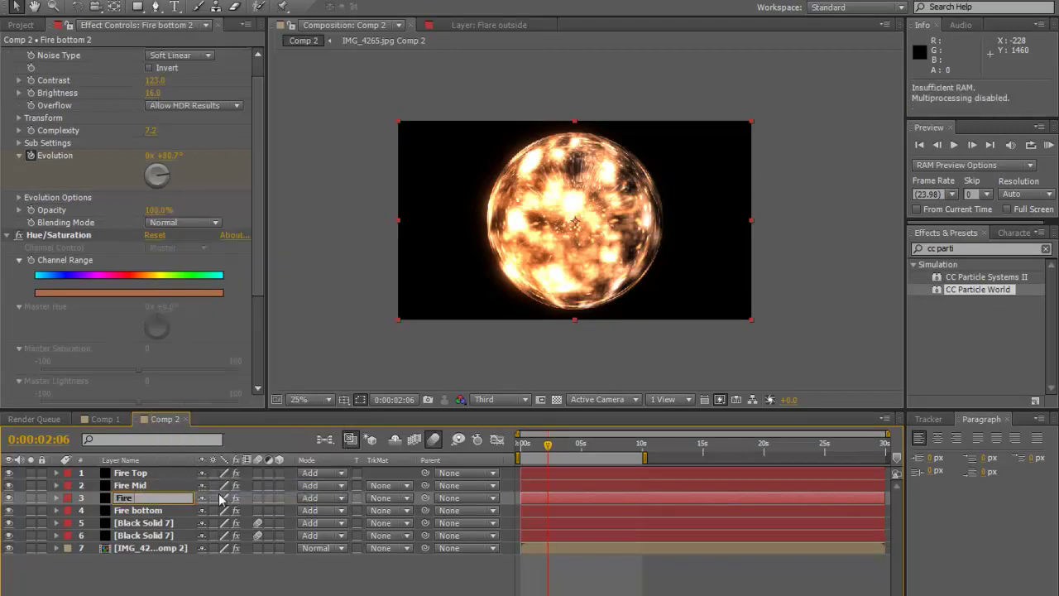
{"action": "type", "text": " Ore"}
{"action": "key", "text": "Return"}
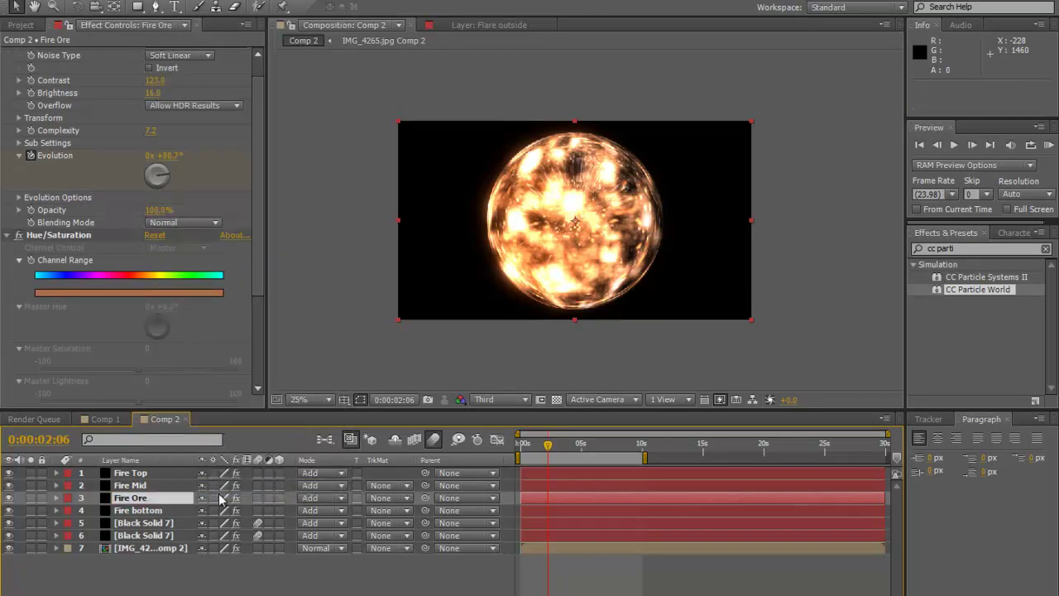
{"action": "right_click", "coordinate": [144, 500]}
{"action": "left_click", "coordinate": [170, 486]}
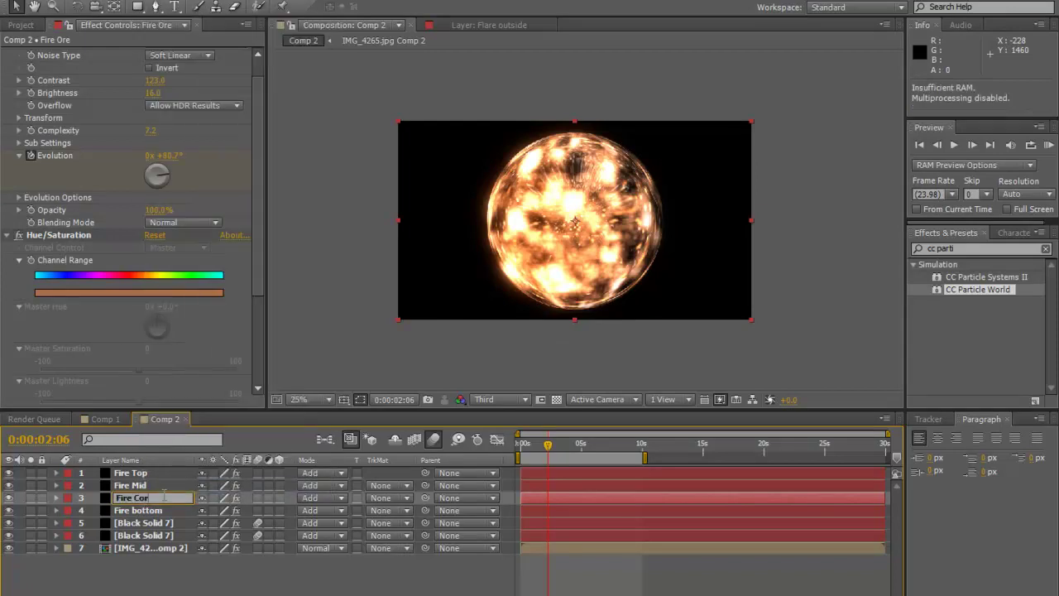
{"action": "key", "text": "Return"}
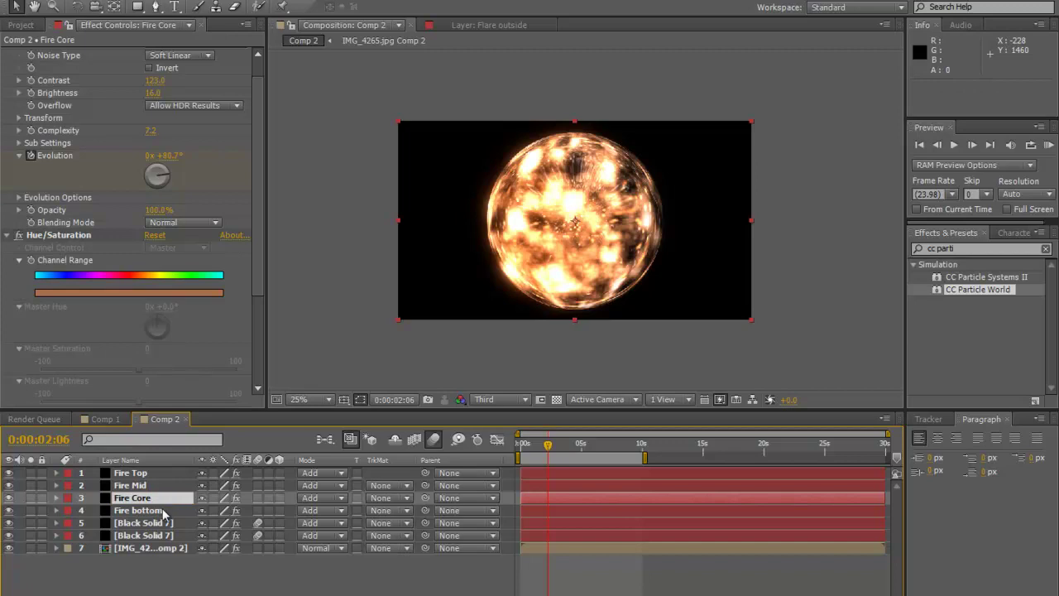
Move the Fire Core layer below Fire bottom and set its CC Sphere Radius to 81.
{"action": "left_click_drag", "start_coordinate": [133, 499], "coordinate": [130, 517]}
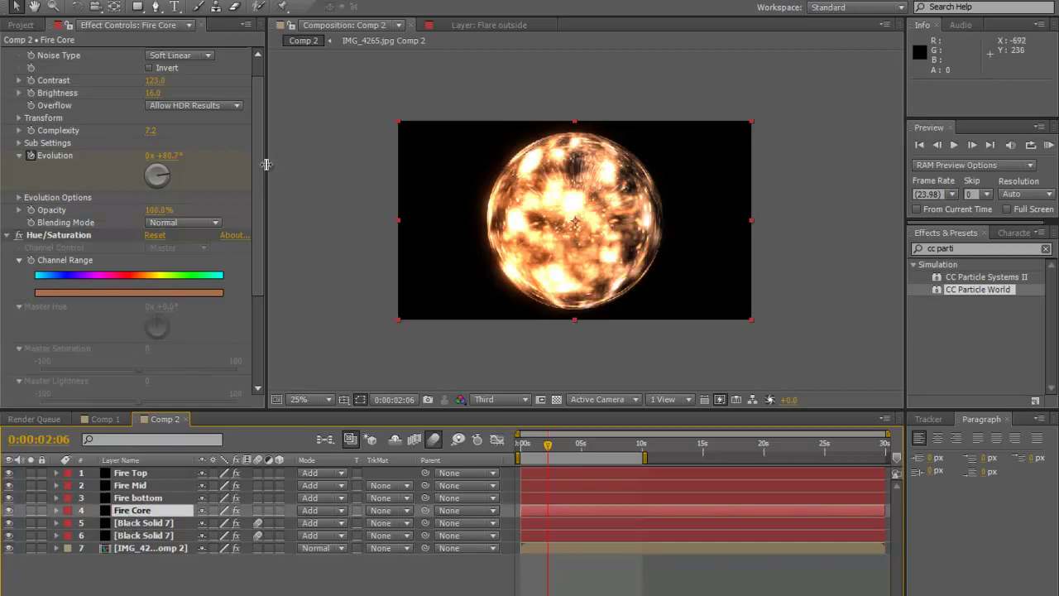
{"action": "left_click_drag", "start_coordinate": [262, 162], "coordinate": [262, 85]}
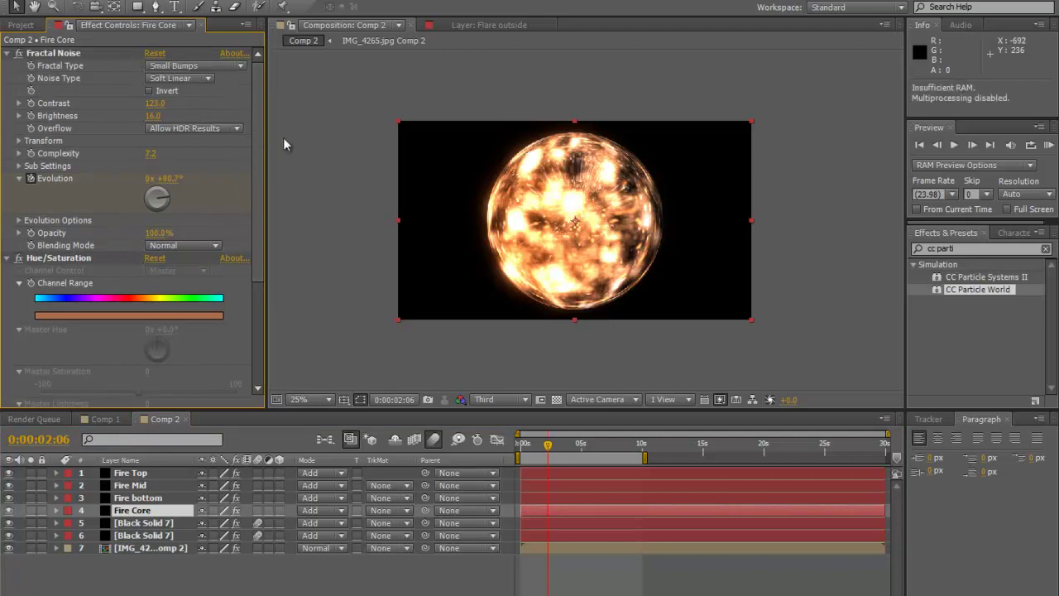
{"action": "left_click_drag", "start_coordinate": [257, 131], "coordinate": [255, 242]}
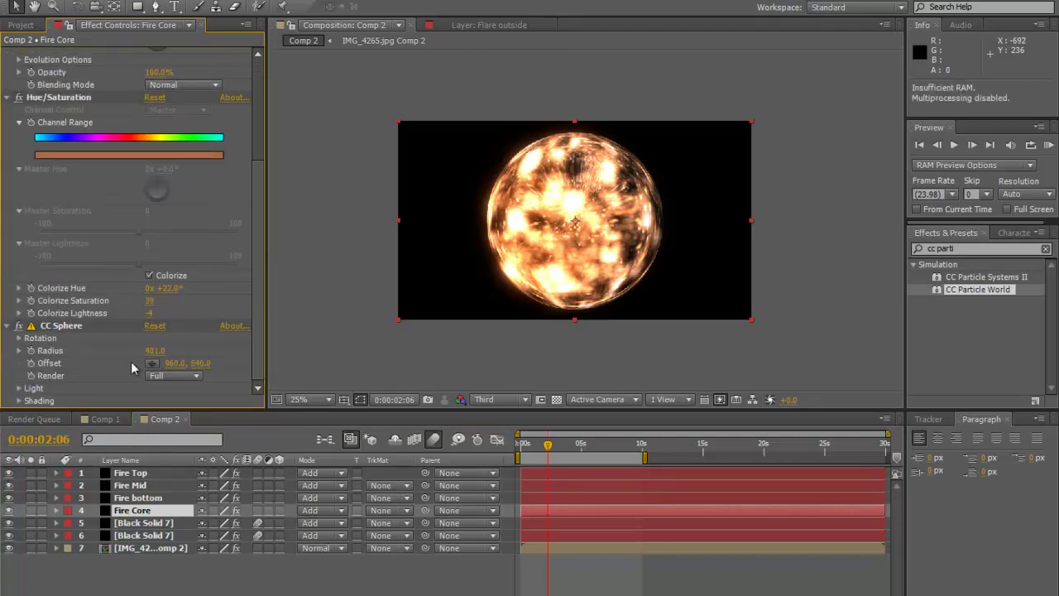
{"action": "left_click_drag", "start_coordinate": [159, 352], "coordinate": [5, 497]}
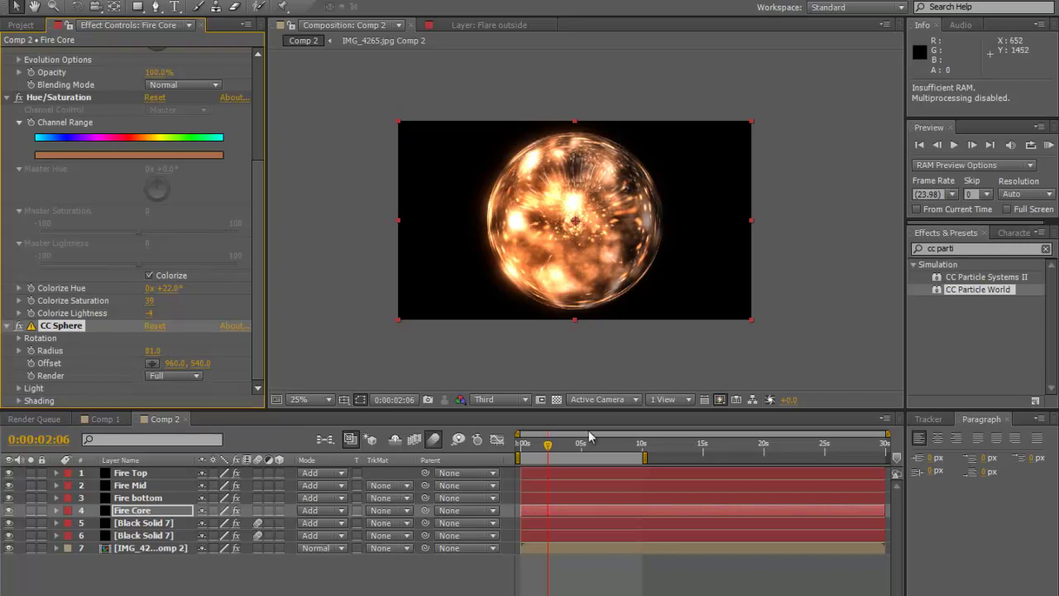
Keyframe the Fire Core layer's CC Sphere Rotation Y from 0 at the first frame to one full revolution at 0:00:10:01.
{"action": "key", "text": "Home"}
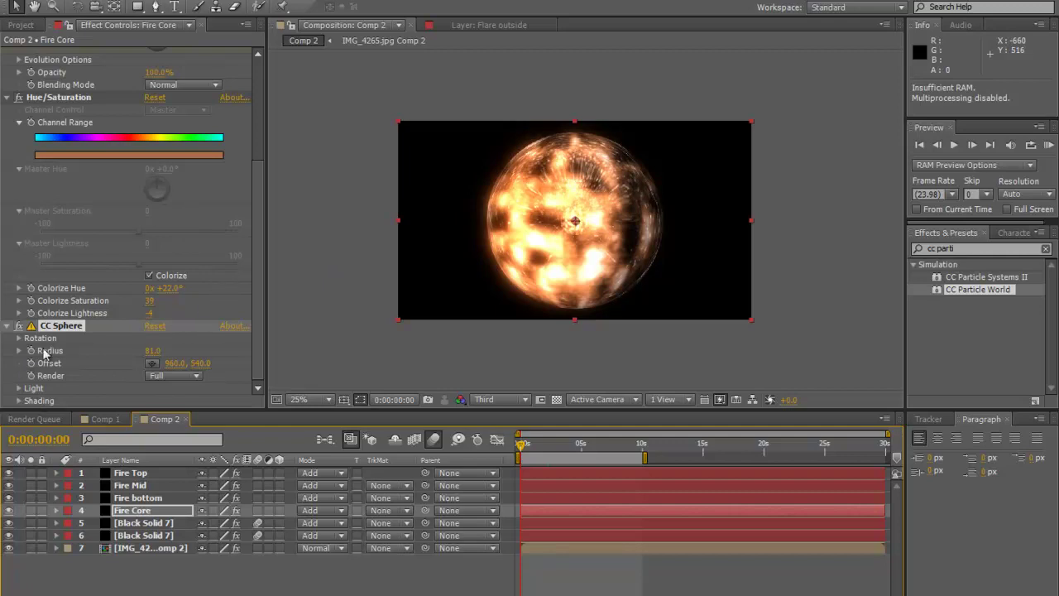
{"action": "left_click", "coordinate": [20, 339]}
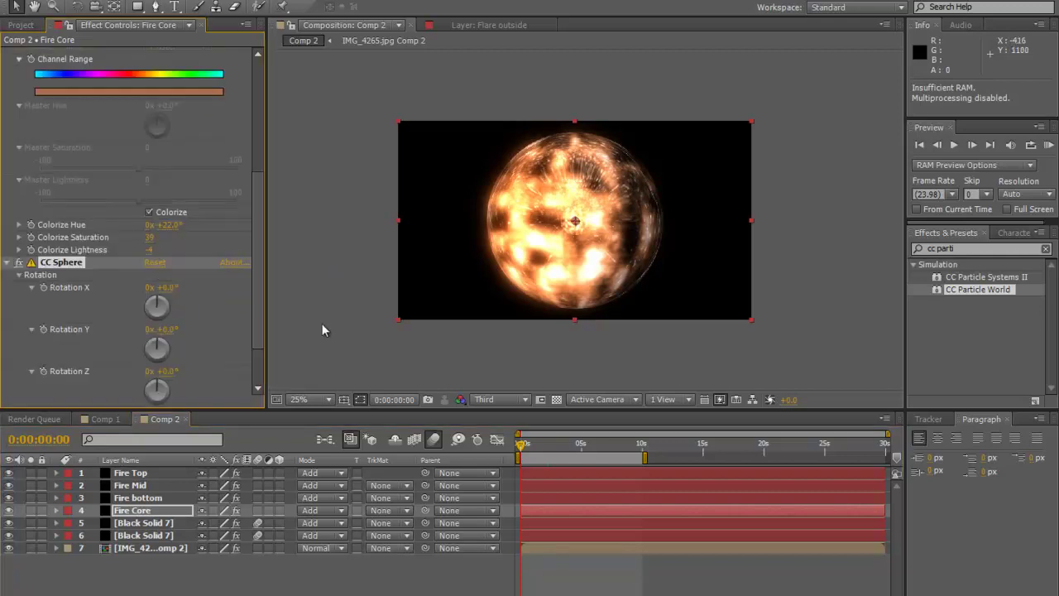
{"action": "scroll", "coordinate": [259, 234], "scroll_direction": "down", "scroll_amount": 2}
{"action": "scroll", "coordinate": [258, 244], "scroll_direction": "down", "scroll_amount": 1}
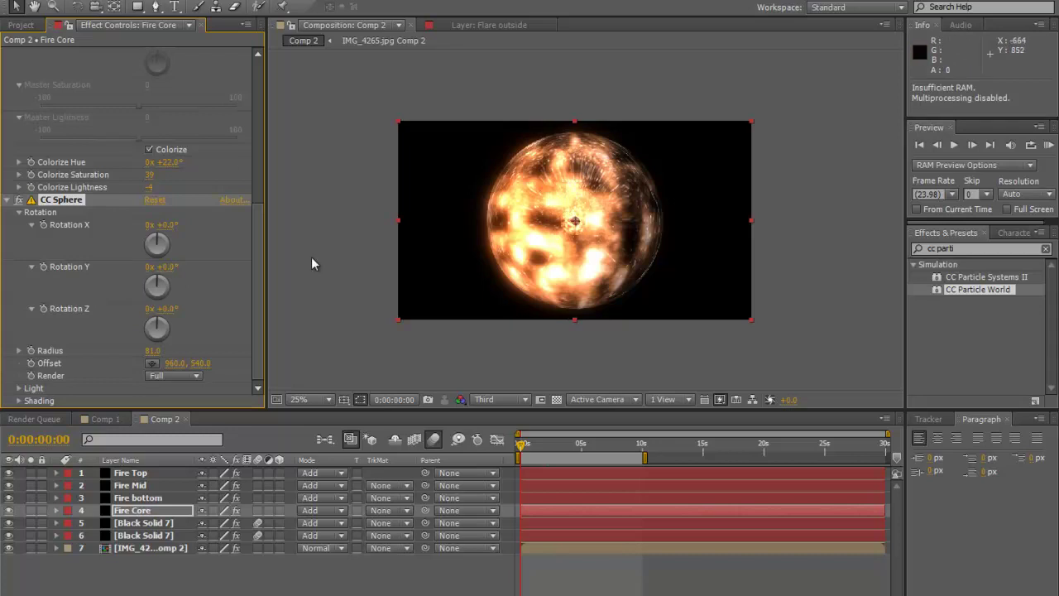
{"action": "left_click", "coordinate": [44, 268]}
{"action": "left_click", "coordinate": [642, 453]}
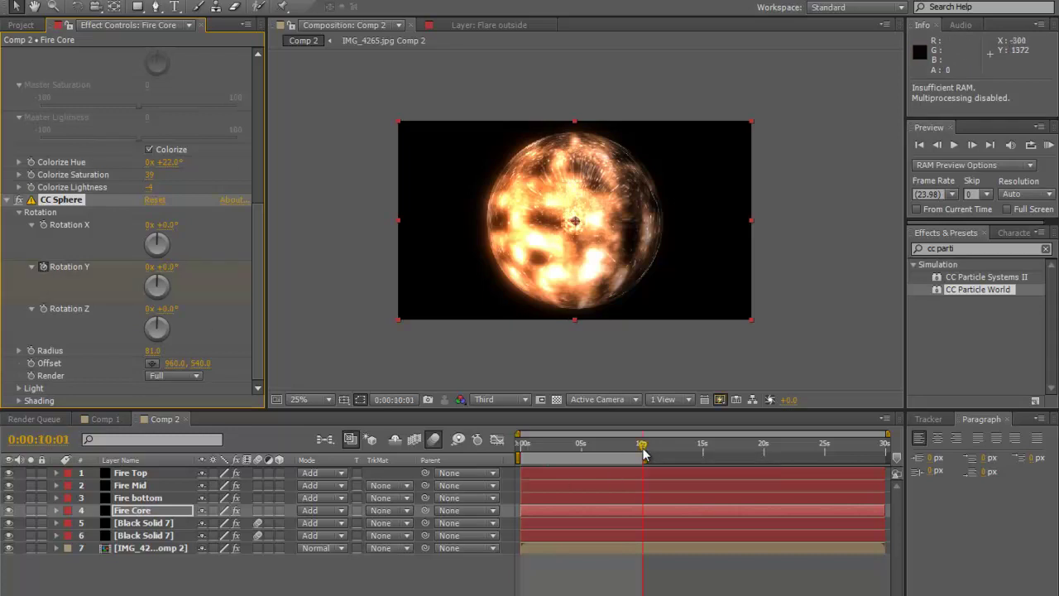
{"action": "left_click", "coordinate": [148, 269]}
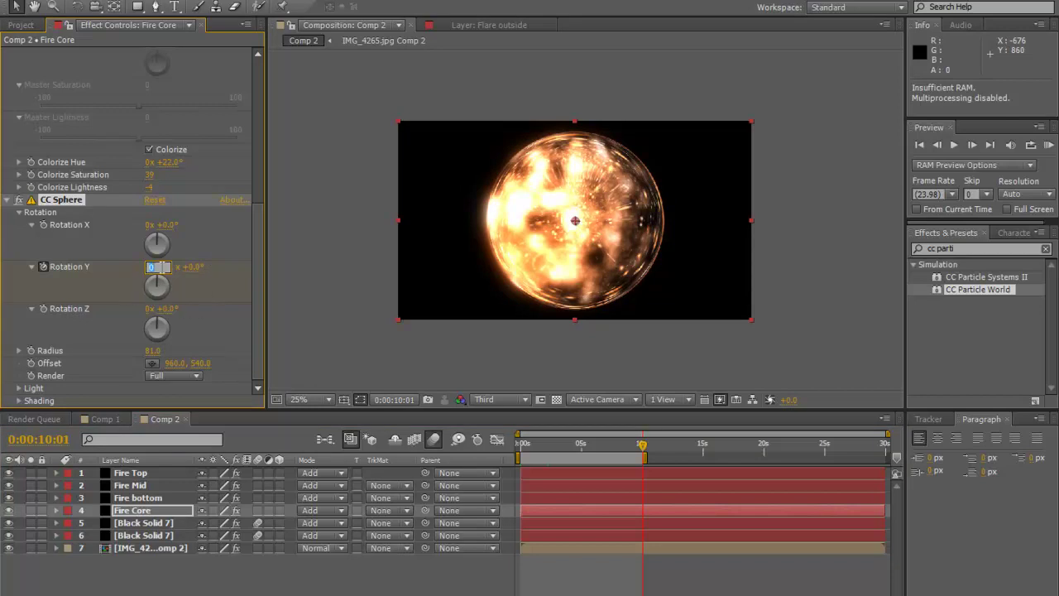
{"action": "type", "text": "1"}
{"action": "key", "text": "Return"}
Preview the sphere's rotation animation starting from 0:00:02:23.
{"action": "left_click", "coordinate": [557, 451]}
{"action": "key", "text": "space"}
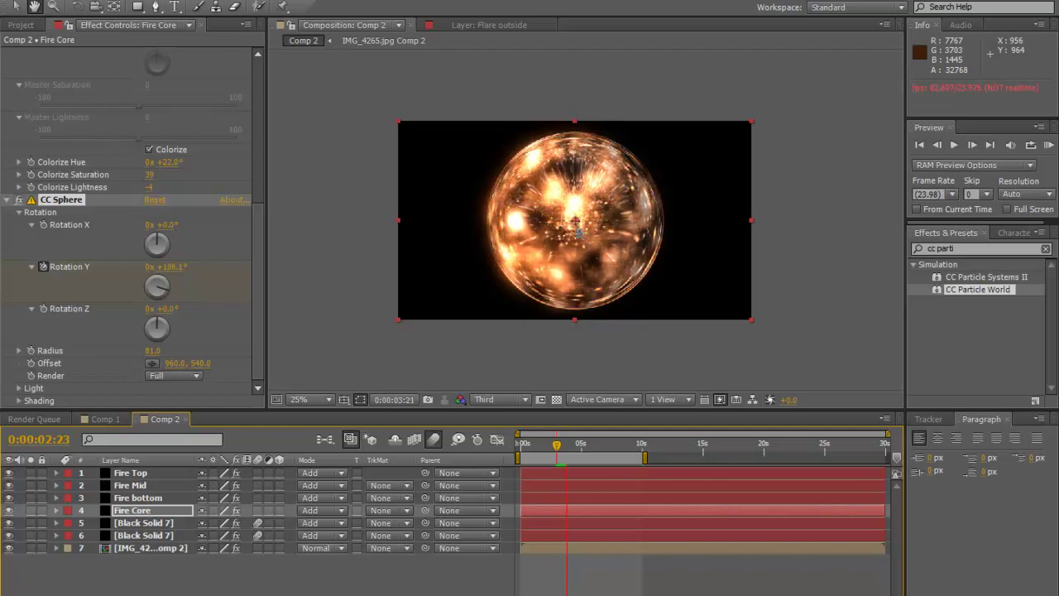
{"action": "key", "text": "space"}
Set the CC Sphere radius on the Fire Core layer to 111 and preview the animation.
{"action": "left_click_drag", "start_coordinate": [255, 254], "coordinate": [257, 188]}
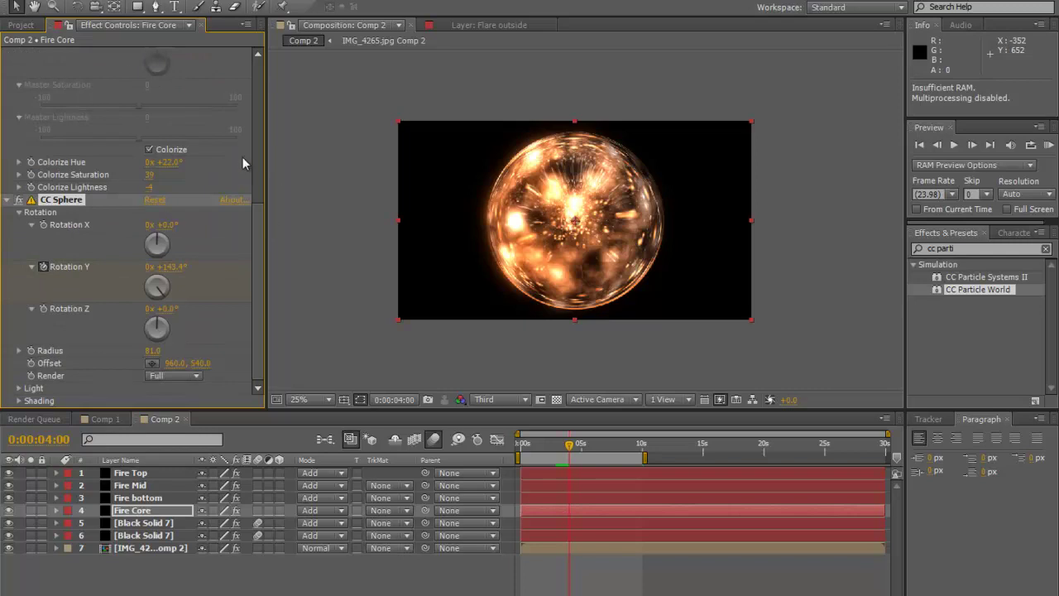
{"action": "mouse_move", "coordinate": [257, 252]}
{"action": "left_mouse_down"}
{"action": "mouse_move", "coordinate": [253, 202]}
{"action": "mouse_move", "coordinate": [254, 259]}
{"action": "left_mouse_up"}
{"action": "left_click_drag", "start_coordinate": [164, 350], "coordinate": [177, 351]}
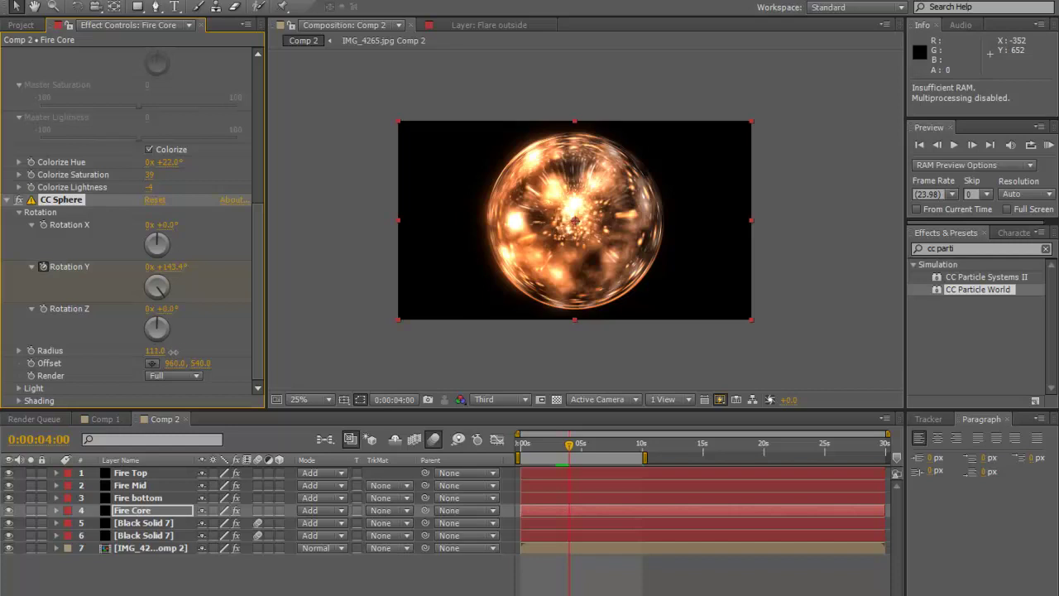
{"action": "key", "text": "space"}
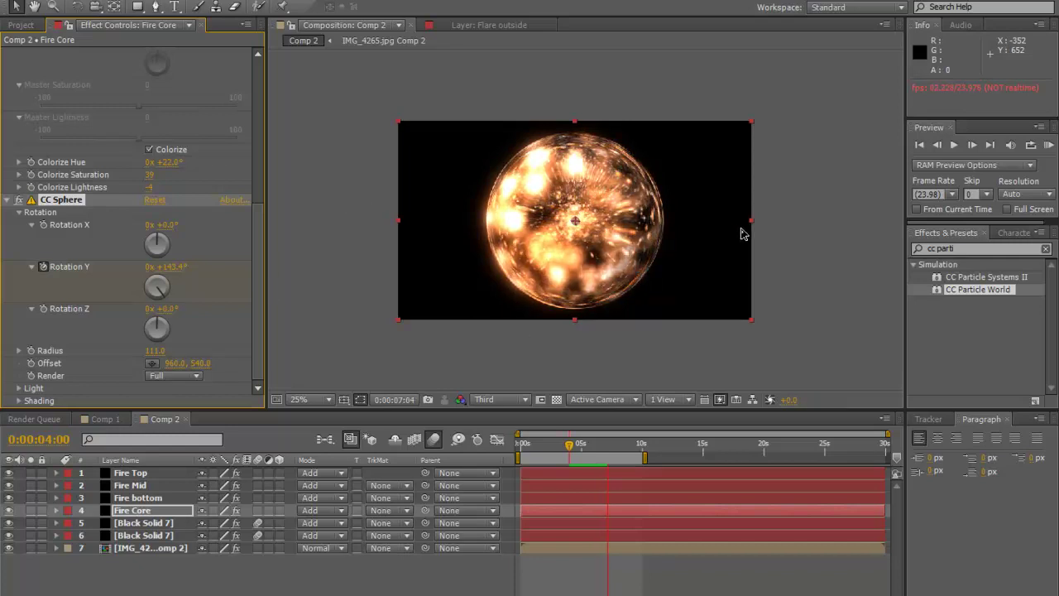
{"action": "key", "text": "space"}
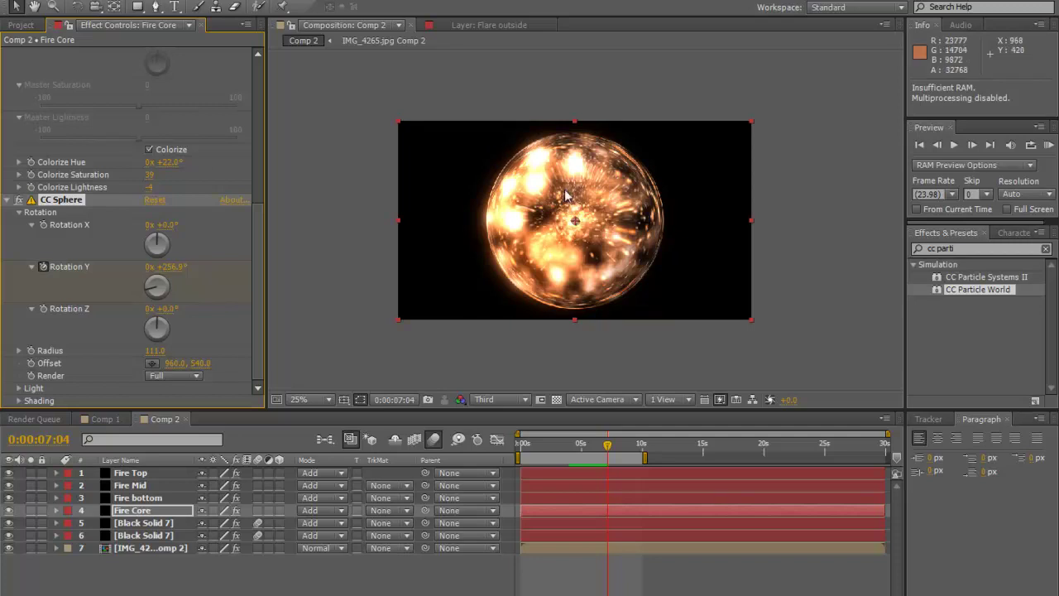
Search the effects library for "flare" and select the Lens Flare effect.
{"action": "left_click", "coordinate": [125, 535]}
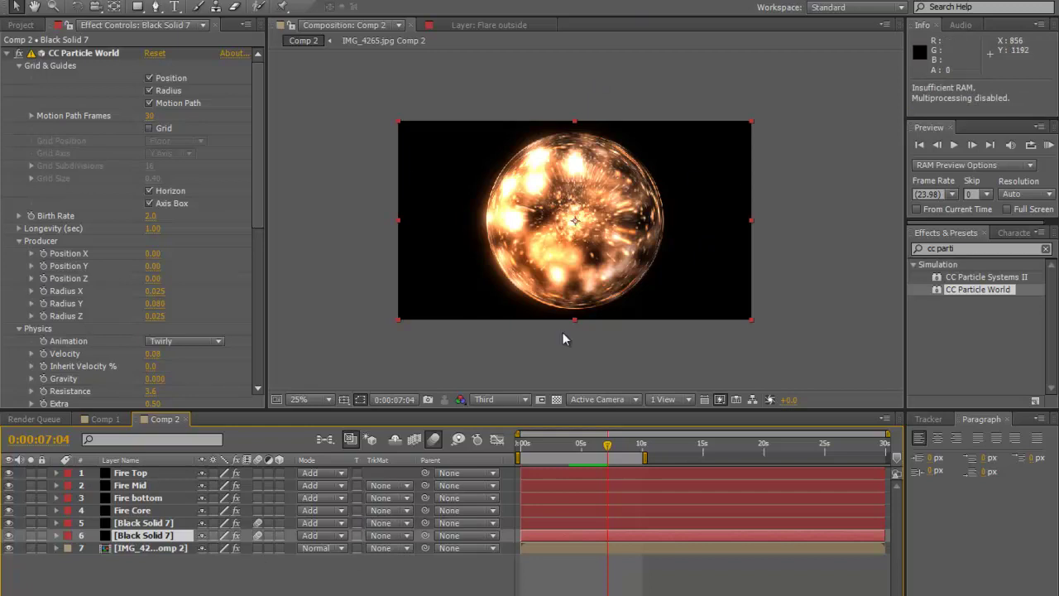
{"action": "left_click", "coordinate": [132, 523]}
{"action": "left_click", "coordinate": [140, 475]}
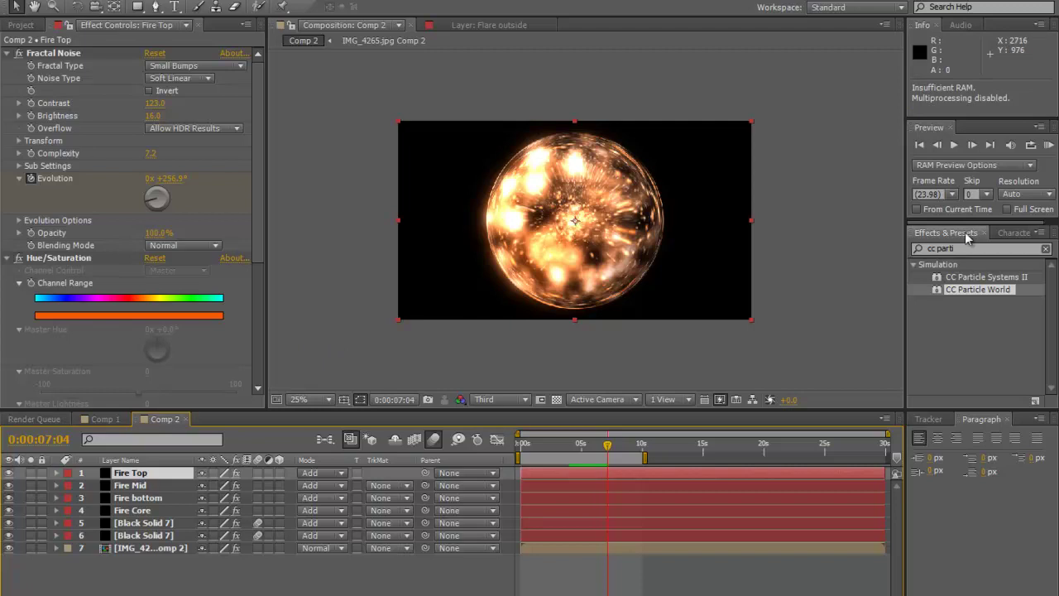
{"action": "left_click", "coordinate": [927, 247]}
{"action": "type", "text": "flare"}
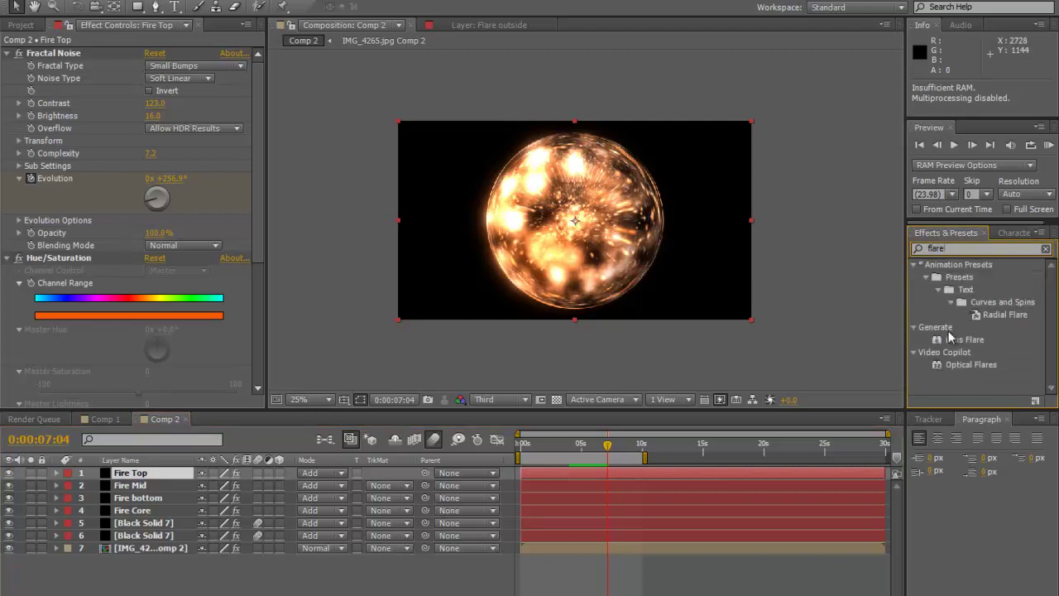
{"action": "left_click", "coordinate": [963, 339]}
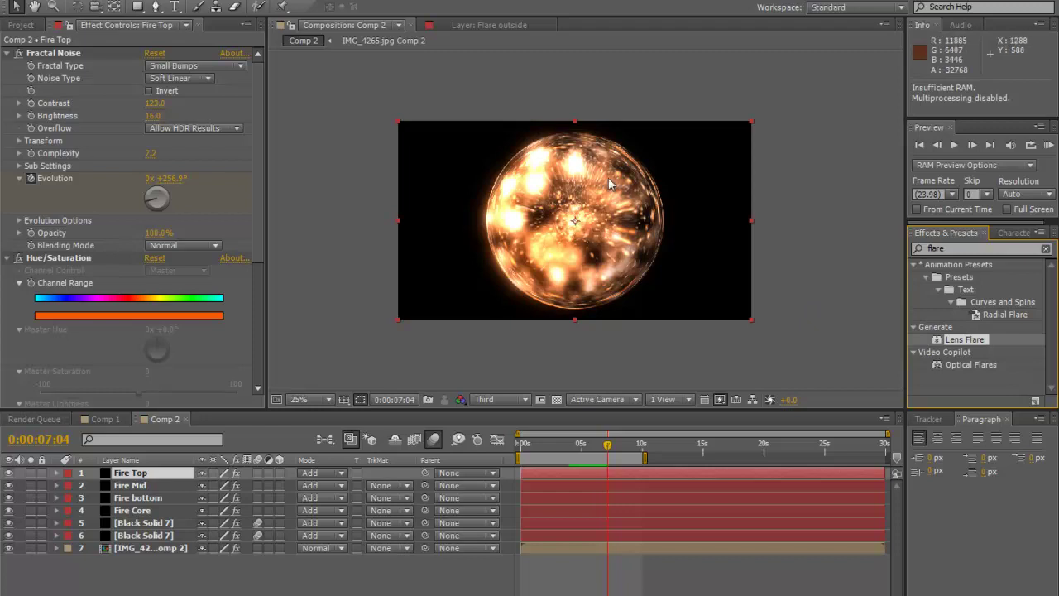
Duplicate the upper Black Solid 7 layer directly below Fire Core.
{"action": "left_click", "coordinate": [144, 474]}
{"action": "key", "text": "ctrl+Down"}
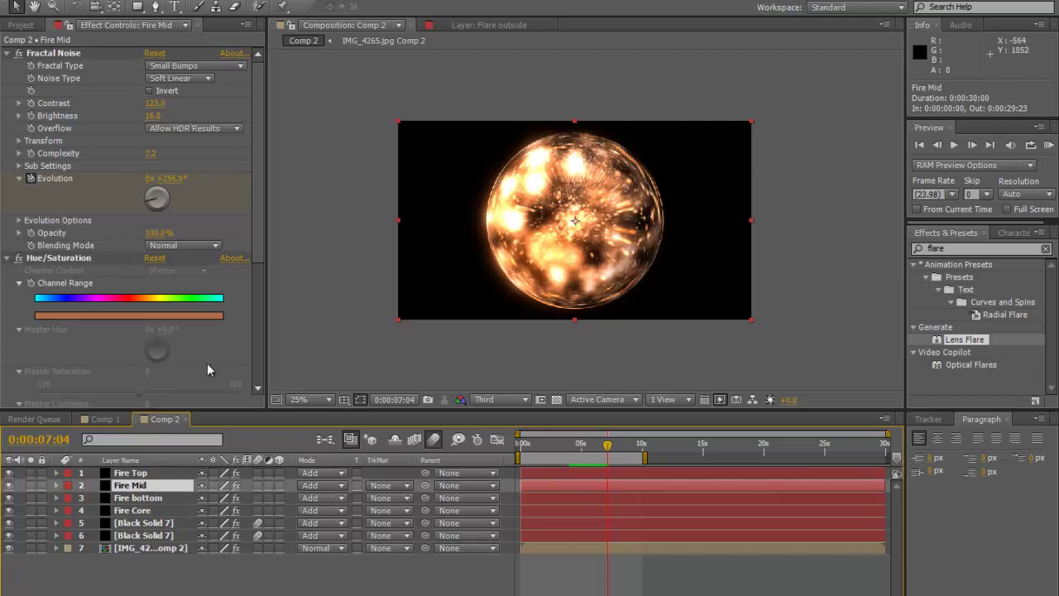
{"action": "left_click", "coordinate": [155, 524]}
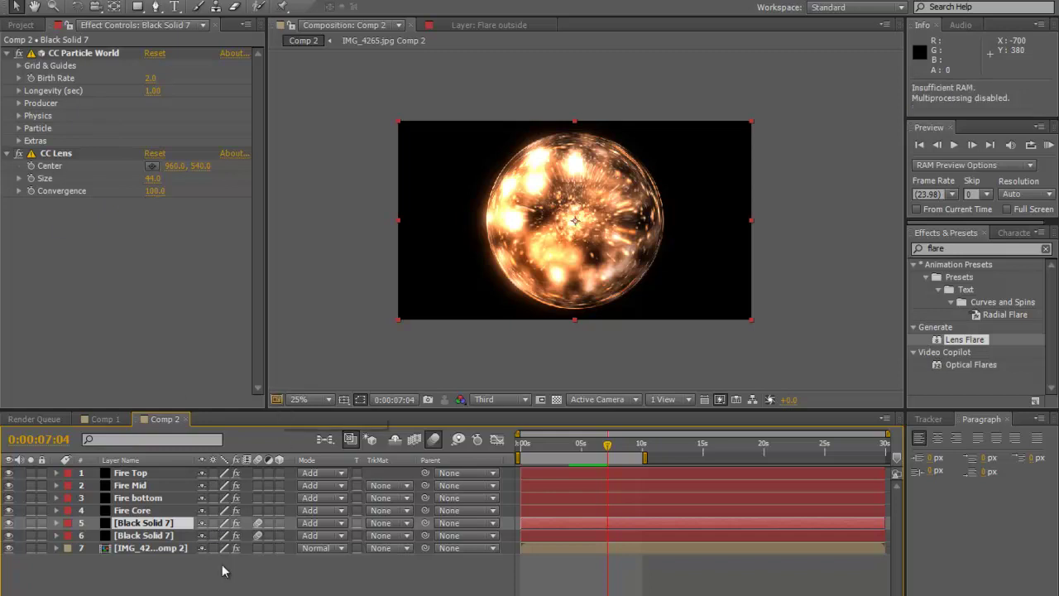
{"action": "key", "text": "ctrl+d"}
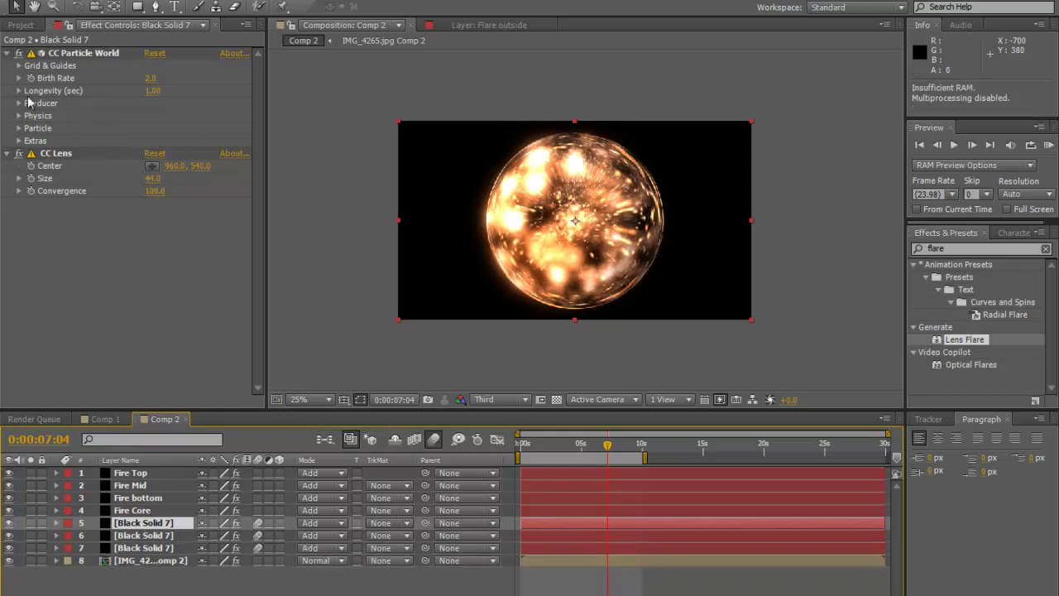
Delete CC Particle World from the duplicated solid and disable its CC Lens effect.
{"action": "left_click", "coordinate": [78, 53]}
{"action": "key", "text": "Delete"}
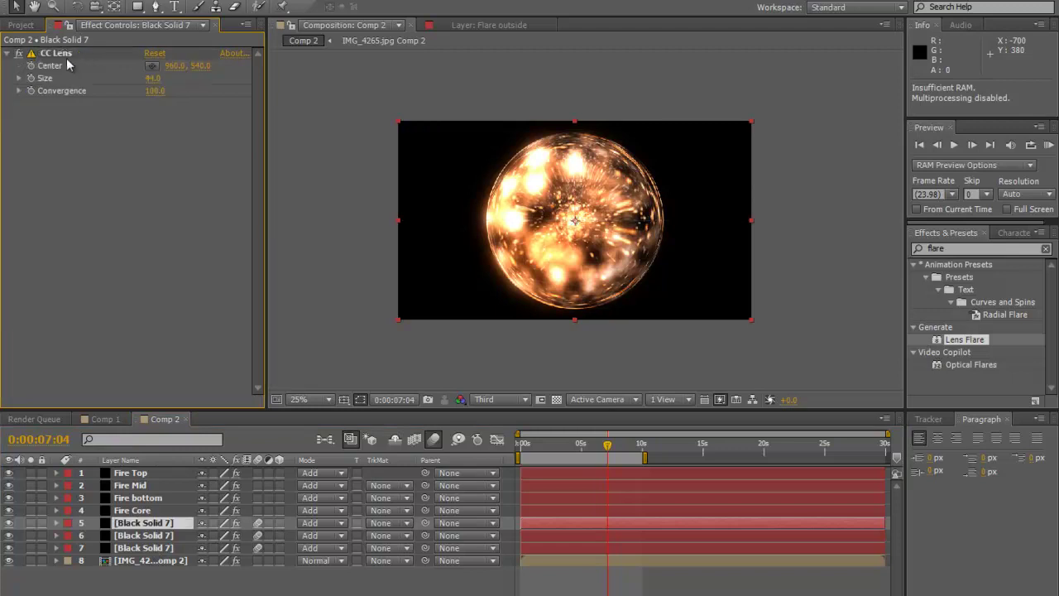
{"action": "left_click", "coordinate": [75, 53]}
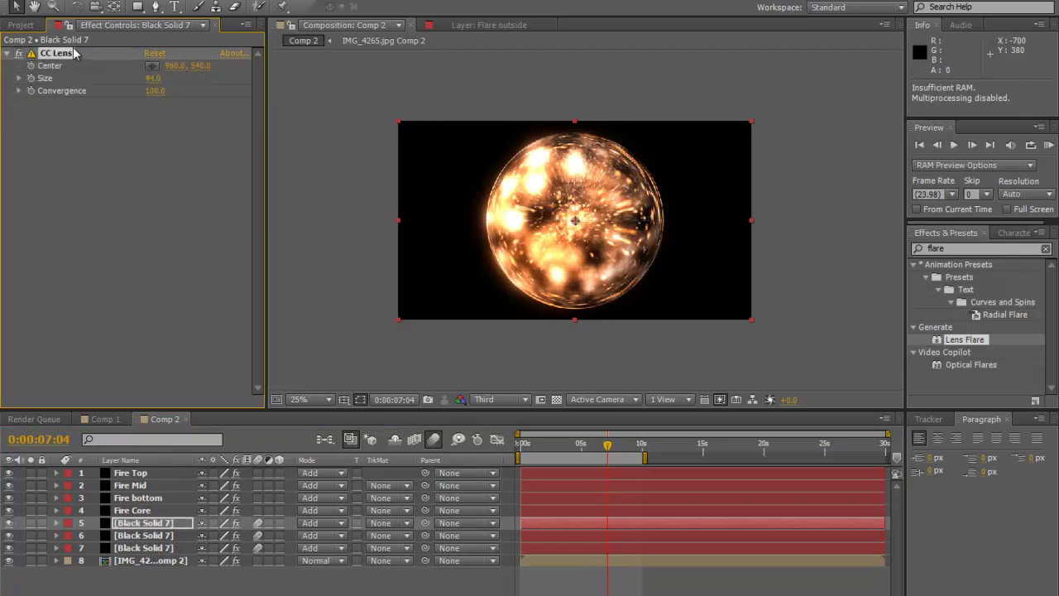
{"action": "left_click", "coordinate": [18, 53]}
Rename the duplicated solid layer as Orb Energy.
{"action": "right_click", "coordinate": [147, 523]}
{"action": "left_click", "coordinate": [206, 511]}
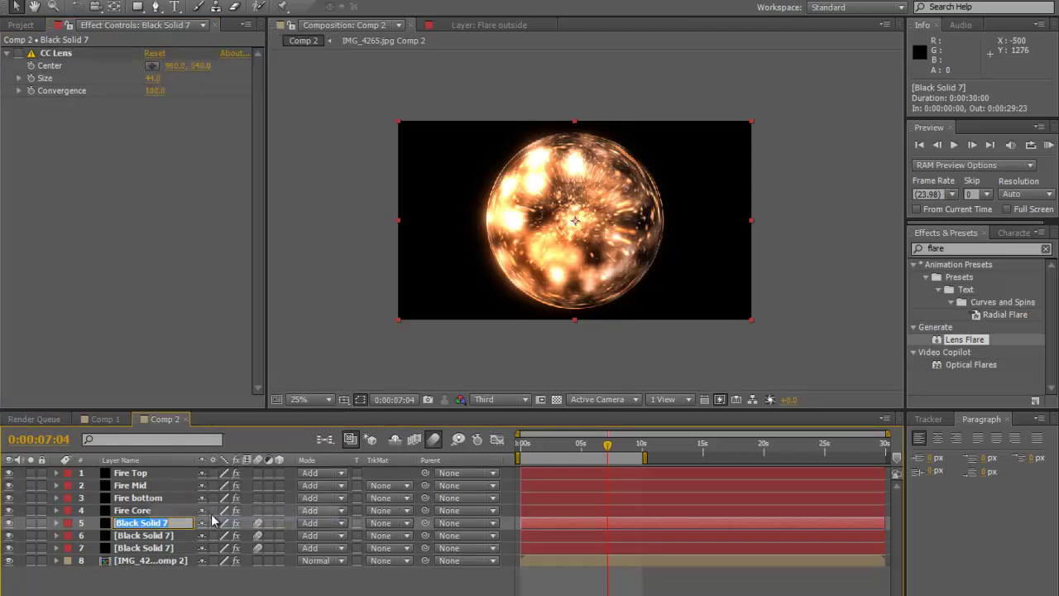
{"action": "type", "text": "Le"}
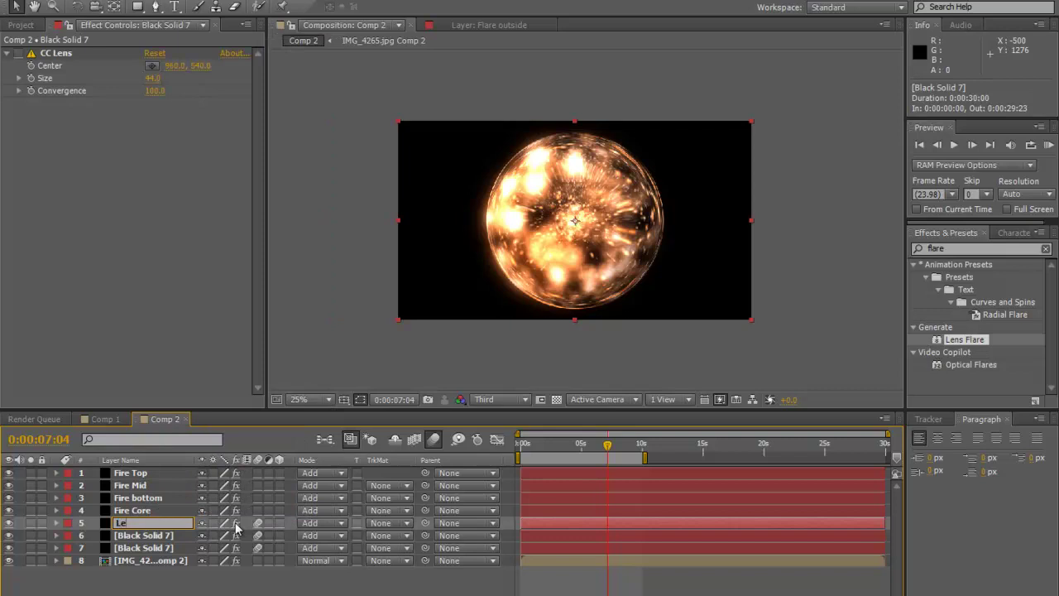
{"action": "type", "text": "ns"}
{"action": "key", "text": "BackSpace"}
{"action": "key", "text": "BackSpace"}
{"action": "key", "text": "BackSpace"}
{"action": "key", "text": "BackSpace"}
{"action": "type", "text": "Orb Energy"}
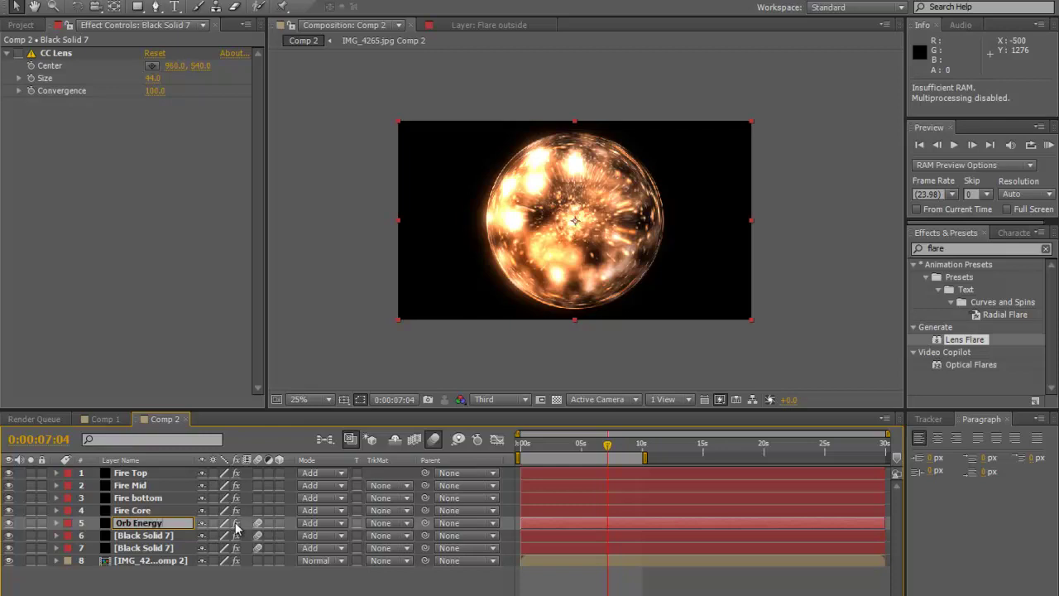
{"action": "left_click", "coordinate": [168, 502]}
{"action": "left_click", "coordinate": [140, 527]}
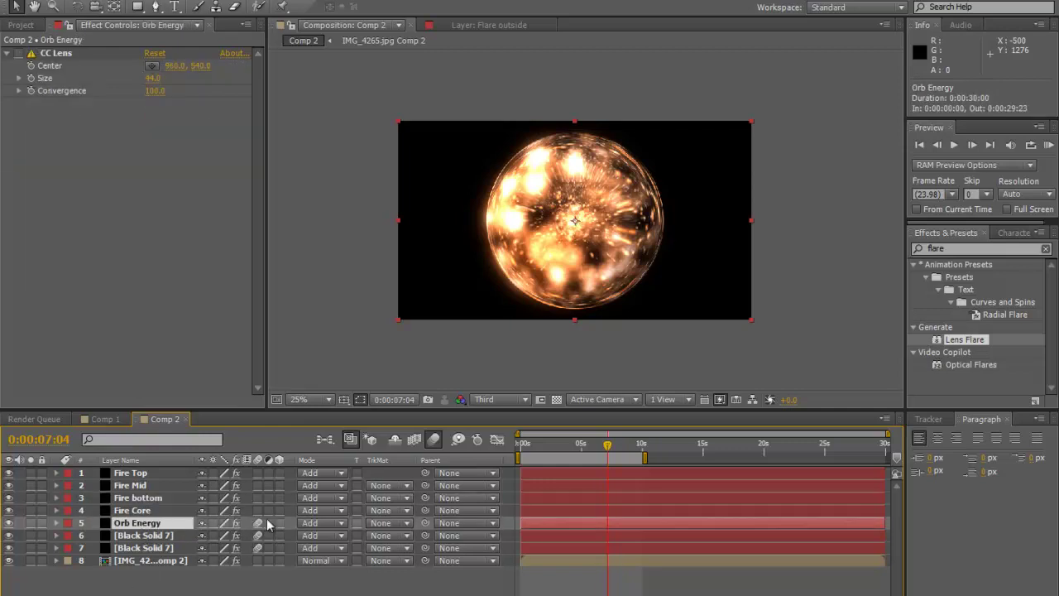
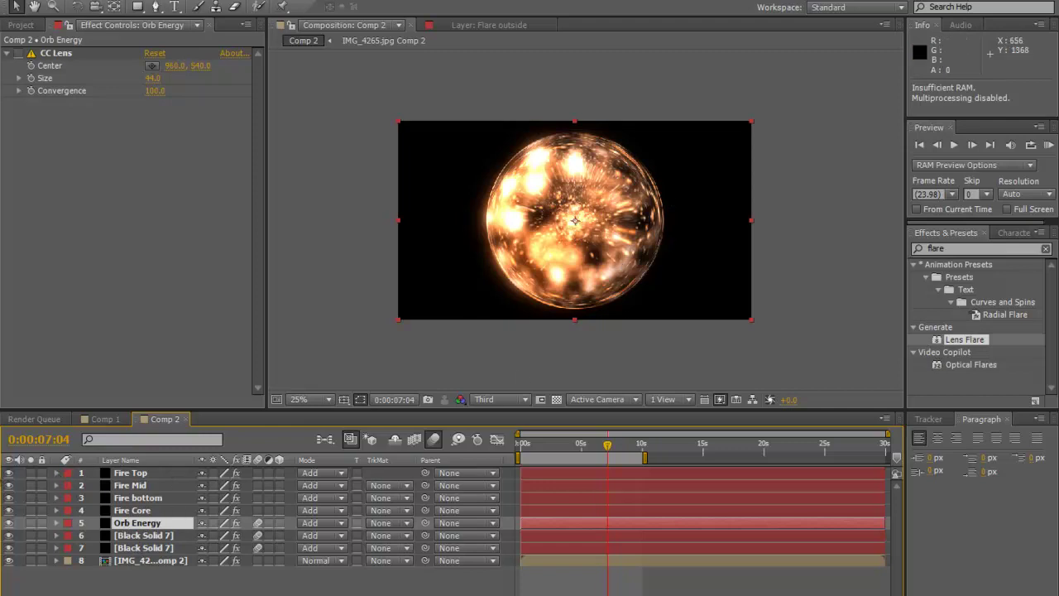
Hide every layer except Orb Energy and apply a Lens Flare to it, centred at 960, 540.
{"action": "left_click_drag", "start_coordinate": [10, 476], "coordinate": [11, 586]}
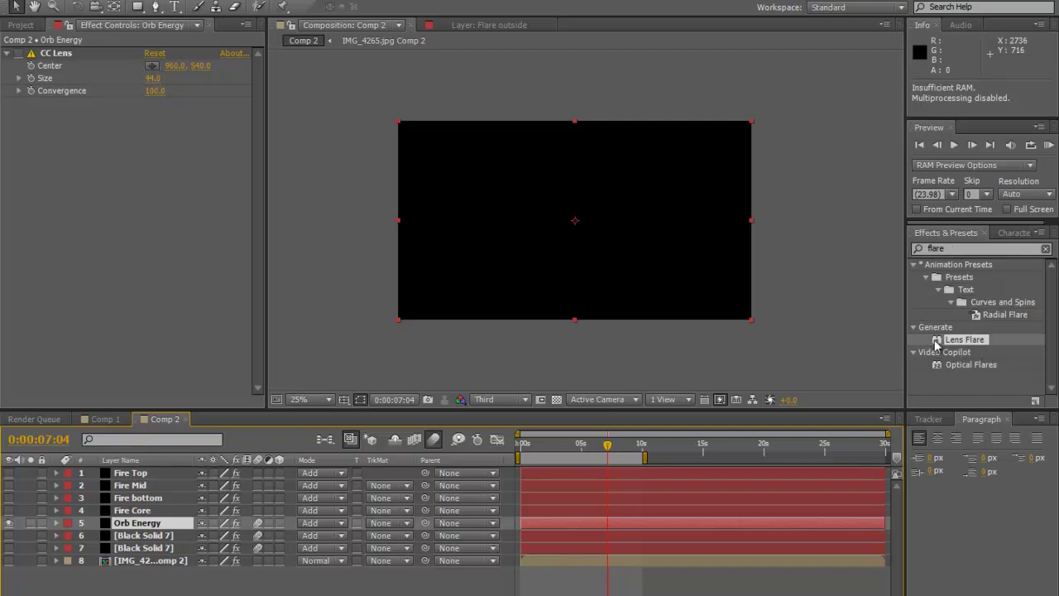
{"action": "left_click_drag", "start_coordinate": [936, 341], "coordinate": [564, 532]}
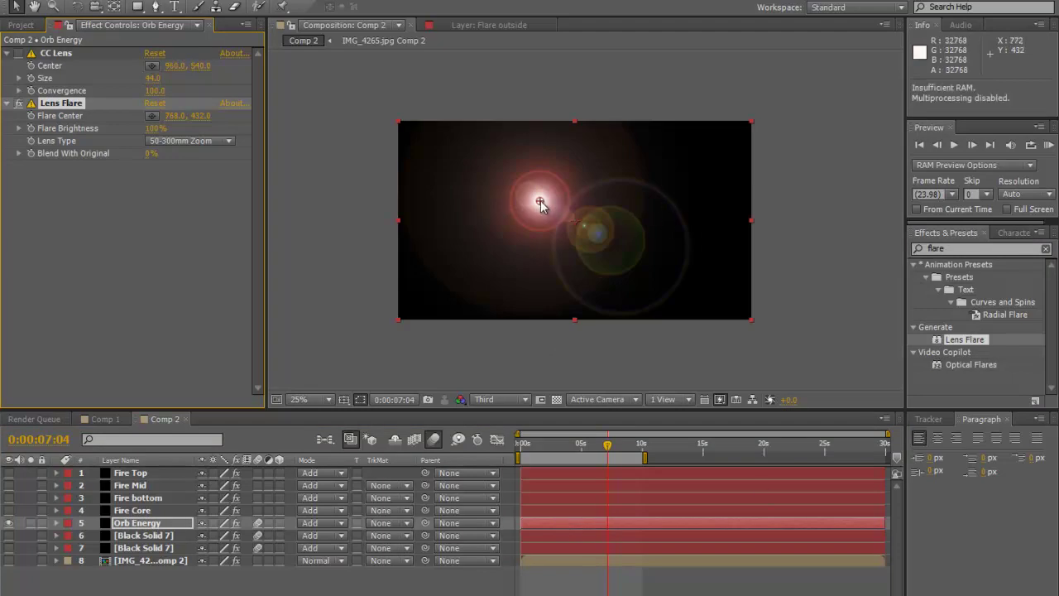
{"action": "left_click_drag", "start_coordinate": [539, 203], "coordinate": [577, 224]}
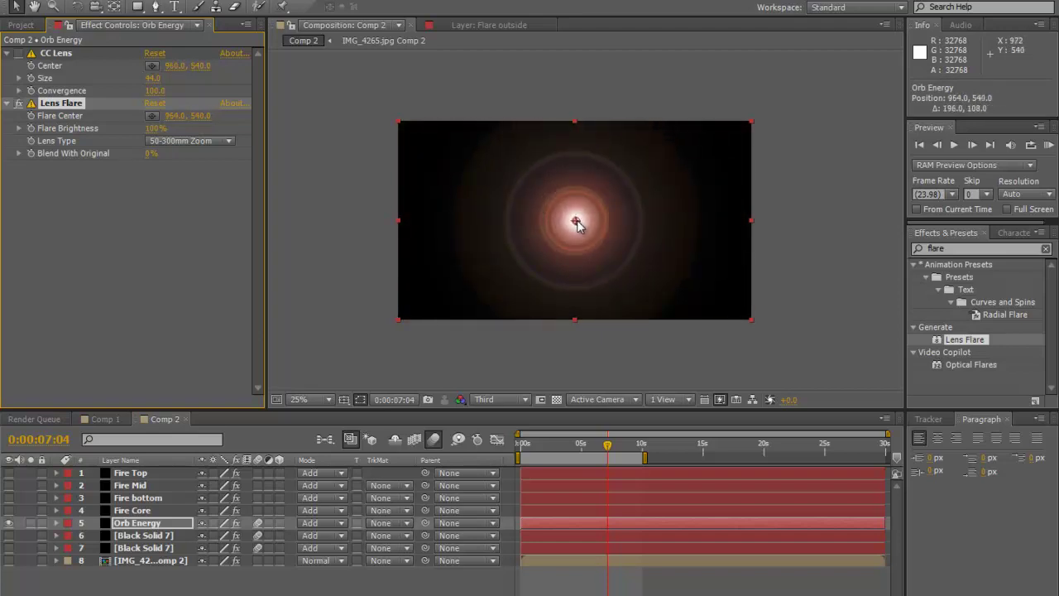
{"action": "left_click_drag", "start_coordinate": [577, 224], "coordinate": [576, 222]}
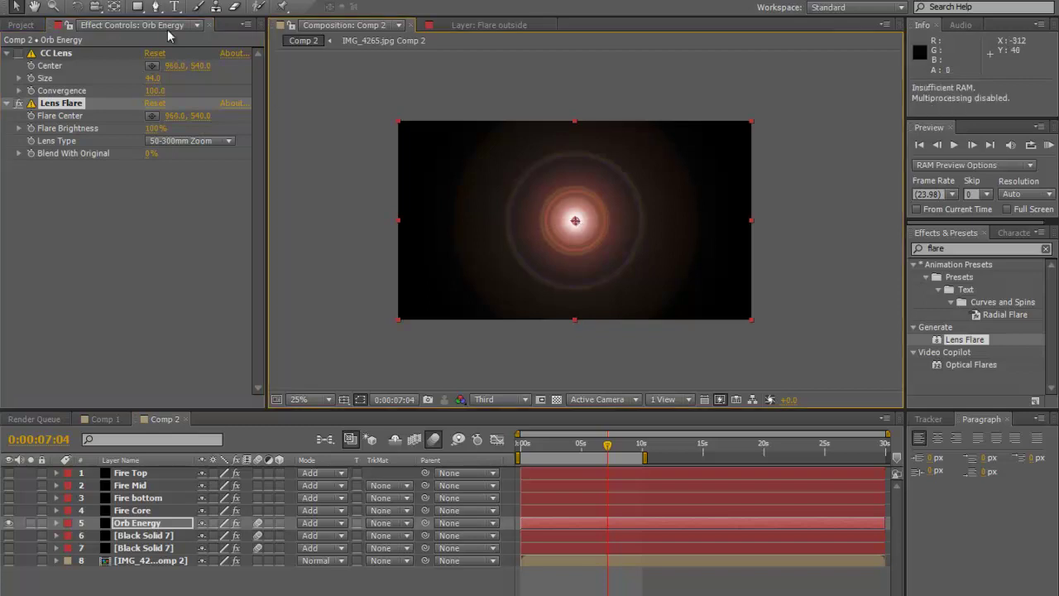
Set the Lens Flare's lens type to 105mm Prime and its flare brightness to 54%.
{"action": "left_click", "coordinate": [189, 142]}
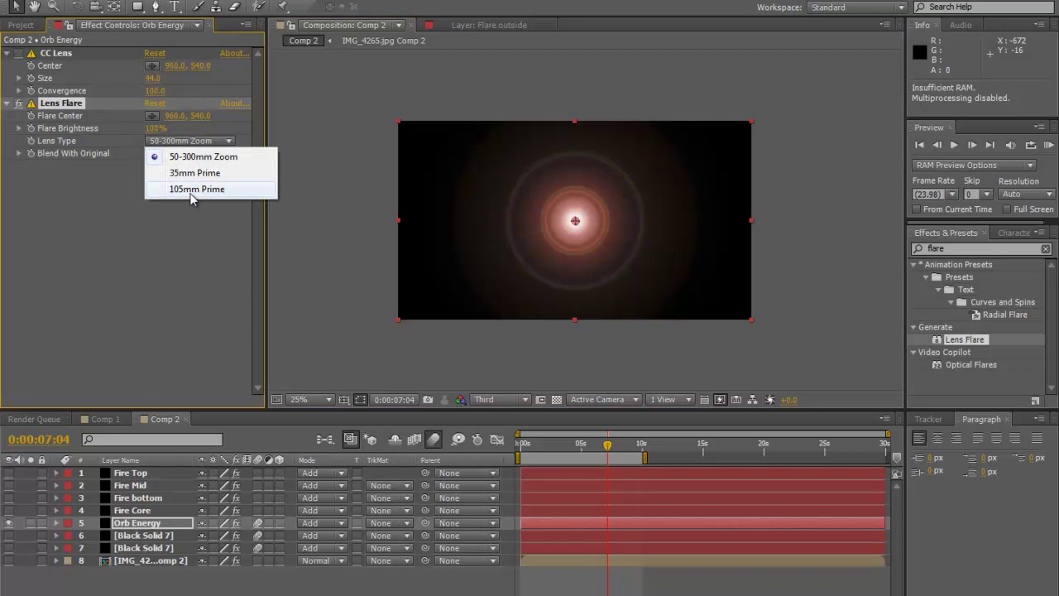
{"action": "left_click", "coordinate": [188, 190]}
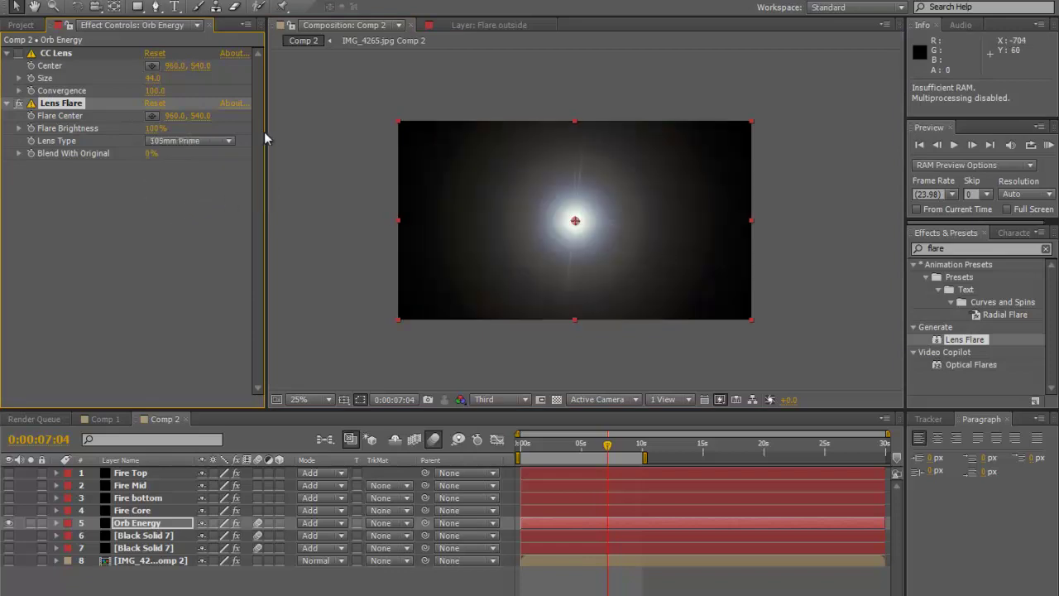
{"action": "left_click_drag", "start_coordinate": [154, 130], "coordinate": [138, 149]}
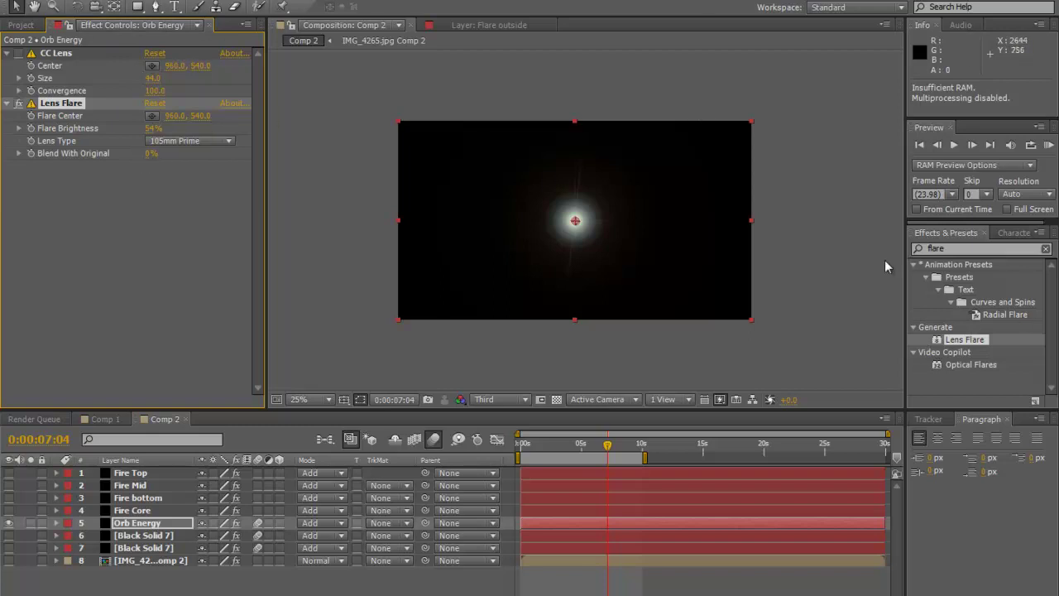
Search the effects library for "hue" and apply Hue/Saturation to the Orb Energy layer.
{"action": "left_click", "coordinate": [973, 249]}
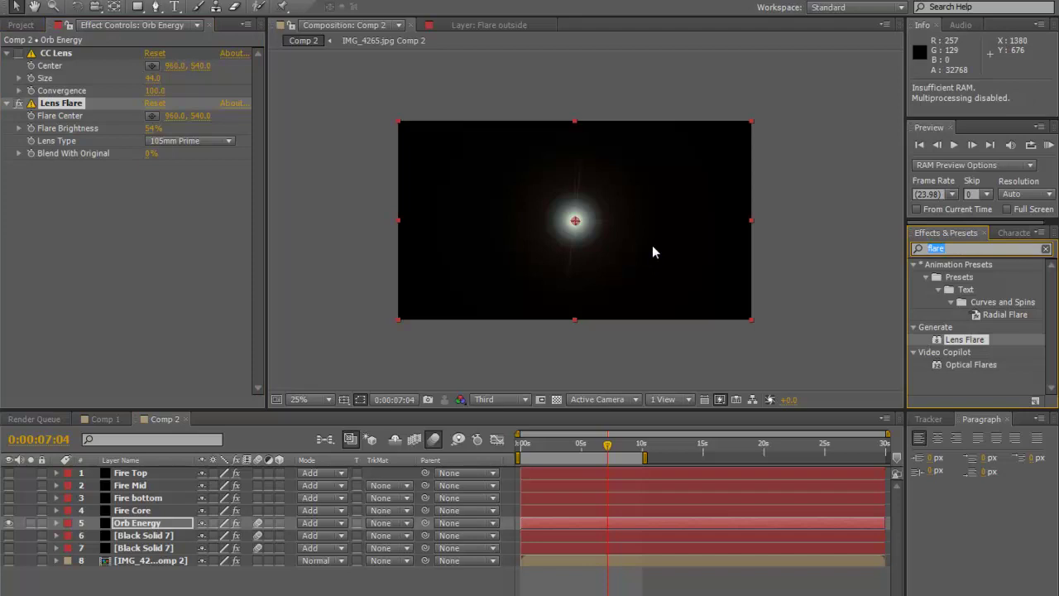
{"action": "type", "text": "hues"}
{"action": "key", "text": "slash"}
{"action": "type", "text": "s"}
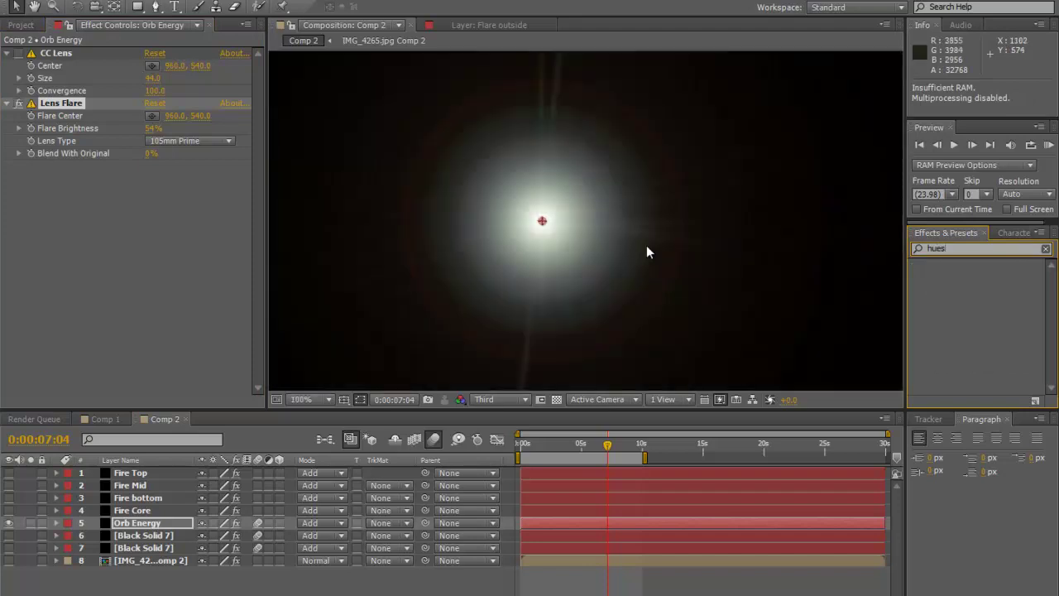
{"action": "scroll", "coordinate": [645, 279], "scroll_direction": "down", "scroll_amount": 2}
{"action": "key", "text": "BackSpace"}
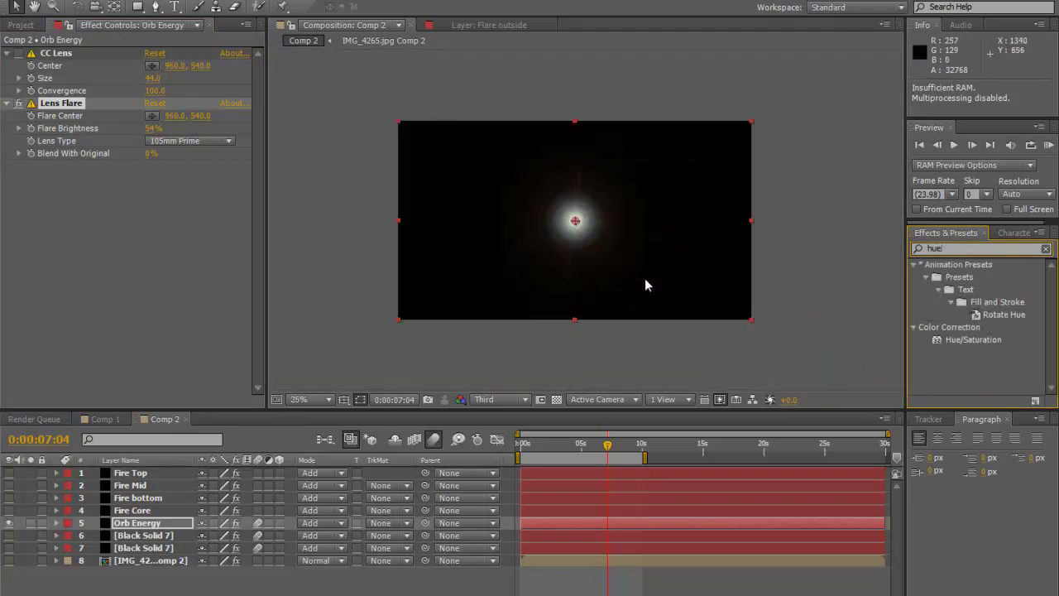
{"action": "left_click_drag", "start_coordinate": [960, 340], "coordinate": [182, 526]}
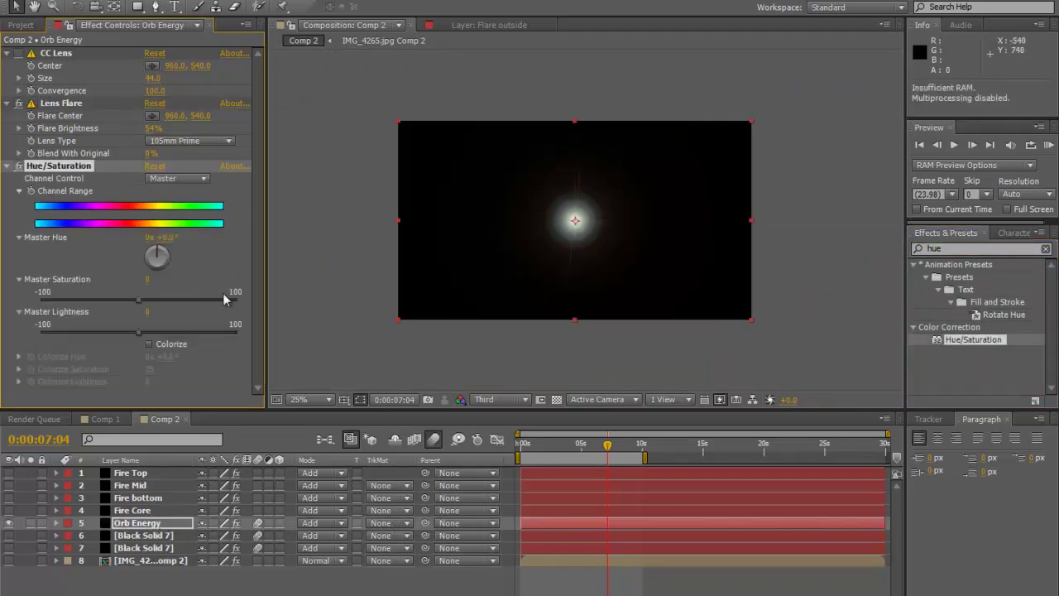
Set the Hue/Saturation effect's master hue to 1x+331°, master saturation to 30 and master lightness to -5.
{"action": "left_click_drag", "start_coordinate": [140, 303], "coordinate": [197, 303]}
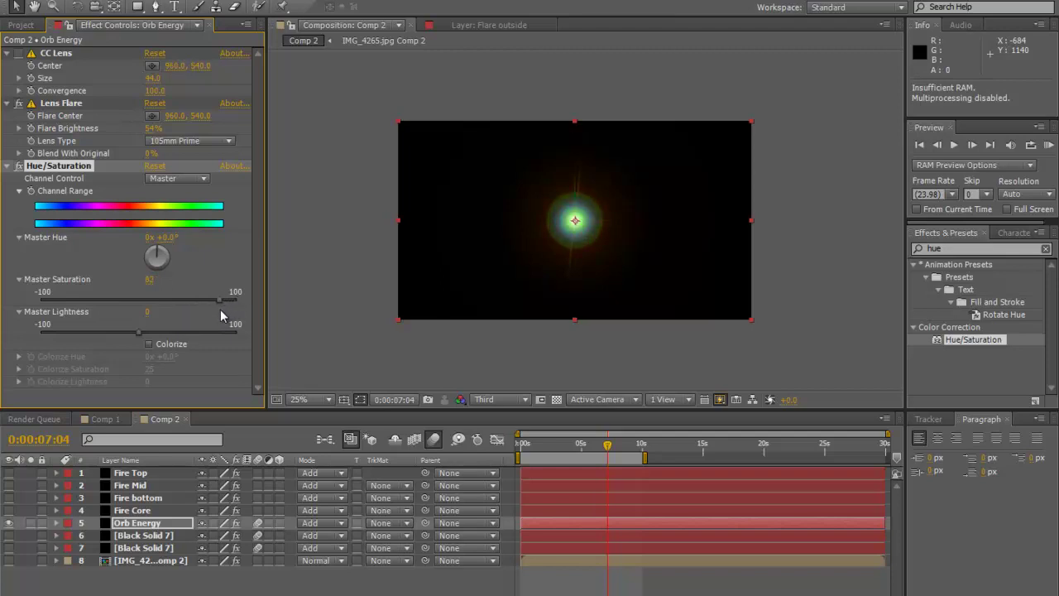
{"action": "key", "text": "ctrl+z"}
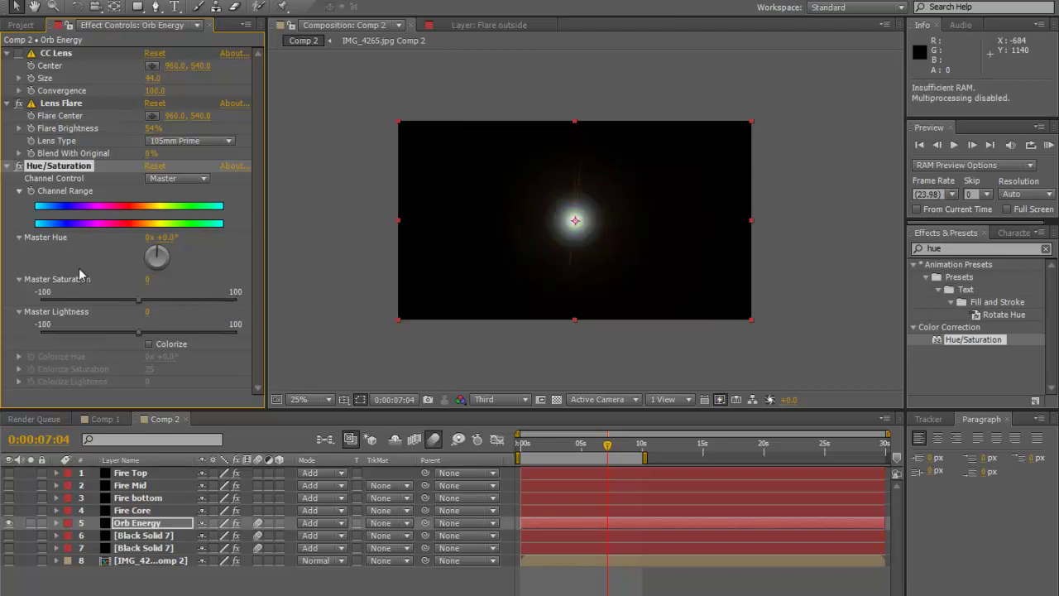
{"action": "left_click_drag", "start_coordinate": [171, 260], "coordinate": [136, 221]}
{"action": "left_click_drag", "start_coordinate": [141, 302], "coordinate": [132, 340]}
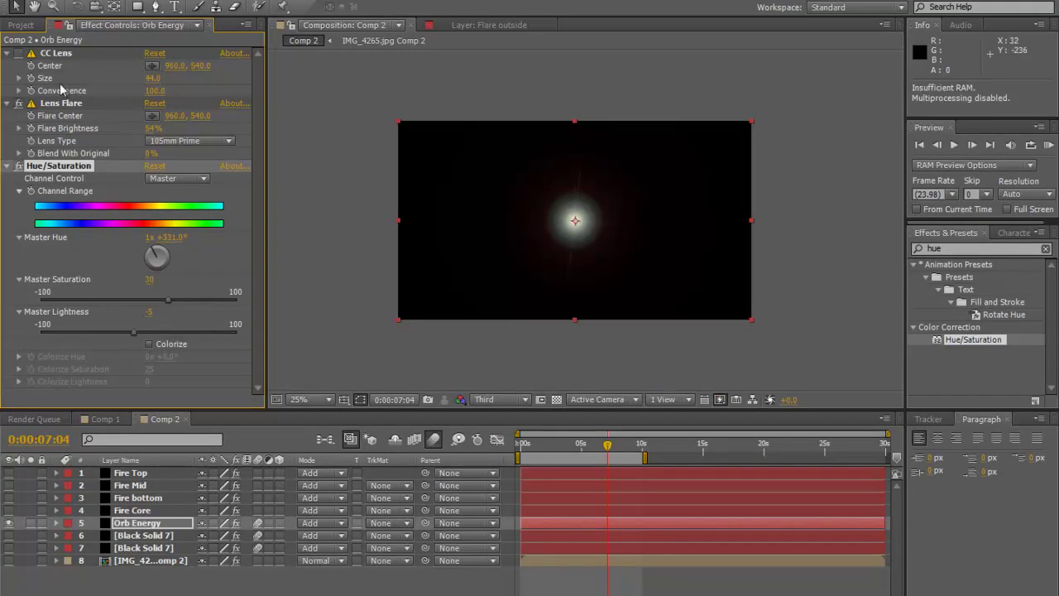
Move CC Lens below Hue/Saturation in Orb Energy's effect stack and enable it.
{"action": "left_click", "coordinate": [58, 55]}
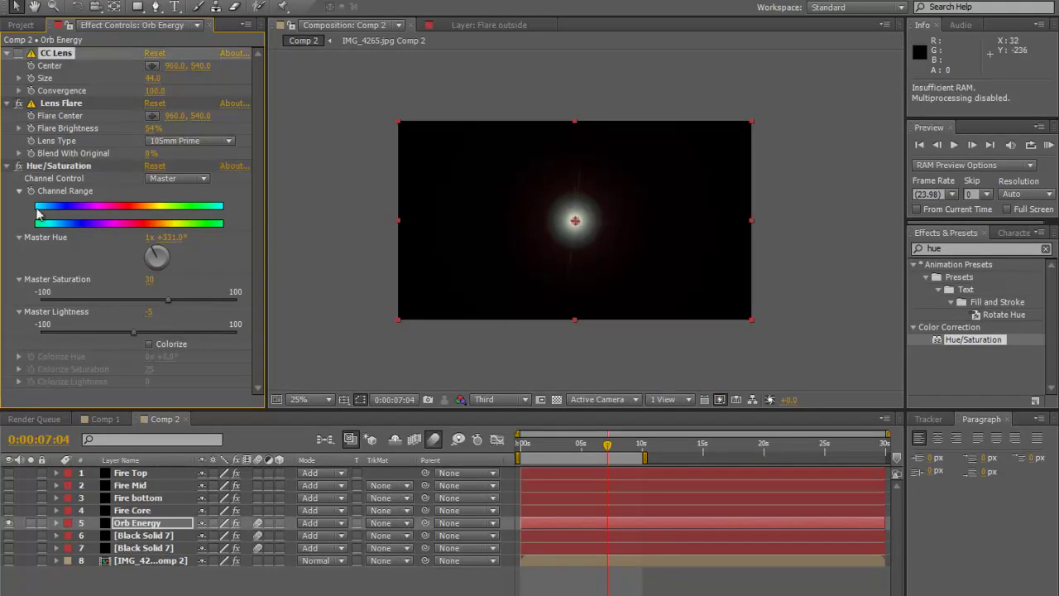
{"action": "left_click", "coordinate": [7, 166]}
{"action": "left_click", "coordinate": [7, 103]}
{"action": "left_click", "coordinate": [63, 60]}
{"action": "left_click_drag", "start_coordinate": [63, 60], "coordinate": [67, 171]}
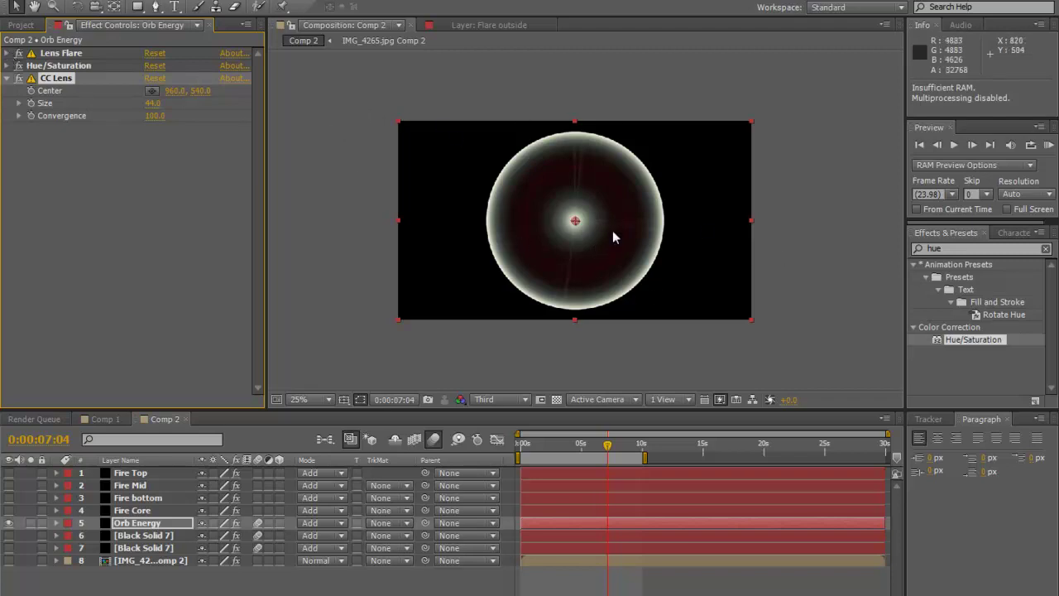
Lower the Lens Flare's flare brightness to 3% and keyframe it at the start of the composition.
{"action": "left_click", "coordinate": [6, 53]}
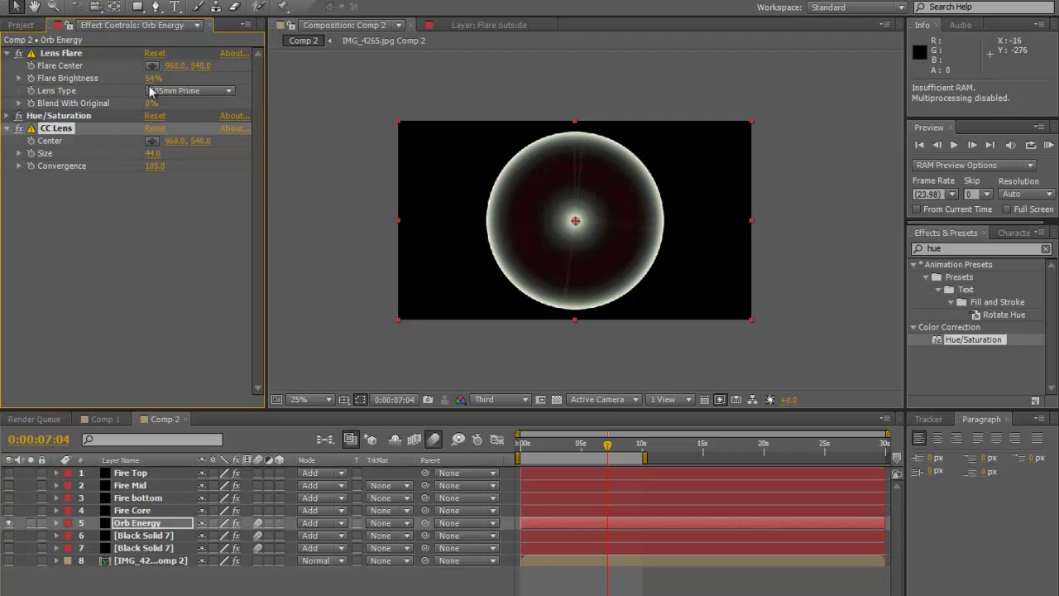
{"action": "left_click_drag", "start_coordinate": [152, 79], "coordinate": [186, 88]}
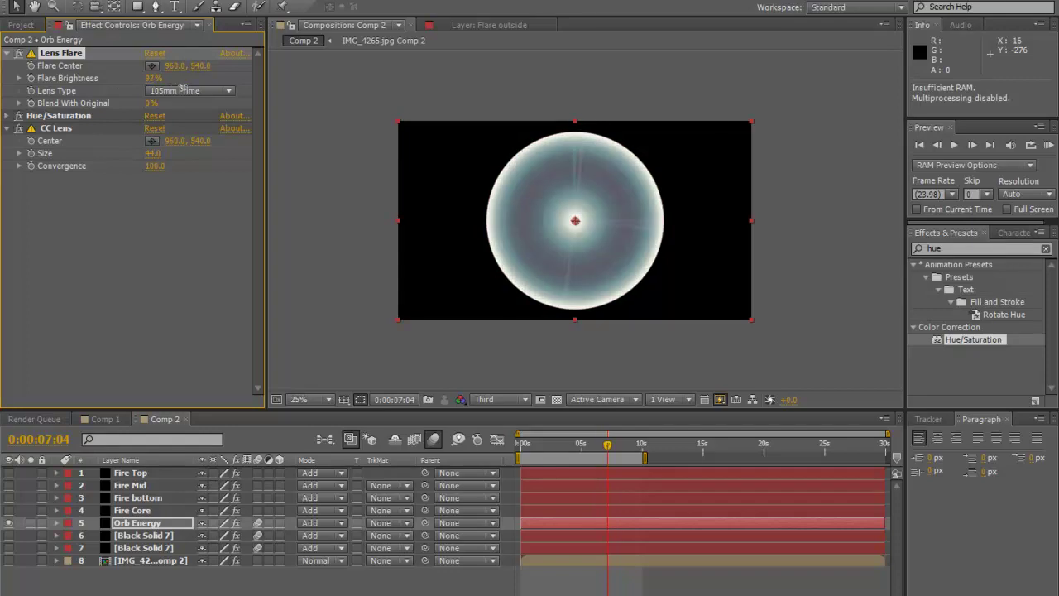
{"action": "left_click_drag", "start_coordinate": [134, 101], "coordinate": [106, 97]}
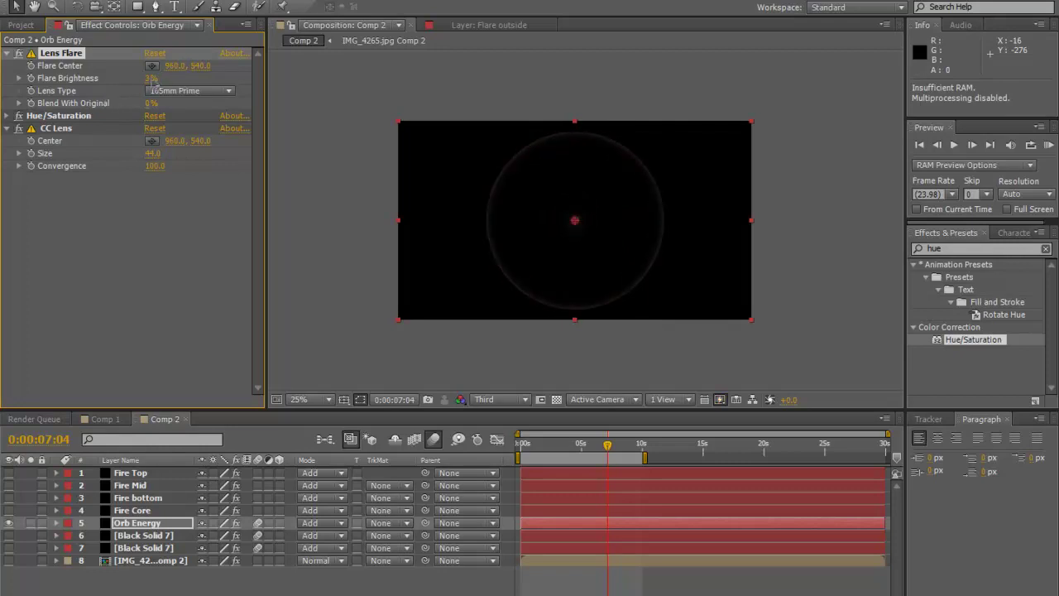
{"action": "left_click", "coordinate": [523, 446]}
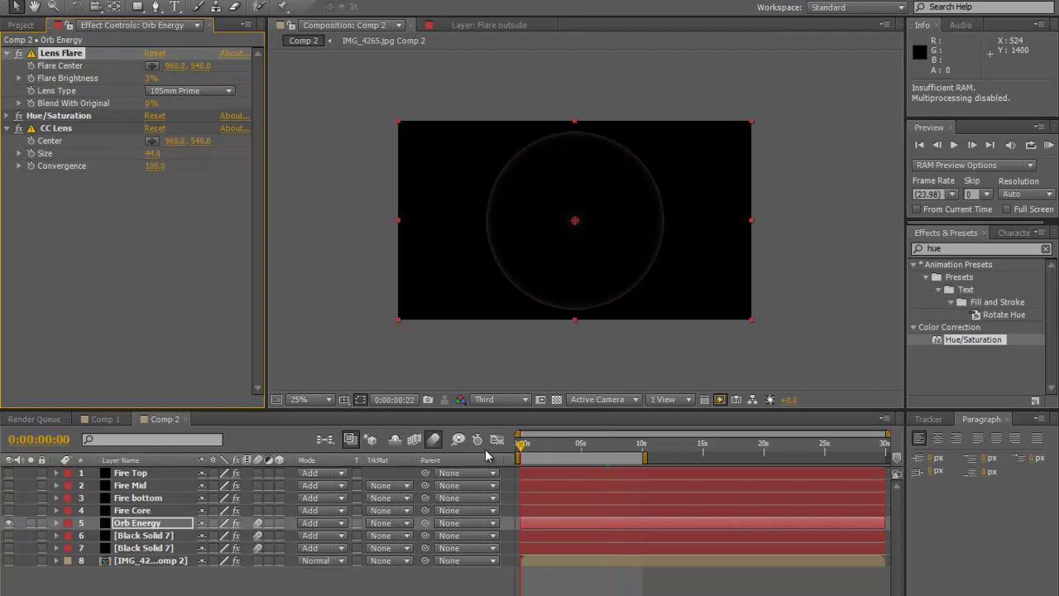
{"action": "left_click", "coordinate": [32, 79]}
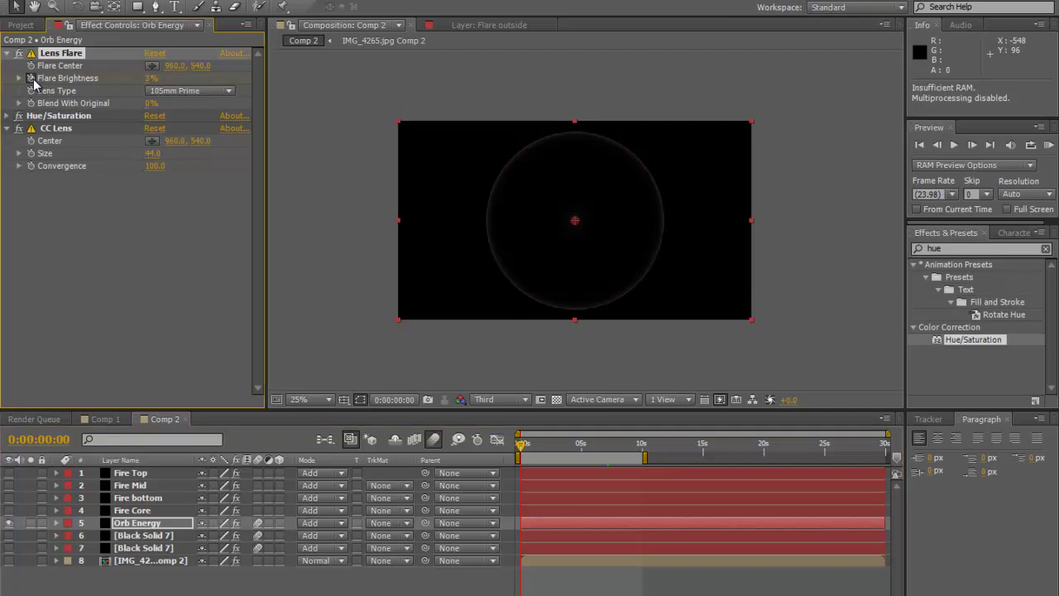
Add the expression wiggle(2,100) to the Flare Brightness property of Orb Energy's Lens Flare.
{"action": "left_click", "coordinate": [57, 524]}
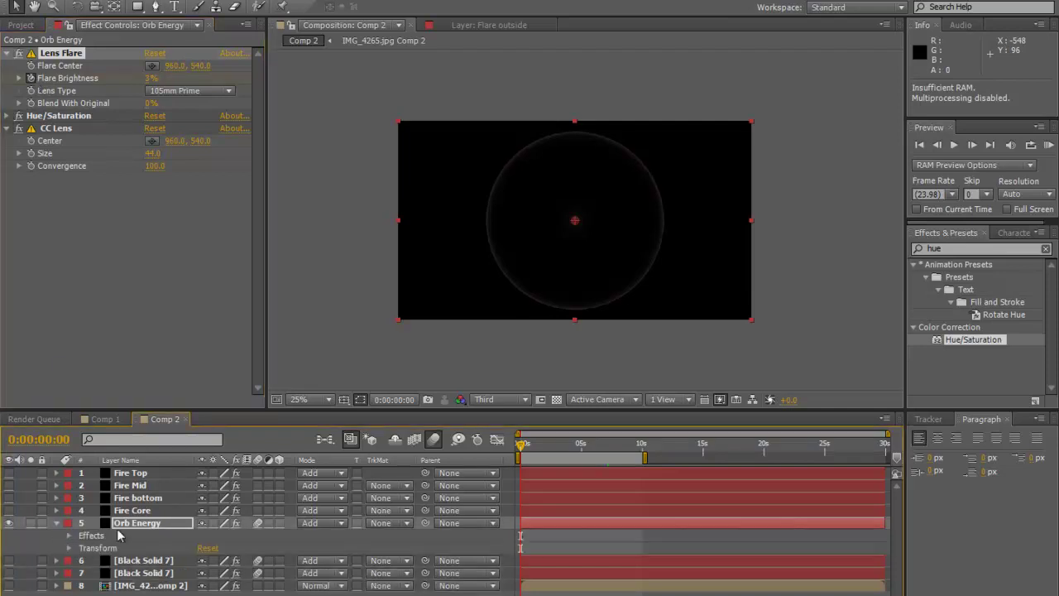
{"action": "left_click", "coordinate": [70, 535]}
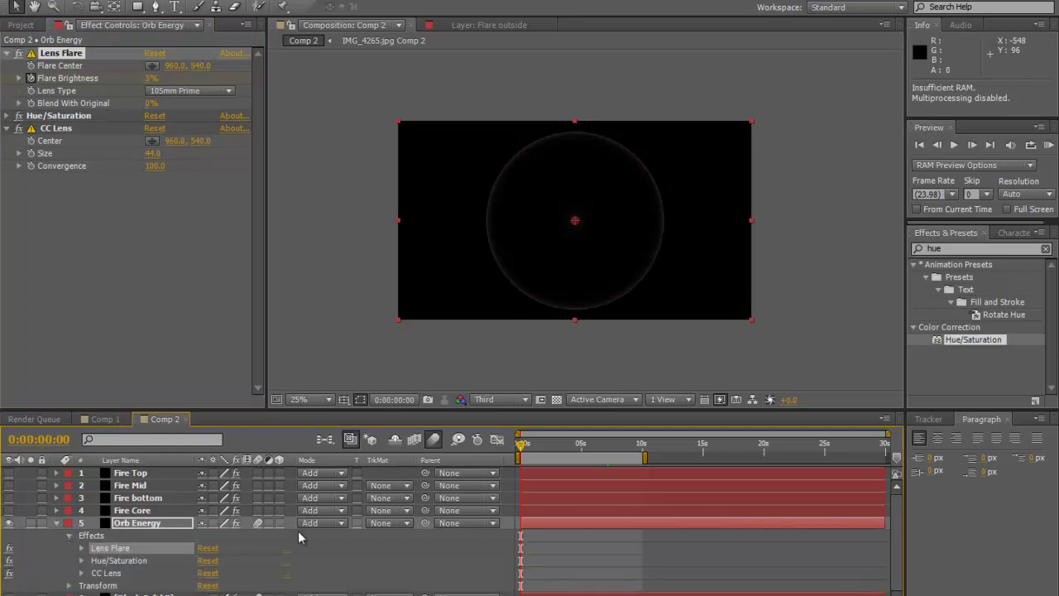
{"action": "scroll", "coordinate": [75, 539], "scroll_direction": "down", "scroll_amount": 1}
{"action": "double_click", "coordinate": [106, 536]}
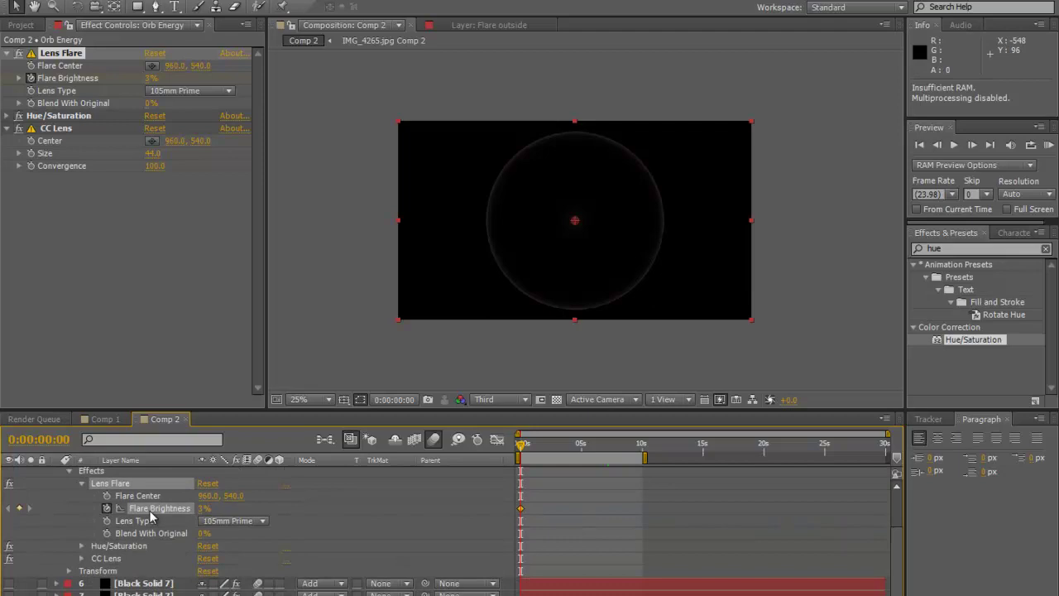
{"action": "left_click", "coordinate": [107, 508], "text": "alt"}
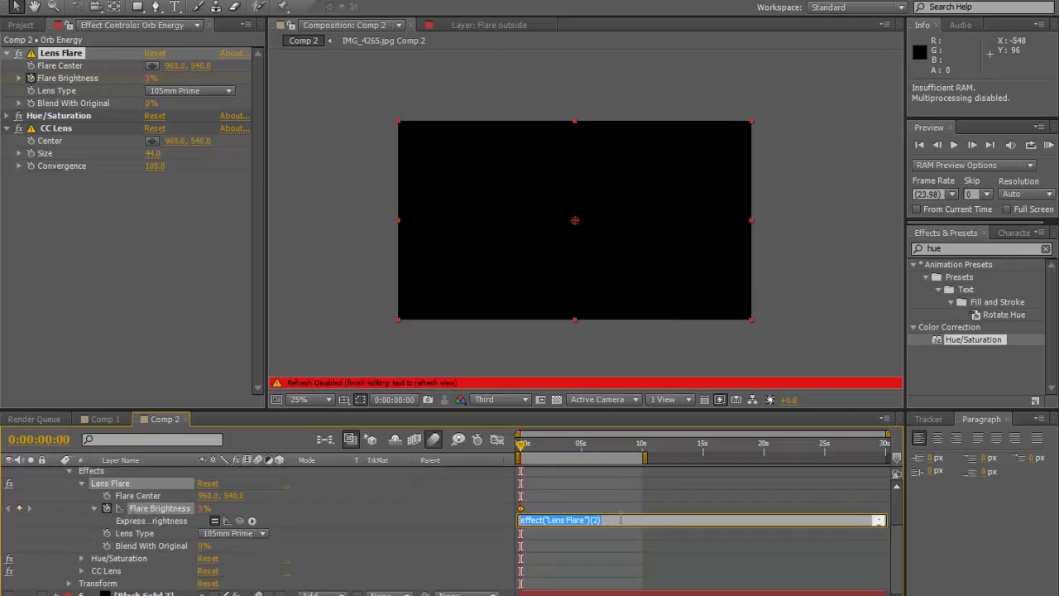
{"action": "type", "text": "wiggle(2,100"}
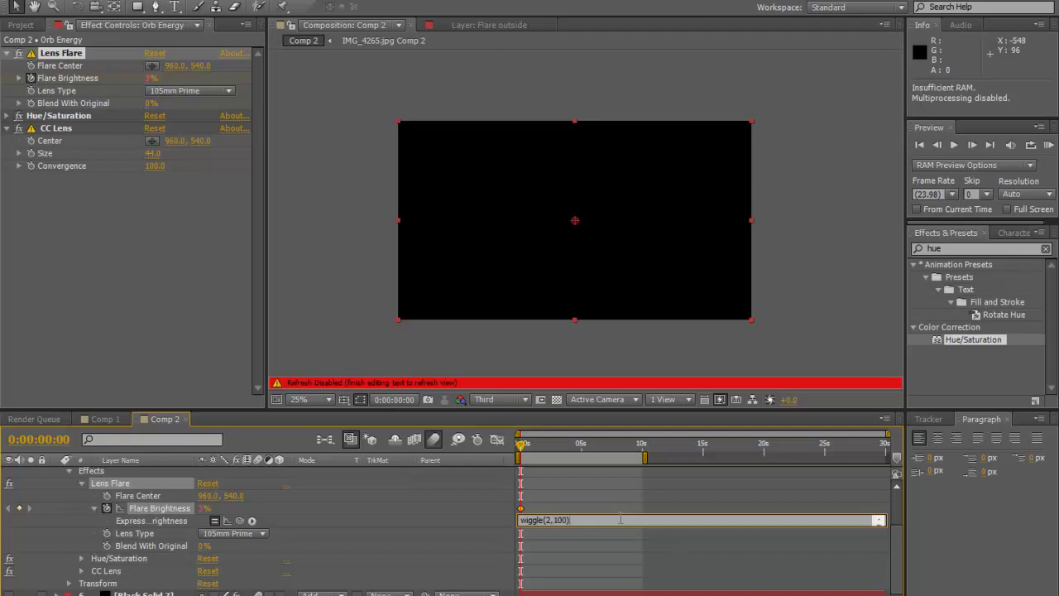
{"action": "type", "text": ")"}
{"action": "key", "text": "Return"}
{"action": "left_click", "coordinate": [529, 488]}
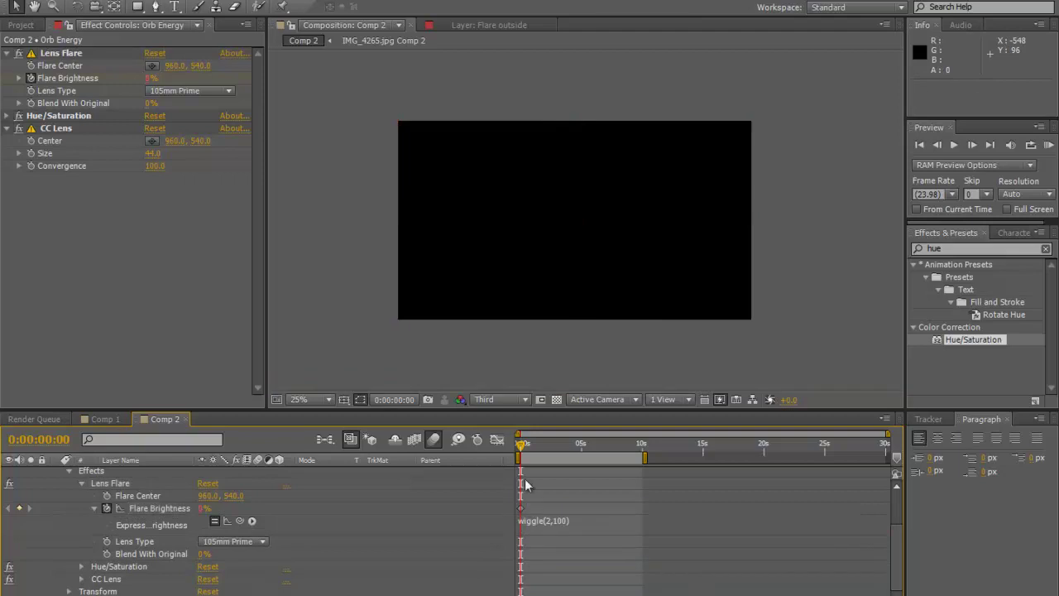
Play back the composition from the start to check the flare's flicker, and return to the first frame.
{"action": "key", "text": "space"}
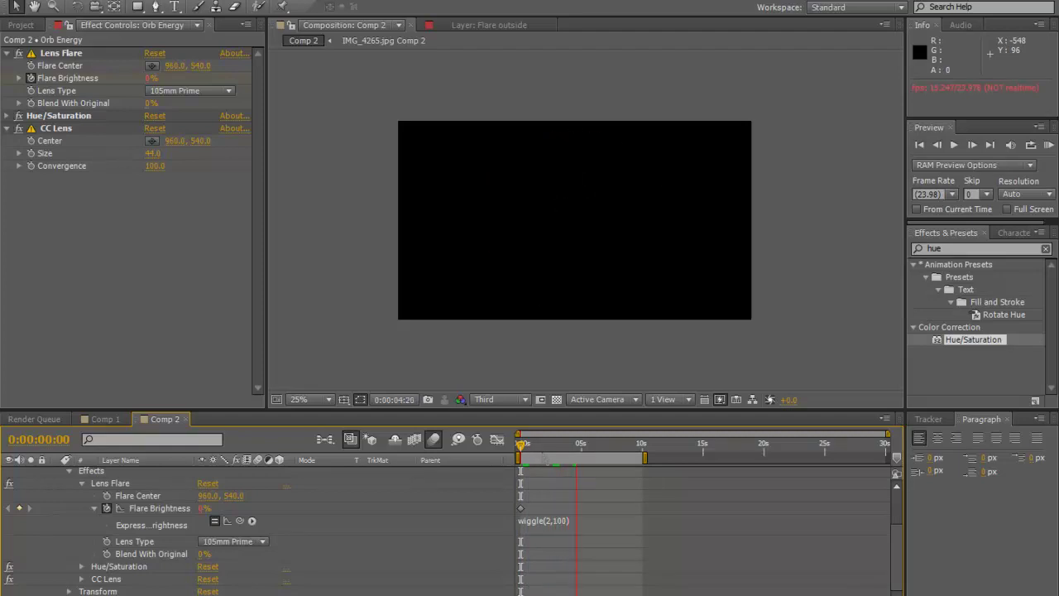
{"action": "key", "text": "space"}
{"action": "left_click_drag", "start_coordinate": [562, 447], "coordinate": [504, 451]}
{"action": "key", "text": "space"}
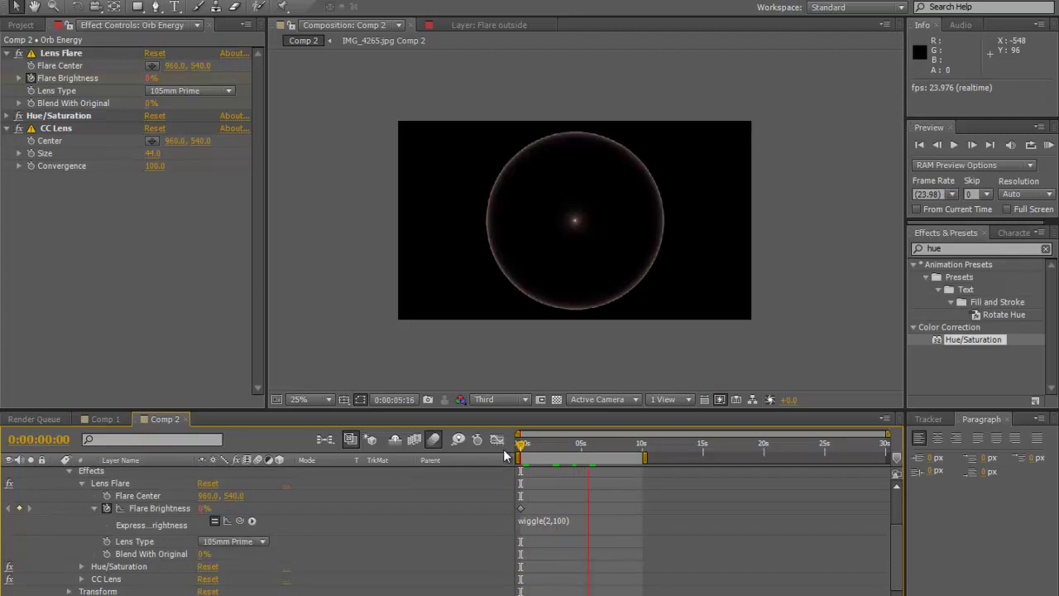
{"action": "key", "text": "space"}
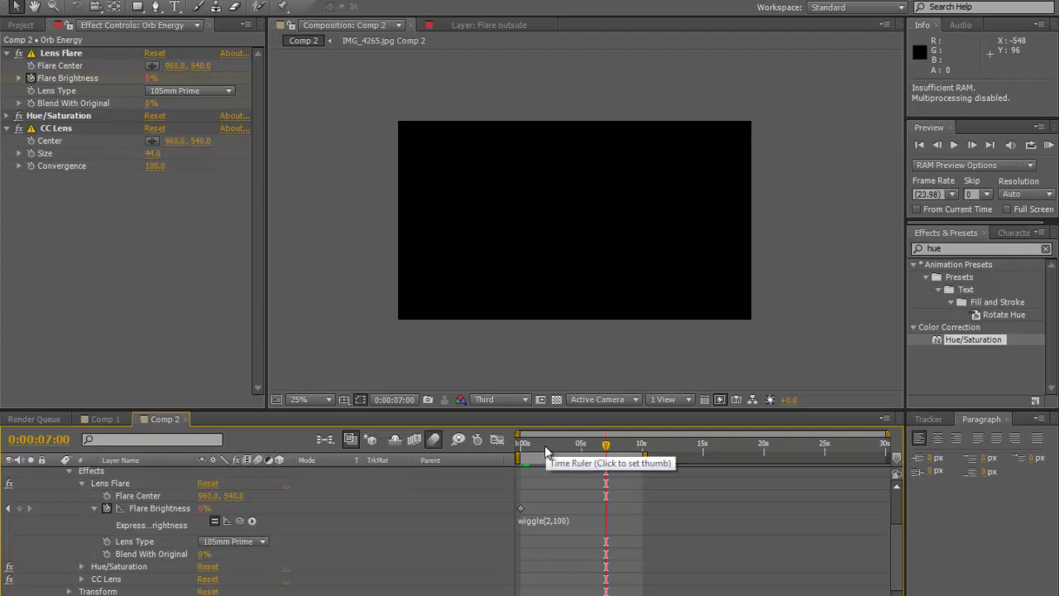
{"action": "key", "text": "Home"}
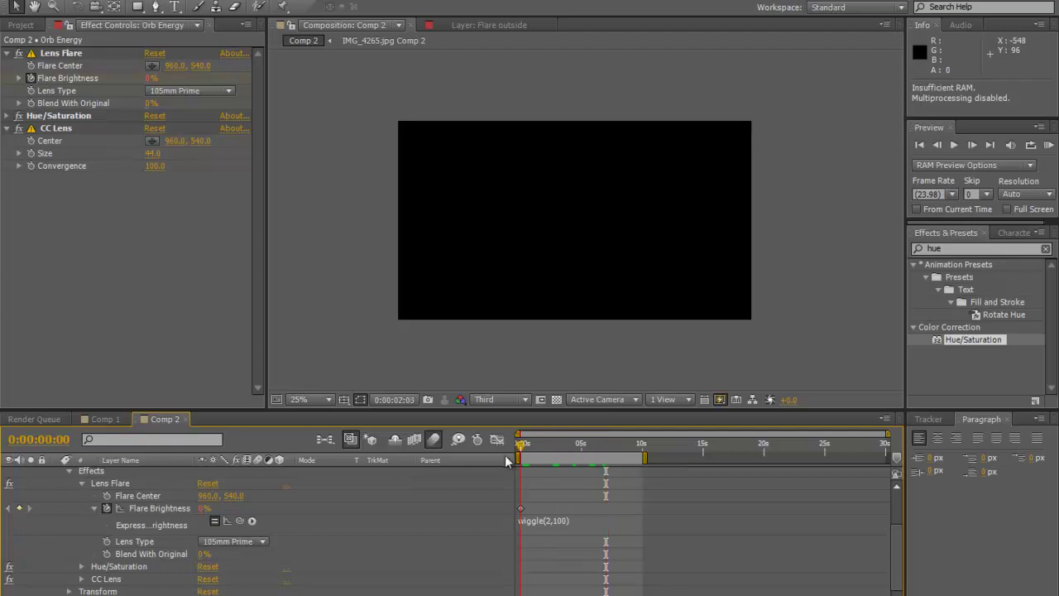
Collapse the Orb Energy layer's properties and make all the hidden layers visible again.
{"action": "scroll", "coordinate": [373, 530], "scroll_direction": "up", "scroll_amount": 3}
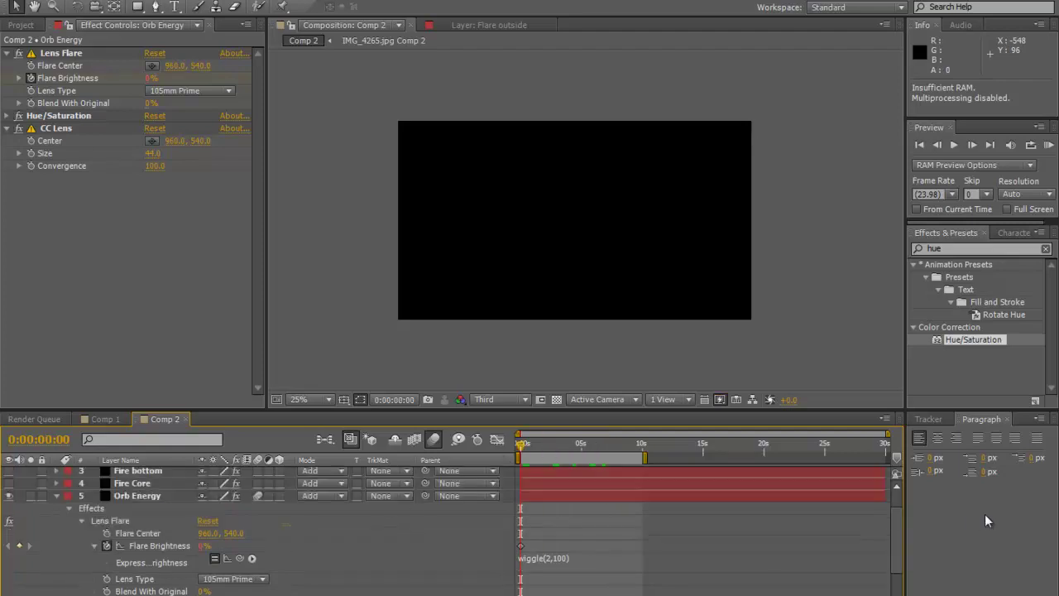
{"action": "left_click", "coordinate": [57, 496]}
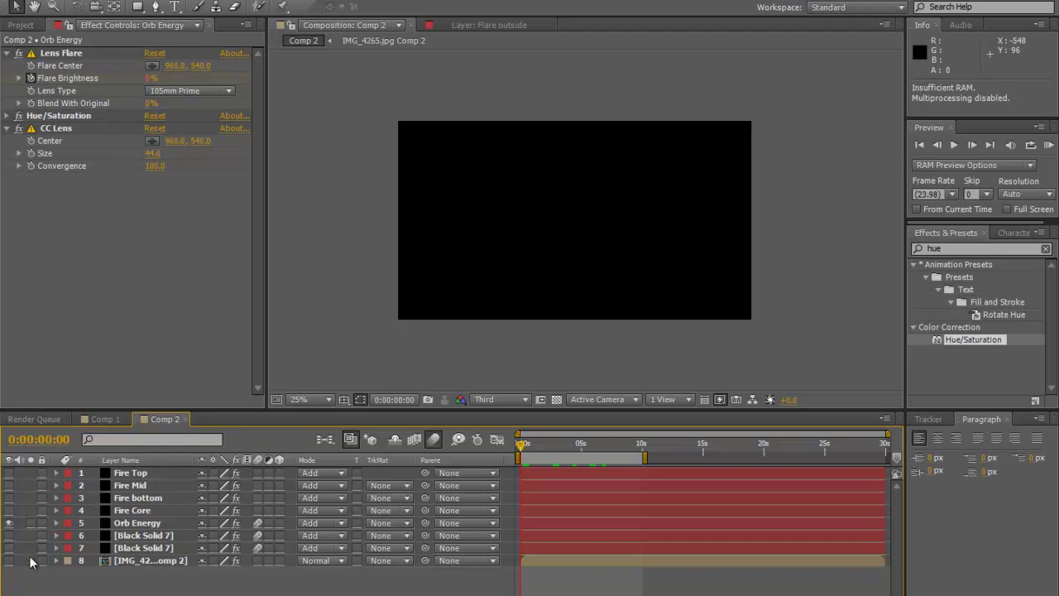
{"action": "left_click_drag", "start_coordinate": [9, 537], "coordinate": [10, 509]}
{"action": "left_click", "coordinate": [9, 474]}
{"action": "left_click", "coordinate": [10, 486]}
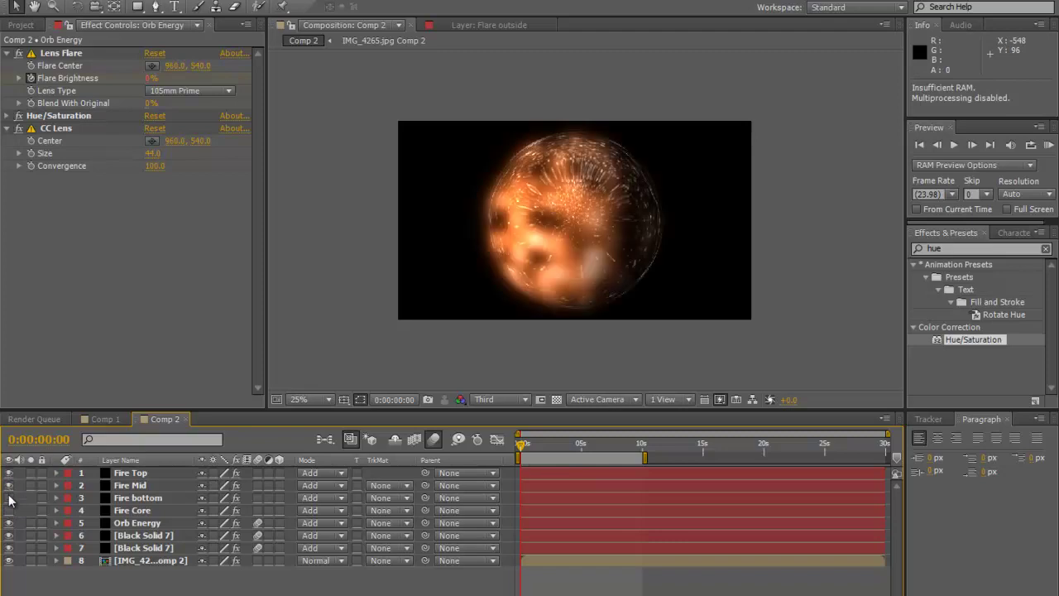
{"action": "left_click", "coordinate": [9, 497]}
{"action": "left_click", "coordinate": [9, 509]}
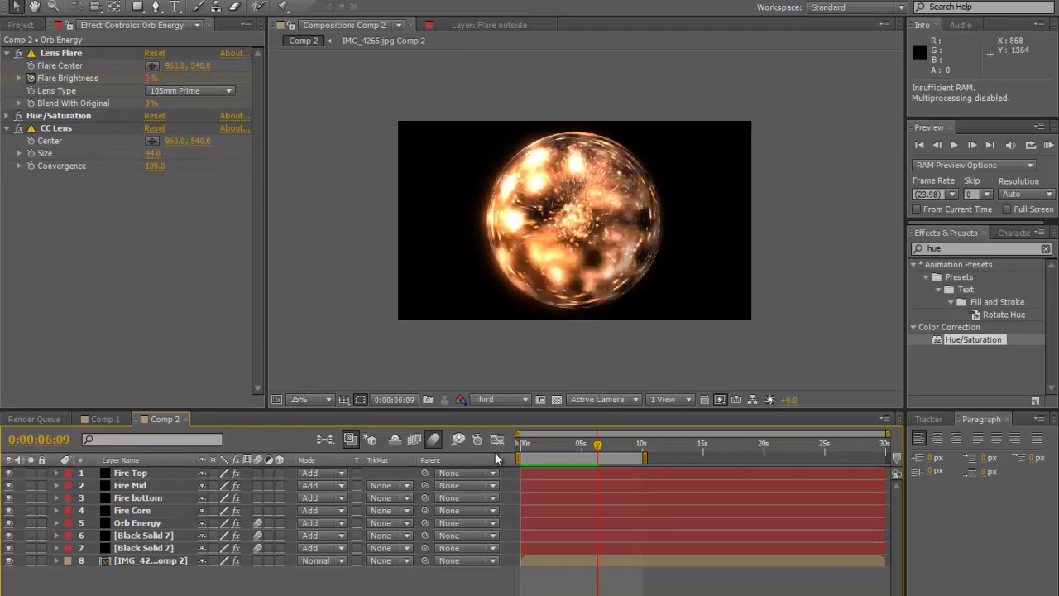
Preview the complete orb from the first frame and examine its centre up close.
{"action": "key", "text": "Home"}
{"action": "key", "text": "space"}
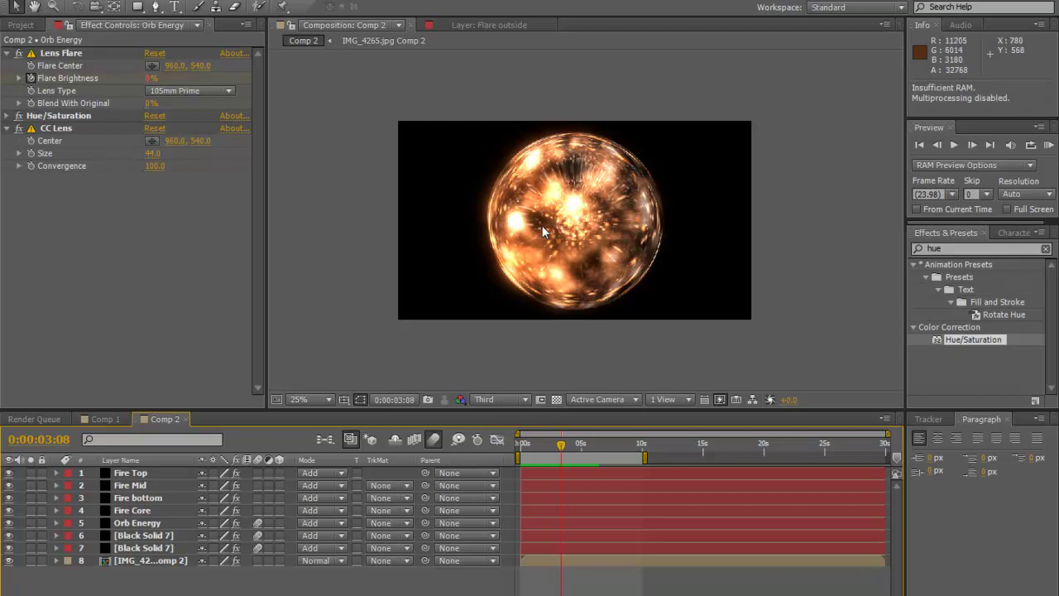
{"action": "key", "text": "period"}
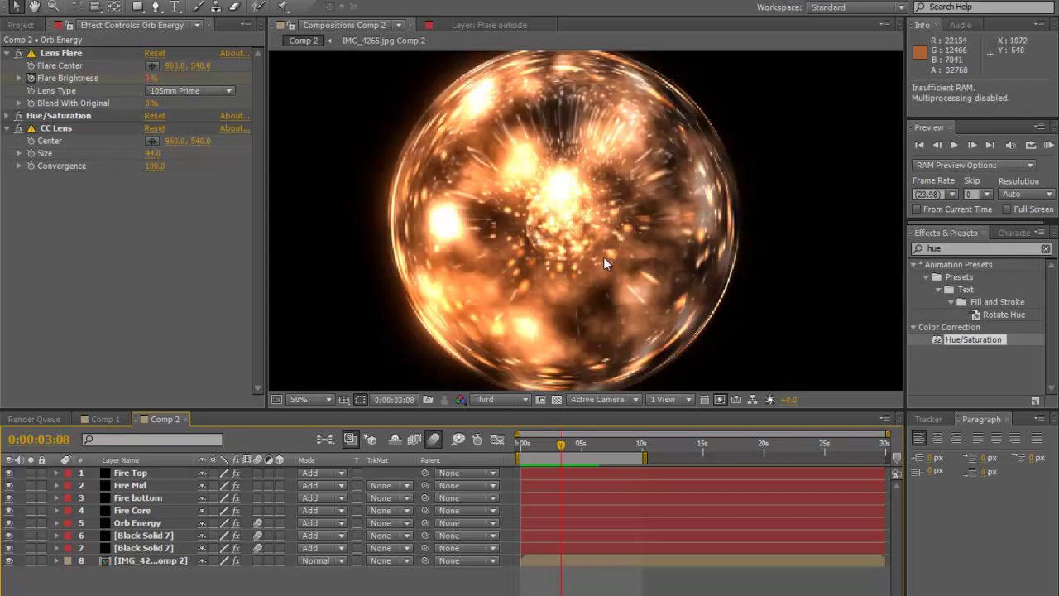
{"action": "key", "text": "comma"}
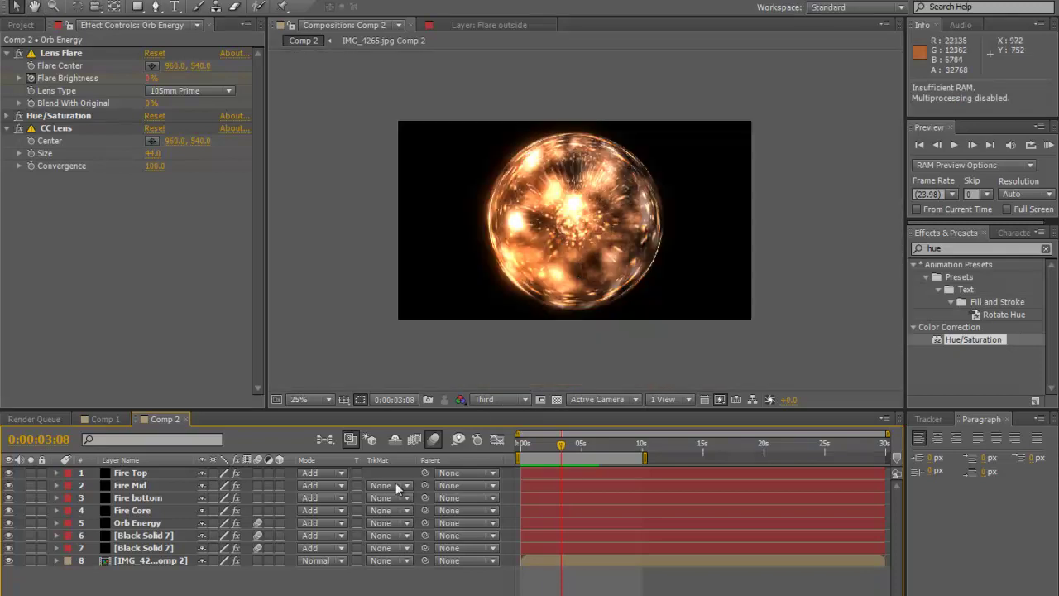
Look through the lower particle, Fire Core and Orb Energy layers' effects and hide the Orb Energy layer.
{"action": "left_click", "coordinate": [149, 549]}
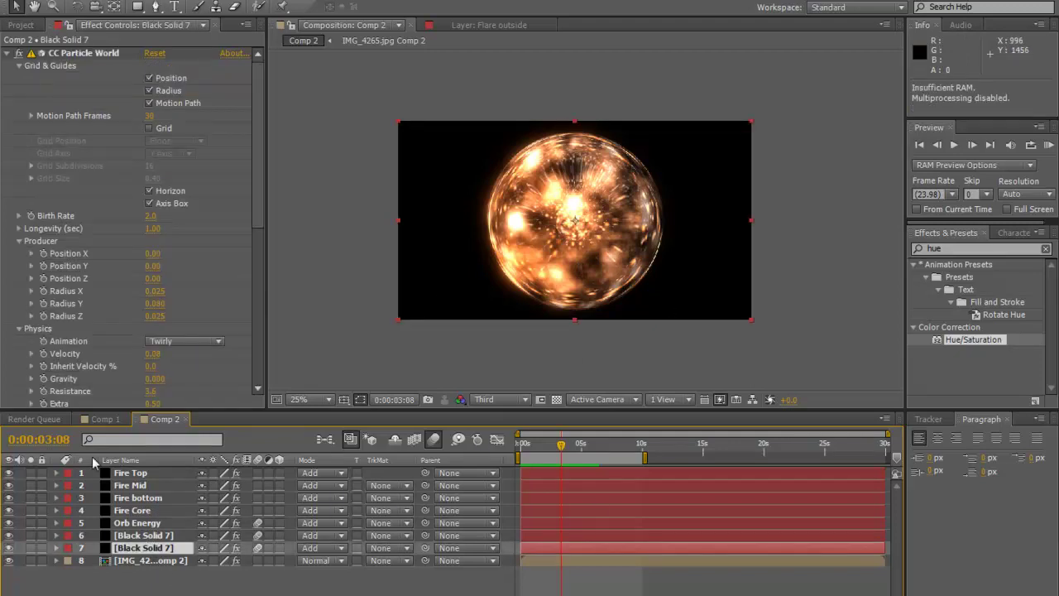
{"action": "left_click", "coordinate": [132, 510]}
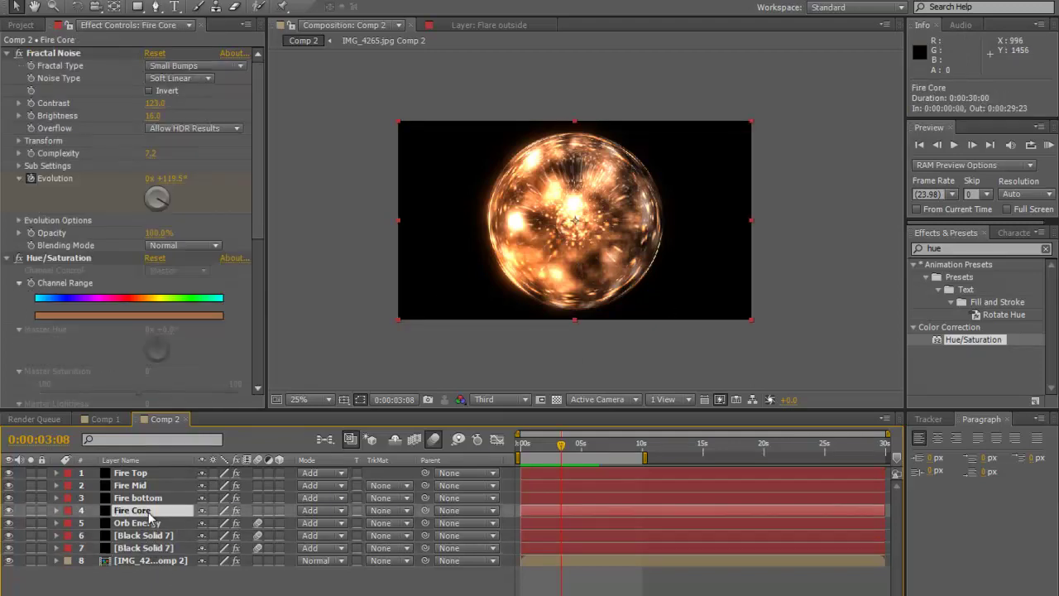
{"action": "left_click", "coordinate": [141, 523]}
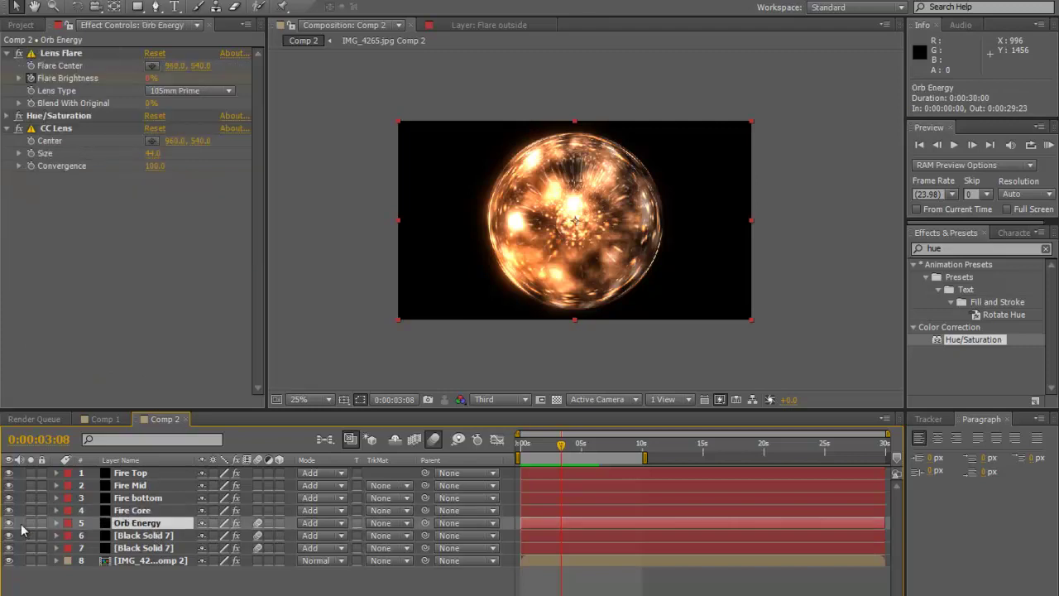
{"action": "left_click", "coordinate": [9, 523]}
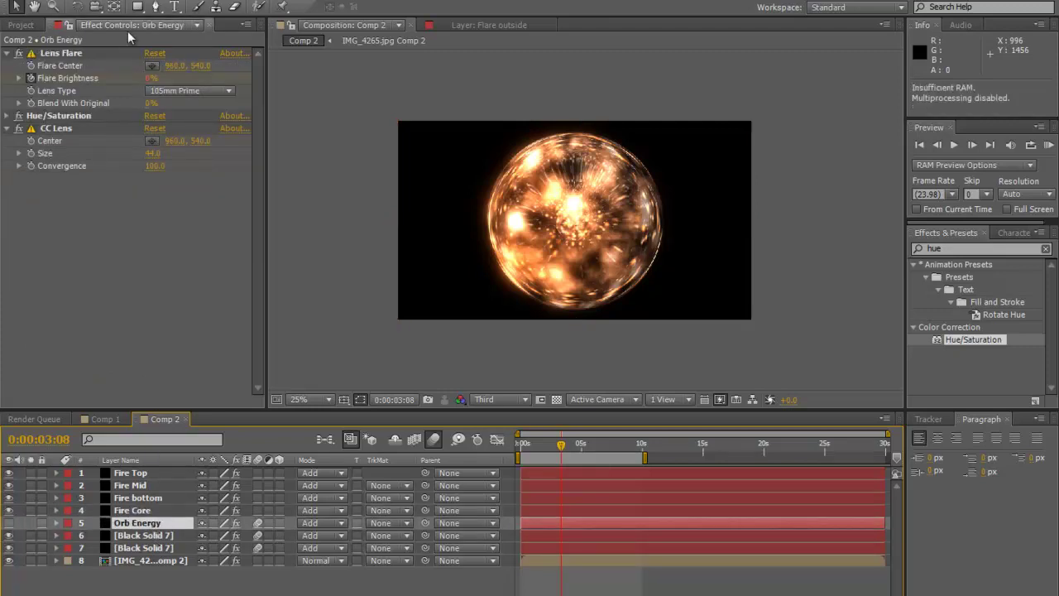
Create a 1920 × 1080 px black solid with the Optical Flares effect directly above the hidden Orb Energy layer.
{"action": "left_click", "coordinate": [137, 2]}
{"action": "mouse_move", "coordinate": [145, 6]}
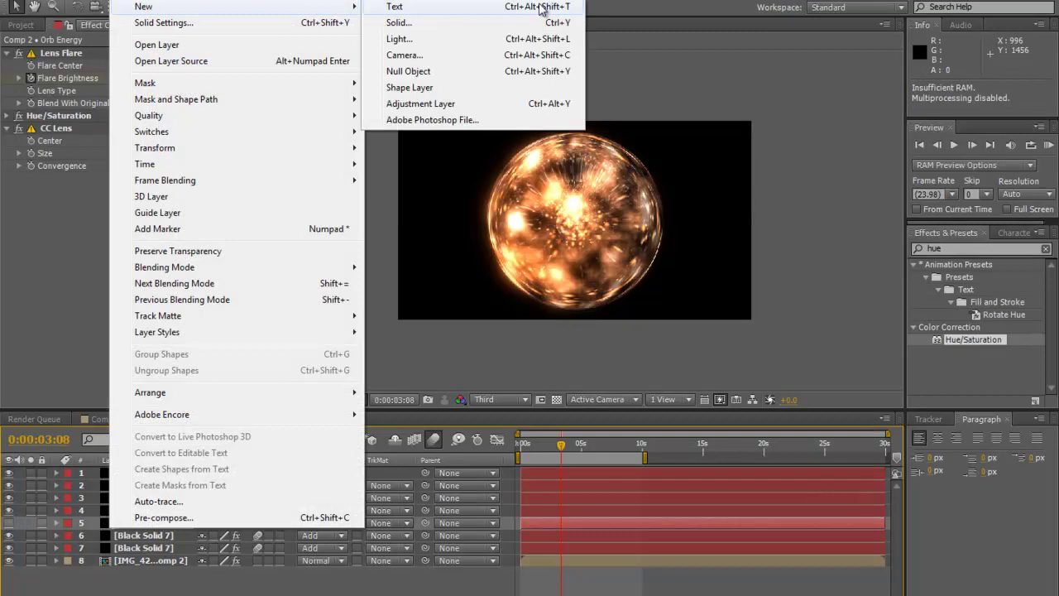
{"action": "left_click", "coordinate": [439, 25]}
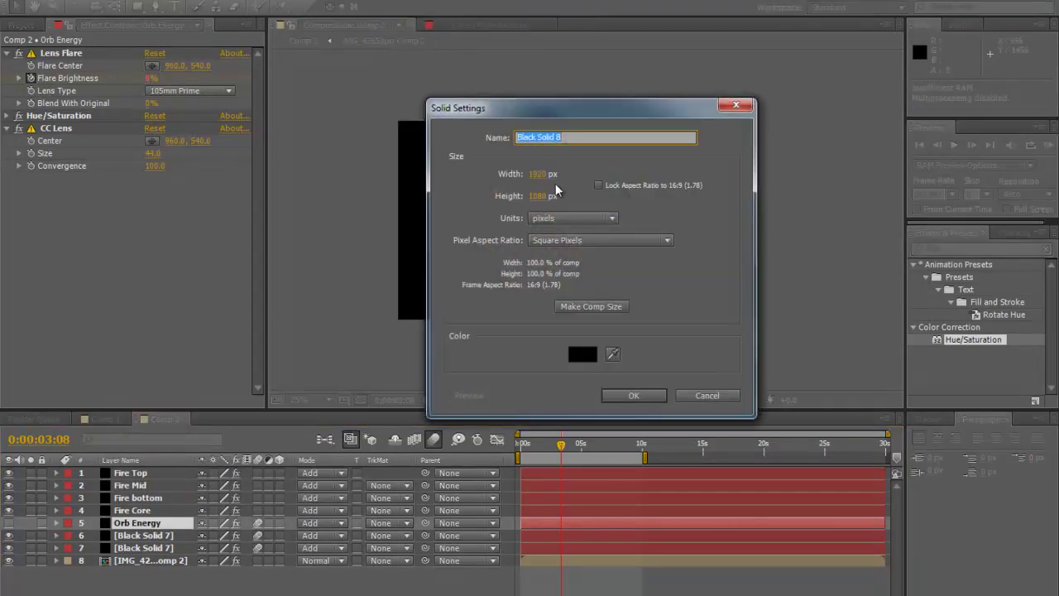
{"action": "left_click", "coordinate": [636, 395]}
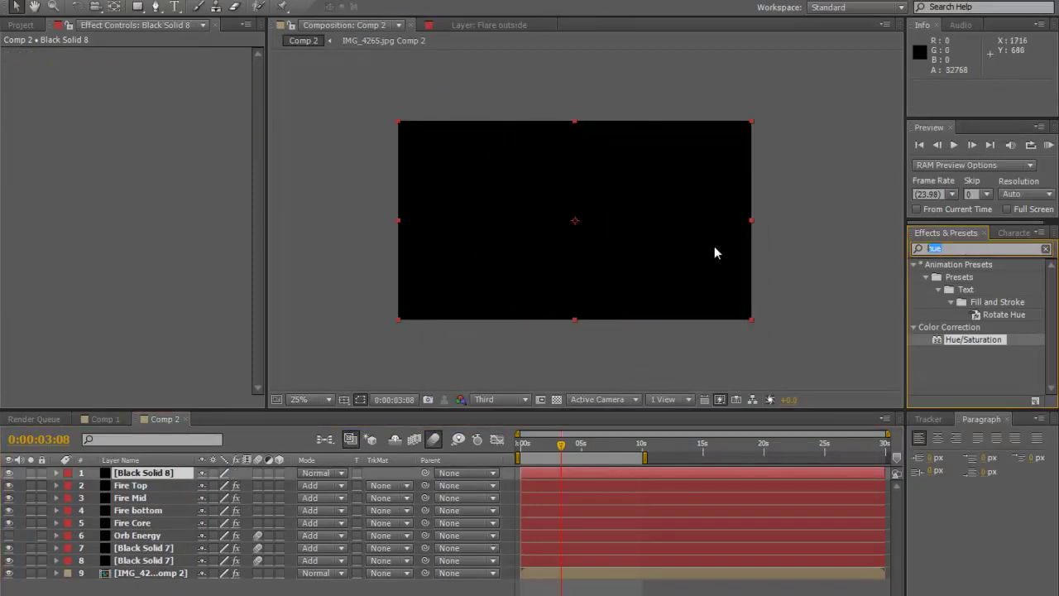
{"action": "type", "text": "opti"}
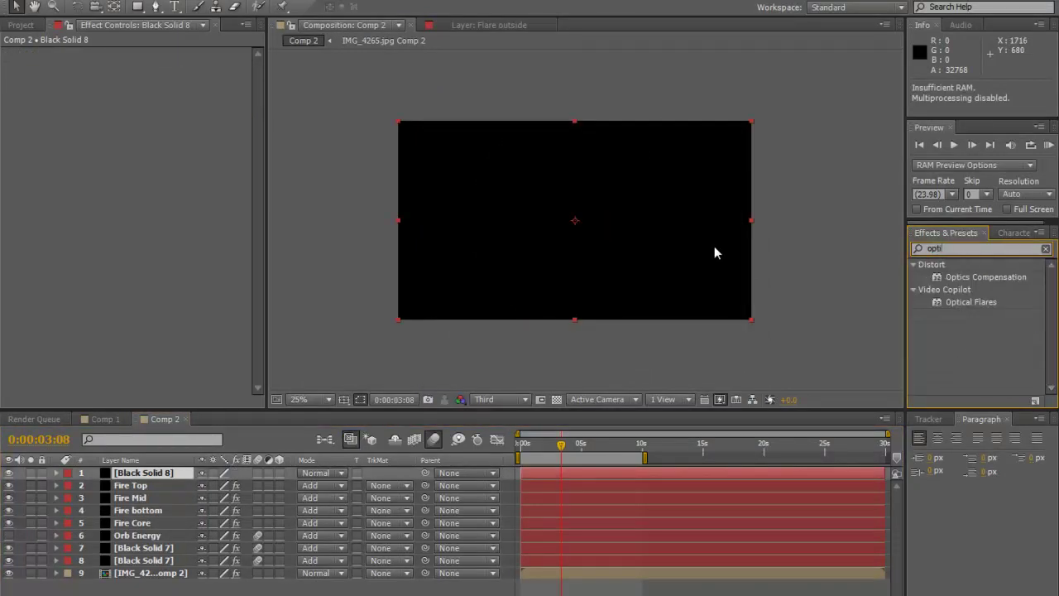
{"action": "left_click_drag", "start_coordinate": [947, 303], "coordinate": [147, 536]}
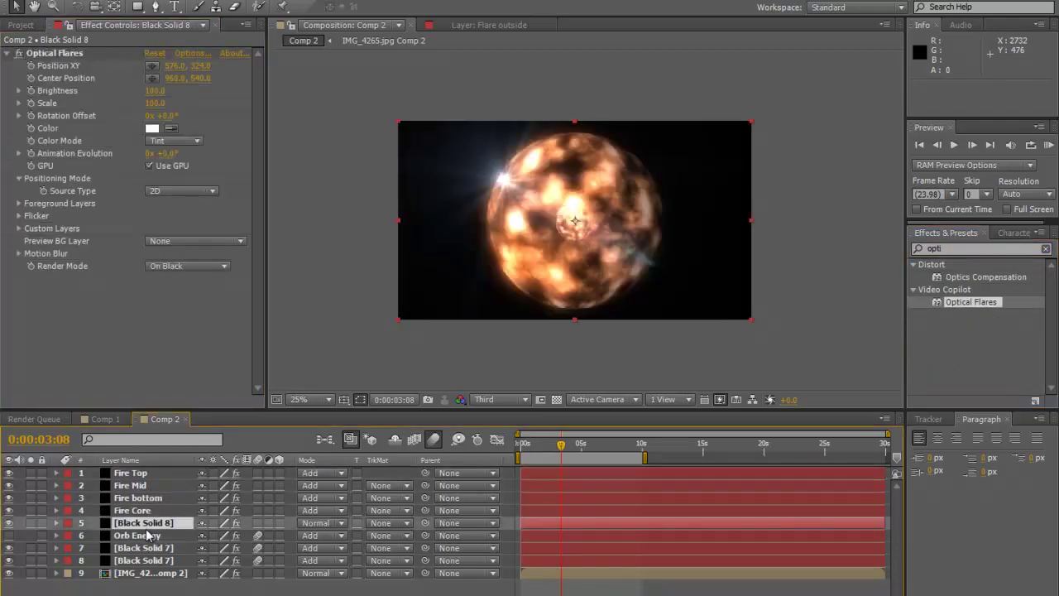
Rename the new flare solid "Optical Lfares Orb Energy".
{"action": "right_click", "coordinate": [145, 523]}
{"action": "left_click", "coordinate": [207, 521]}
{"action": "type", "text": "Opti"}
{"action": "type", "text": "cal Fl"}
{"action": "type", "text": "ares Orb Energy"}
{"action": "key", "text": "Return"}
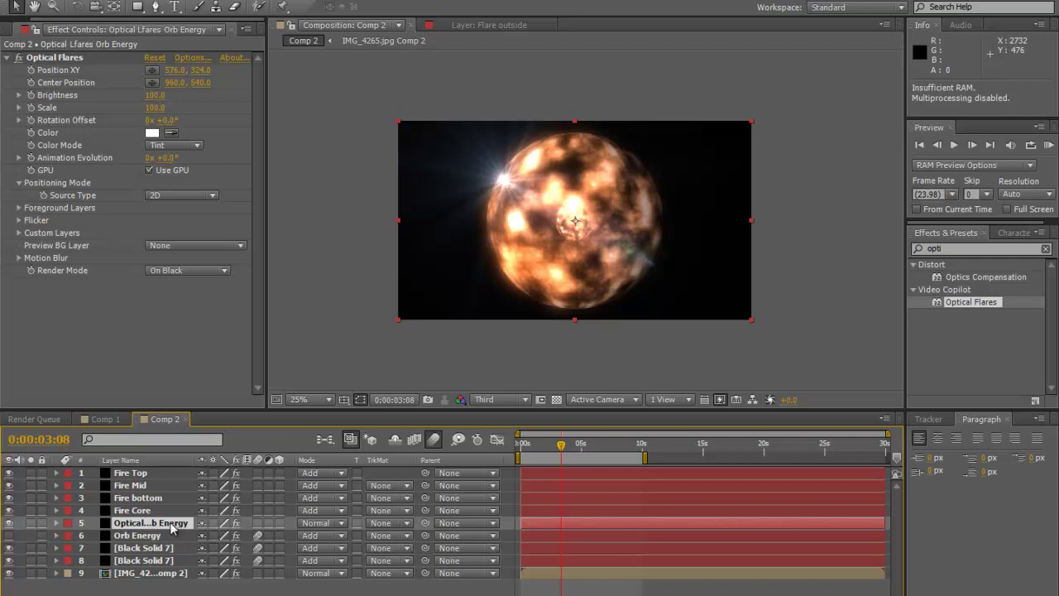
Open the new layer's Optical Flares options and remove every default lens object from the stack.
{"action": "left_click", "coordinate": [152, 538]}
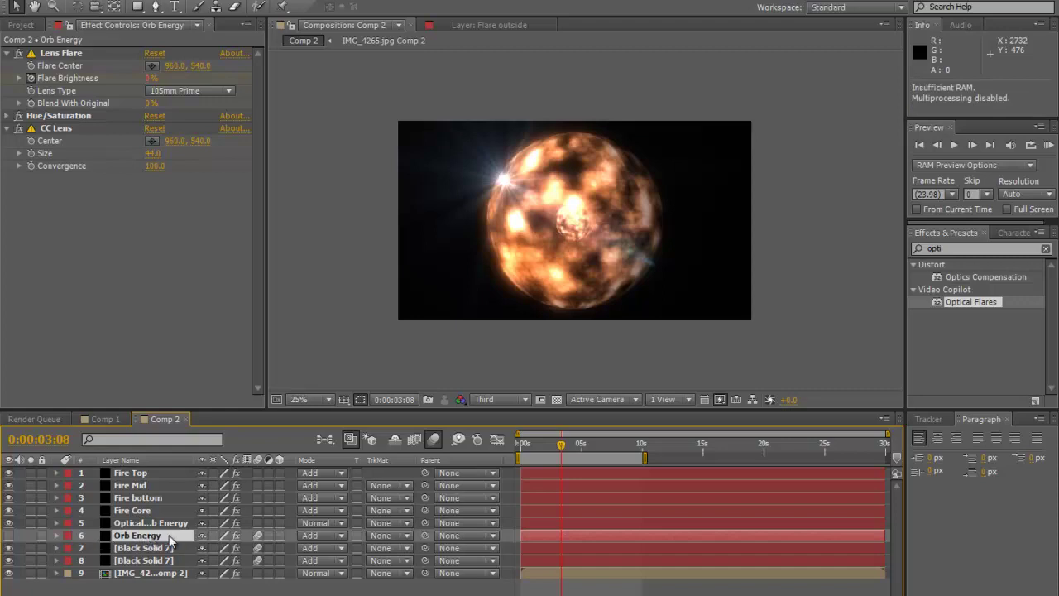
{"action": "left_click", "coordinate": [146, 524]}
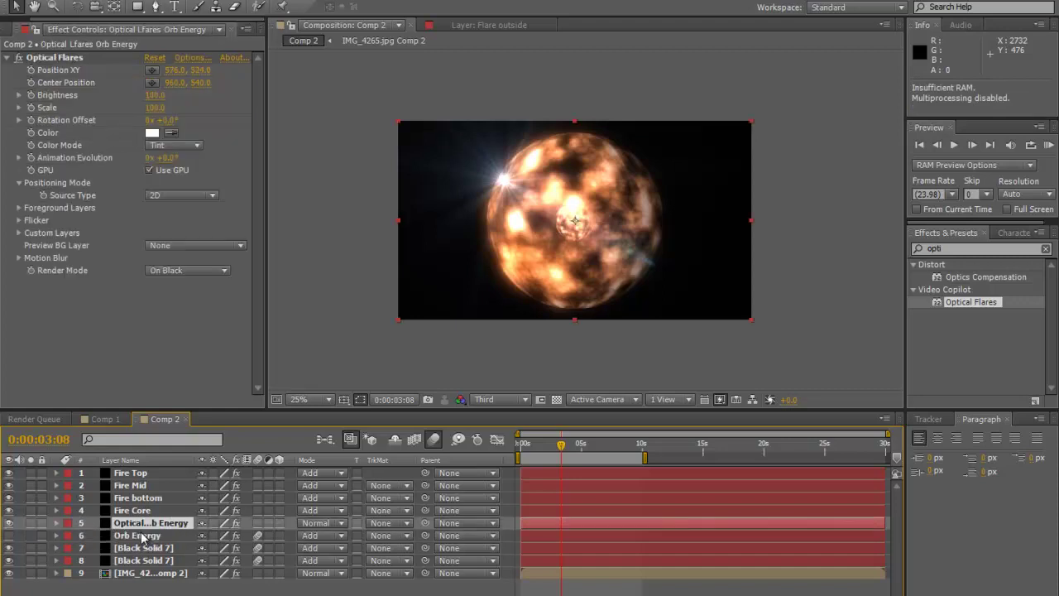
{"action": "left_click", "coordinate": [187, 57]}
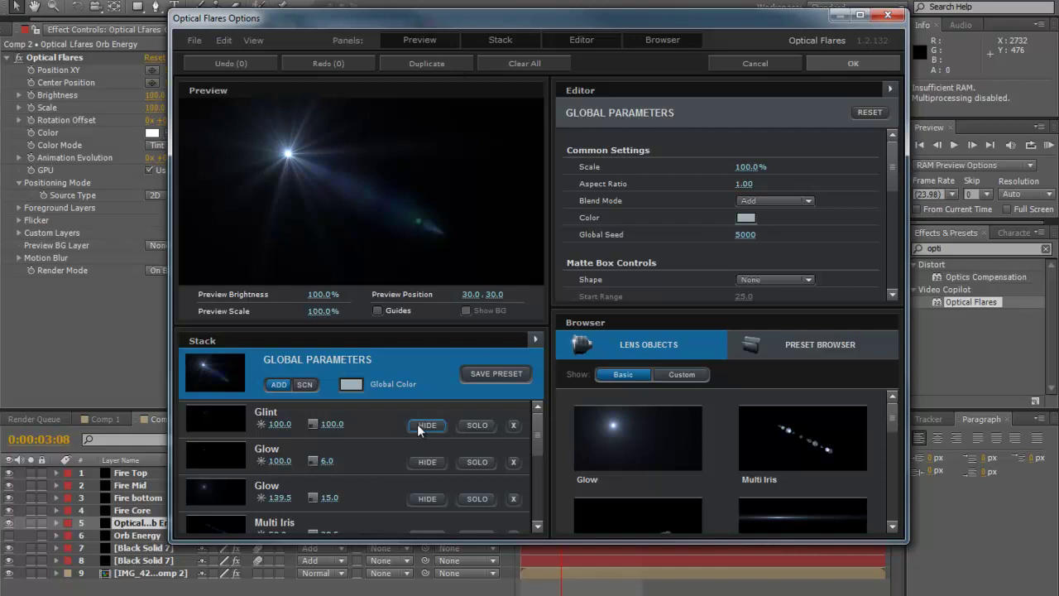
{"action": "left_click", "coordinate": [514, 425]}
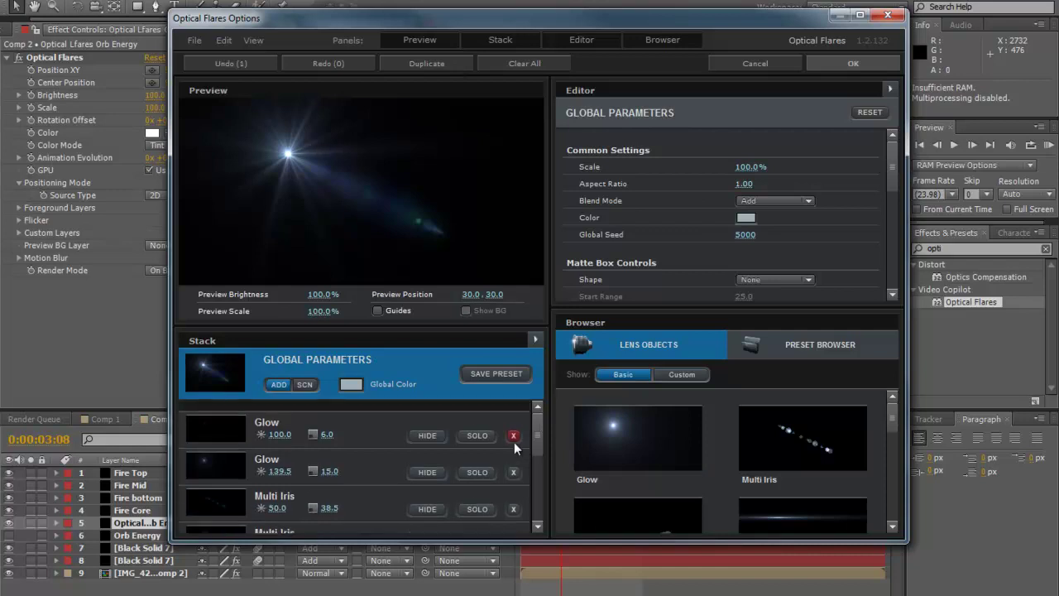
{"action": "left_click", "coordinate": [513, 431]}
{"action": "left_click", "coordinate": [512, 440]}
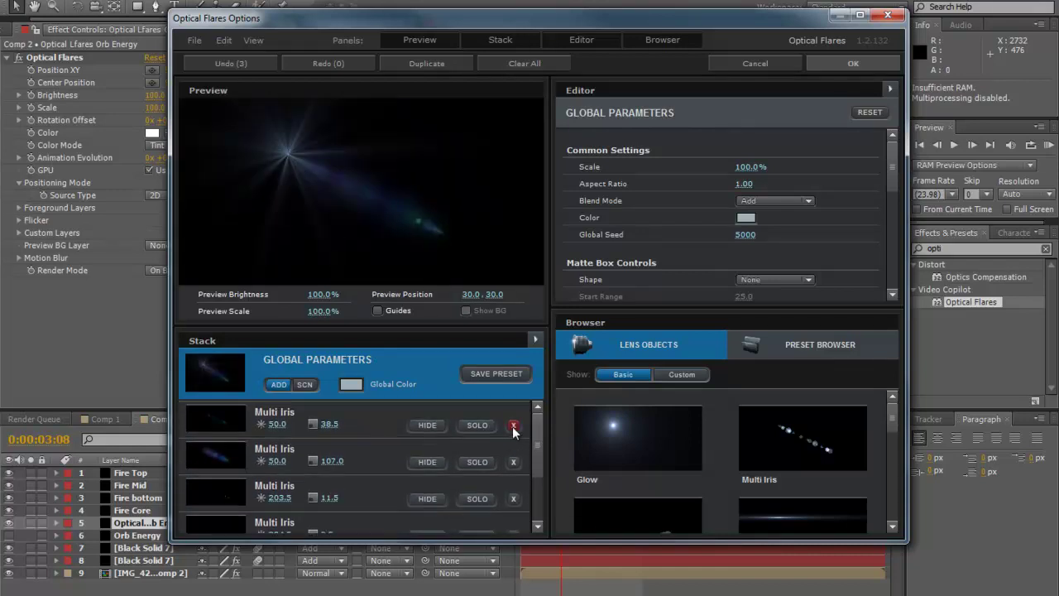
{"action": "left_click", "coordinate": [514, 454]}
{"action": "left_click", "coordinate": [513, 457]}
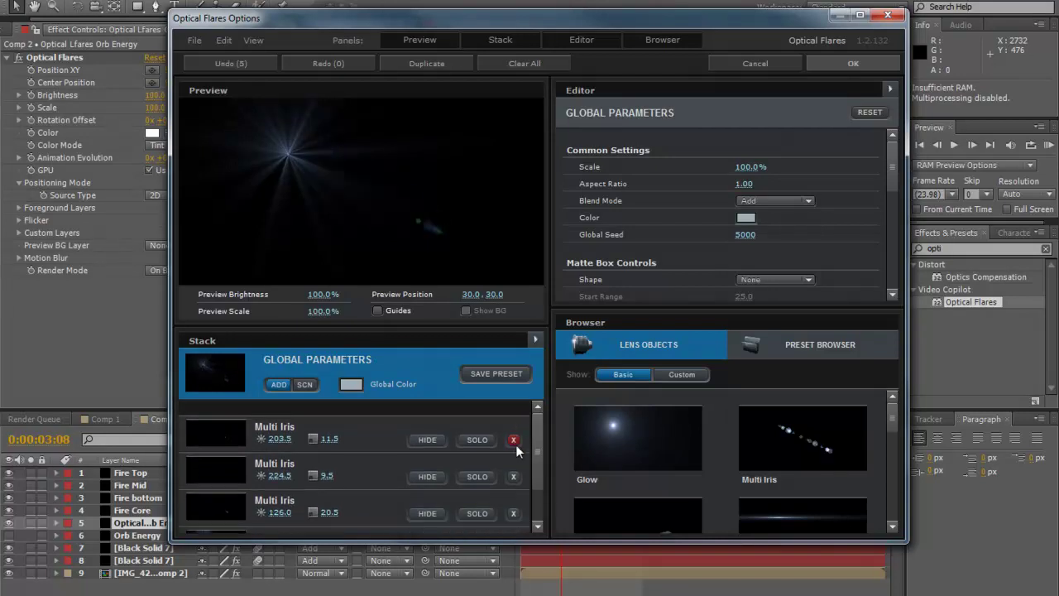
{"action": "left_click", "coordinate": [513, 427]}
{"action": "left_click", "coordinate": [513, 434]}
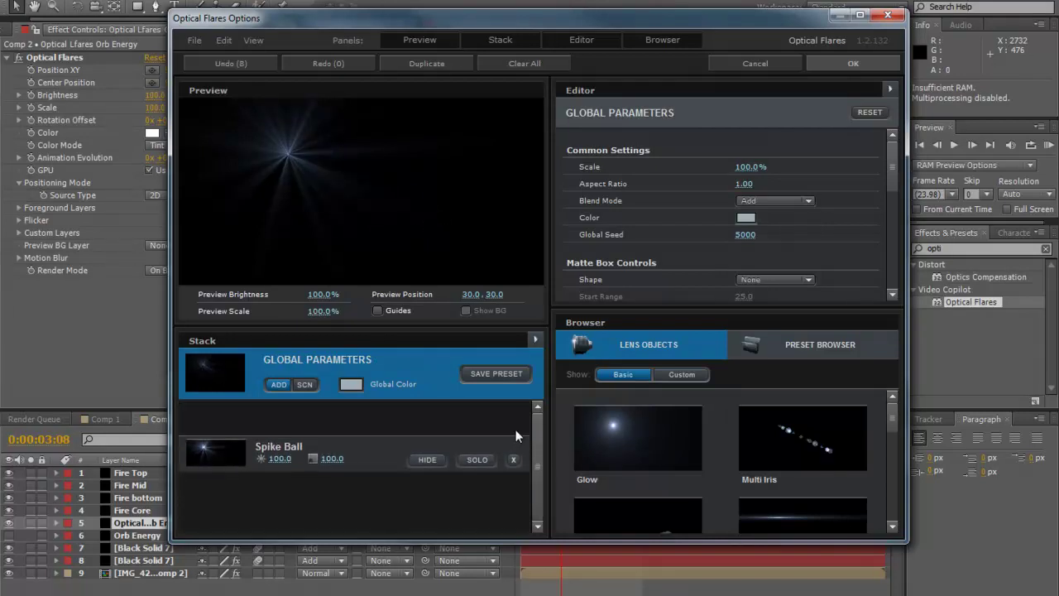
{"action": "left_click", "coordinate": [513, 430]}
{"action": "left_click", "coordinate": [514, 430]}
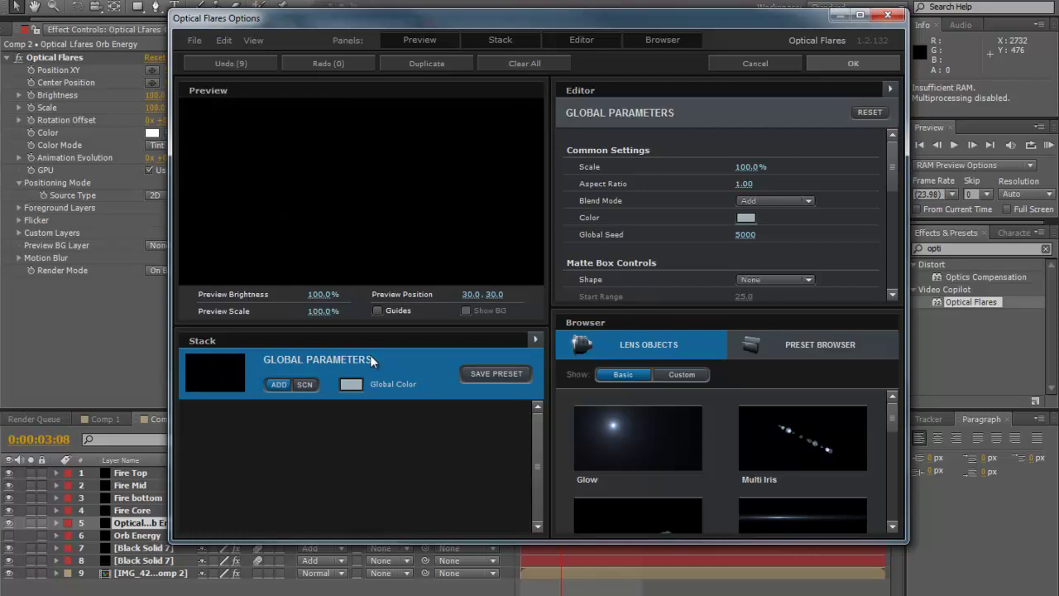
Add the basic Glow and Shimmer lens objects to the empty flare stack.
{"action": "left_click", "coordinate": [617, 470]}
{"action": "scroll", "coordinate": [890, 432], "scroll_direction": "down", "scroll_amount": 2}
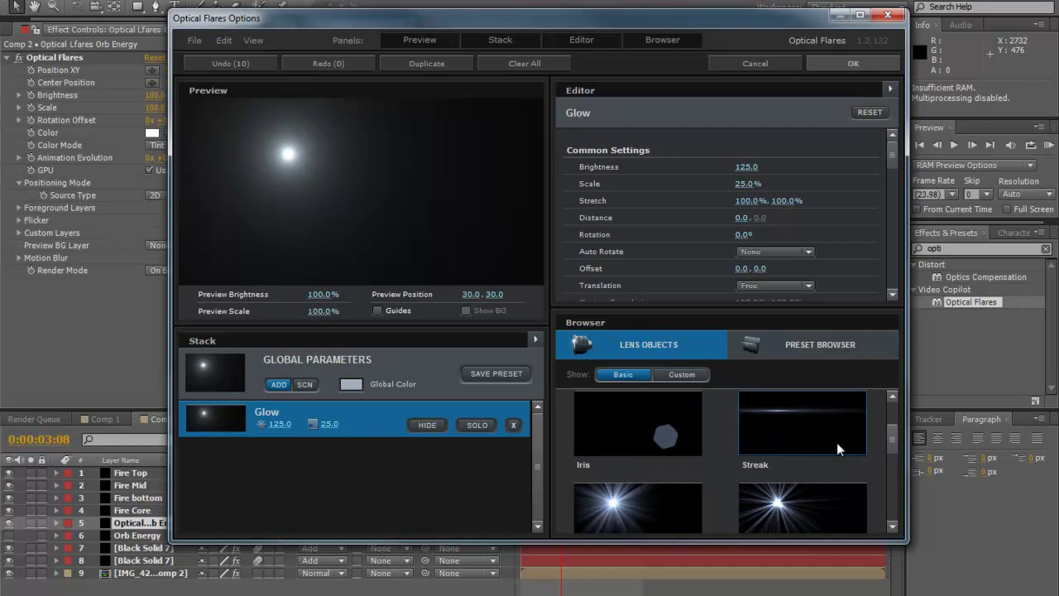
{"action": "mouse_move", "coordinate": [891, 440]}
{"action": "left_mouse_down"}
{"action": "mouse_move", "coordinate": [892, 509]}
{"action": "mouse_move", "coordinate": [888, 483]}
{"action": "left_mouse_up"}
{"action": "left_click", "coordinate": [637, 520]}
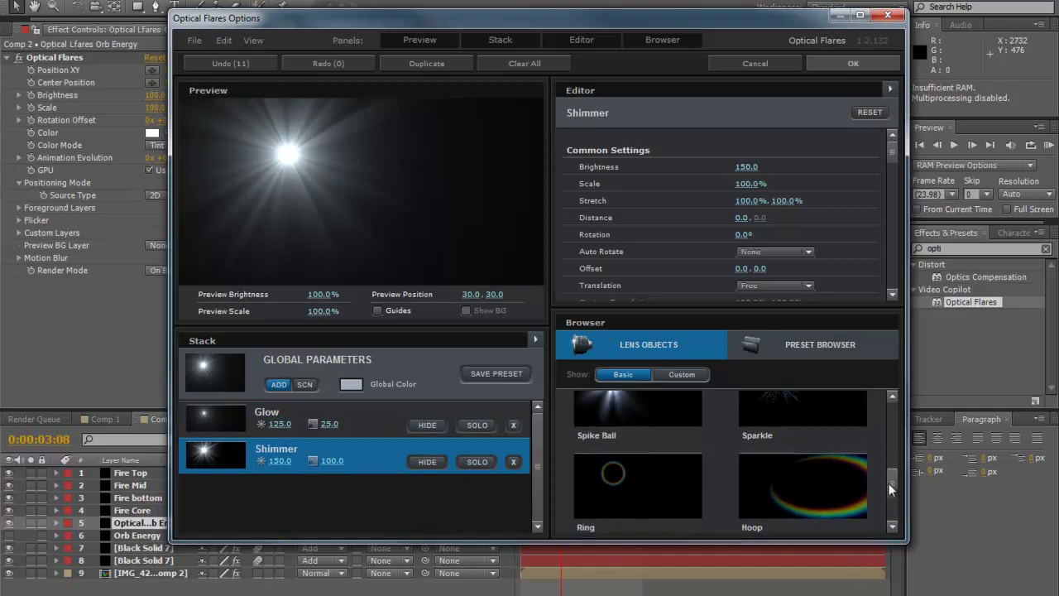
Add the custom Cool Lens Orbs, a hoop and Random Stripes lens objects to the flare stack.
{"action": "left_click", "coordinate": [699, 378]}
{"action": "left_click_drag", "start_coordinate": [892, 427], "coordinate": [891, 461]}
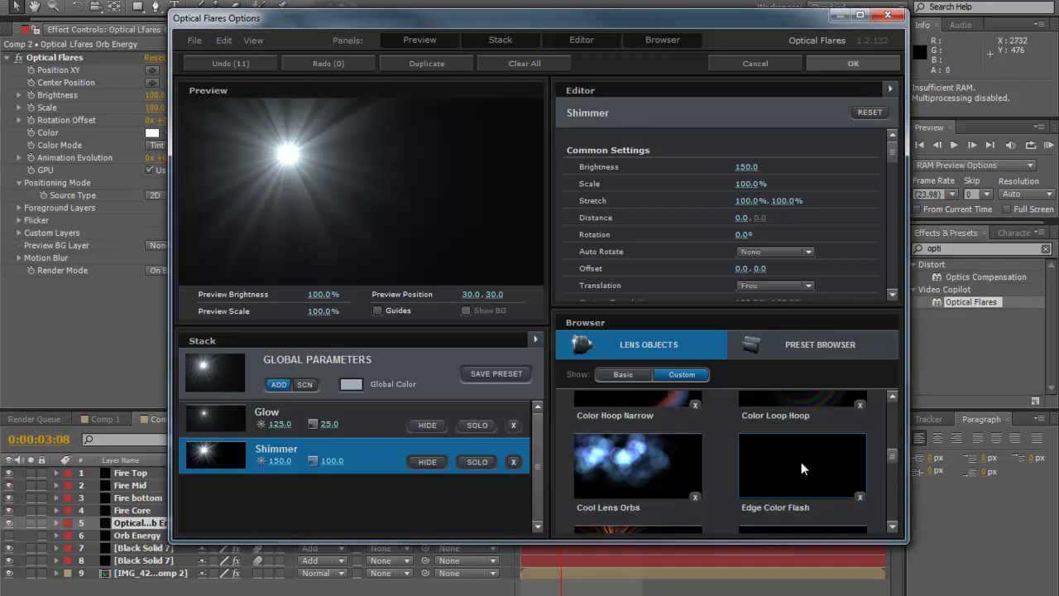
{"action": "left_click", "coordinate": [643, 452]}
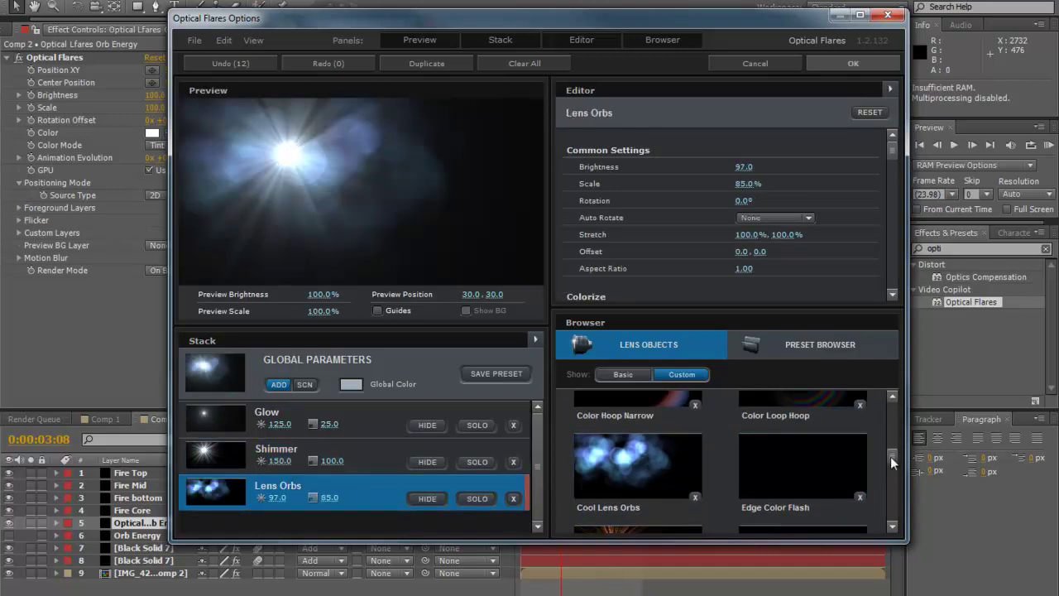
{"action": "mouse_move", "coordinate": [893, 456]}
{"action": "left_mouse_down"}
{"action": "mouse_move", "coordinate": [892, 521]}
{"action": "mouse_move", "coordinate": [889, 490]}
{"action": "left_mouse_up"}
{"action": "left_click", "coordinate": [639, 463]}
{"action": "left_click_drag", "start_coordinate": [891, 480], "coordinate": [894, 478]}
{"action": "left_click", "coordinate": [625, 485]}
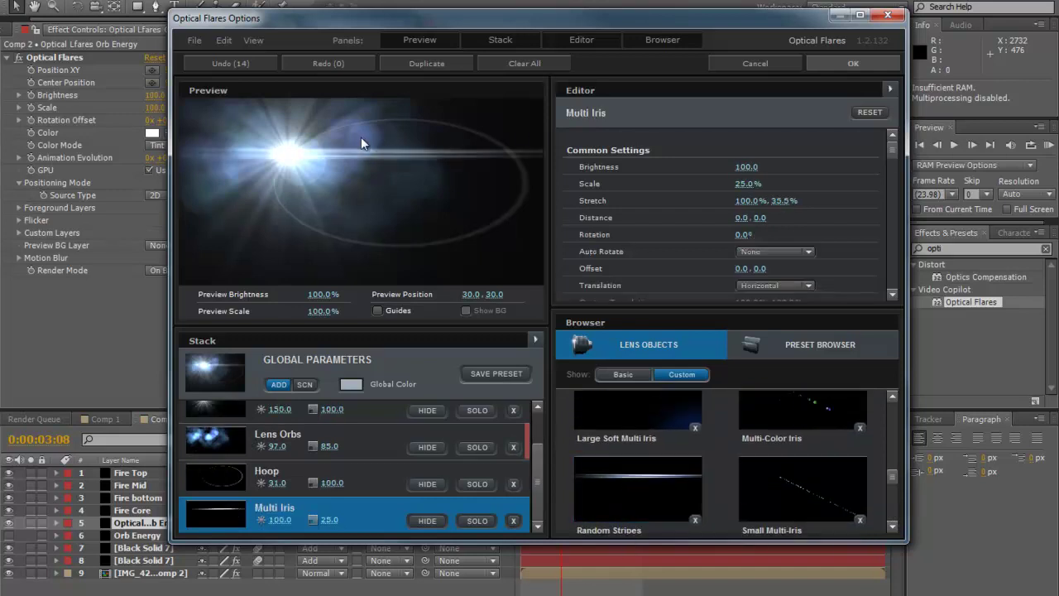
Set the flare's global color to the golden orange AF832E.
{"action": "left_click_drag", "start_coordinate": [891, 152], "coordinate": [895, 160]}
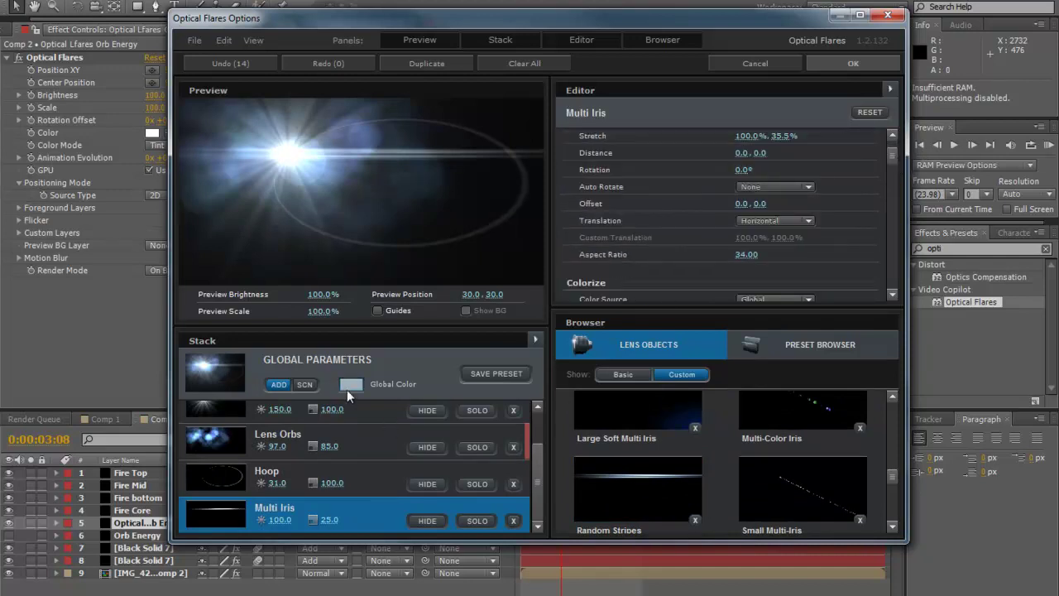
{"action": "left_click", "coordinate": [348, 385]}
{"action": "left_click_drag", "start_coordinate": [414, 452], "coordinate": [415, 469]}
{"action": "mouse_move", "coordinate": [364, 396]}
{"action": "left_mouse_down"}
{"action": "mouse_move", "coordinate": [383, 398]}
{"action": "mouse_move", "coordinate": [356, 362]}
{"action": "mouse_move", "coordinate": [364, 393]}
{"action": "mouse_move", "coordinate": [354, 386]}
{"action": "mouse_move", "coordinate": [378, 397]}
{"action": "mouse_move", "coordinate": [389, 377]}
{"action": "mouse_move", "coordinate": [338, 359]}
{"action": "left_mouse_up"}
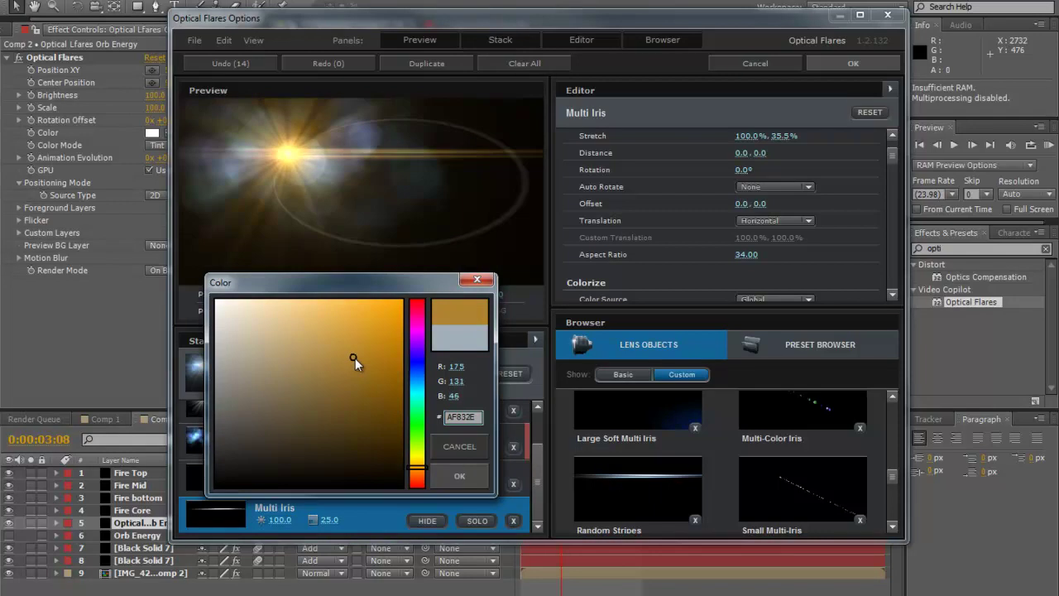
{"action": "left_click", "coordinate": [456, 477]}
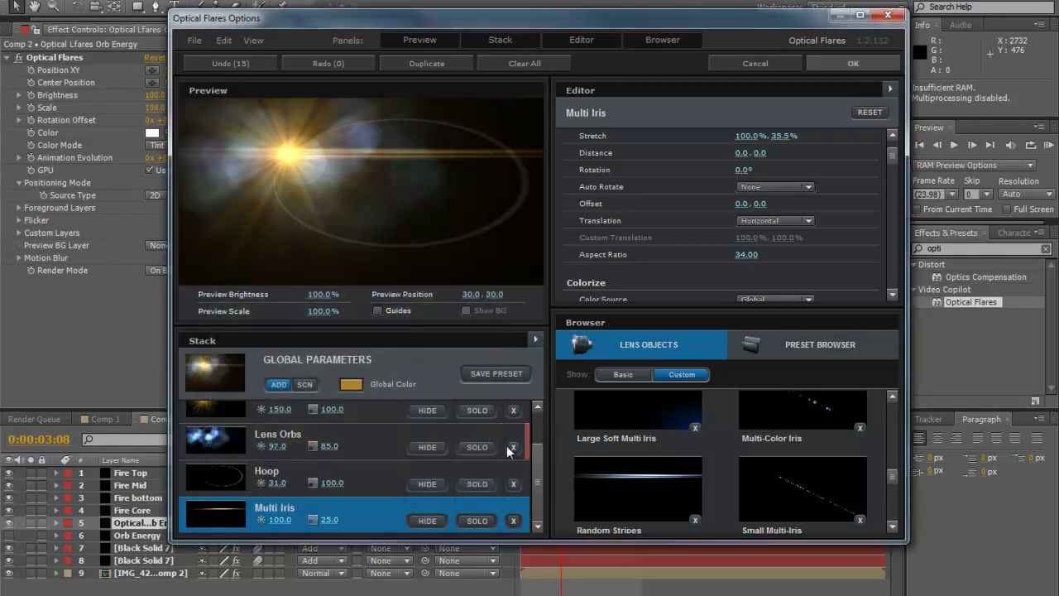
Set Color 1 of the Lens Orbs object to the beige BBAD87 and apply the flare design to the layer.
{"action": "left_click", "coordinate": [284, 467]}
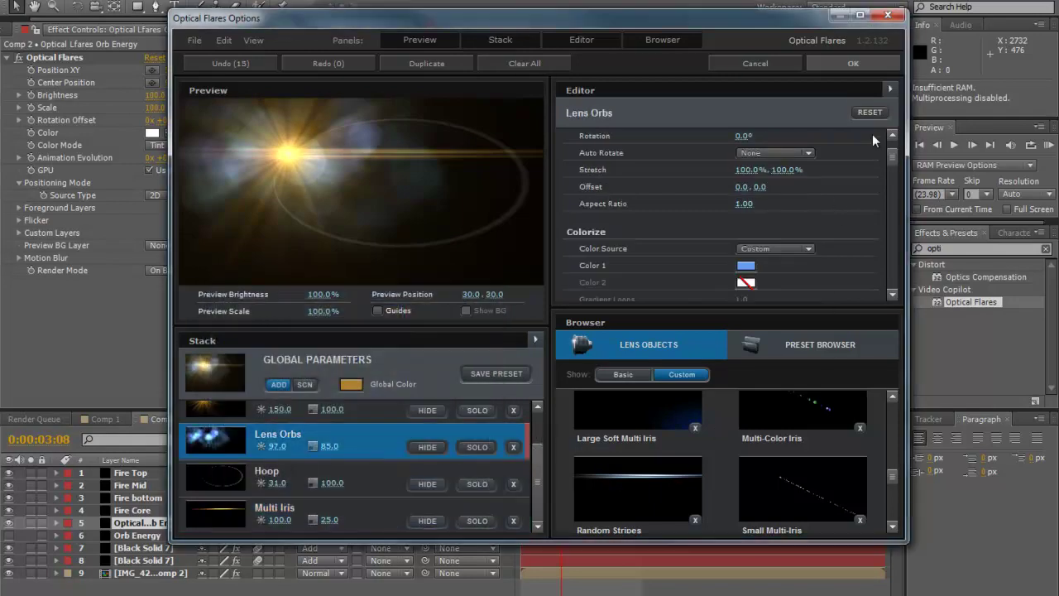
{"action": "left_click_drag", "start_coordinate": [888, 157], "coordinate": [894, 160]}
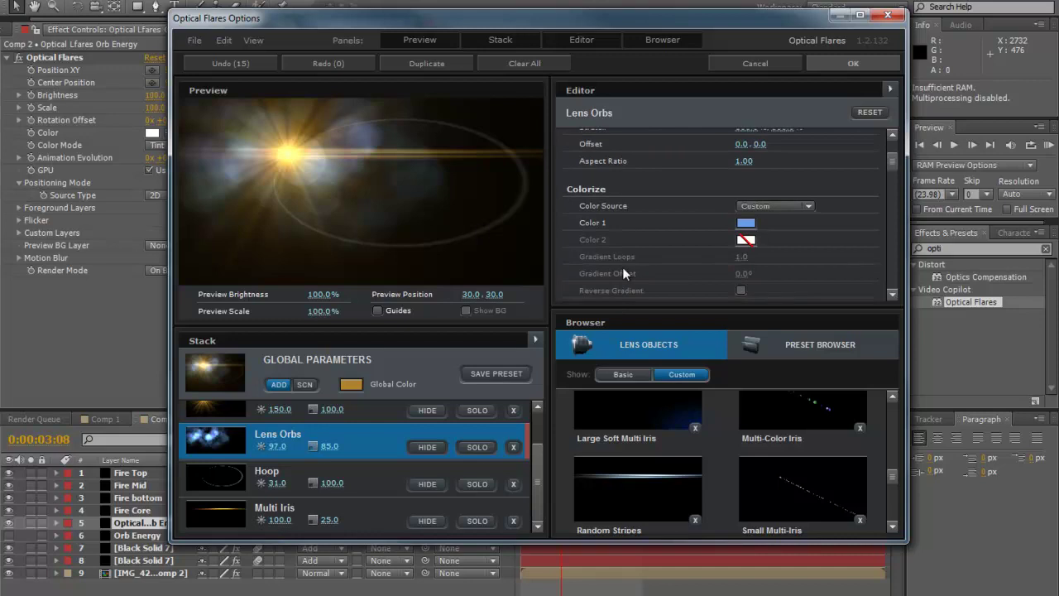
{"action": "left_click", "coordinate": [749, 227]}
{"action": "left_click_drag", "start_coordinate": [813, 221], "coordinate": [814, 304]}
{"action": "left_click", "coordinate": [745, 152]}
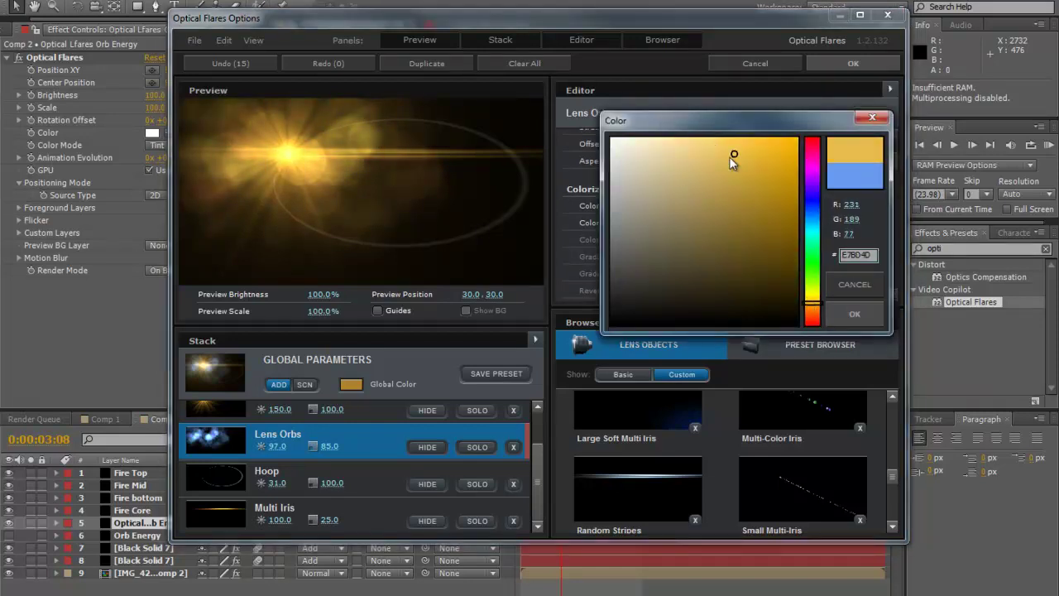
{"action": "mouse_move", "coordinate": [662, 236]}
{"action": "left_mouse_down"}
{"action": "mouse_move", "coordinate": [709, 225]}
{"action": "mouse_move", "coordinate": [651, 230]}
{"action": "mouse_move", "coordinate": [667, 189]}
{"action": "mouse_move", "coordinate": [651, 178]}
{"action": "mouse_move", "coordinate": [672, 156]}
{"action": "mouse_move", "coordinate": [897, 172]}
{"action": "left_mouse_up"}
{"action": "left_click_drag", "start_coordinate": [679, 174], "coordinate": [633, 187]}
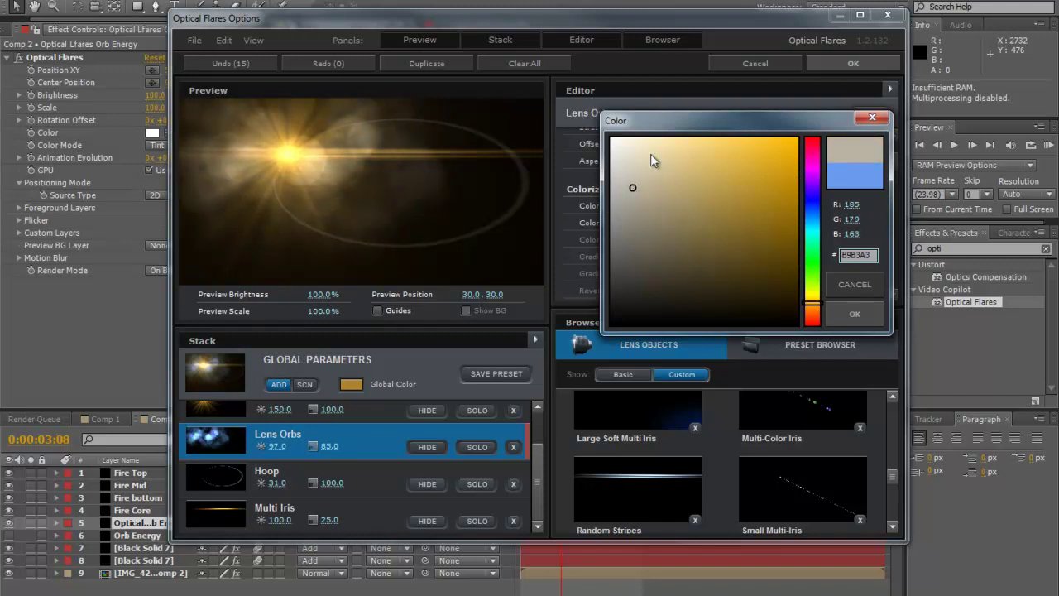
{"action": "left_click", "coordinate": [667, 181]}
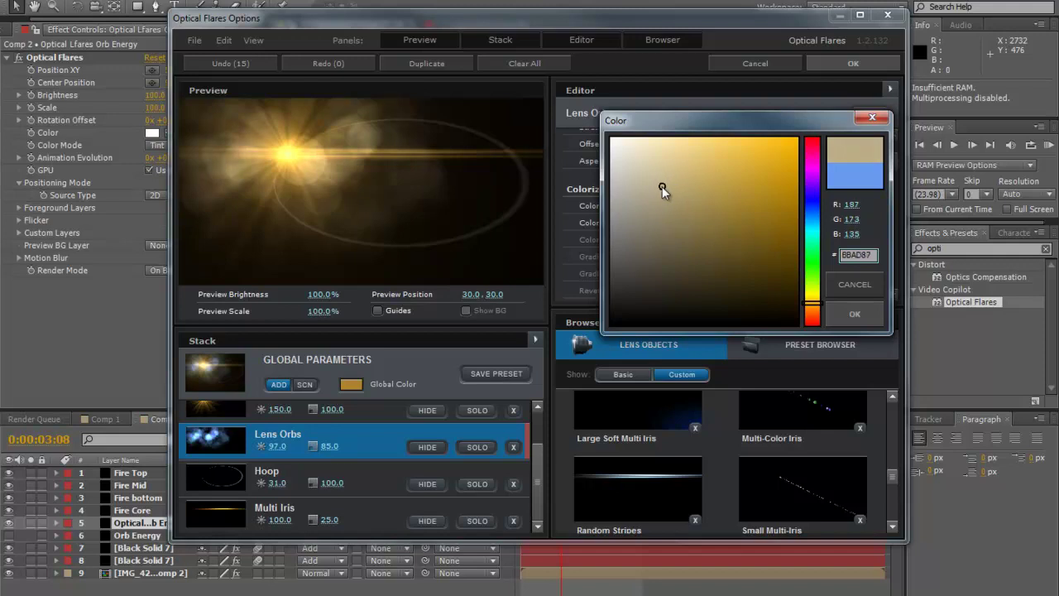
{"action": "left_click", "coordinate": [861, 318]}
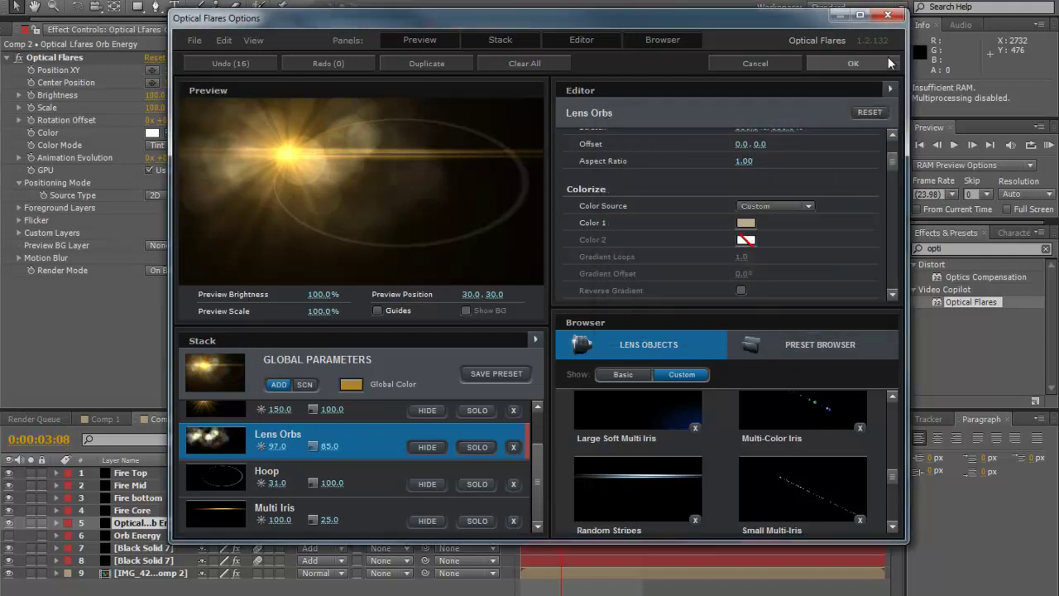
{"action": "left_click", "coordinate": [883, 62]}
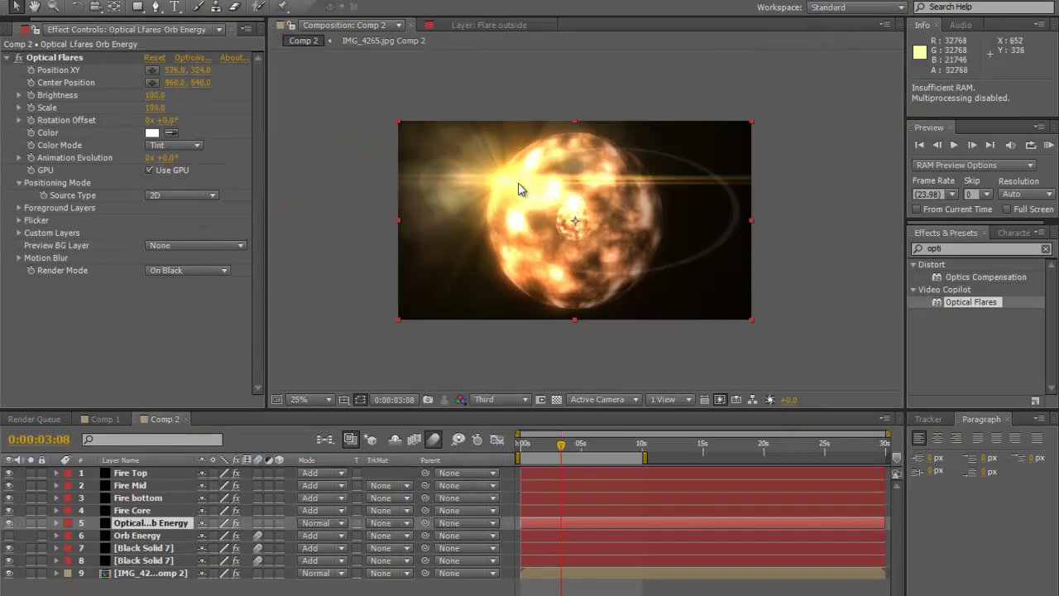
Position the flare at the orb's centre, 960, 540, comparing it with the CC Lens center of the upper Black Solid 7 layer.
{"action": "left_click", "coordinate": [61, 58]}
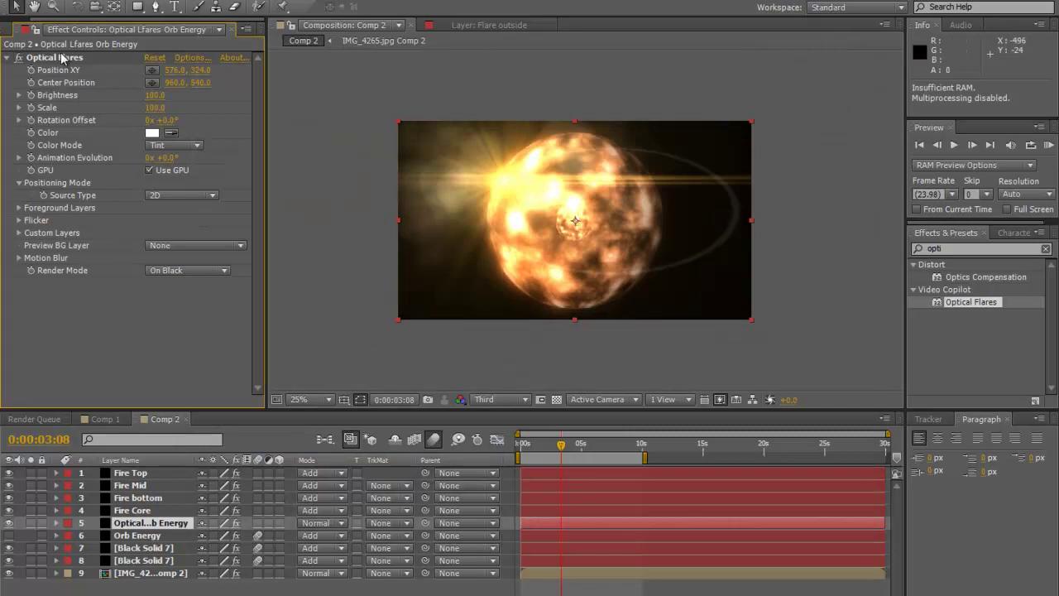
{"action": "left_click", "coordinate": [163, 525]}
{"action": "left_click", "coordinate": [58, 58]}
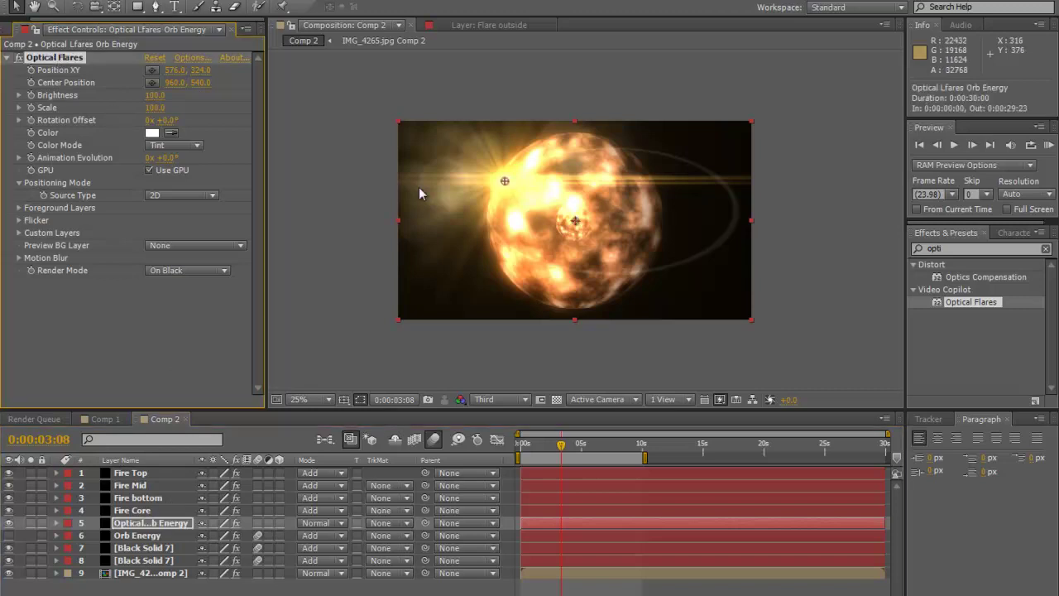
{"action": "left_click_drag", "start_coordinate": [505, 182], "coordinate": [577, 225]}
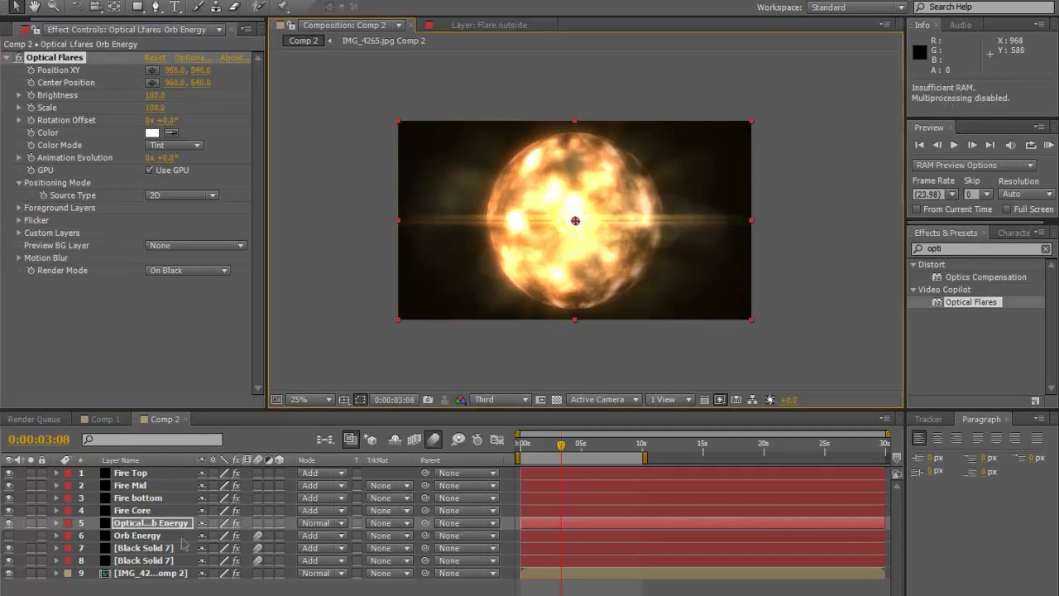
{"action": "left_click", "coordinate": [137, 548]}
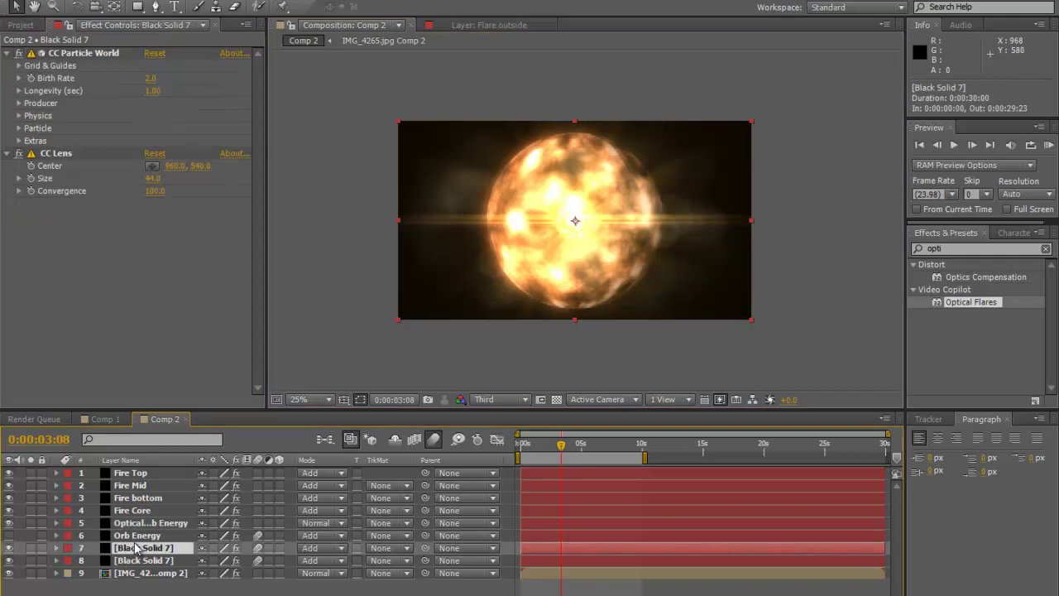
{"action": "left_click", "coordinate": [58, 153]}
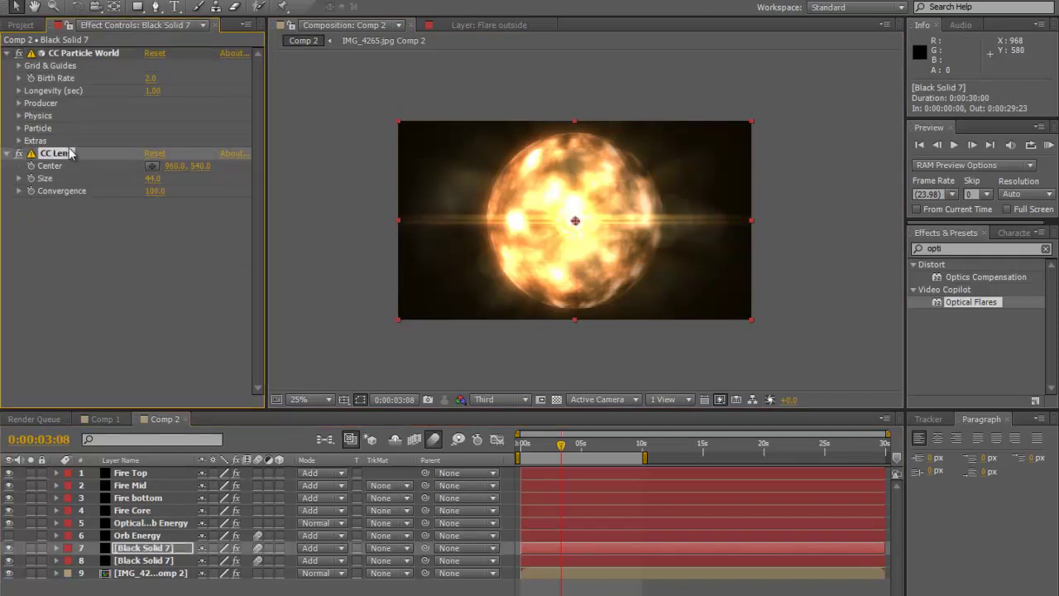
{"action": "left_click", "coordinate": [144, 526]}
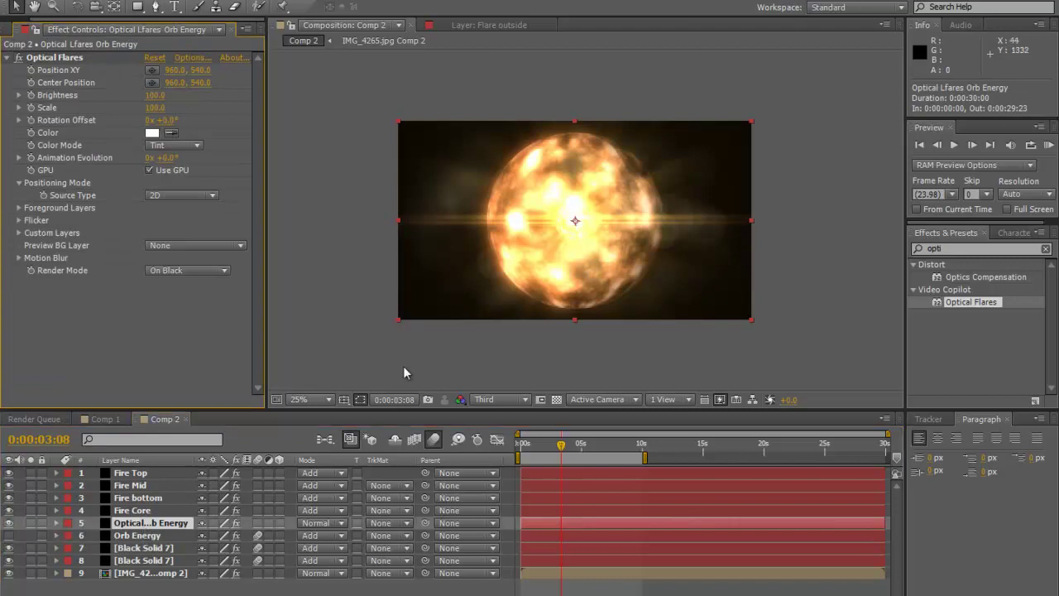
Paste the CC Lens effect onto the Optical Flares orb layer and set the flare's brightness to 40 and scale to 80.
{"action": "key", "text": "ctrl+v"}
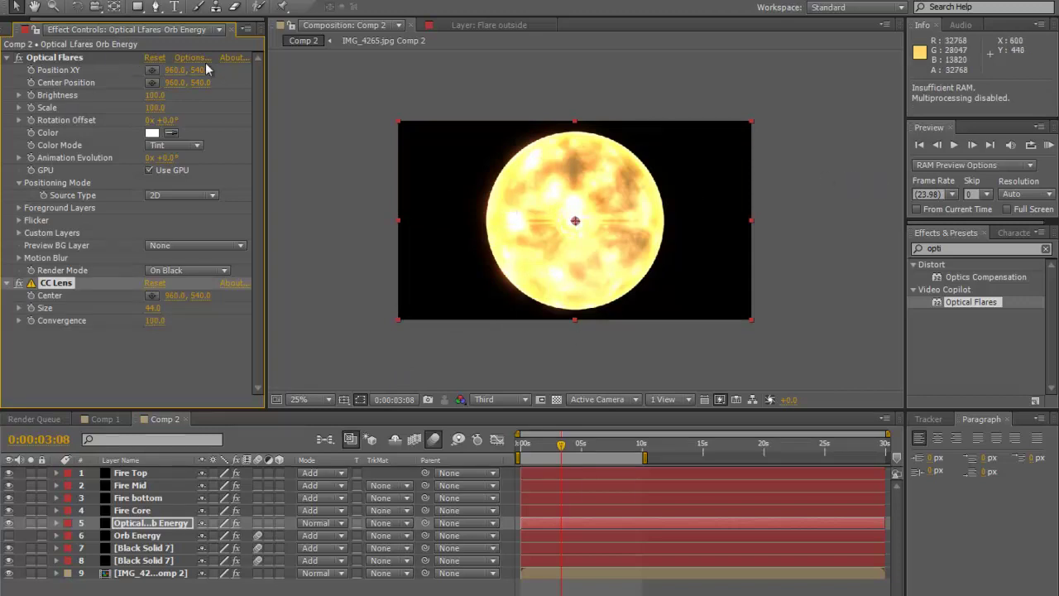
{"action": "mouse_move", "coordinate": [150, 98]}
{"action": "left_mouse_down"}
{"action": "mouse_move", "coordinate": [138, 107]}
{"action": "mouse_move", "coordinate": [178, 96]}
{"action": "mouse_move", "coordinate": [166, 117]}
{"action": "mouse_move", "coordinate": [137, 107]}
{"action": "mouse_move", "coordinate": [165, 111]}
{"action": "left_mouse_up"}
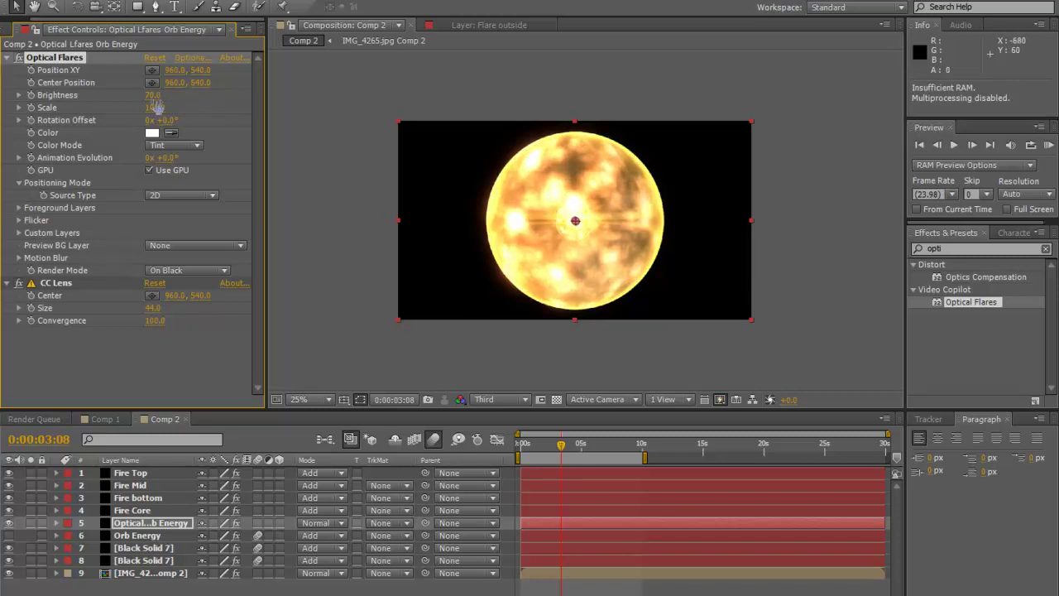
{"action": "left_click_drag", "start_coordinate": [149, 95], "coordinate": [151, 96]}
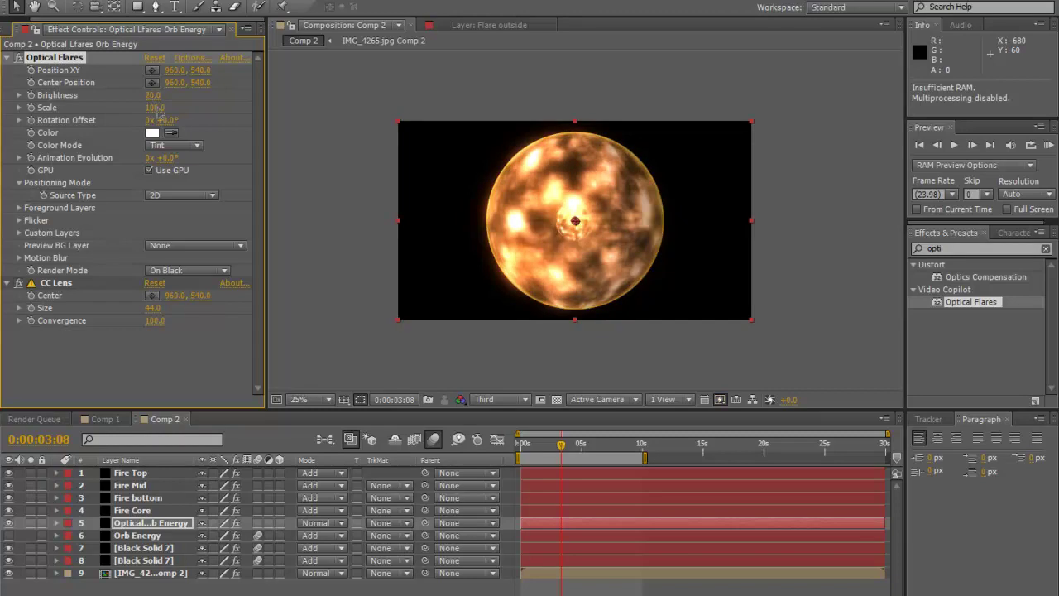
{"action": "left_click_drag", "start_coordinate": [165, 108], "coordinate": [117, 122]}
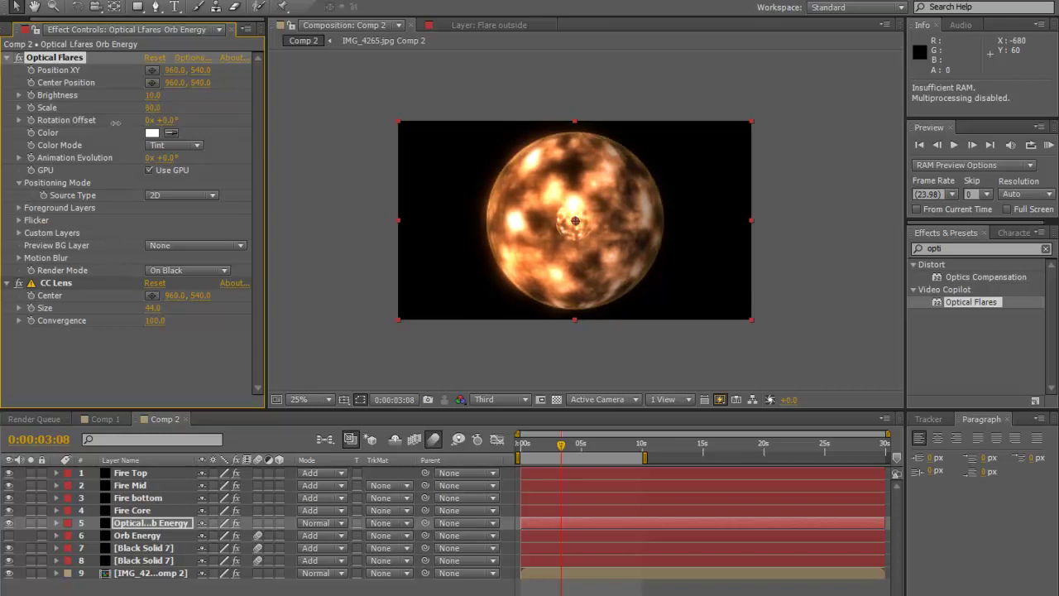
{"action": "left_click_drag", "start_coordinate": [153, 95], "coordinate": [155, 99]}
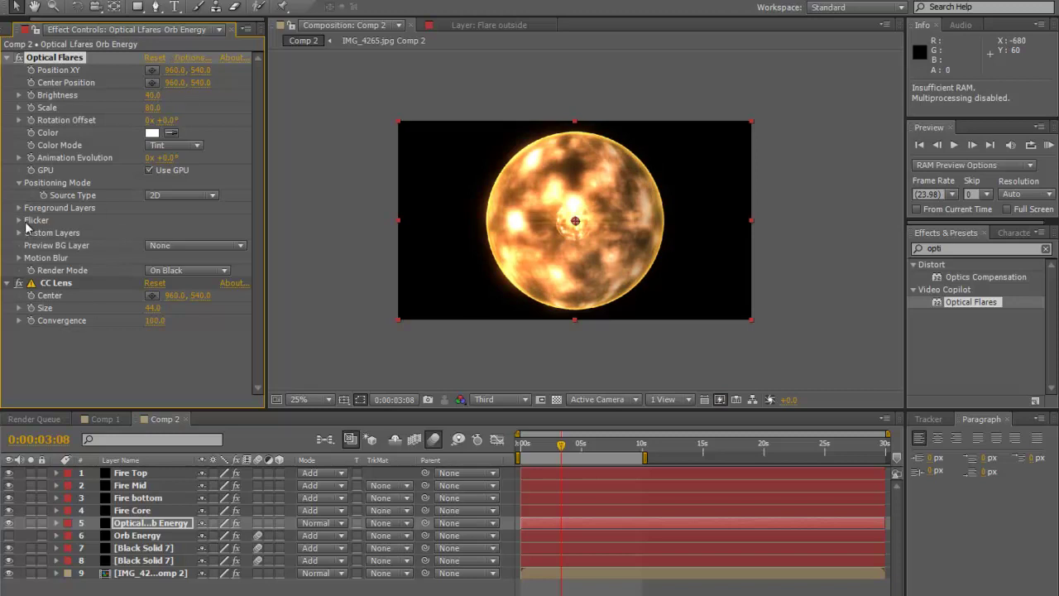
Set the flare's flicker speed to 10 and flicker amount to 80, and preview the animation.
{"action": "left_click", "coordinate": [20, 222]}
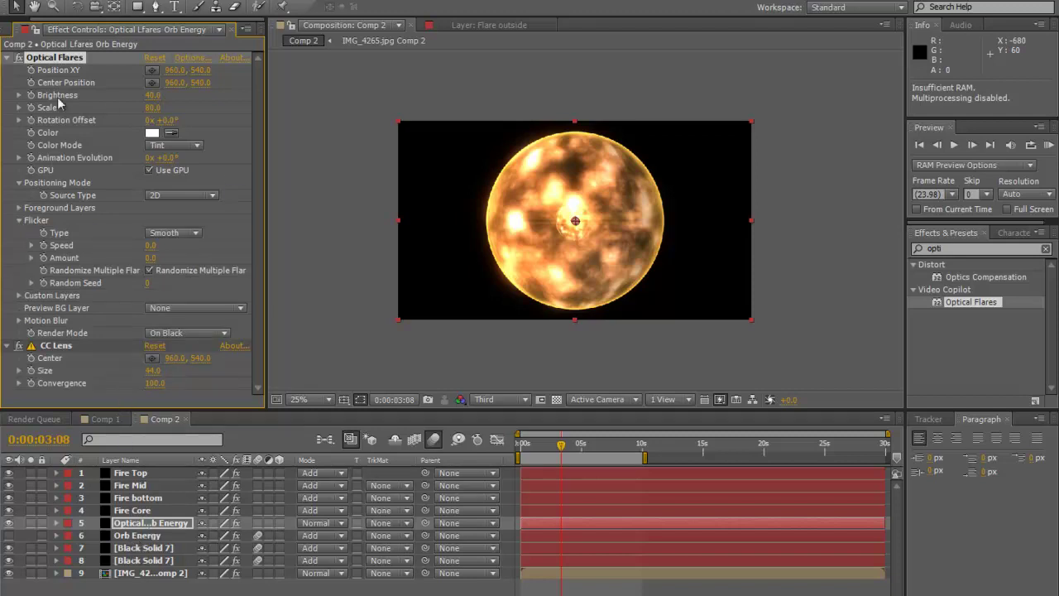
{"action": "left_click", "coordinate": [151, 246]}
{"action": "key", "text": "Return"}
{"action": "left_click", "coordinate": [147, 259]}
{"action": "type", "text": "80"}
{"action": "key", "text": "Return"}
{"action": "left_click", "coordinate": [533, 453]}
{"action": "key", "text": "space"}
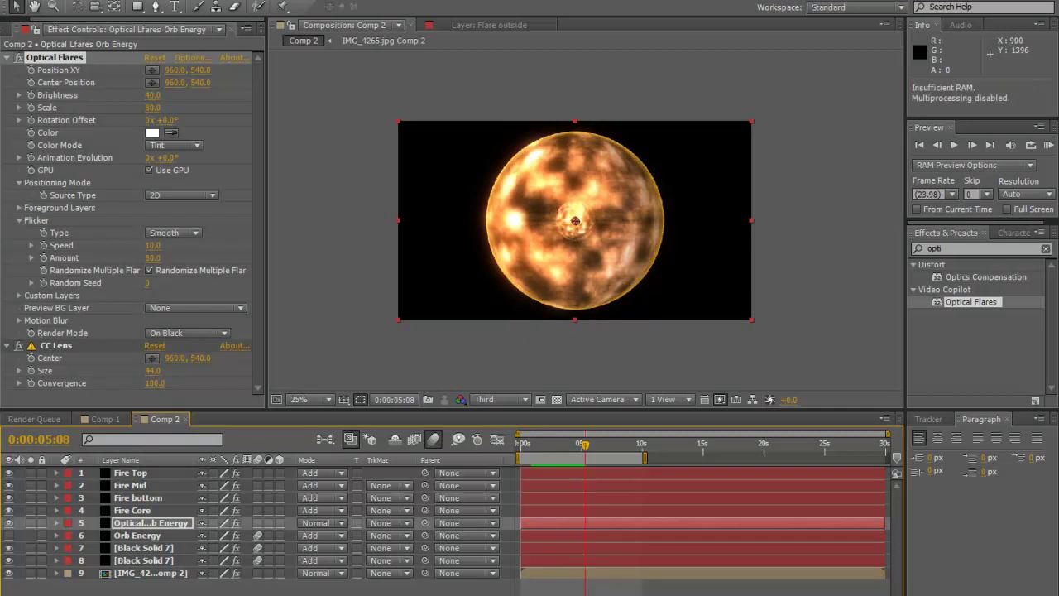
Set the Optical Flares layer's blending mode to Add, preview the orb and return to the start of the composition.
{"action": "left_click", "coordinate": [327, 524]}
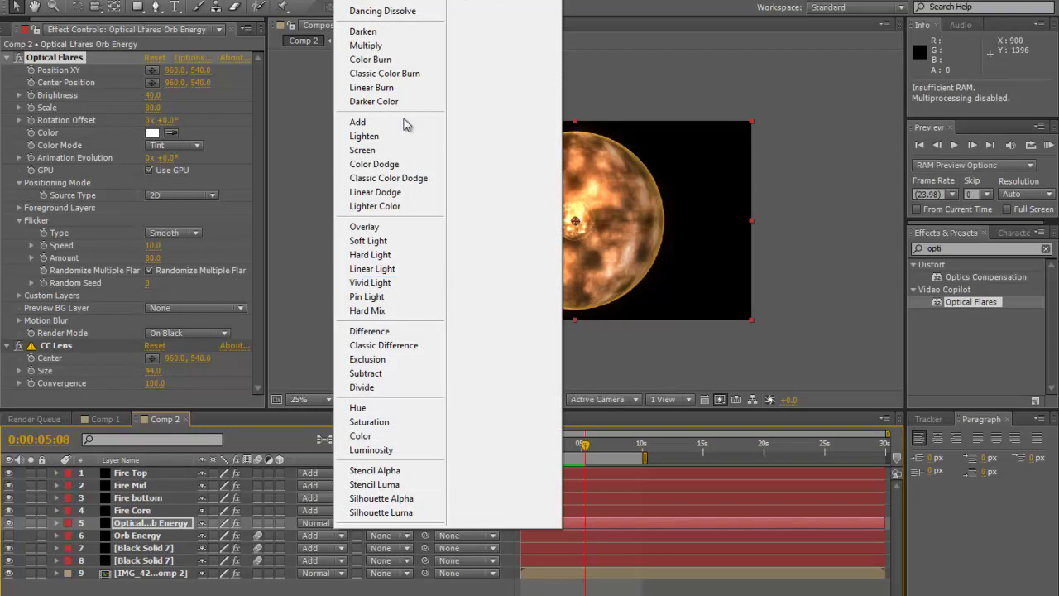
{"action": "left_click", "coordinate": [378, 122]}
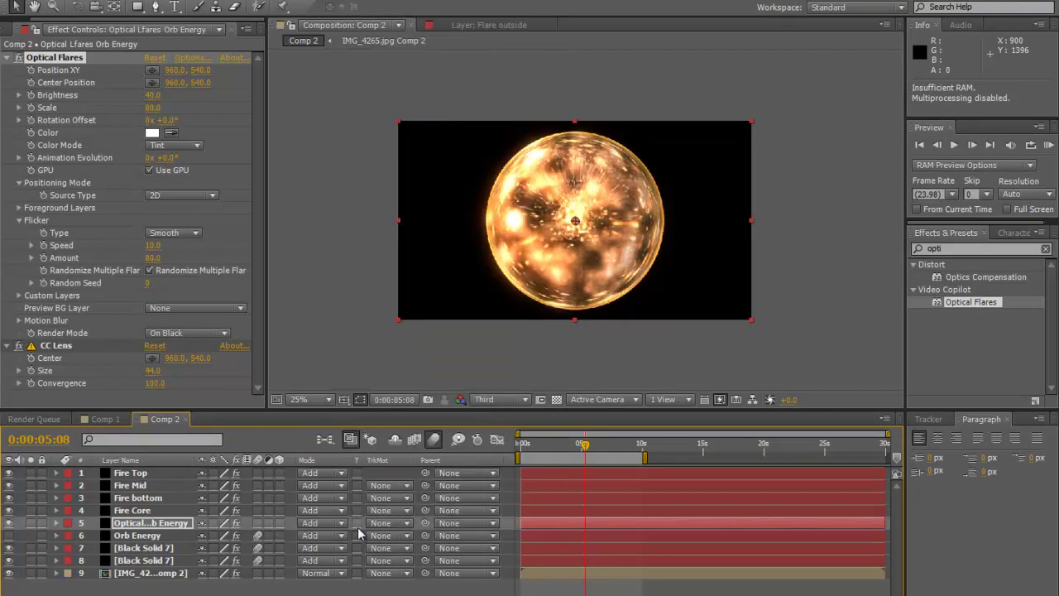
{"action": "key", "text": "space"}
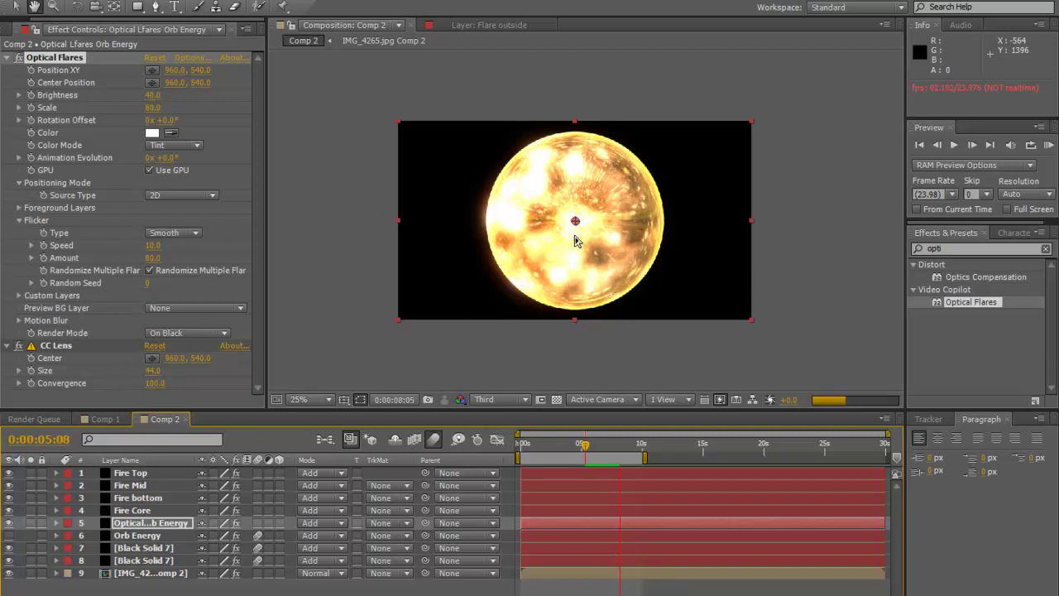
{"action": "key", "text": "space"}
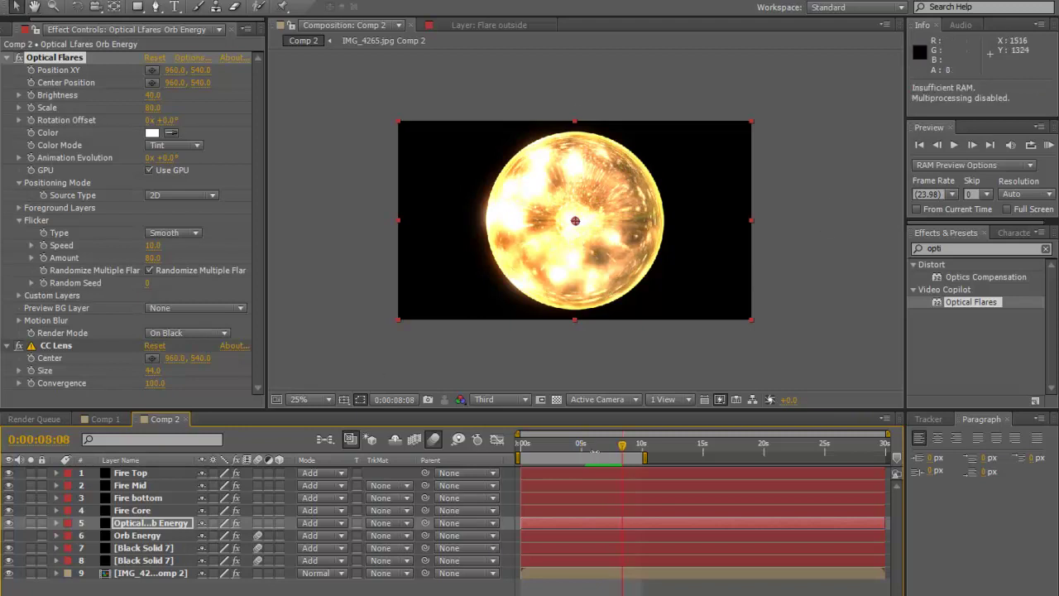
{"action": "left_click_drag", "start_coordinate": [592, 454], "coordinate": [545, 453]}
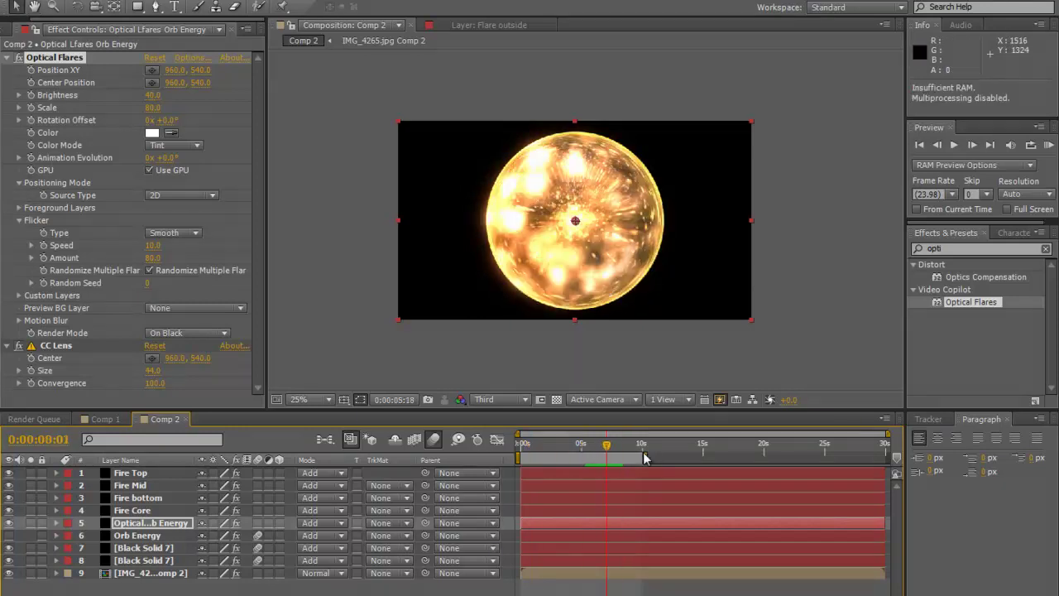
{"action": "key", "text": "Home"}
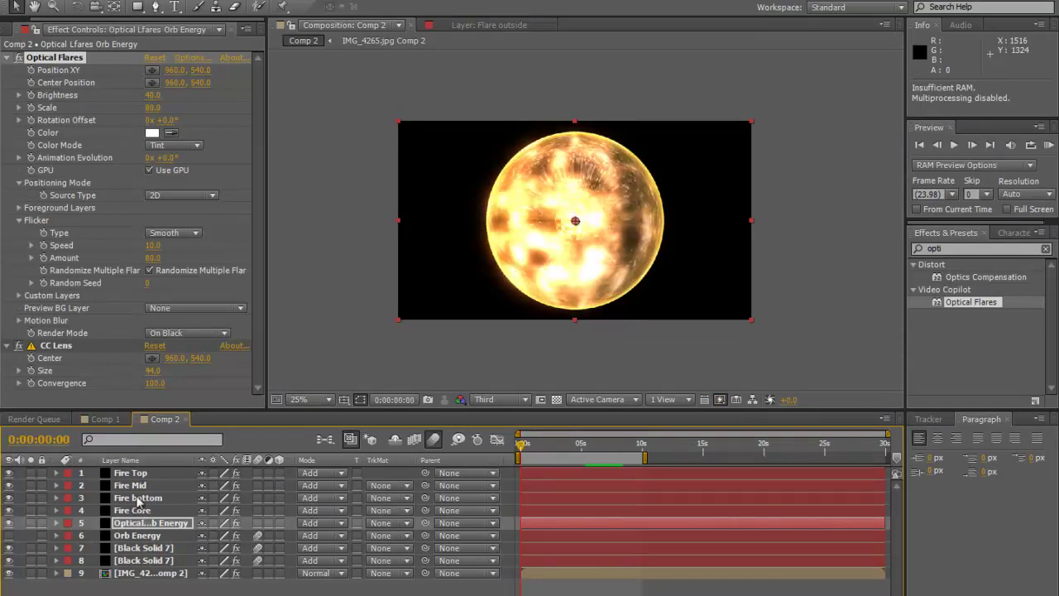
Duplicate the Fire bottom layer, move the copy beneath all other layers and set its blending mode to Normal.
{"action": "left_click", "coordinate": [138, 498]}
{"action": "key", "text": "ctrl+d"}
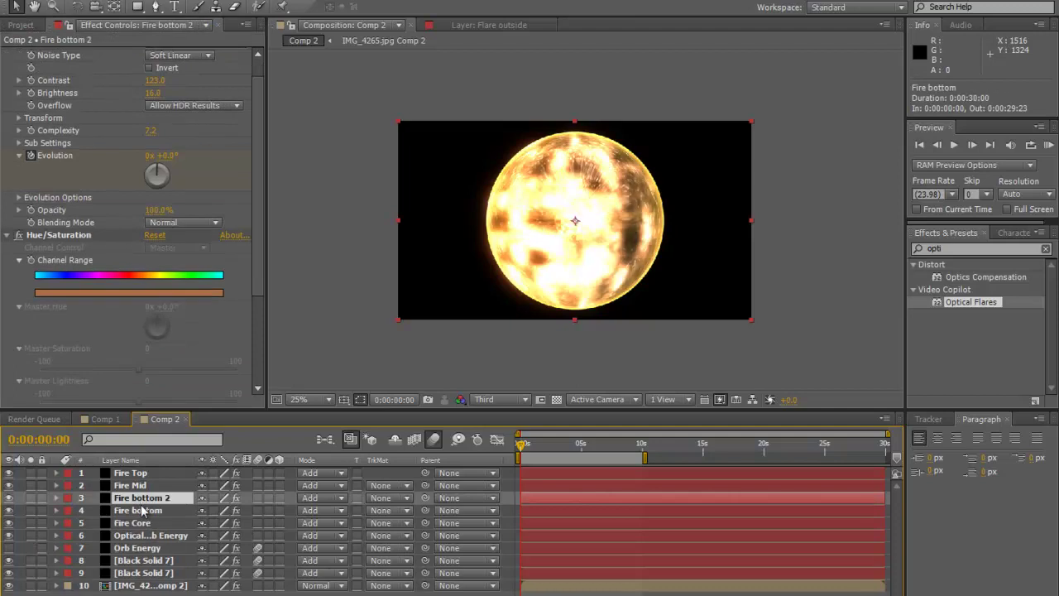
{"action": "key", "text": "ctrl+shift+bracketright"}
{"action": "left_click", "coordinate": [314, 586]}
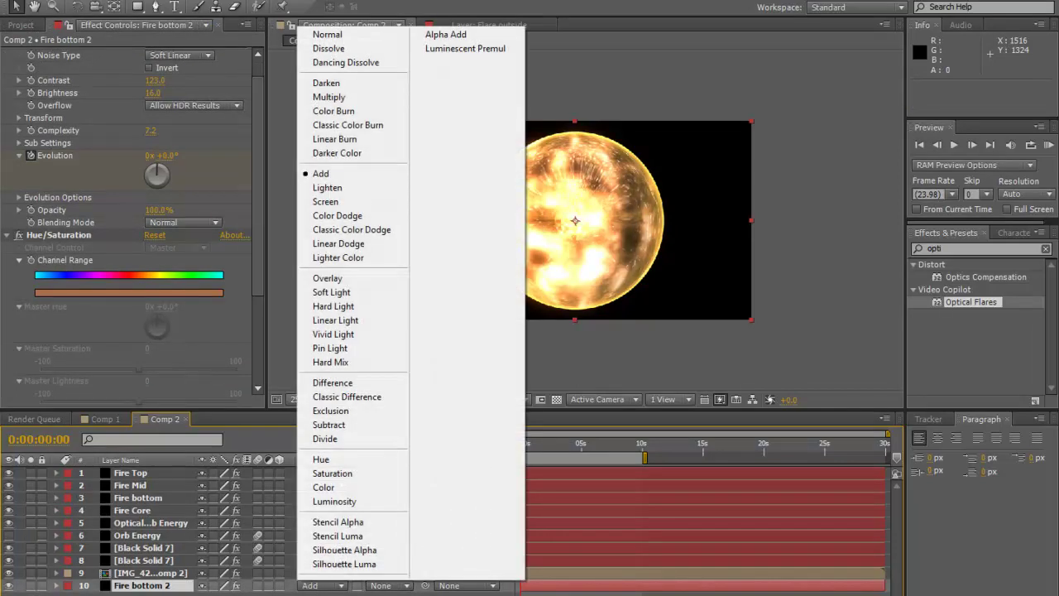
{"action": "left_click", "coordinate": [376, 41]}
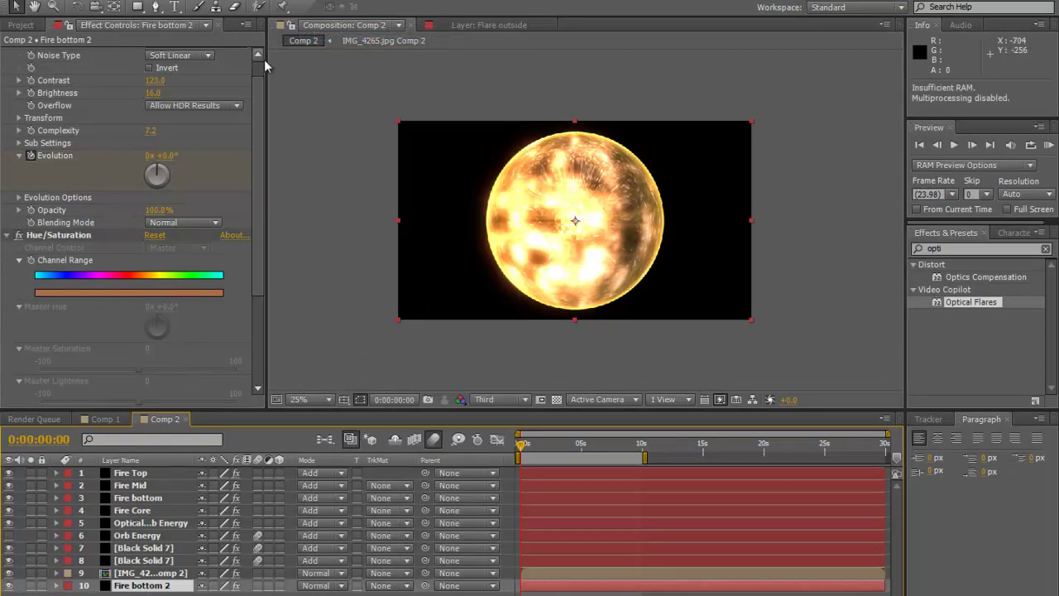
Find the CC Light Rays effect and try it on the Fire bottom 2 layer.
{"action": "left_click_drag", "start_coordinate": [258, 130], "coordinate": [258, 229]}
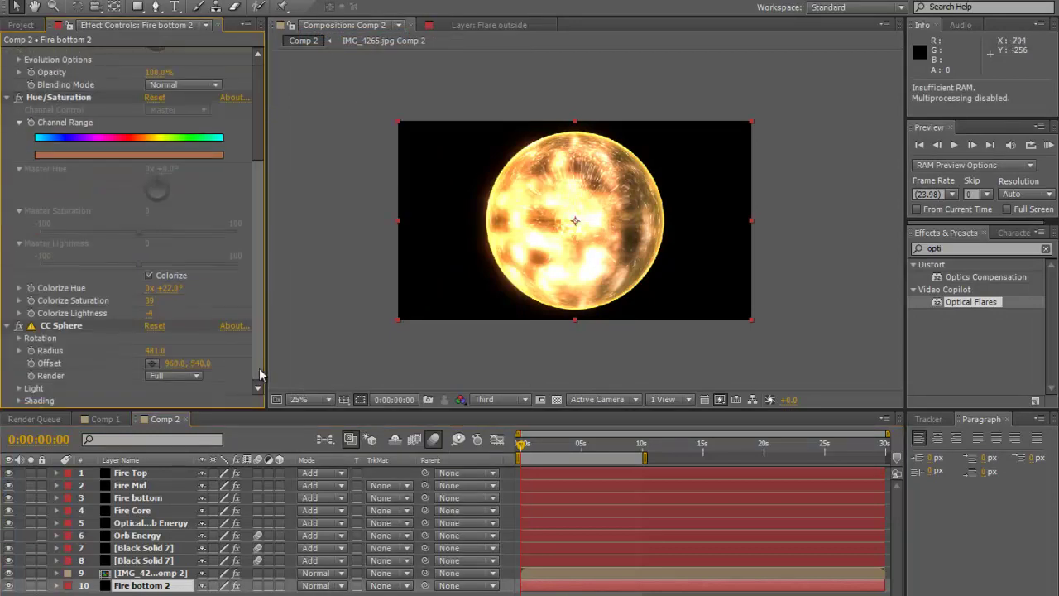
{"action": "left_click", "coordinate": [952, 248]}
{"action": "left_click_drag", "start_coordinate": [898, 251], "coordinate": [865, 254]}
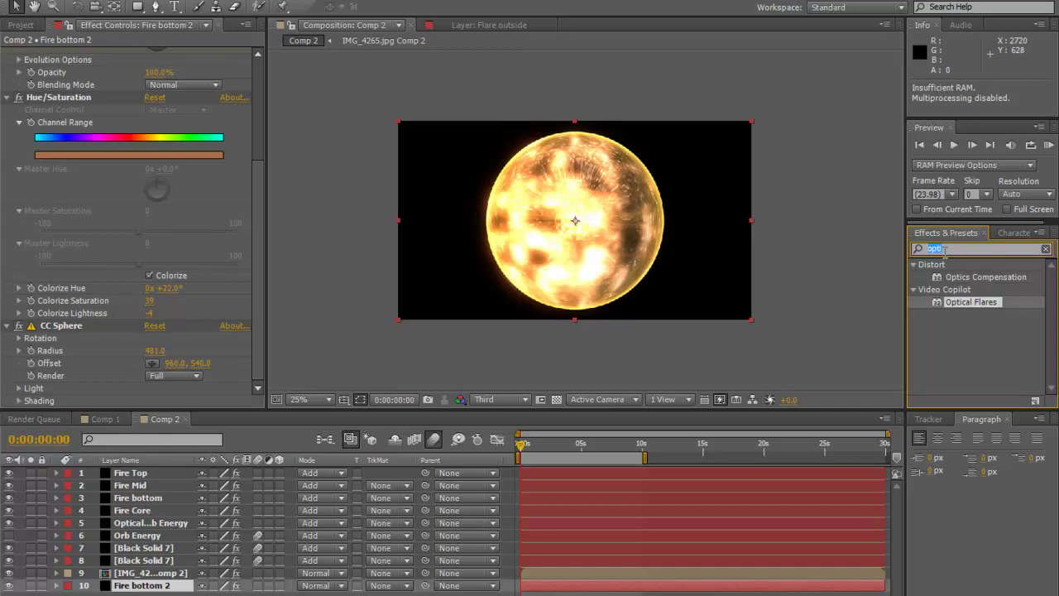
{"action": "type", "text": "cc"}
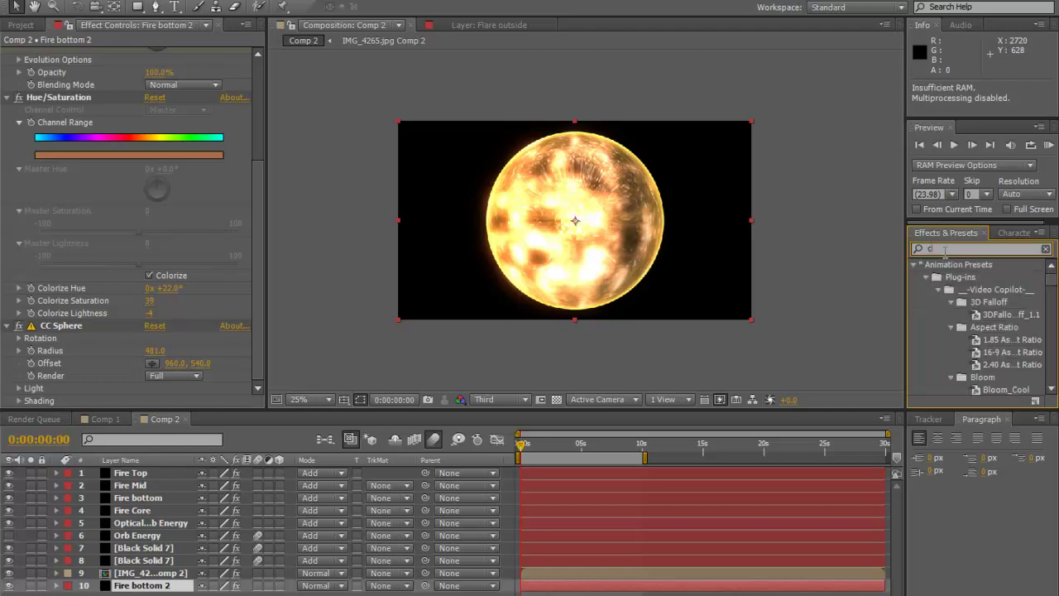
{"action": "type", "text": " ligh"}
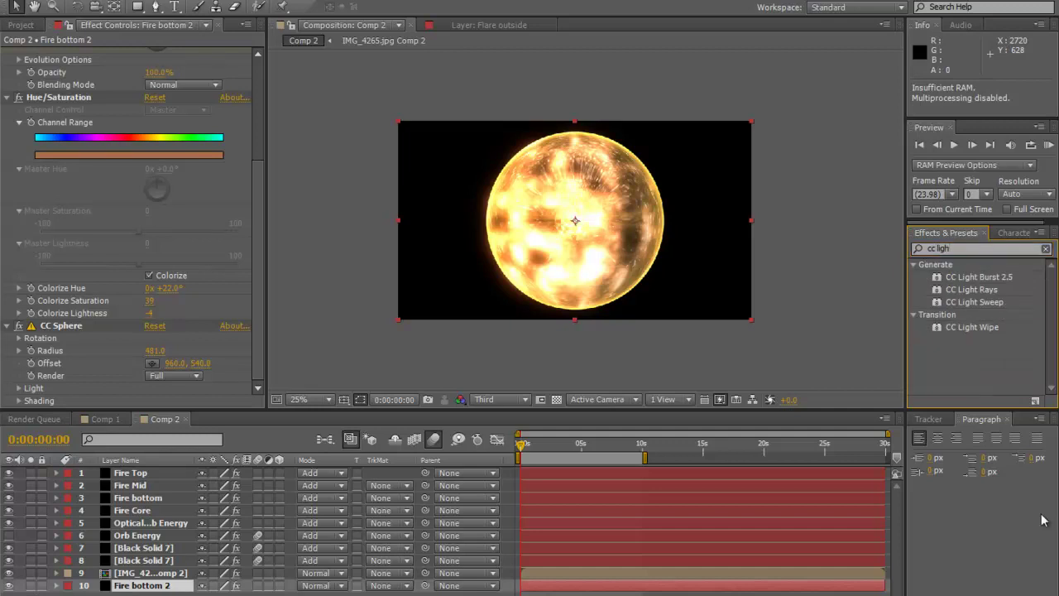
{"action": "left_click", "coordinate": [948, 289]}
{"action": "left_click_drag", "start_coordinate": [287, 519], "coordinate": [154, 589]}
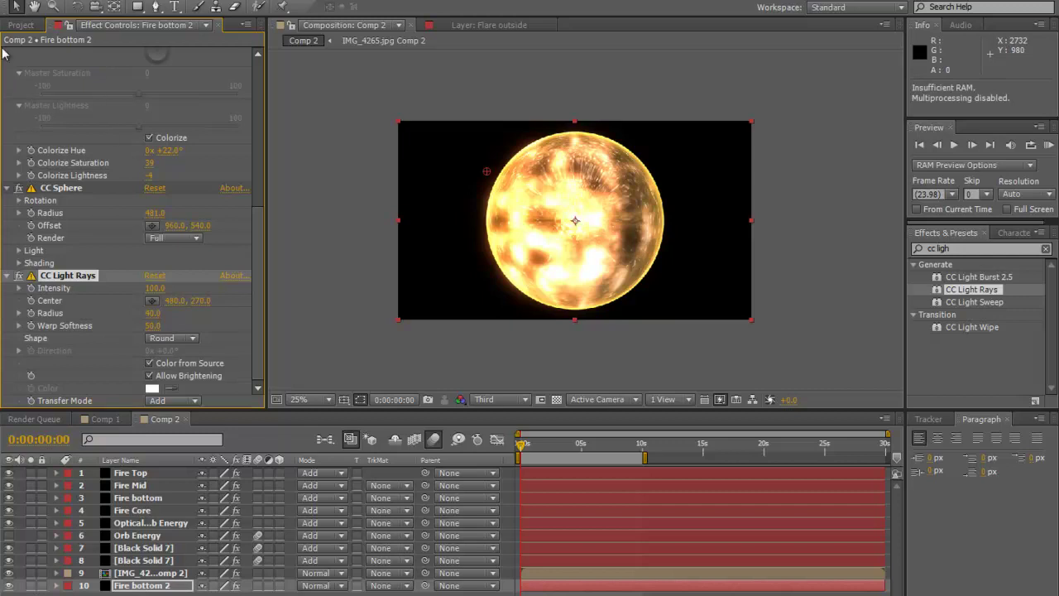
Switch the project's color depth to 8 bits per channel.
{"action": "left_click", "coordinate": [21, 24]}
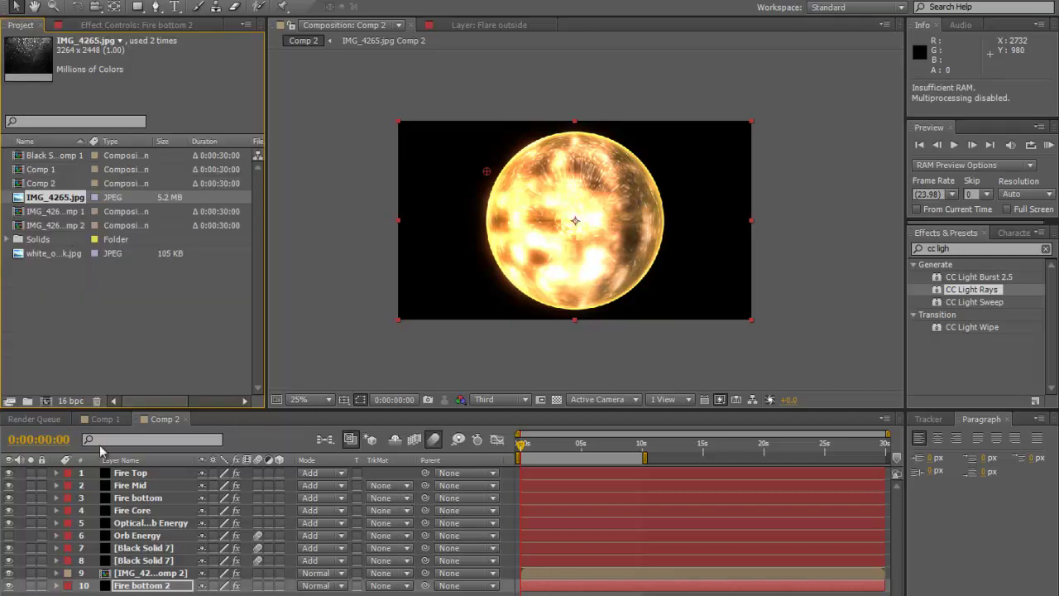
{"action": "left_click", "coordinate": [72, 402], "text": "alt"}
{"action": "left_click", "coordinate": [68, 402], "text": "alt"}
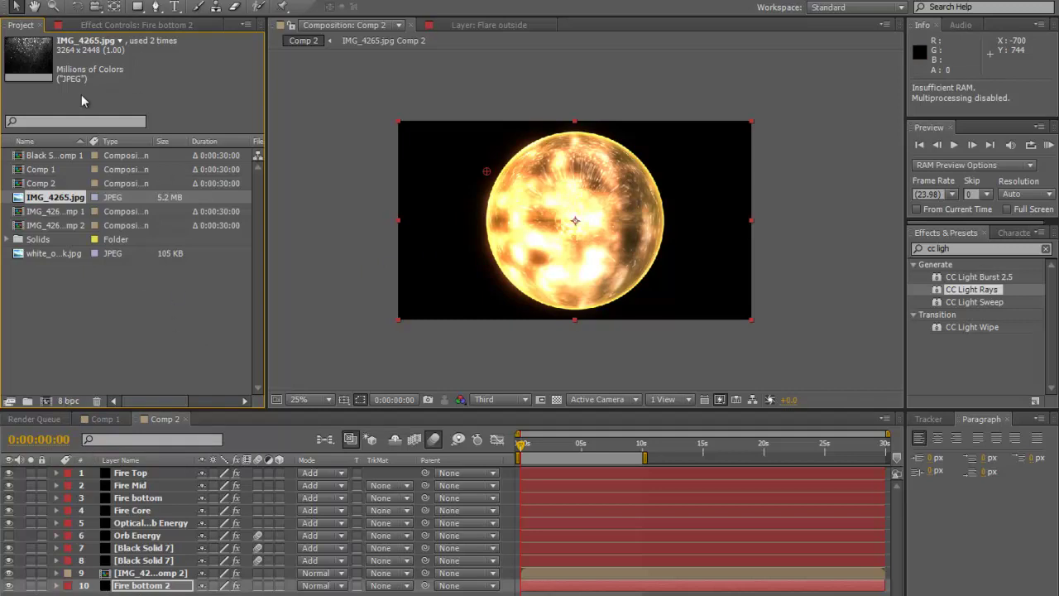
Try moving the CC Light Rays center to about 884, 806 in the orb's lower part, and remove the effect.
{"action": "left_click", "coordinate": [132, 24]}
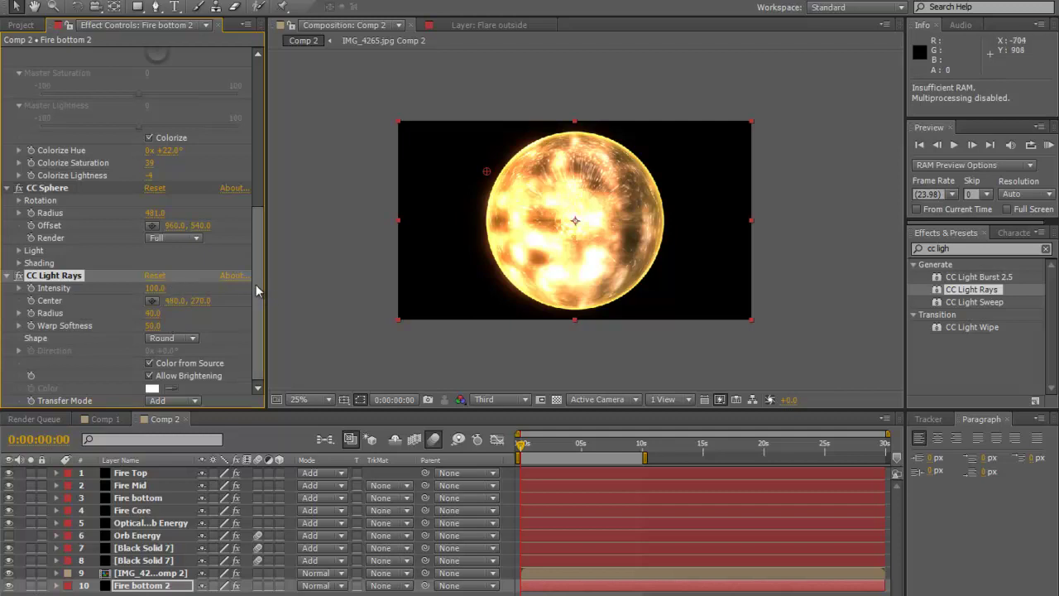
{"action": "left_click_drag", "start_coordinate": [488, 171], "coordinate": [561, 273]}
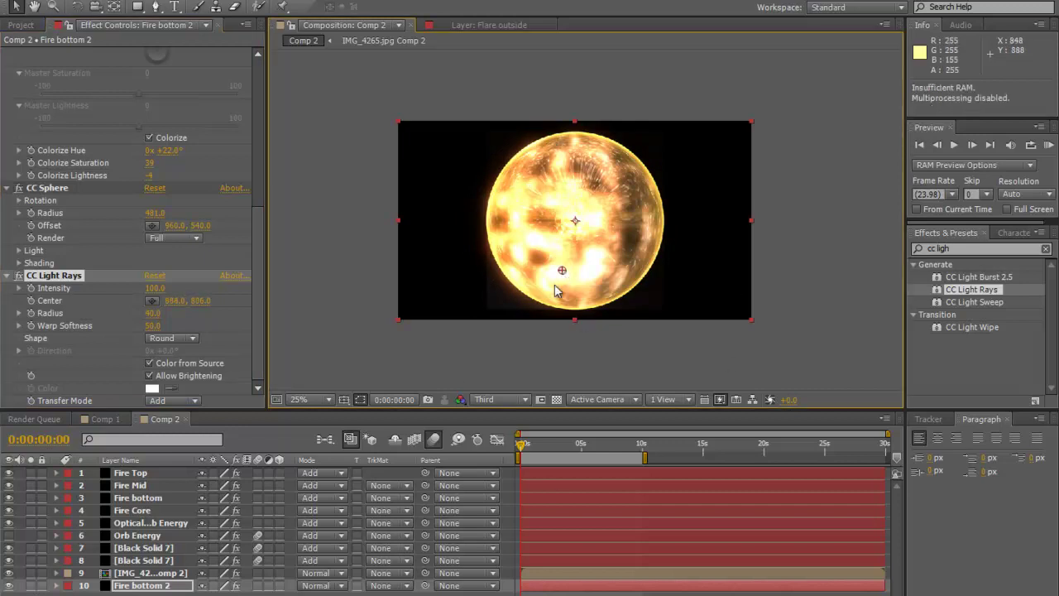
{"action": "scroll", "coordinate": [58, 281], "scroll_direction": "up", "scroll_amount": 5}
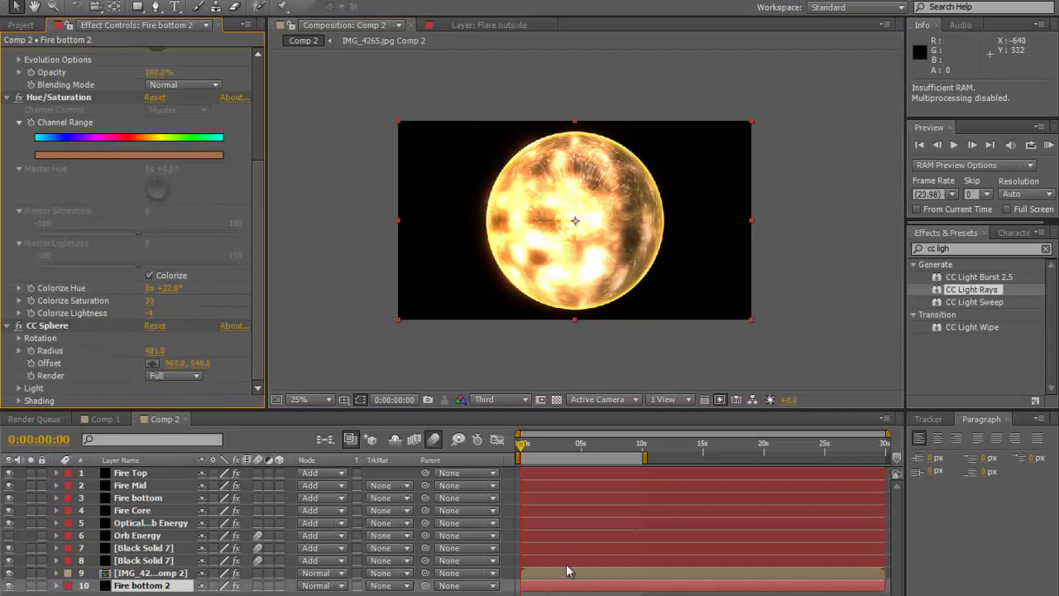
Pre-compose the Fire bottom 2 layer, moving all its attributes into the new composition.
{"action": "left_click", "coordinate": [149, 587]}
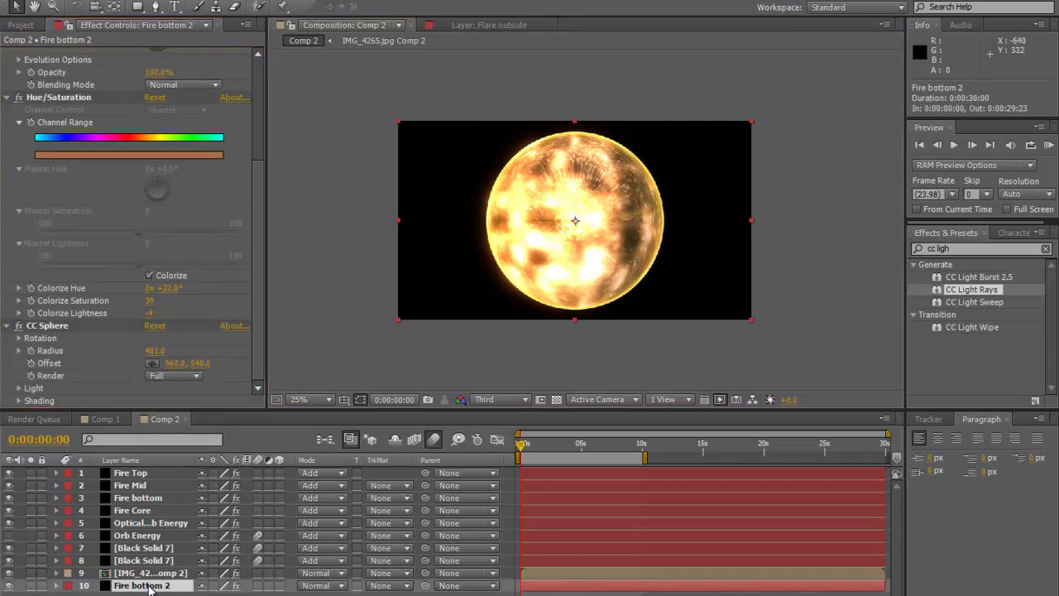
{"action": "left_click", "coordinate": [98, 3]}
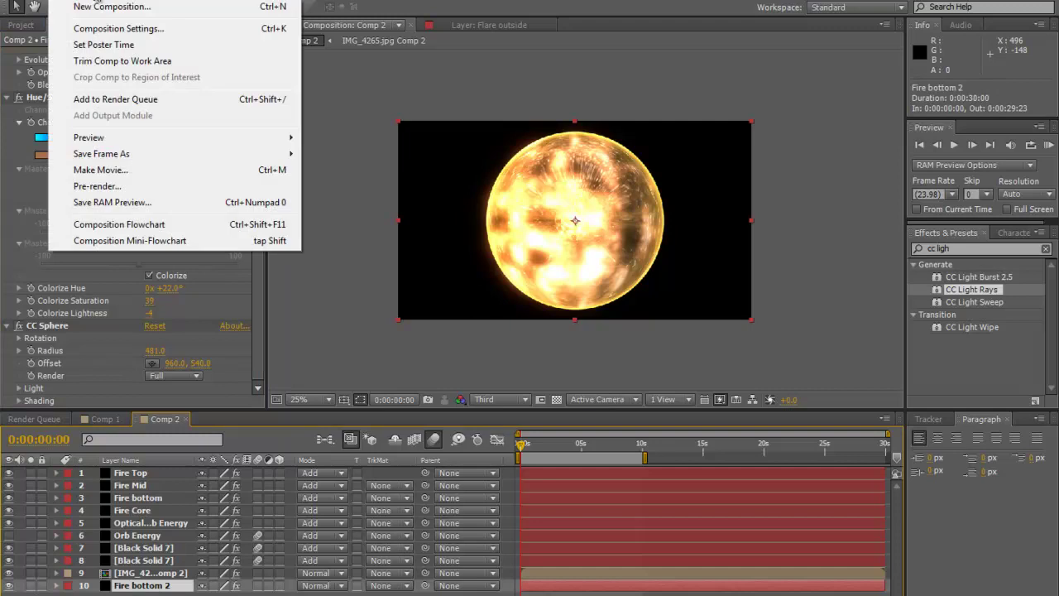
{"action": "mouse_move", "coordinate": [137, 2]}
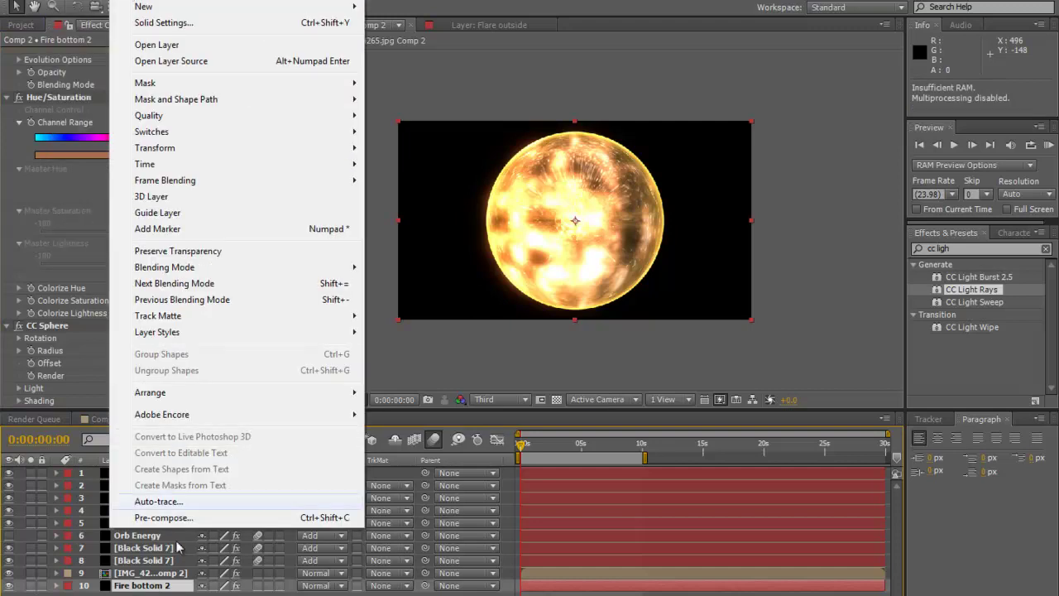
{"action": "left_click", "coordinate": [174, 518]}
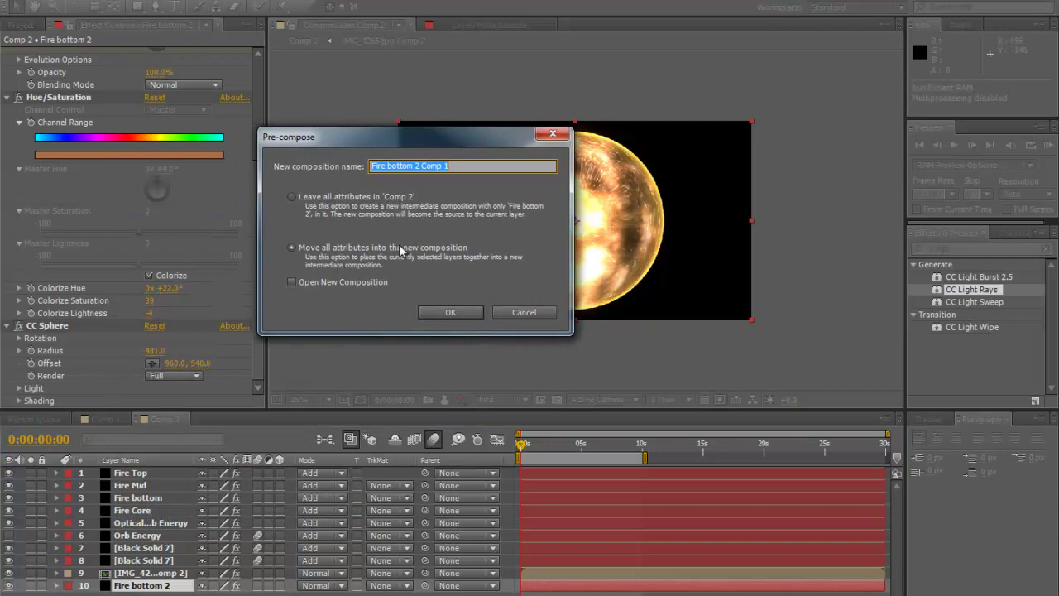
{"action": "left_click", "coordinate": [462, 316]}
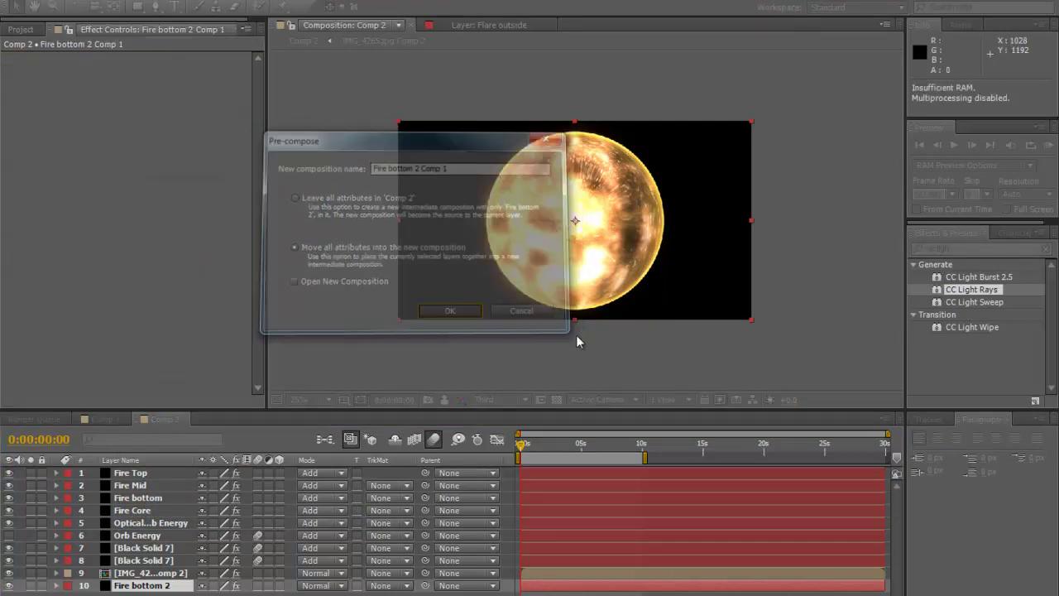
Rename the pre-composed bottom layer as Light Rays.
{"action": "right_click", "coordinate": [144, 586]}
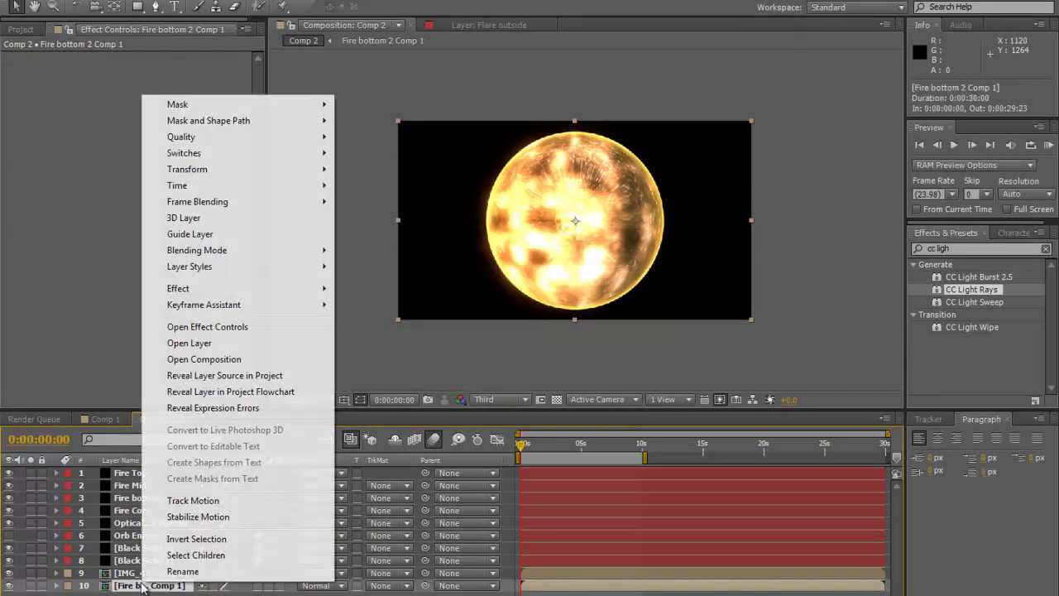
{"action": "left_click", "coordinate": [184, 570]}
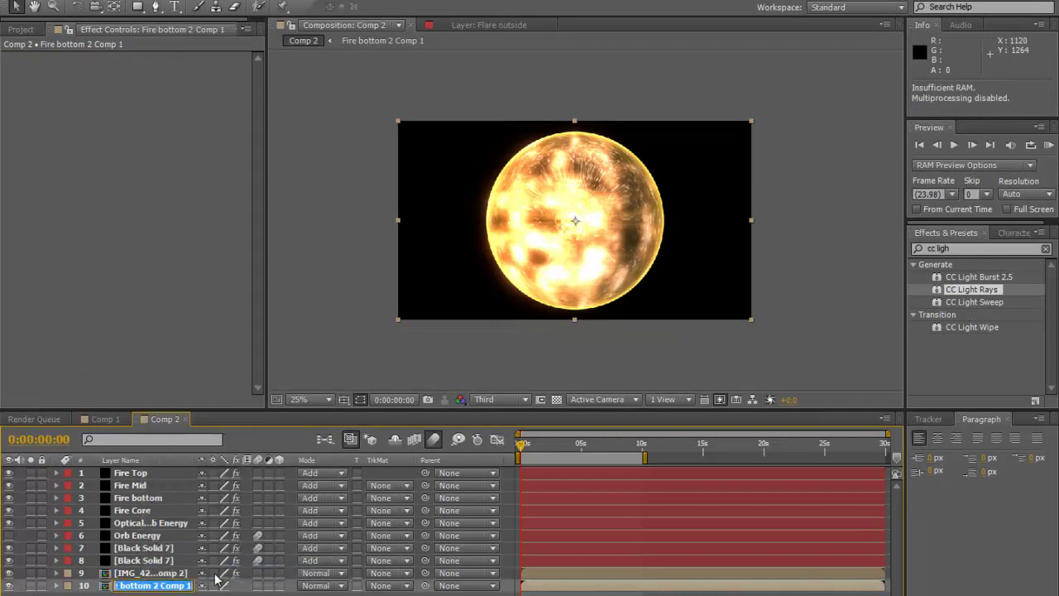
{"action": "type", "text": "Light Rays"}
{"action": "key", "text": "Return"}
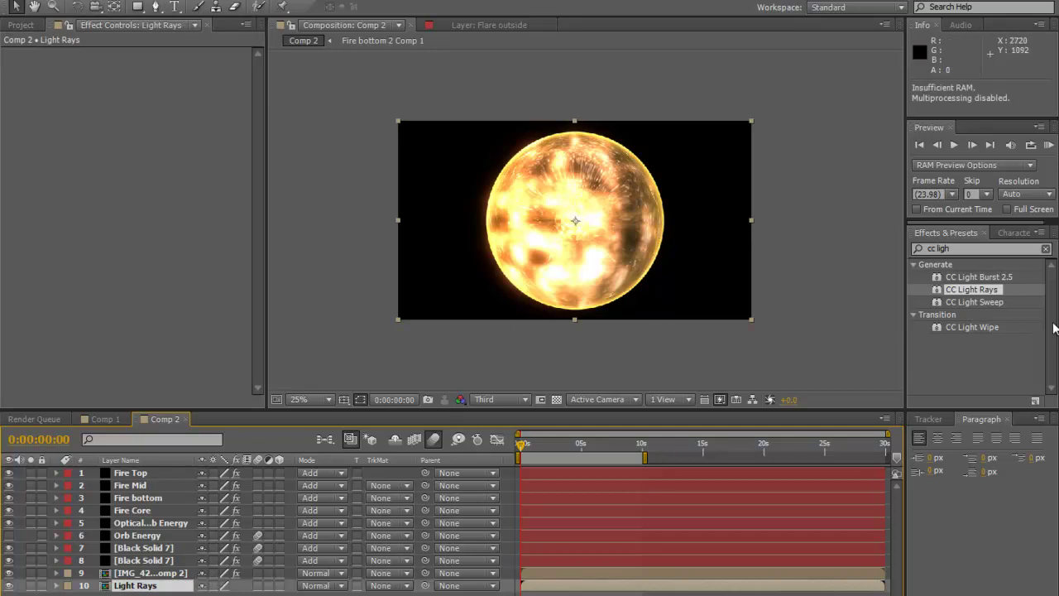
Apply the CC Light Rays effect to the Light Rays layer and place its center on the orb's middle at about 964, 538.
{"action": "left_click", "coordinate": [938, 292]}
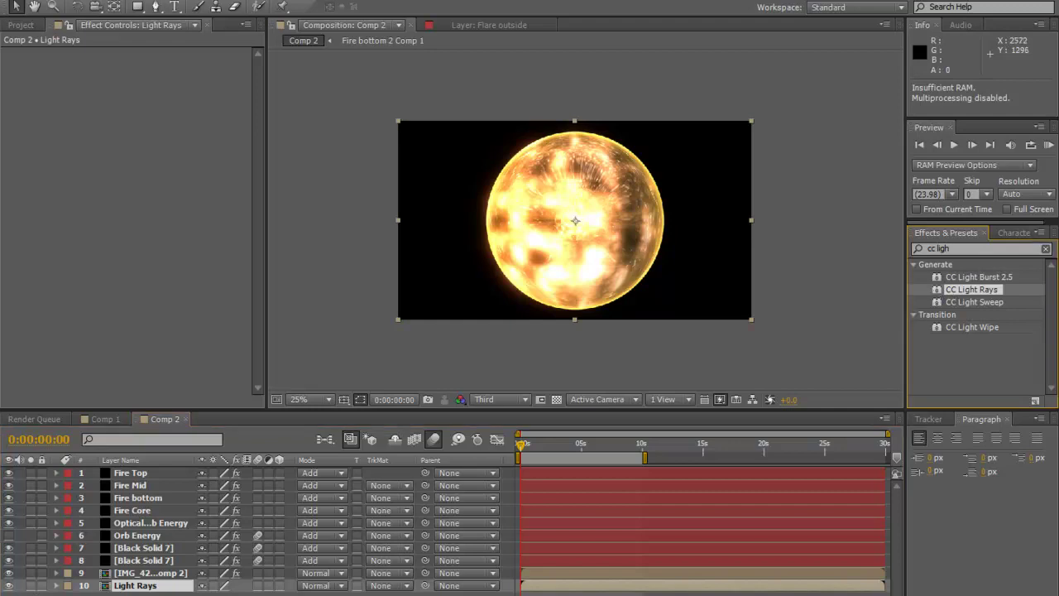
{"action": "left_click", "coordinate": [129, 587]}
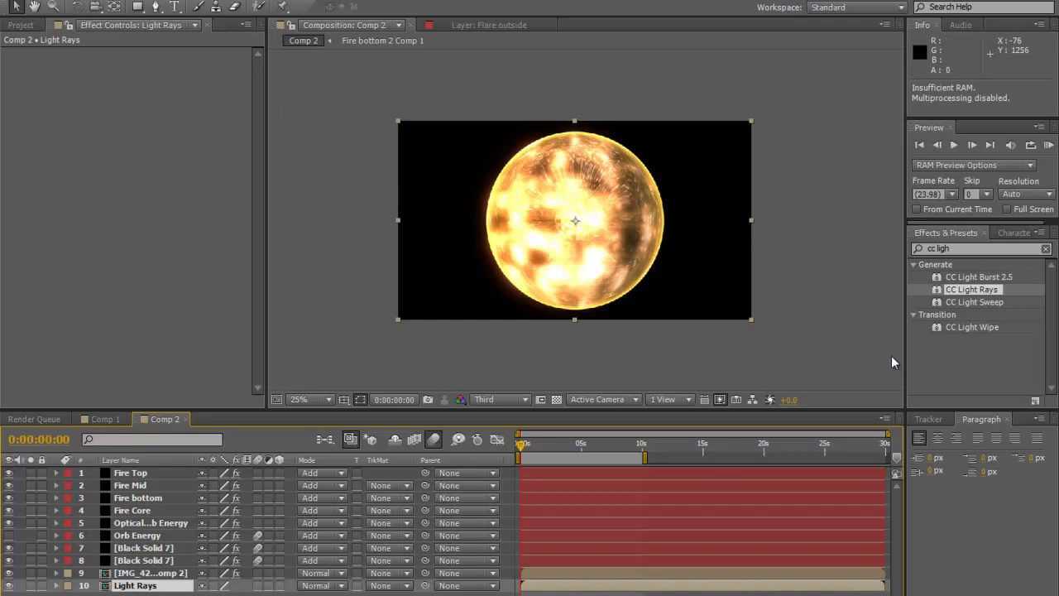
{"action": "left_click_drag", "start_coordinate": [948, 290], "coordinate": [546, 589]}
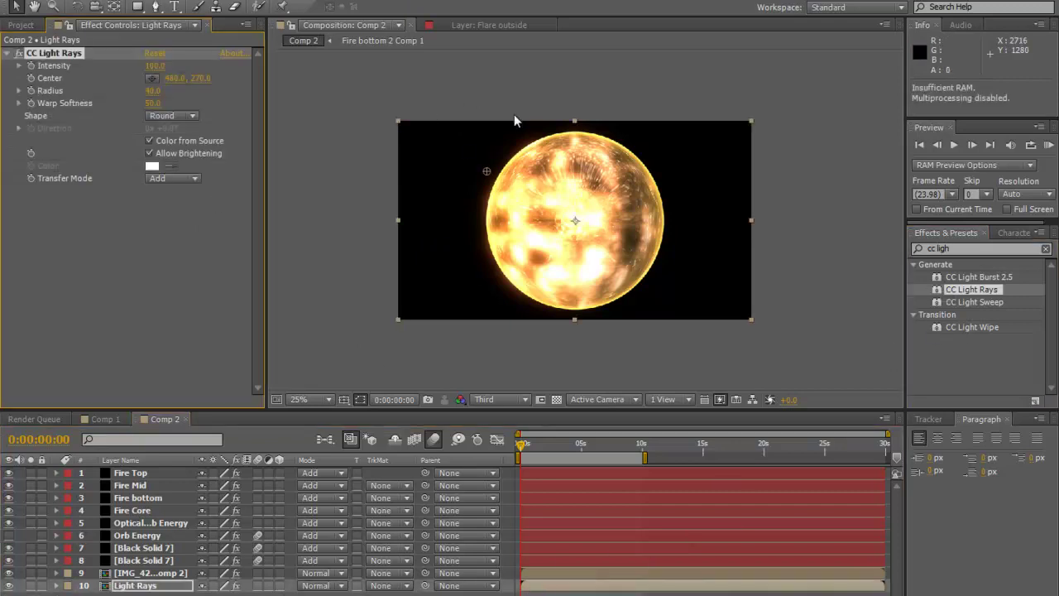
{"action": "left_click_drag", "start_coordinate": [486, 171], "coordinate": [575, 221]}
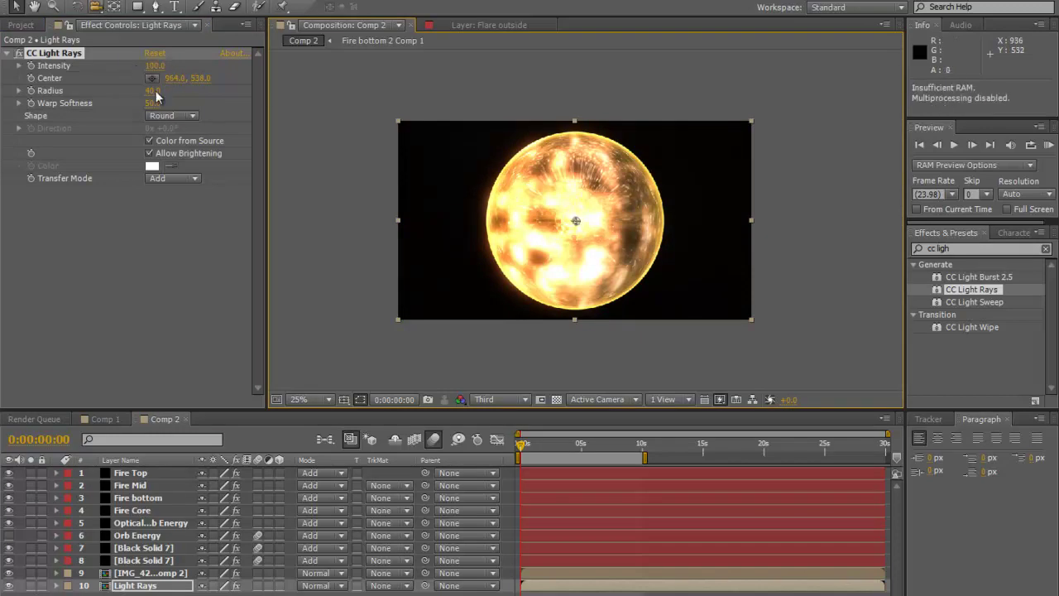
Set the light rays' radius to 111, warp softness to 53 and intensity to 408, and shift their center to 956, 538.
{"action": "mouse_move", "coordinate": [153, 92]}
{"action": "left_mouse_down"}
{"action": "mouse_move", "coordinate": [190, 91]}
{"action": "mouse_move", "coordinate": [156, 104]}
{"action": "mouse_move", "coordinate": [165, 105]}
{"action": "left_mouse_up"}
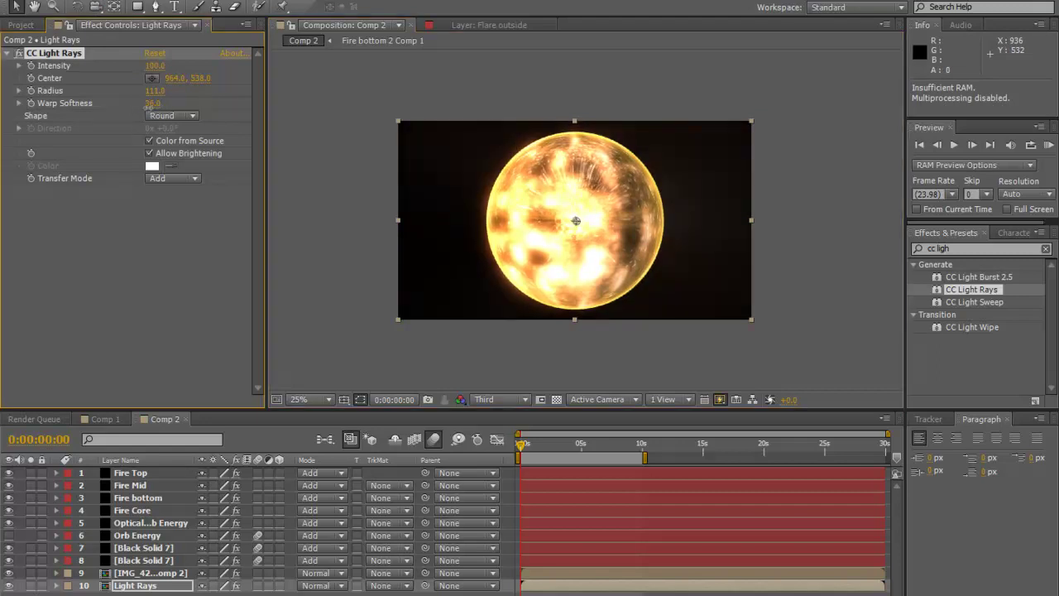
{"action": "left_click_drag", "start_coordinate": [186, 66], "coordinate": [394, 76]}
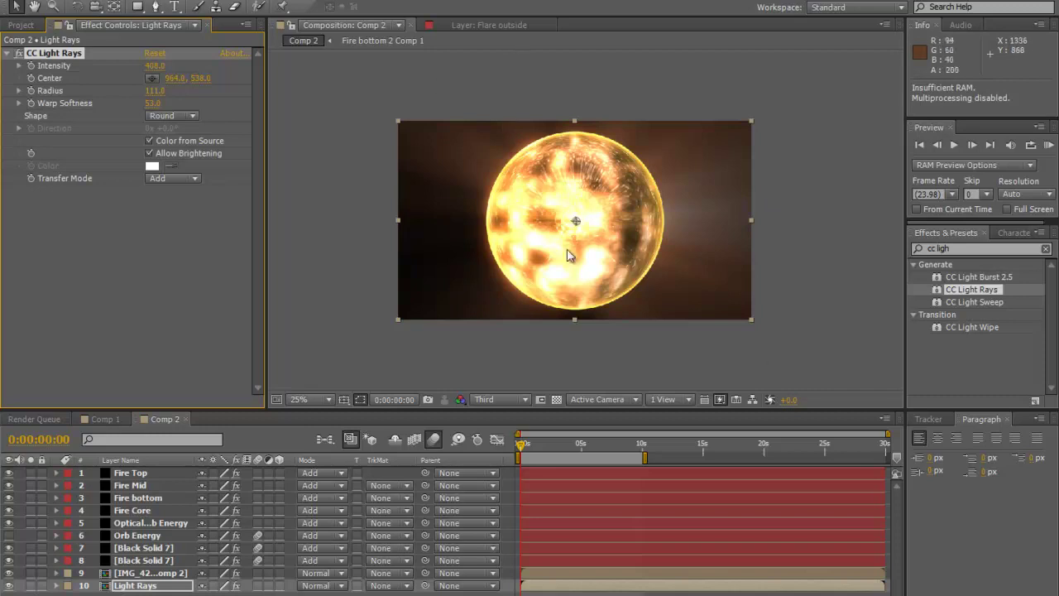
{"action": "mouse_move", "coordinate": [575, 225]}
{"action": "left_mouse_down"}
{"action": "mouse_move", "coordinate": [513, 211]}
{"action": "mouse_move", "coordinate": [519, 230]}
{"action": "mouse_move", "coordinate": [496, 238]}
{"action": "mouse_move", "coordinate": [493, 224]}
{"action": "mouse_move", "coordinate": [503, 201]}
{"action": "mouse_move", "coordinate": [495, 226]}
{"action": "mouse_move", "coordinate": [509, 253]}
{"action": "mouse_move", "coordinate": [575, 223]}
{"action": "left_mouse_up"}
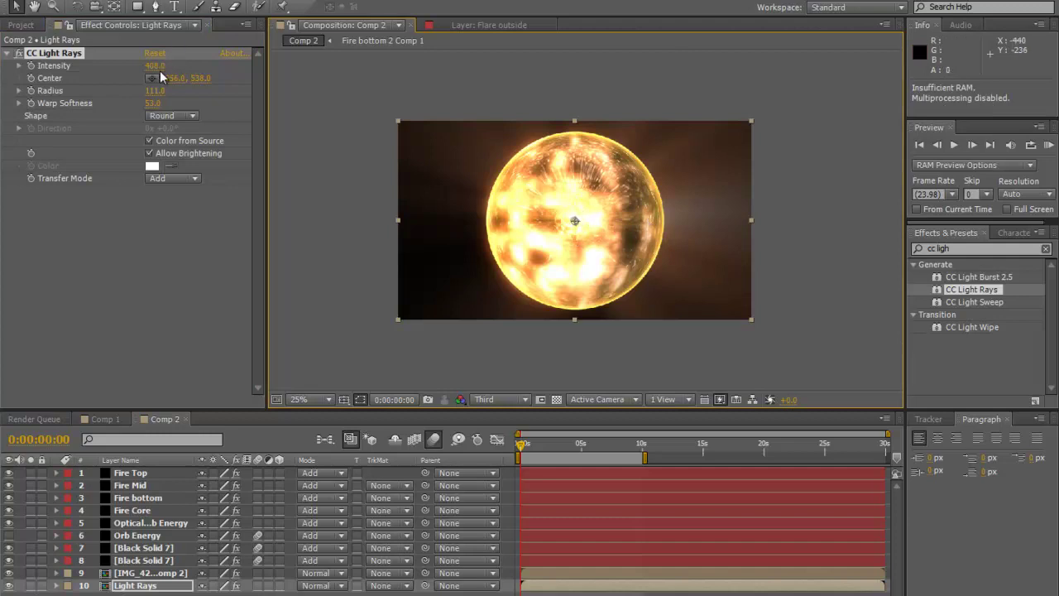
Strengthen the light rays to intensity 479, radius 209 and warp softness 88, and preview the animation.
{"action": "left_click_drag", "start_coordinate": [162, 65], "coordinate": [302, 82]}
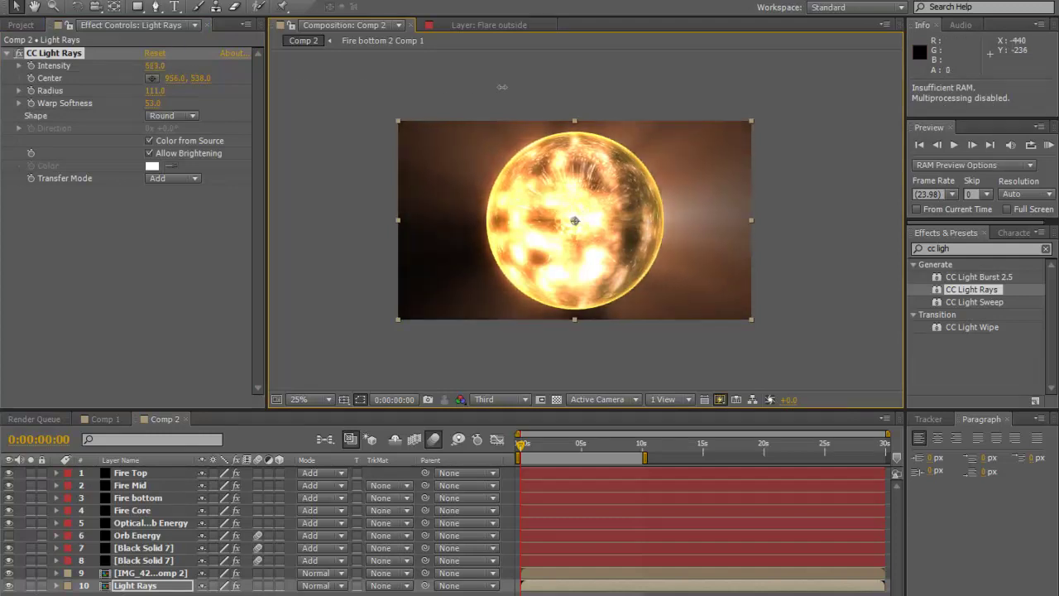
{"action": "left_click_drag", "start_coordinate": [196, 86], "coordinate": [232, 90]}
{"action": "left_click_drag", "start_coordinate": [154, 93], "coordinate": [221, 169]}
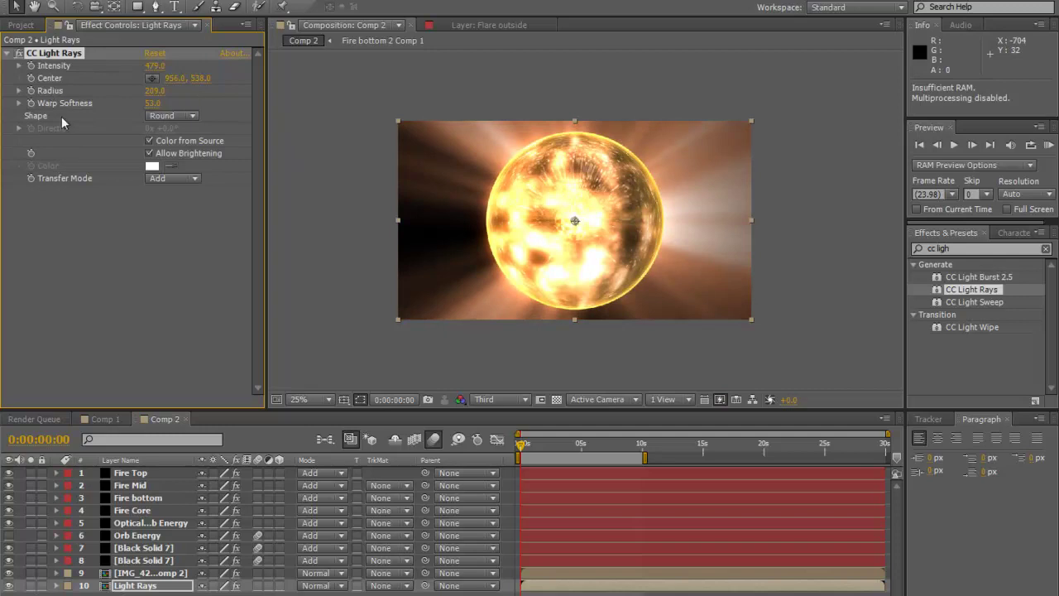
{"action": "left_click_drag", "start_coordinate": [164, 104], "coordinate": [224, 106]}
{"action": "left_click_drag", "start_coordinate": [294, 107], "coordinate": [254, 110]}
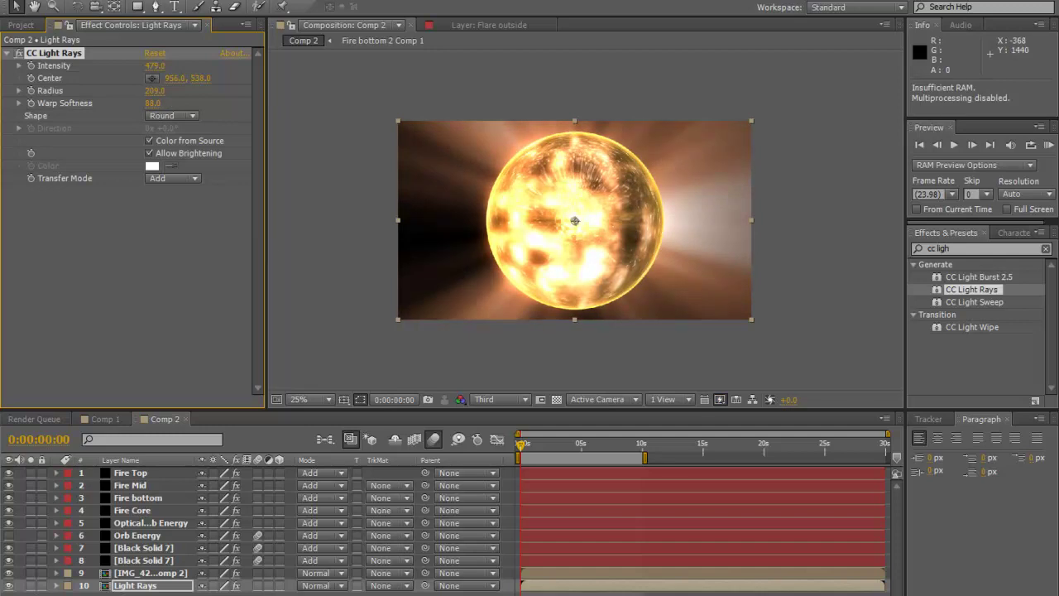
{"action": "key", "text": "space"}
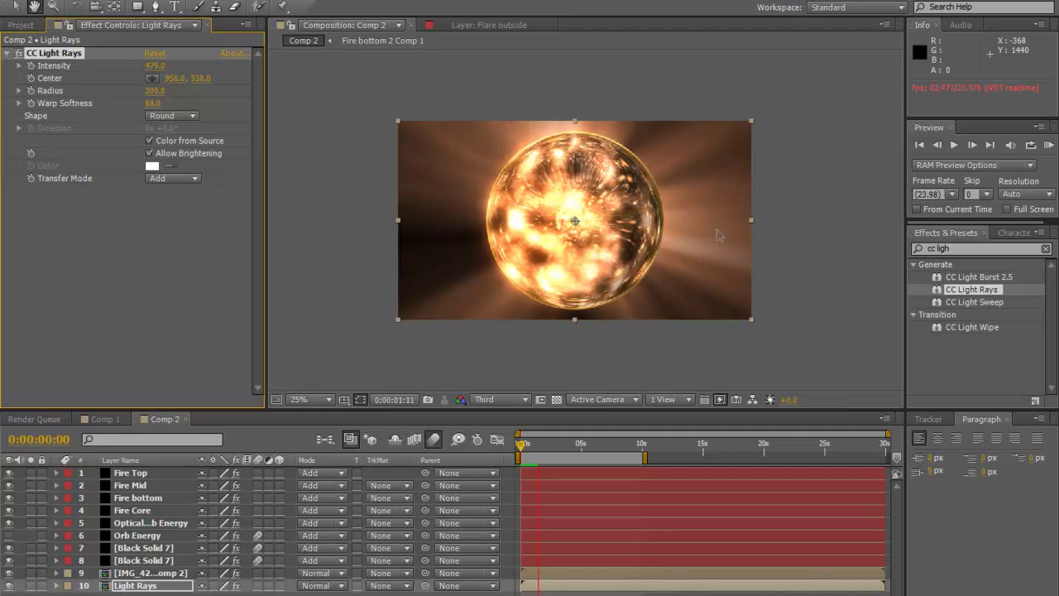
{"action": "key", "text": "space"}
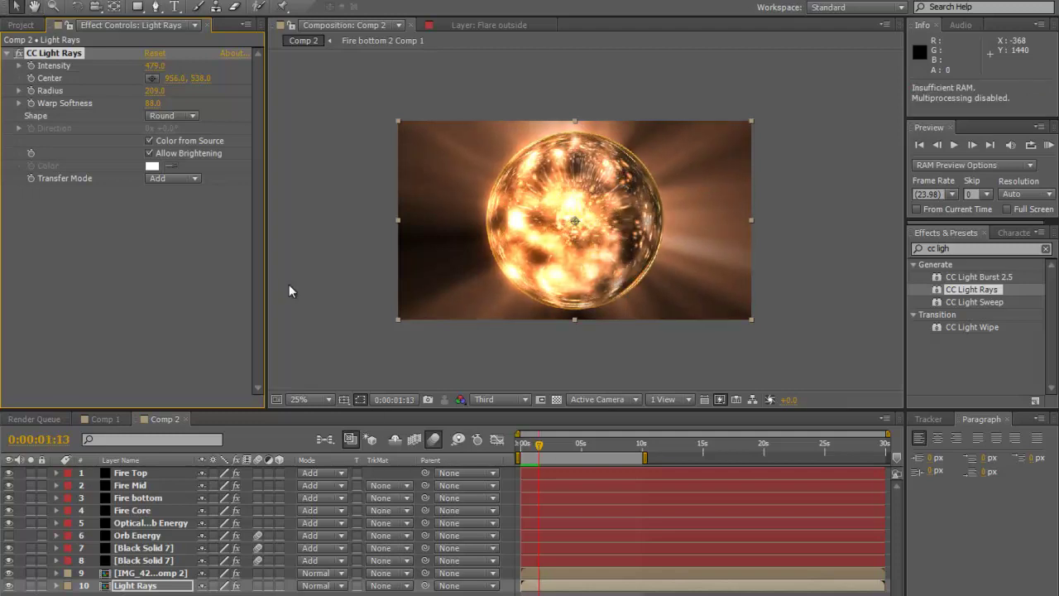
Find the Curves effect and apply it to the Light Rays layer.
{"action": "left_click_drag", "start_coordinate": [965, 249], "coordinate": [909, 251]}
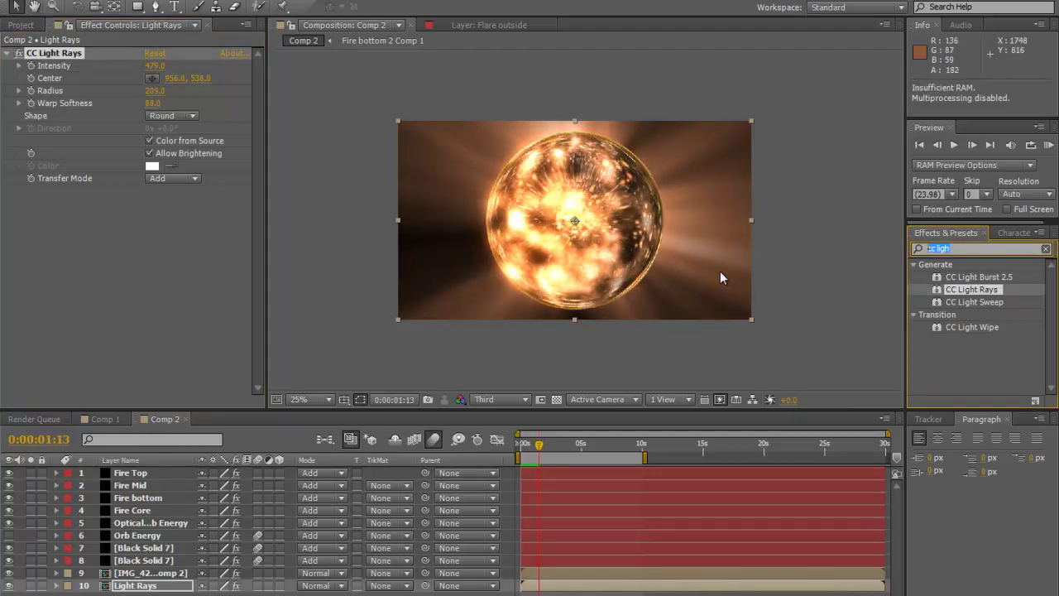
{"action": "type", "text": "curves"}
{"action": "scroll", "coordinate": [720, 270], "scroll_direction": "up", "scroll_amount": 2}
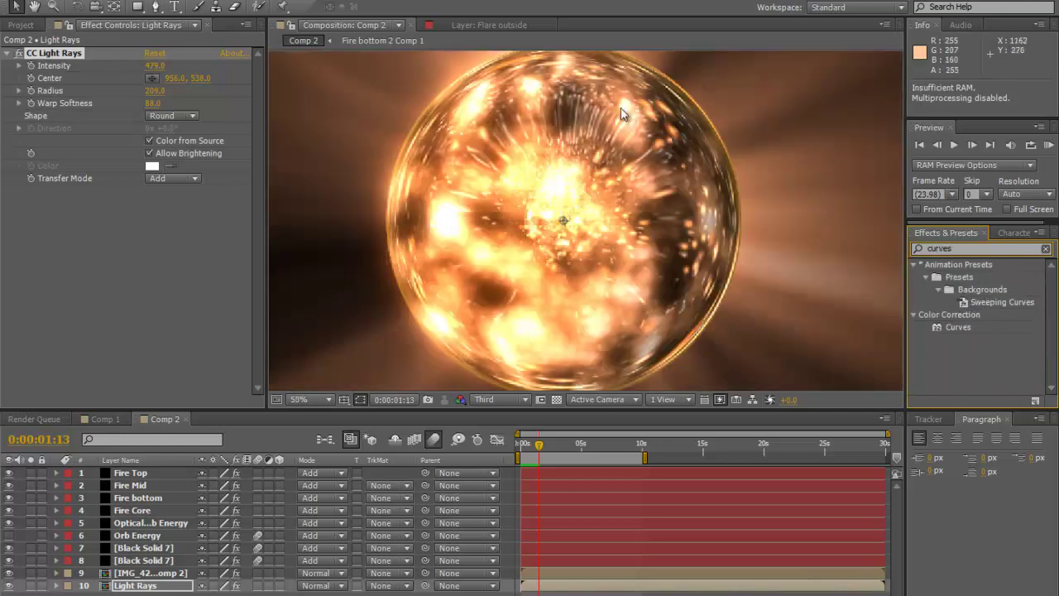
{"action": "scroll", "coordinate": [628, 238], "scroll_direction": "down", "scroll_amount": 2}
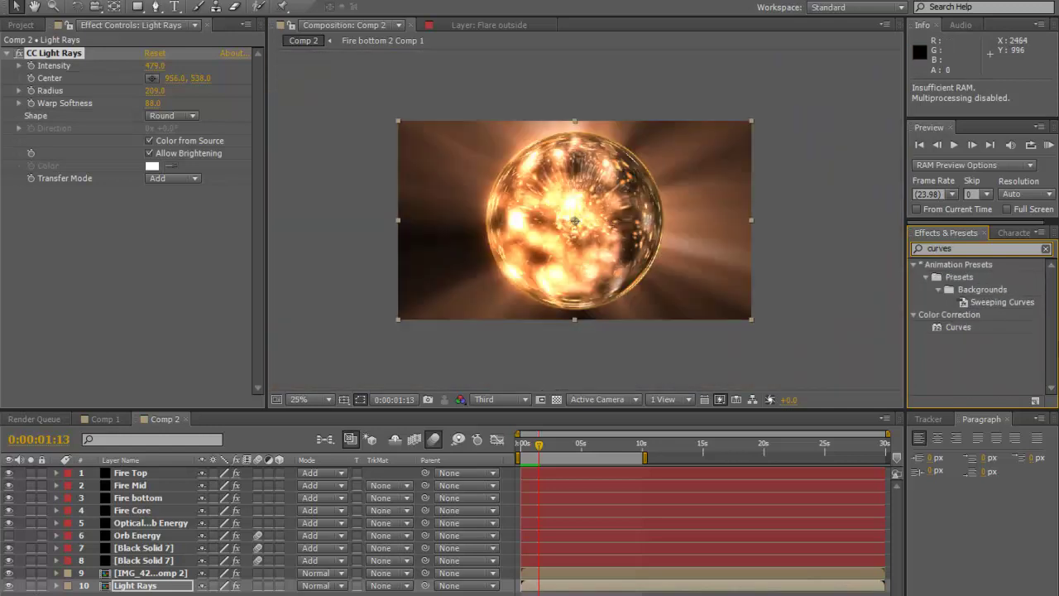
{"action": "left_click", "coordinate": [944, 329]}
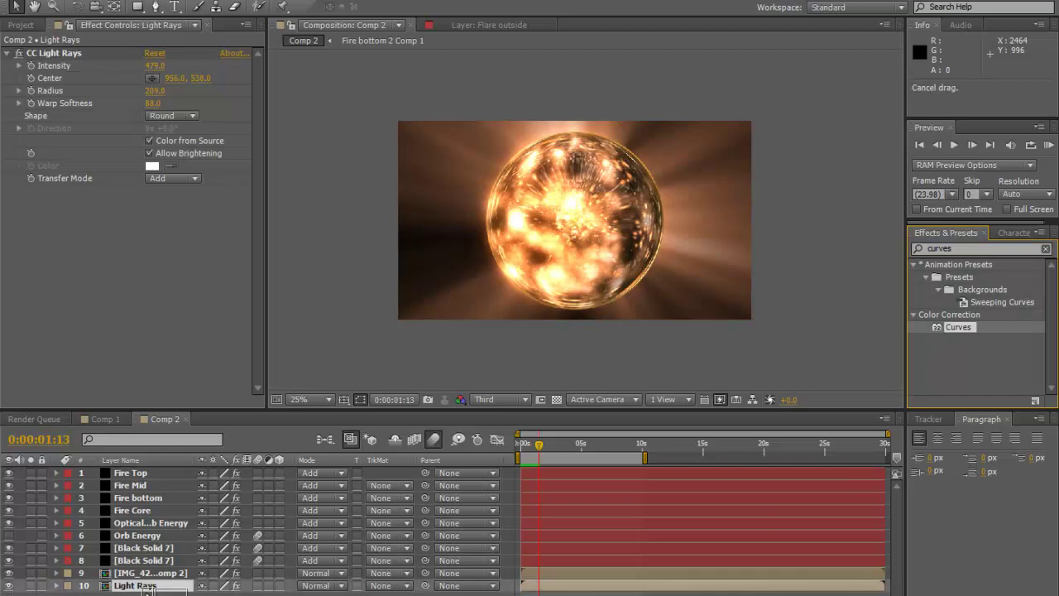
{"action": "left_click_drag", "start_coordinate": [153, 590], "coordinate": [140, 586]}
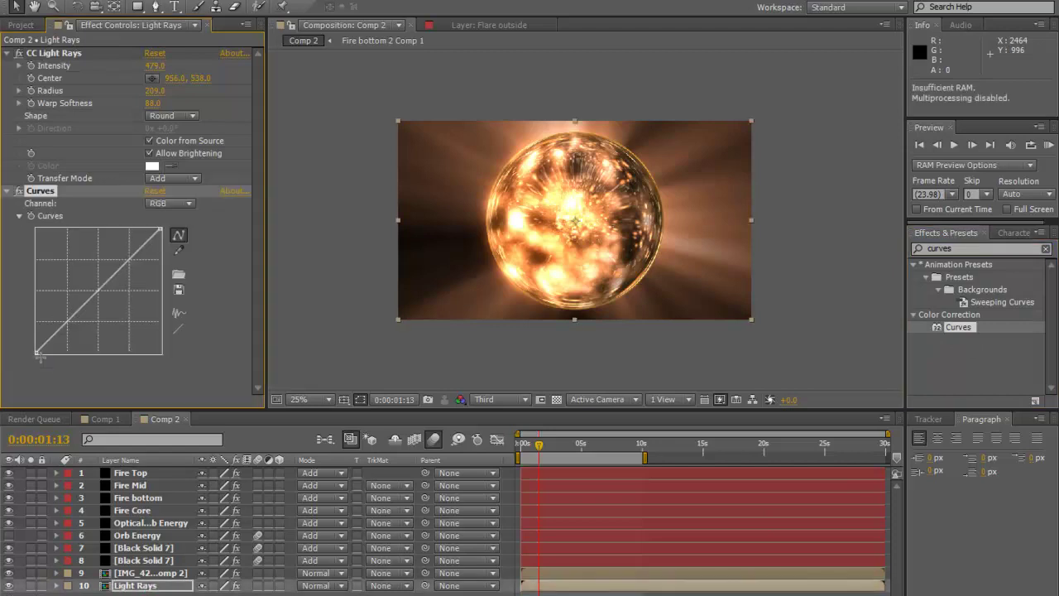
Shape the Light Rays layer's RGB curve into an S-curve with darker shadows and brighter highlights, and preview the result.
{"action": "left_click_drag", "start_coordinate": [37, 354], "coordinate": [48, 364]}
{"action": "left_click_drag", "start_coordinate": [65, 328], "coordinate": [70, 339]}
{"action": "left_click_drag", "start_coordinate": [142, 263], "coordinate": [124, 257]}
{"action": "left_click_drag", "start_coordinate": [70, 335], "coordinate": [75, 346]}
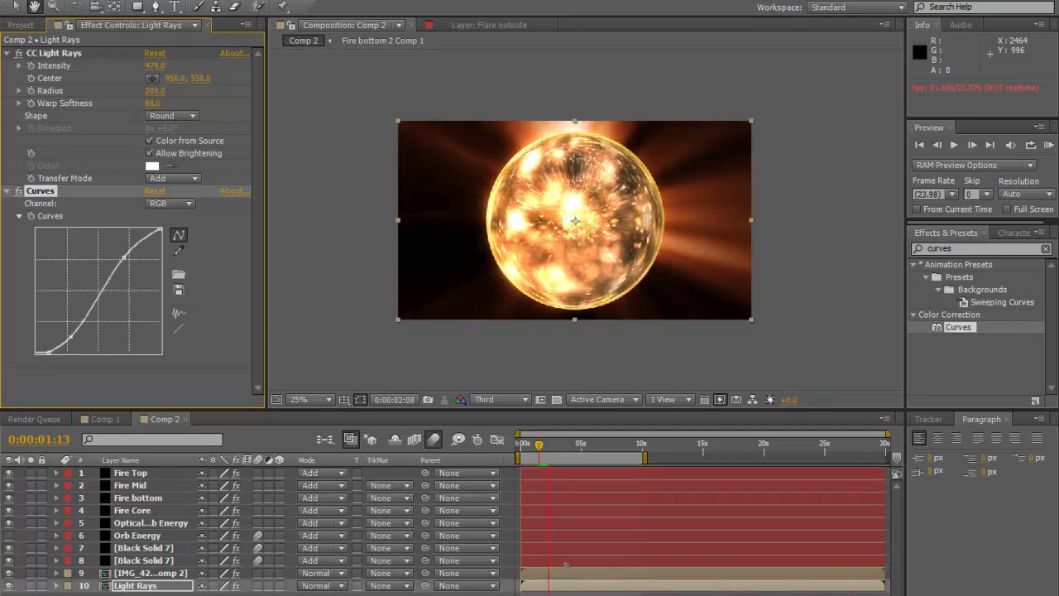
{"action": "key", "text": "space"}
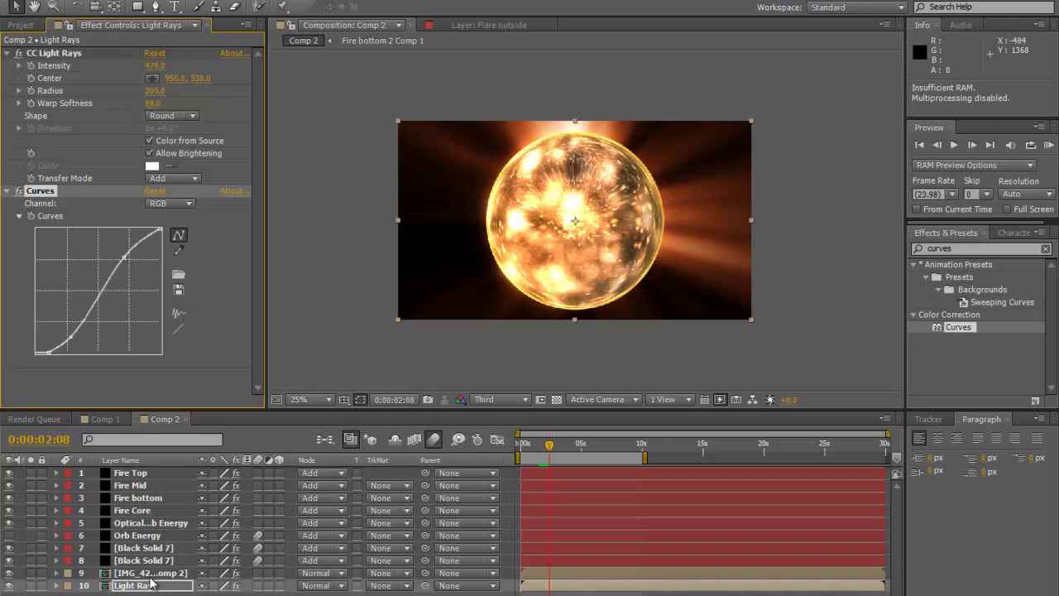
Try the Add blending mode on the IMG_4265 composition layer, preview it, and return the layer to Normal.
{"action": "left_click", "coordinate": [313, 574]}
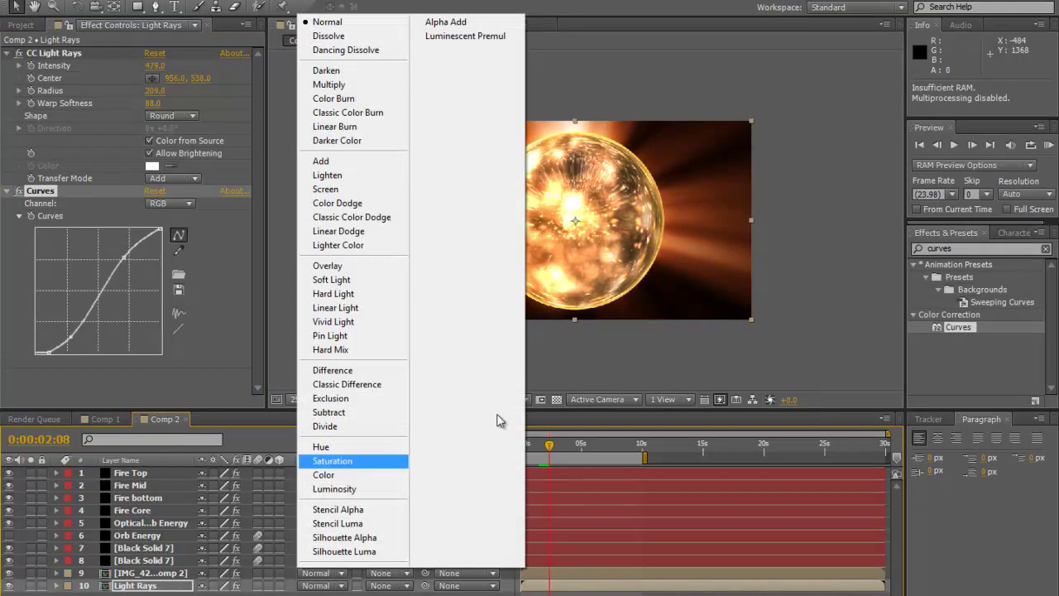
{"action": "left_click", "coordinate": [346, 162]}
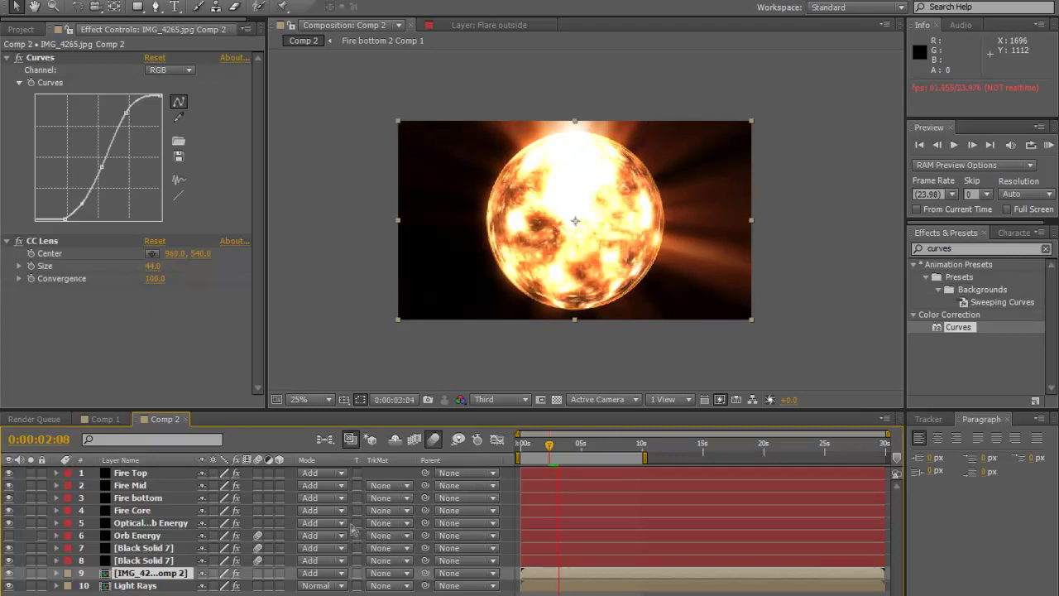
{"action": "key", "text": "space"}
{"action": "left_click", "coordinate": [321, 585]}
{"action": "left_click", "coordinate": [342, 25]}
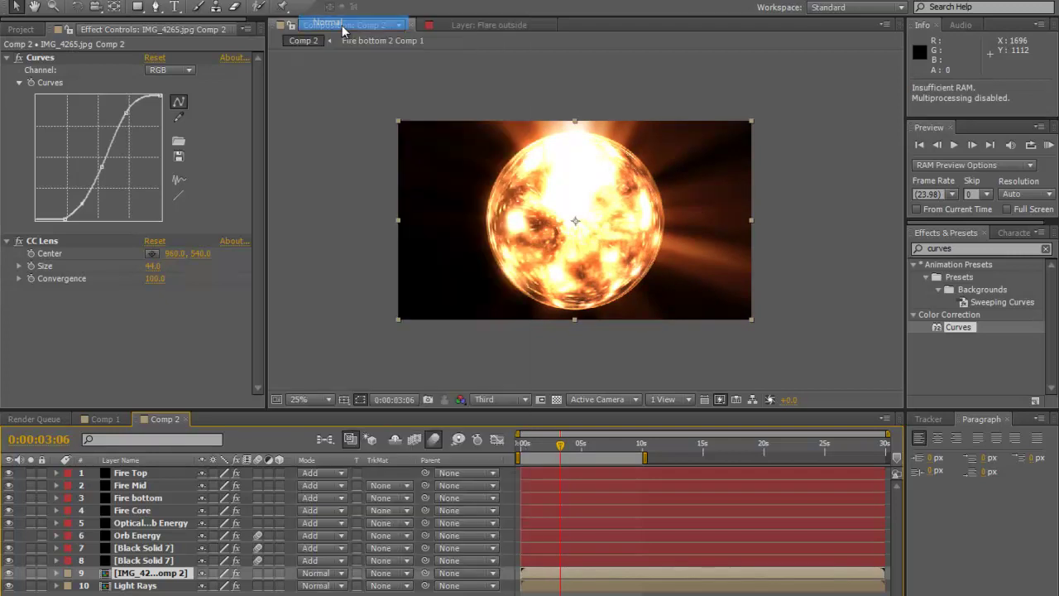
{"action": "key", "text": "space"}
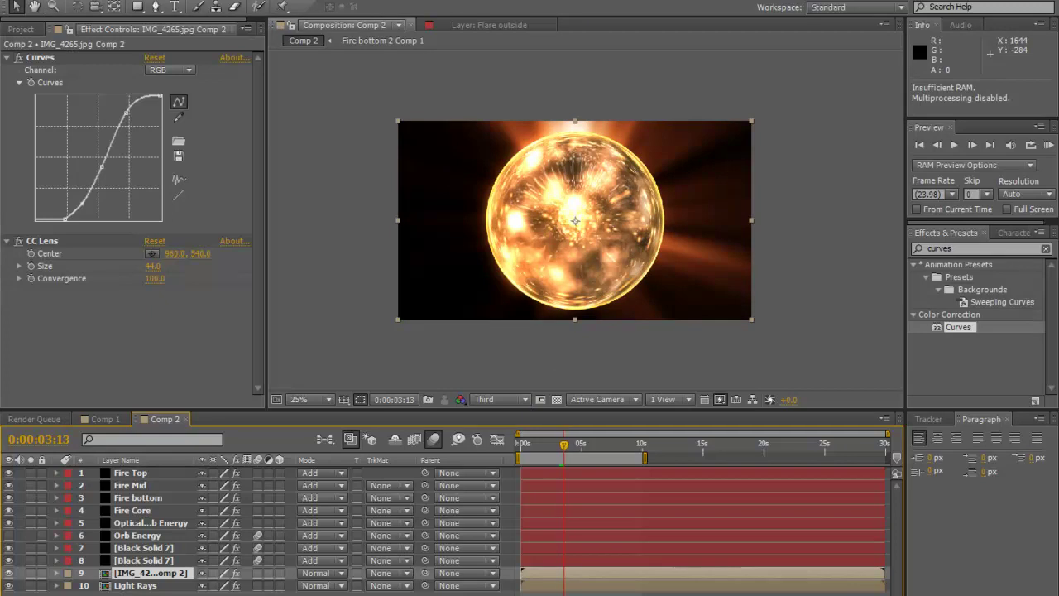
Create a new black solid layer of 1920 by 1080 px.
{"action": "left_click", "coordinate": [126, 0]}
{"action": "mouse_move", "coordinate": [145, 5]}
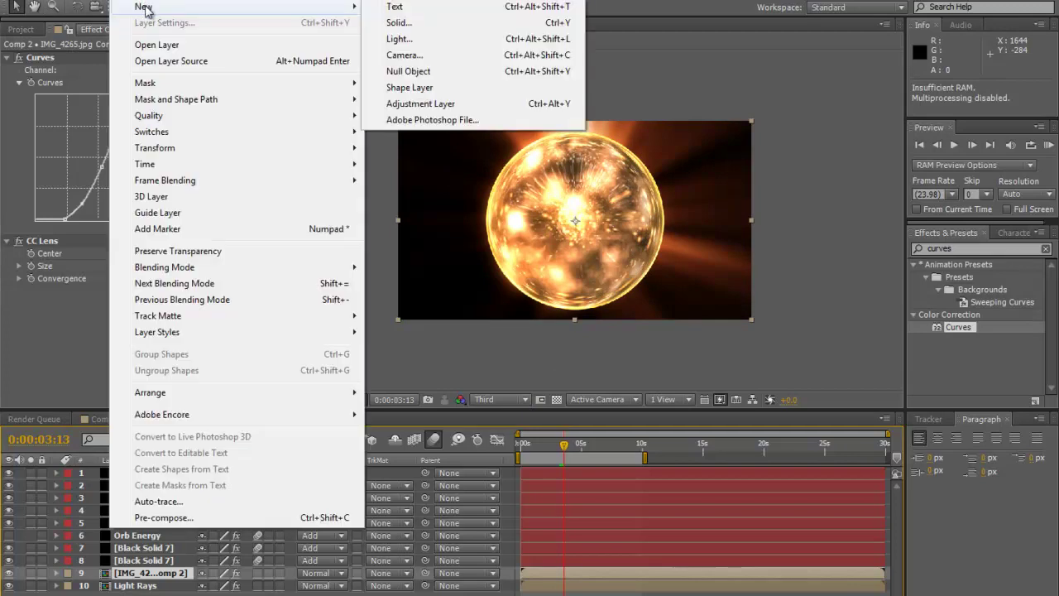
{"action": "left_click", "coordinate": [436, 27]}
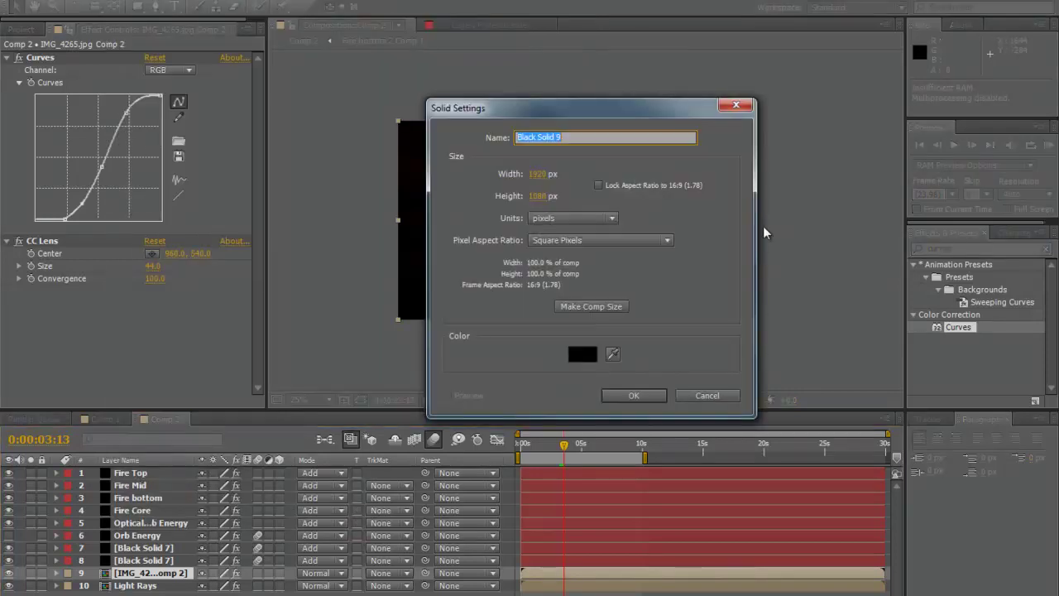
{"action": "left_click", "coordinate": [649, 396]}
Find the Optical Flares effect and apply it to the new black solid.
{"action": "left_click", "coordinate": [983, 248]}
{"action": "double_click", "coordinate": [940, 248]}
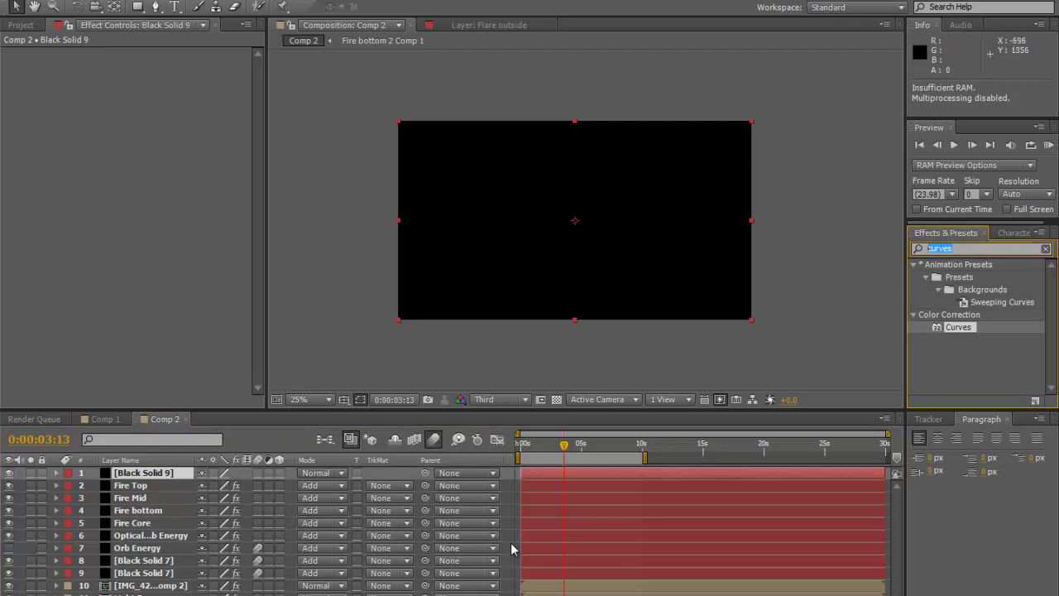
{"action": "type", "text": "opti"}
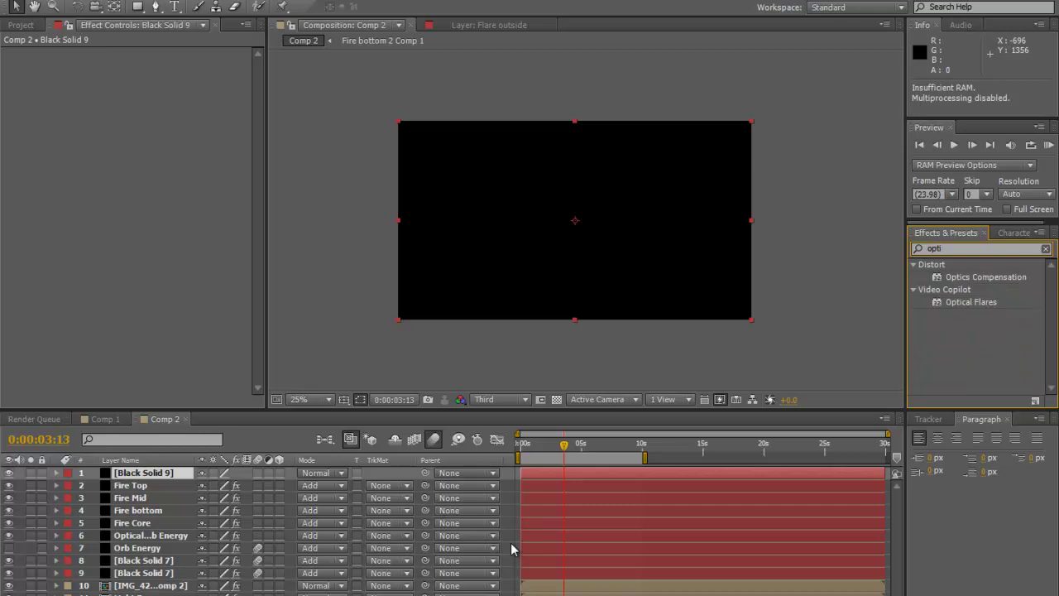
{"action": "left_click_drag", "start_coordinate": [937, 304], "coordinate": [153, 473]}
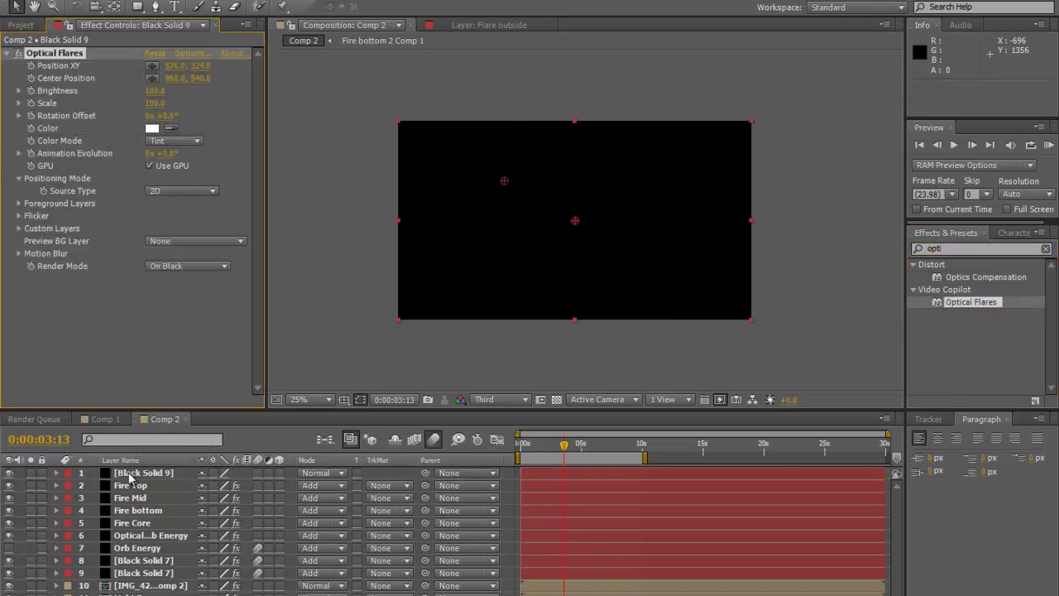
Open the Optical Flares options and delete every default lens object from the flare's stack.
{"action": "left_click", "coordinate": [189, 53]}
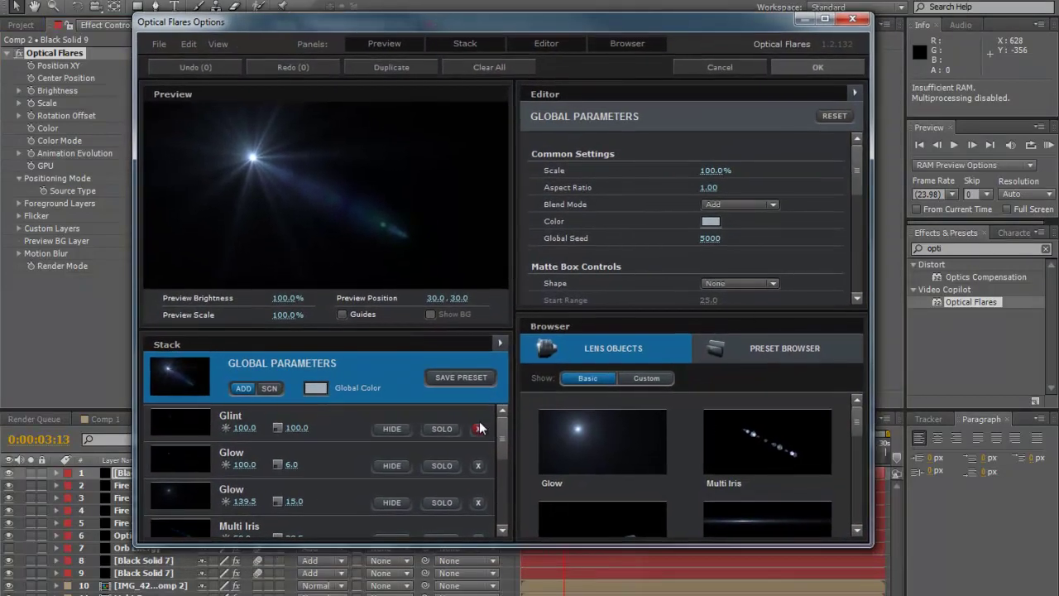
{"action": "left_click", "coordinate": [479, 428]}
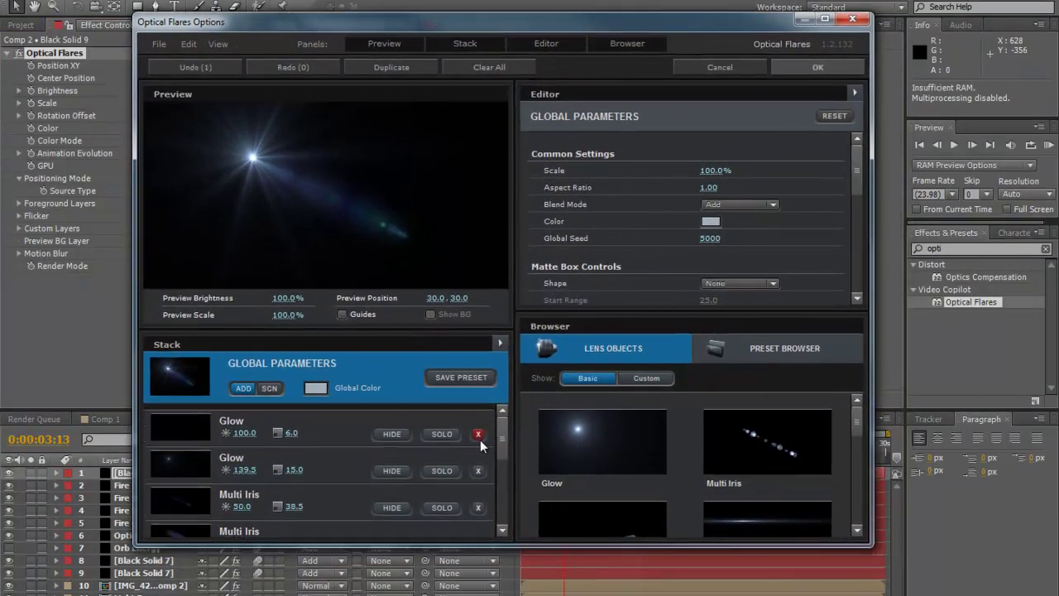
{"action": "left_click", "coordinate": [478, 428]}
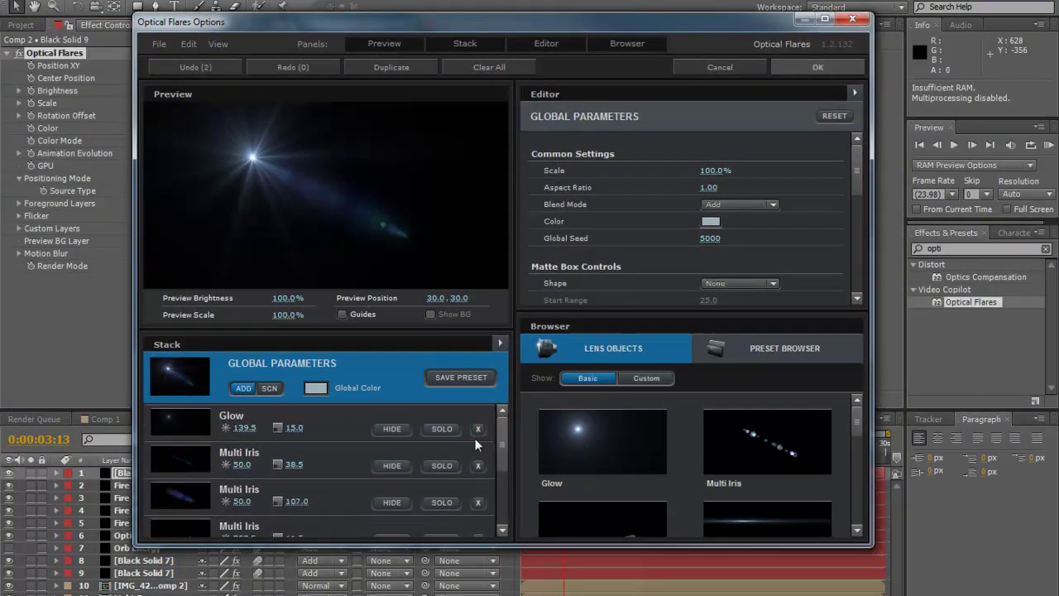
{"action": "left_click", "coordinate": [477, 429]}
{"action": "left_click", "coordinate": [477, 429]}
{"action": "left_click", "coordinate": [478, 429]}
{"action": "left_click", "coordinate": [477, 428]}
{"action": "left_click", "coordinate": [477, 428]}
{"action": "left_click", "coordinate": [478, 429]}
{"action": "left_click", "coordinate": [478, 429]}
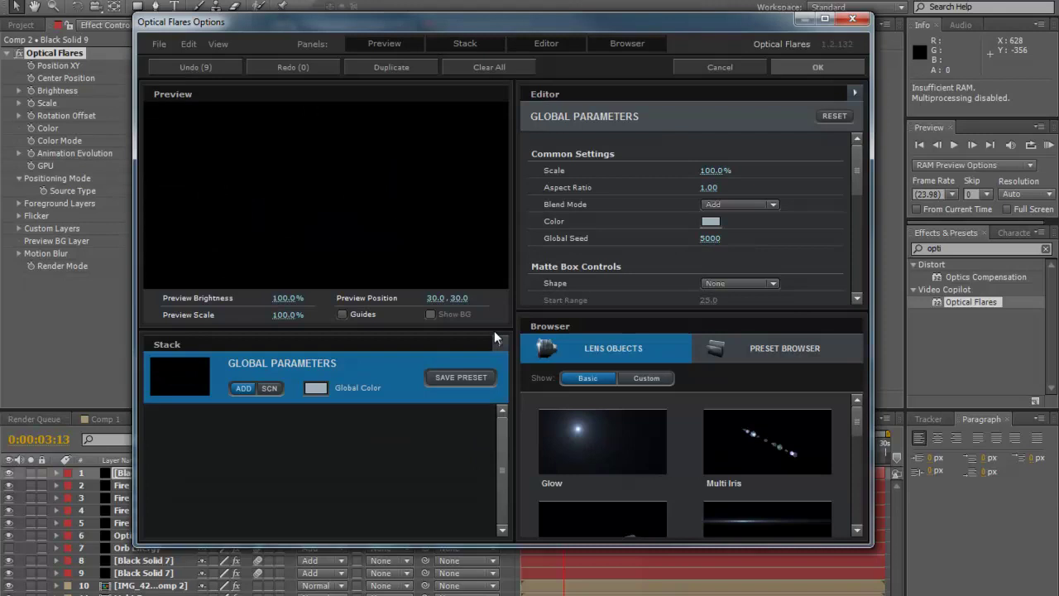
Add a Streak lens object to the flare, and try a Hoop object and remove it.
{"action": "mouse_move", "coordinate": [856, 423]}
{"action": "left_mouse_down"}
{"action": "mouse_move", "coordinate": [857, 434]}
{"action": "mouse_move", "coordinate": [855, 411]}
{"action": "mouse_move", "coordinate": [858, 497]}
{"action": "left_mouse_up"}
{"action": "left_click", "coordinate": [753, 444]}
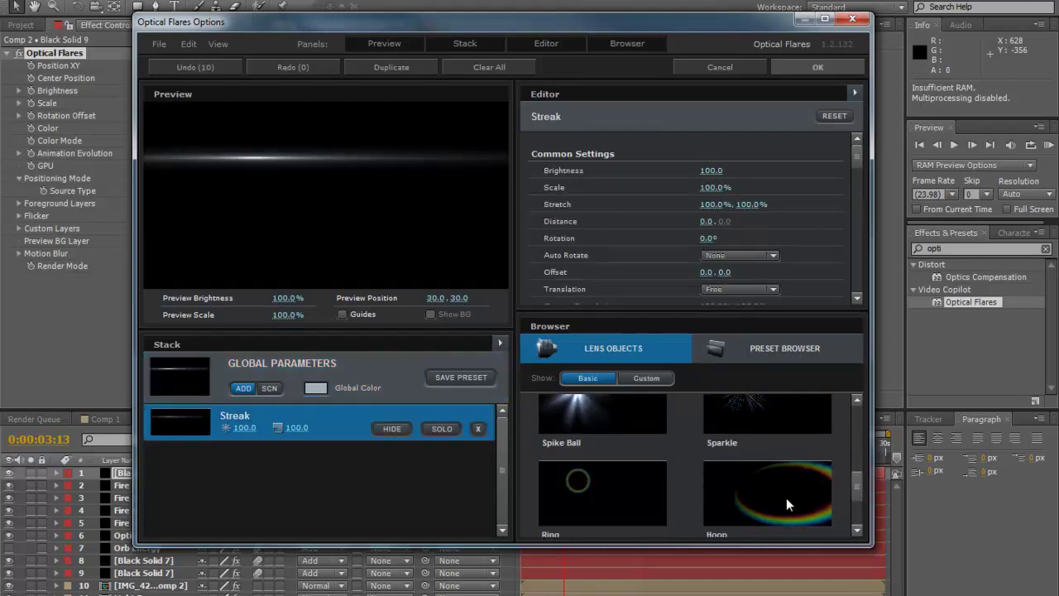
{"action": "left_click", "coordinate": [790, 460]}
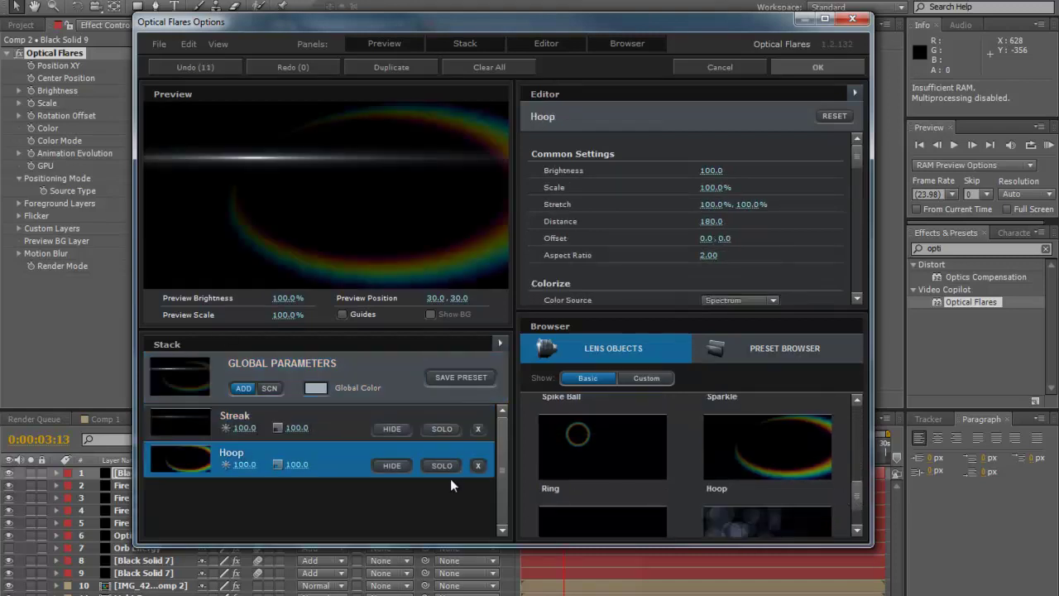
{"action": "left_click", "coordinate": [478, 467]}
{"action": "scroll", "coordinate": [858, 513], "scroll_direction": "down", "scroll_amount": 1}
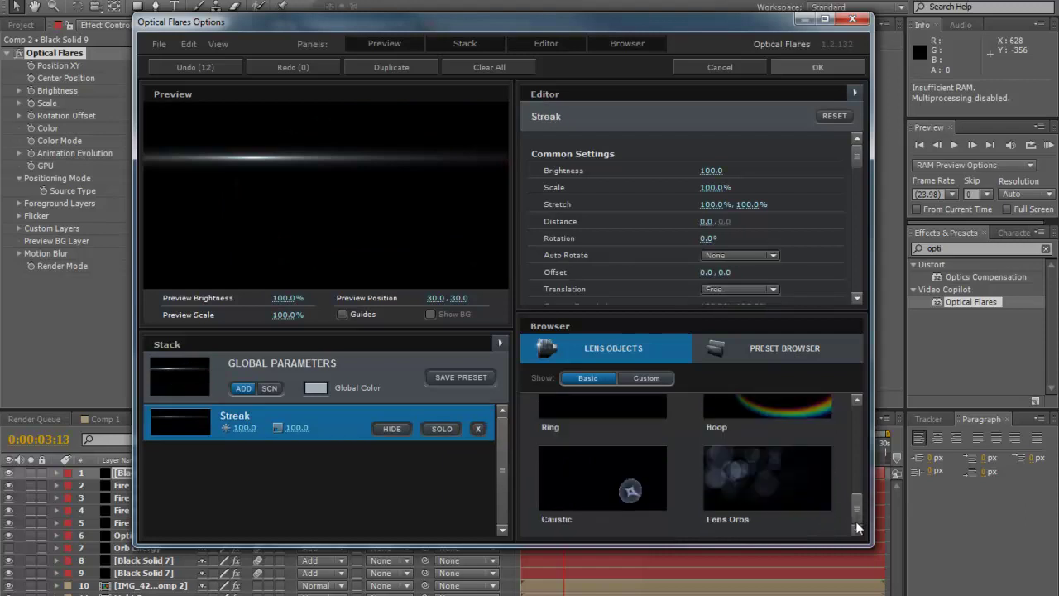
Browse the custom lens objects and add a blue Multi Iris object to the flare's stack.
{"action": "scroll", "coordinate": [853, 455], "scroll_direction": "up", "scroll_amount": 3}
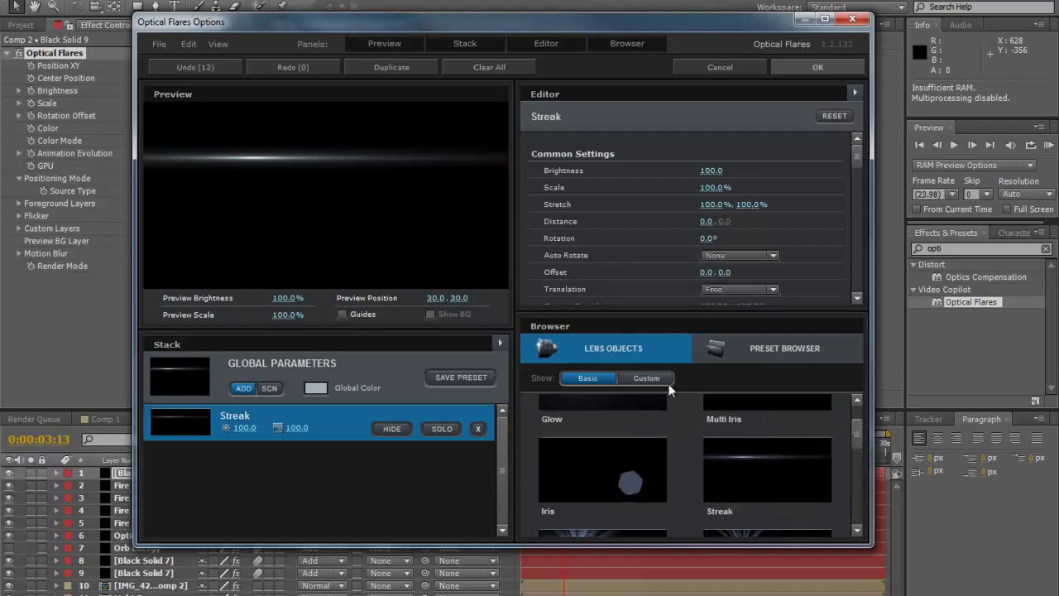
{"action": "left_click", "coordinate": [626, 378]}
{"action": "scroll", "coordinate": [852, 419], "scroll_direction": "down", "scroll_amount": 1}
{"action": "scroll", "coordinate": [846, 411], "scroll_direction": "up", "scroll_amount": 1}
{"action": "left_click", "coordinate": [827, 429]}
Try the custom Horizontal Stretch Iris object in the flare and remove it.
{"action": "left_click_drag", "start_coordinate": [854, 423], "coordinate": [855, 475]}
{"action": "left_click", "coordinate": [604, 475]}
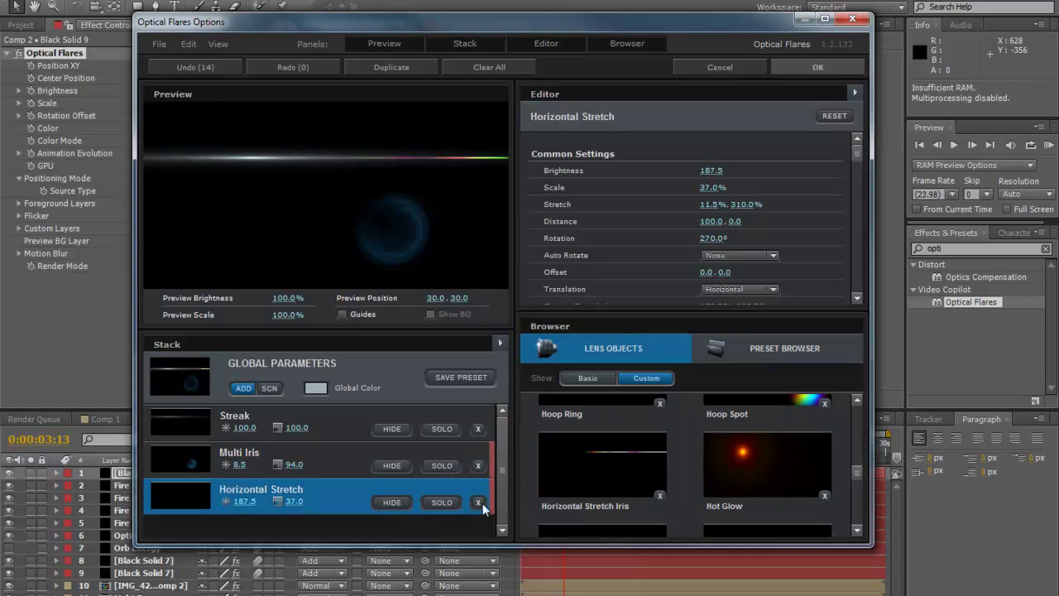
{"action": "key", "text": "Delete"}
Add a custom Lens Orbs object and a Soft Light Iris object to the flare.
{"action": "mouse_move", "coordinate": [858, 473]}
{"action": "left_mouse_down"}
{"action": "mouse_move", "coordinate": [856, 521]}
{"action": "mouse_move", "coordinate": [856, 457]}
{"action": "mouse_move", "coordinate": [856, 480]}
{"action": "mouse_move", "coordinate": [845, 482]}
{"action": "mouse_move", "coordinate": [858, 528]}
{"action": "mouse_move", "coordinate": [857, 485]}
{"action": "left_mouse_up"}
{"action": "left_click", "coordinate": [613, 494]}
{"action": "left_click", "coordinate": [821, 472]}
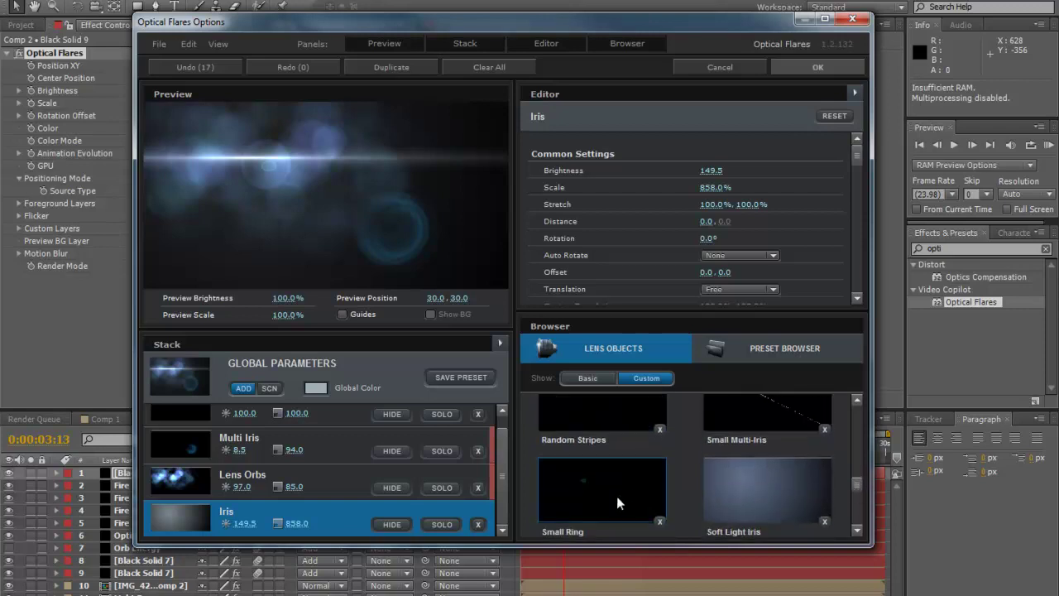
Try a Small Ring object with its shape type set to Texture and Light_Rim as the texture image.
{"action": "left_click", "coordinate": [617, 497]}
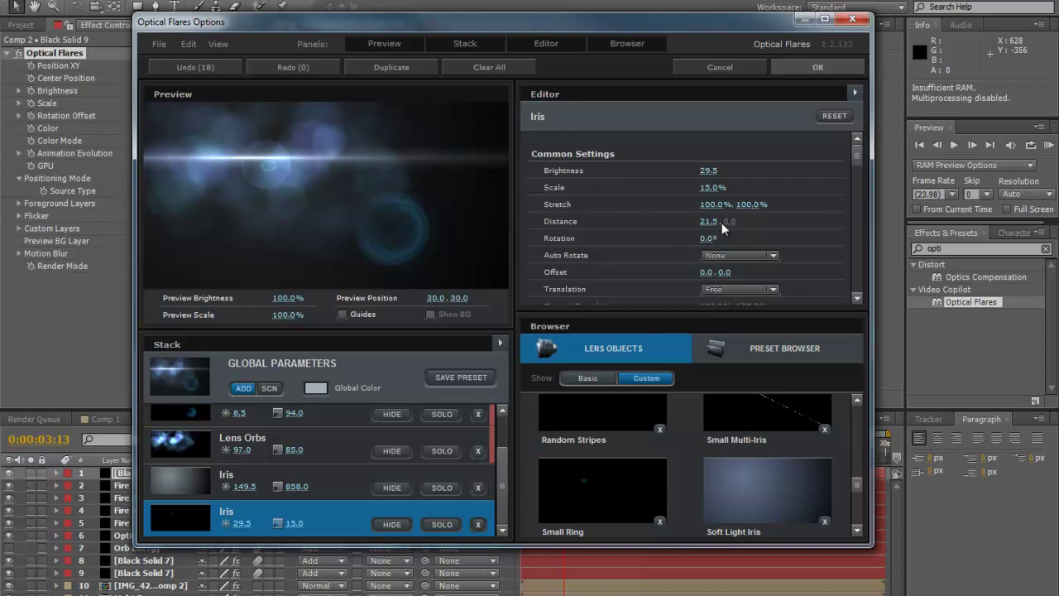
{"action": "left_click_drag", "start_coordinate": [858, 156], "coordinate": [854, 195]}
{"action": "left_click", "coordinate": [732, 188]}
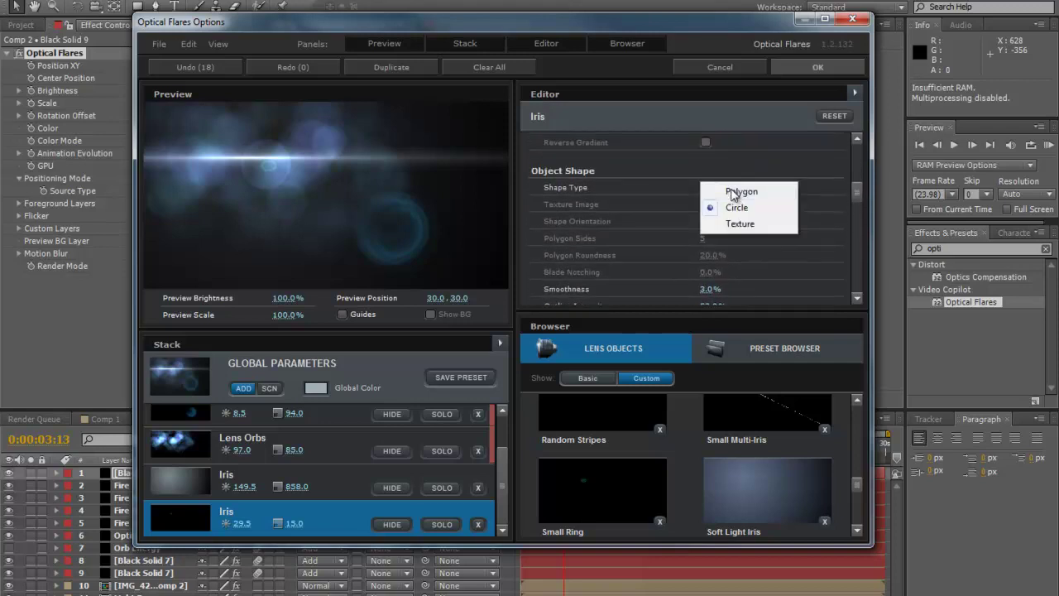
{"action": "left_click", "coordinate": [742, 192]}
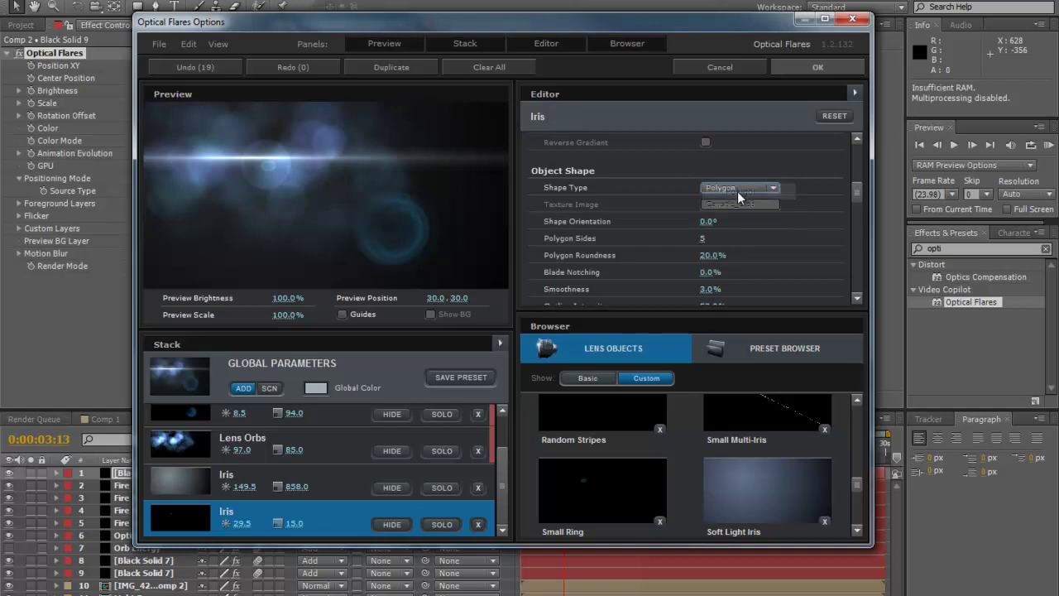
{"action": "left_click", "coordinate": [738, 191]}
{"action": "left_click", "coordinate": [741, 227]}
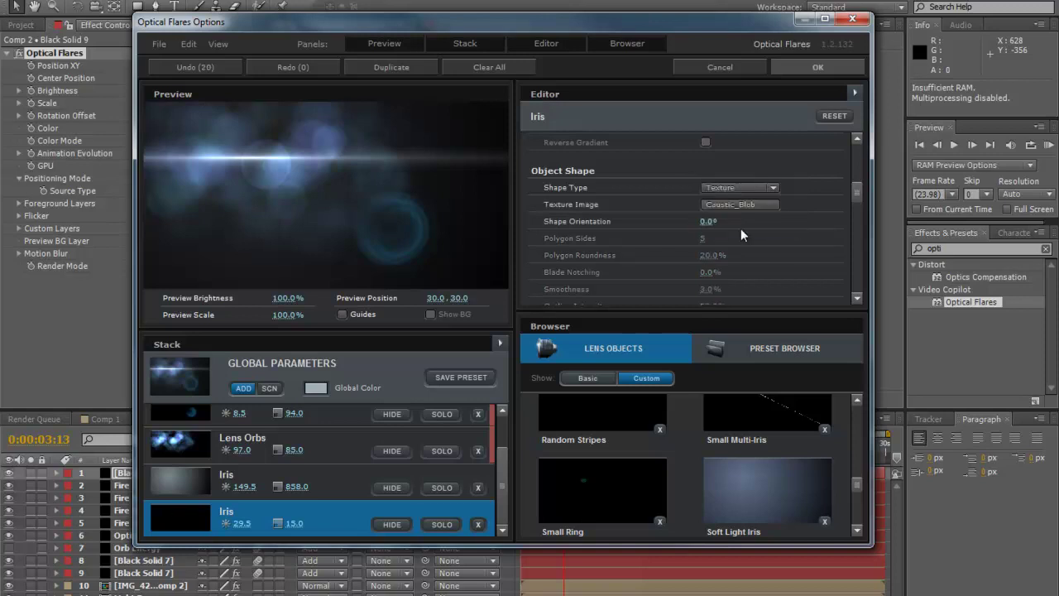
{"action": "left_click", "coordinate": [743, 206]}
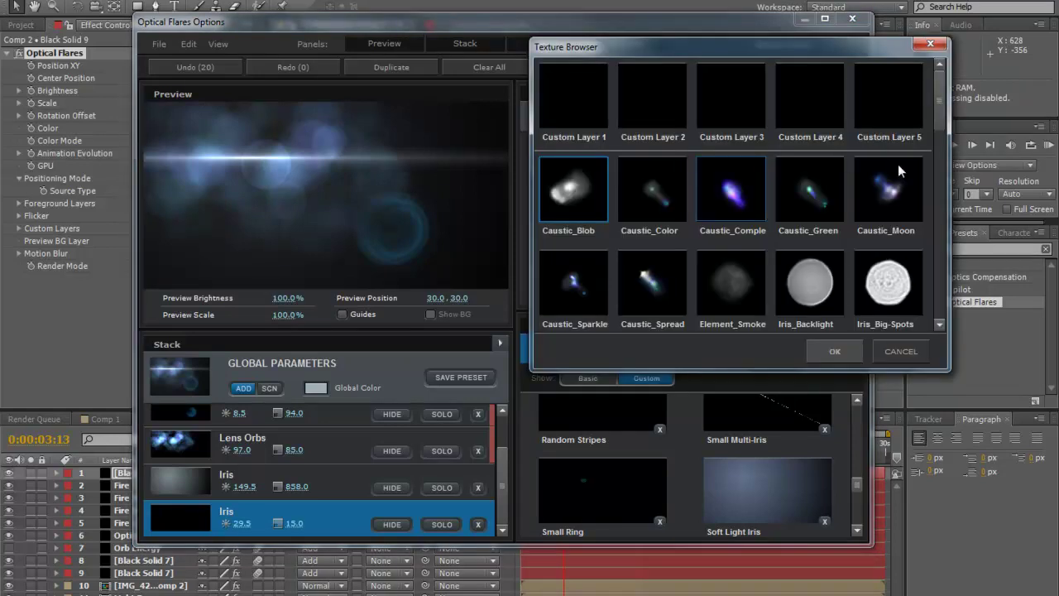
{"action": "left_click_drag", "start_coordinate": [940, 98], "coordinate": [934, 269]}
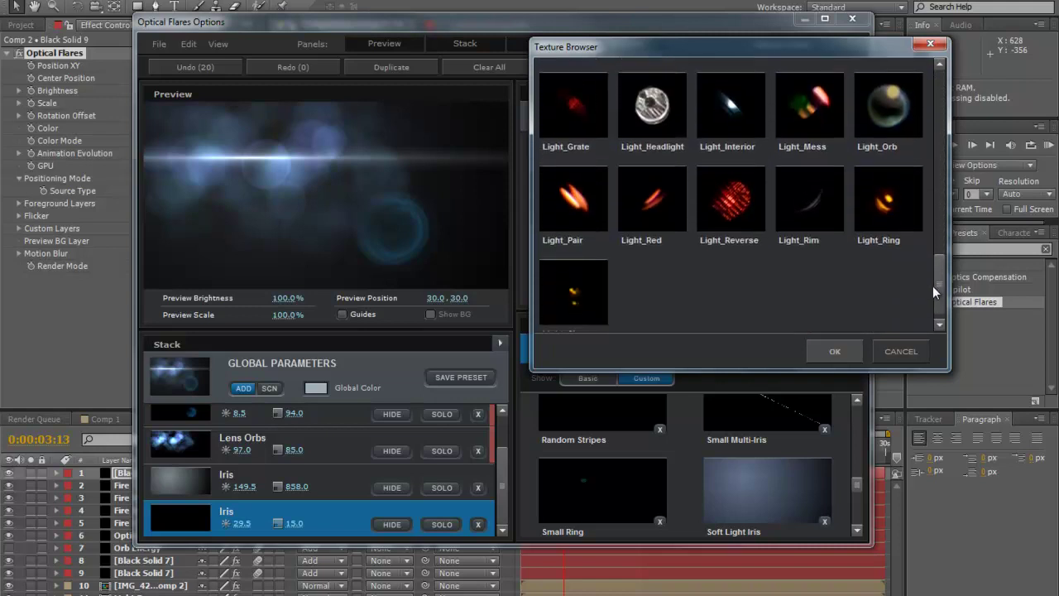
{"action": "left_click", "coordinate": [832, 215]}
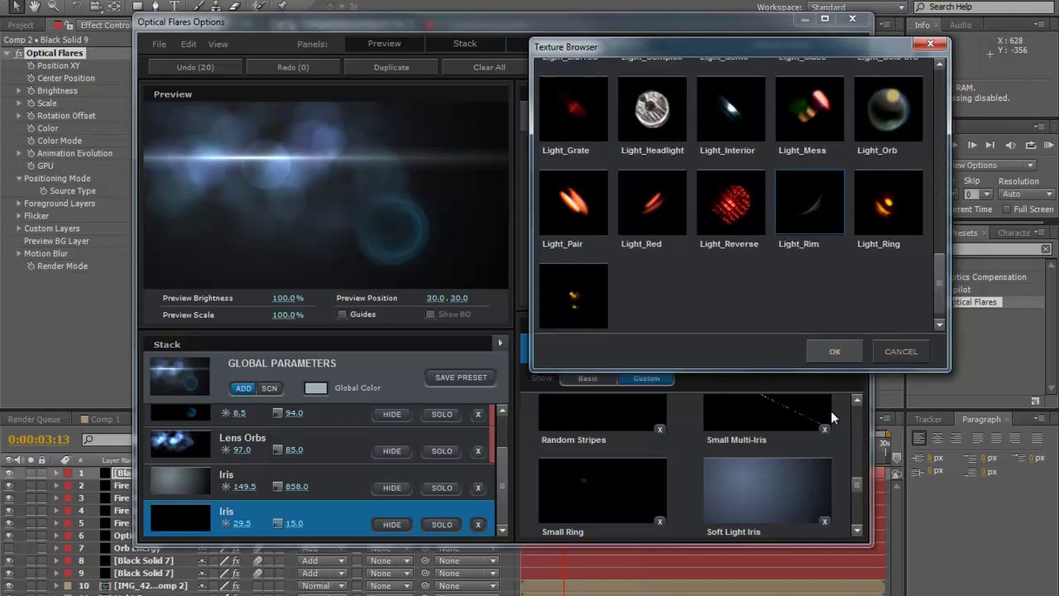
{"action": "left_click", "coordinate": [835, 349]}
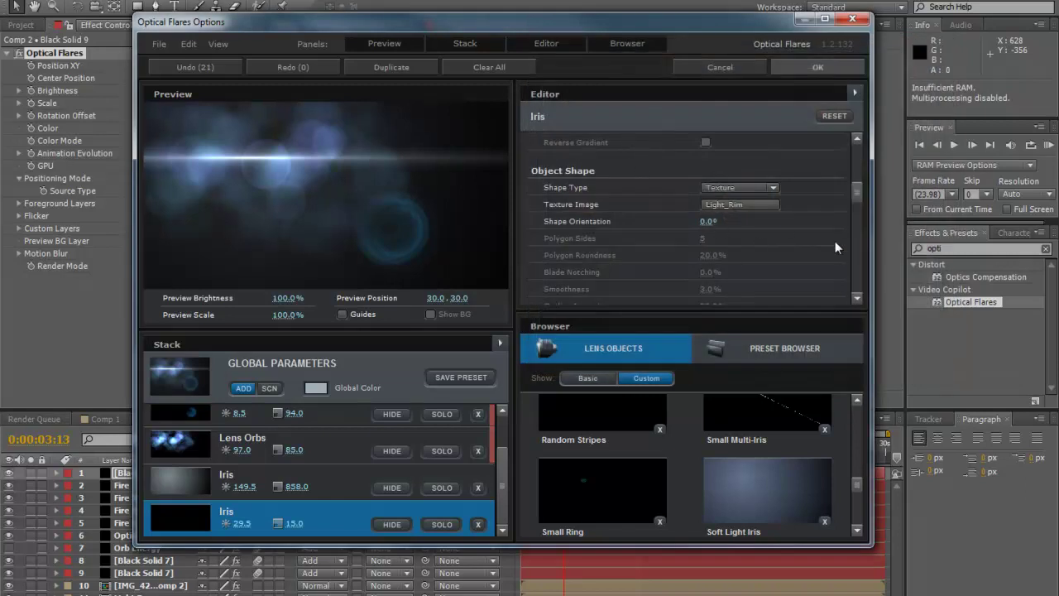
Try a higher brightness on the Light_Rim textured Iris object and remove that object from the stack.
{"action": "left_click_drag", "start_coordinate": [856, 201], "coordinate": [860, 170]}
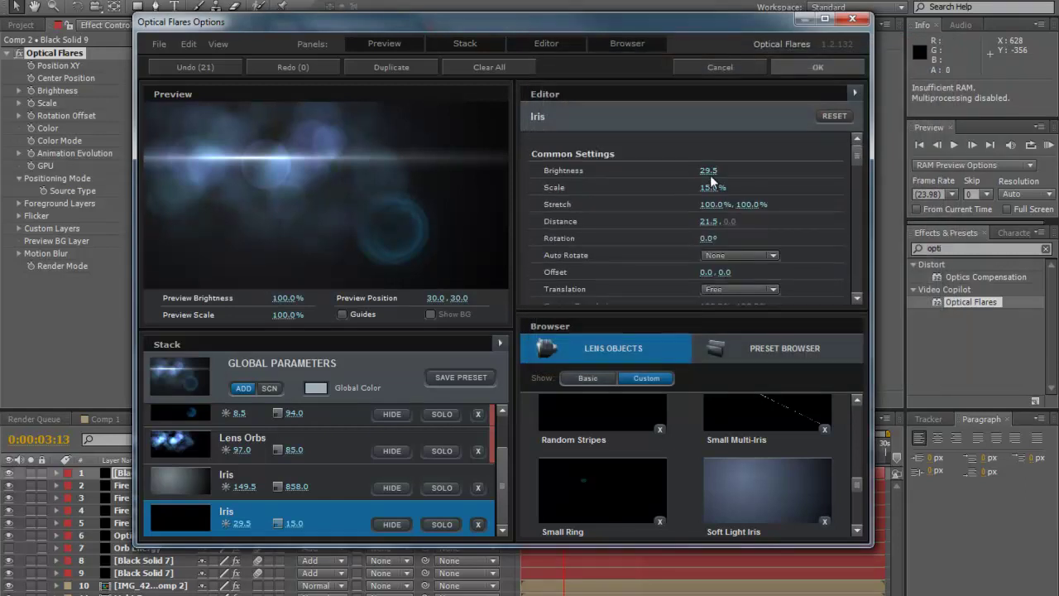
{"action": "left_click_drag", "start_coordinate": [767, 172], "coordinate": [978, 175]}
{"action": "left_click", "coordinate": [478, 525]}
Add a Blue Spot object to the flare and set the global color to orange.
{"action": "left_click_drag", "start_coordinate": [859, 487], "coordinate": [860, 439]}
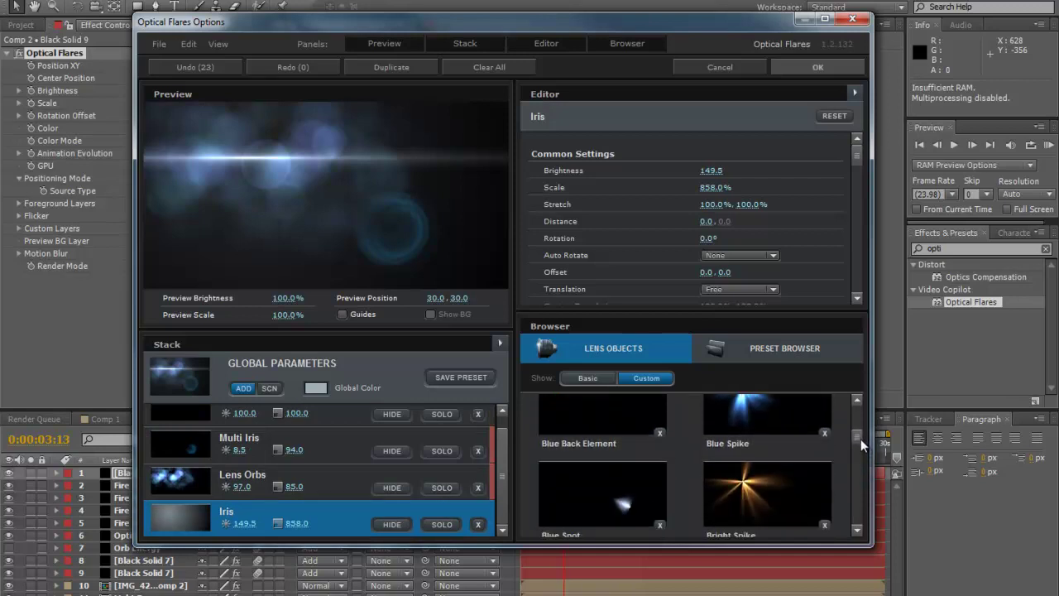
{"action": "left_click", "coordinate": [608, 488]}
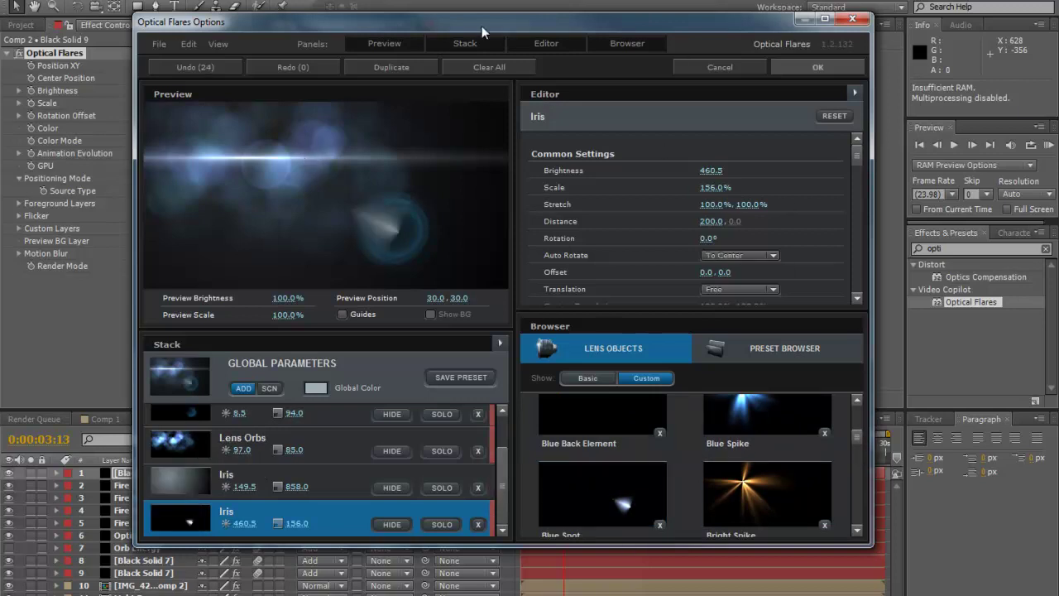
{"action": "left_click", "coordinate": [367, 381]}
{"action": "left_click", "coordinate": [712, 222]}
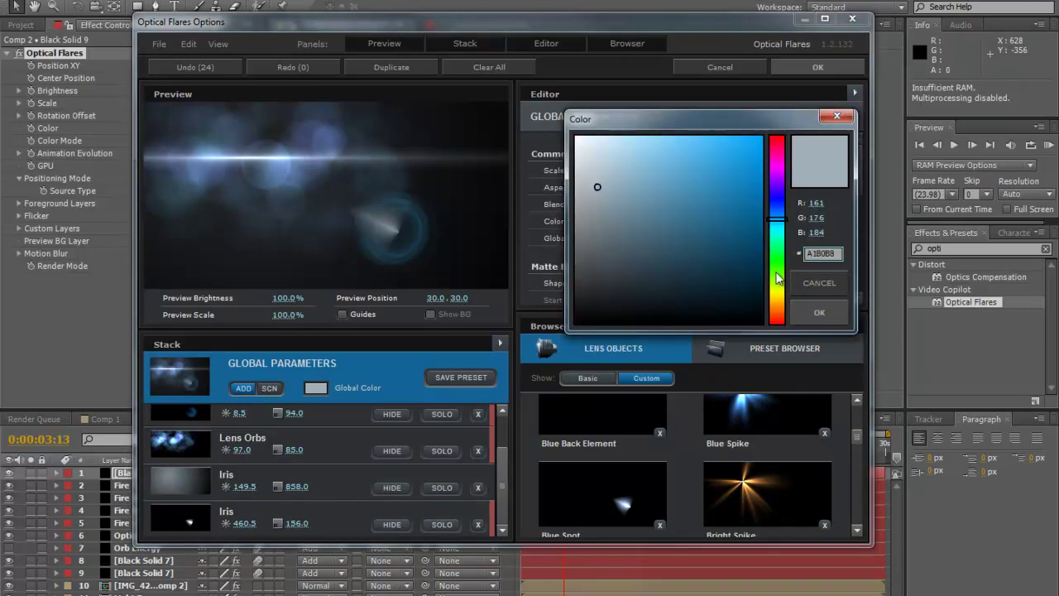
{"action": "left_click", "coordinate": [776, 302]}
{"action": "left_click_drag", "start_coordinate": [725, 280], "coordinate": [743, 185]}
{"action": "left_click", "coordinate": [777, 299]}
{"action": "left_click_drag", "start_coordinate": [784, 316], "coordinate": [777, 315]}
{"action": "left_click", "coordinate": [817, 312]}
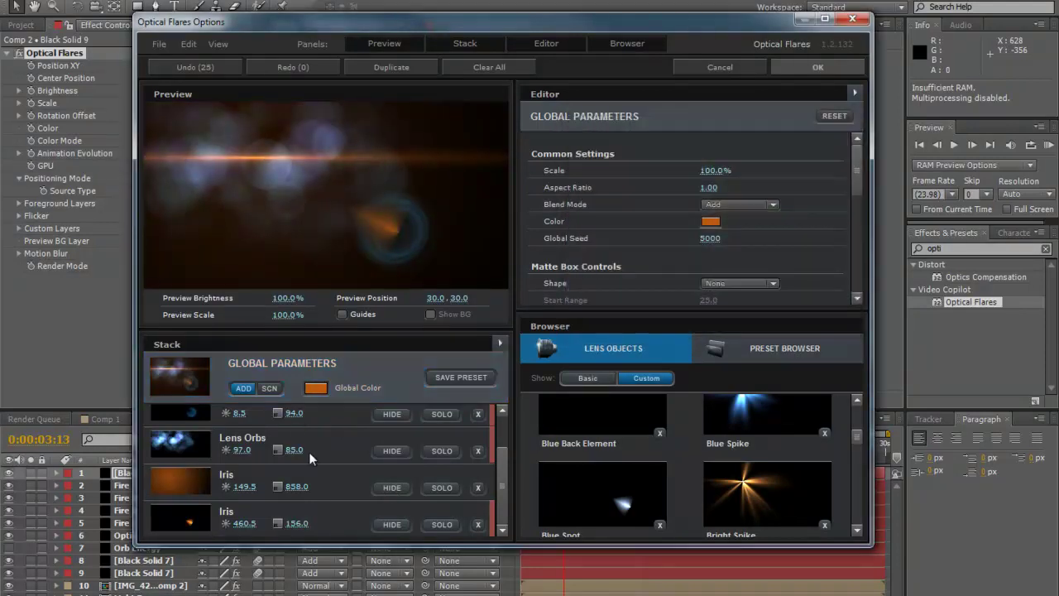
Set Color 1 of the Lens Orbs object to a light orange.
{"action": "left_click", "coordinate": [315, 450]}
{"action": "scroll", "coordinate": [853, 165], "scroll_direction": "down", "scroll_amount": 1}
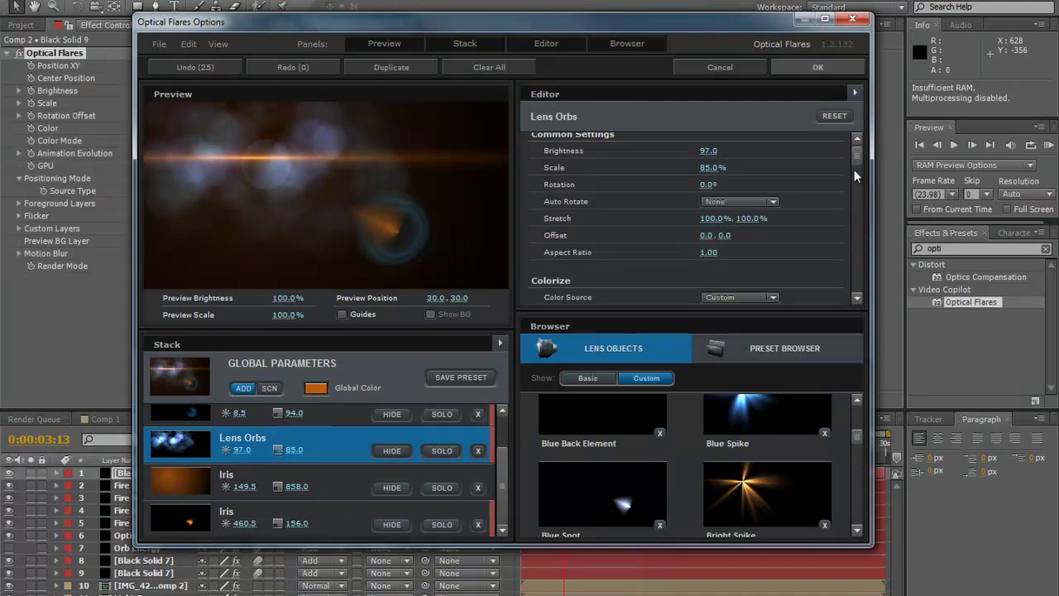
{"action": "scroll", "coordinate": [853, 172], "scroll_direction": "down", "scroll_amount": 3}
{"action": "scroll", "coordinate": [855, 164], "scroll_direction": "down", "scroll_amount": 1}
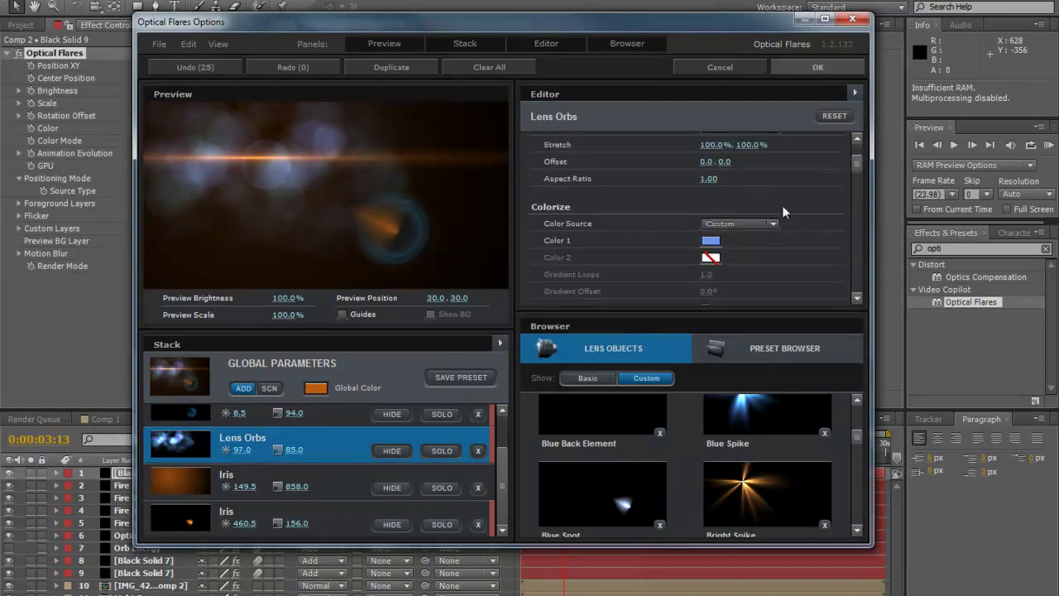
{"action": "left_click", "coordinate": [710, 234]}
{"action": "left_click_drag", "start_coordinate": [780, 318], "coordinate": [778, 330]}
{"action": "left_click_drag", "start_coordinate": [730, 170], "coordinate": [683, 165]}
{"action": "left_click", "coordinate": [820, 329]}
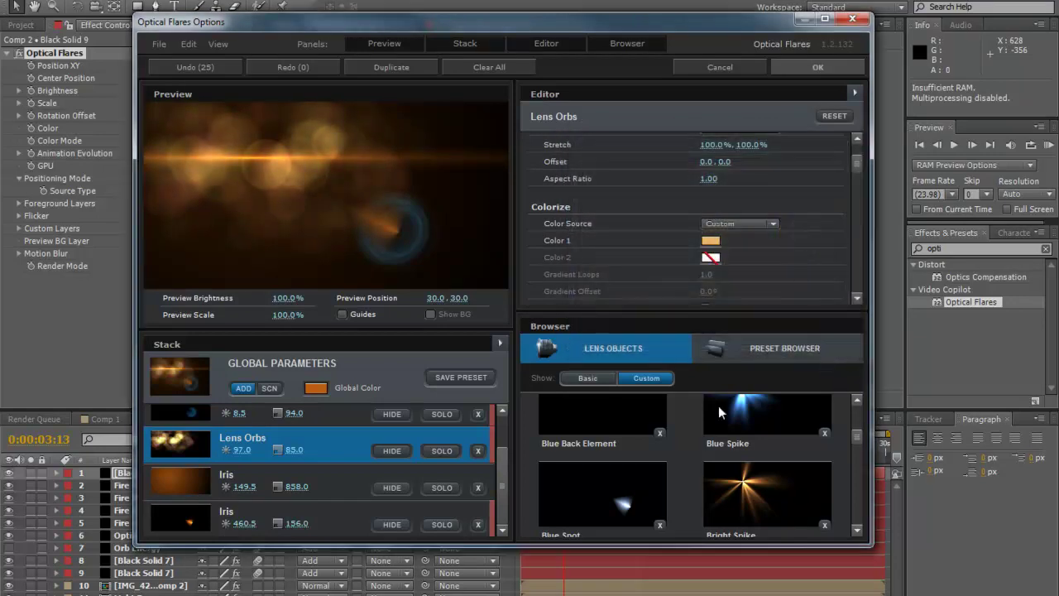
Set Color 1 of the Multi Iris object to orange FF5300 and apply the flare options.
{"action": "left_click", "coordinate": [339, 418]}
{"action": "left_click", "coordinate": [713, 294]}
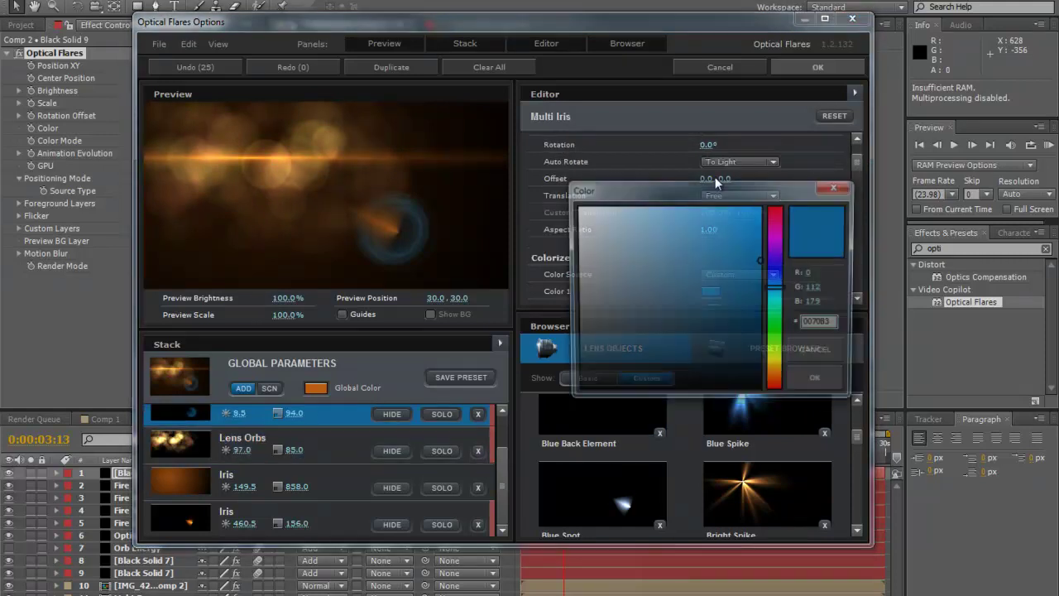
{"action": "left_click_drag", "start_coordinate": [776, 349], "coordinate": [778, 375]}
{"action": "mouse_move", "coordinate": [728, 310]}
{"action": "left_mouse_down"}
{"action": "mouse_move", "coordinate": [739, 206]}
{"action": "mouse_move", "coordinate": [736, 224]}
{"action": "left_mouse_up"}
{"action": "mouse_move", "coordinate": [639, 244]}
{"action": "left_mouse_down"}
{"action": "mouse_move", "coordinate": [761, 315]}
{"action": "mouse_move", "coordinate": [763, 244]}
{"action": "mouse_move", "coordinate": [788, 203]}
{"action": "left_mouse_up"}
{"action": "left_click_drag", "start_coordinate": [781, 377], "coordinate": [781, 385]}
{"action": "left_click", "coordinate": [801, 389]}
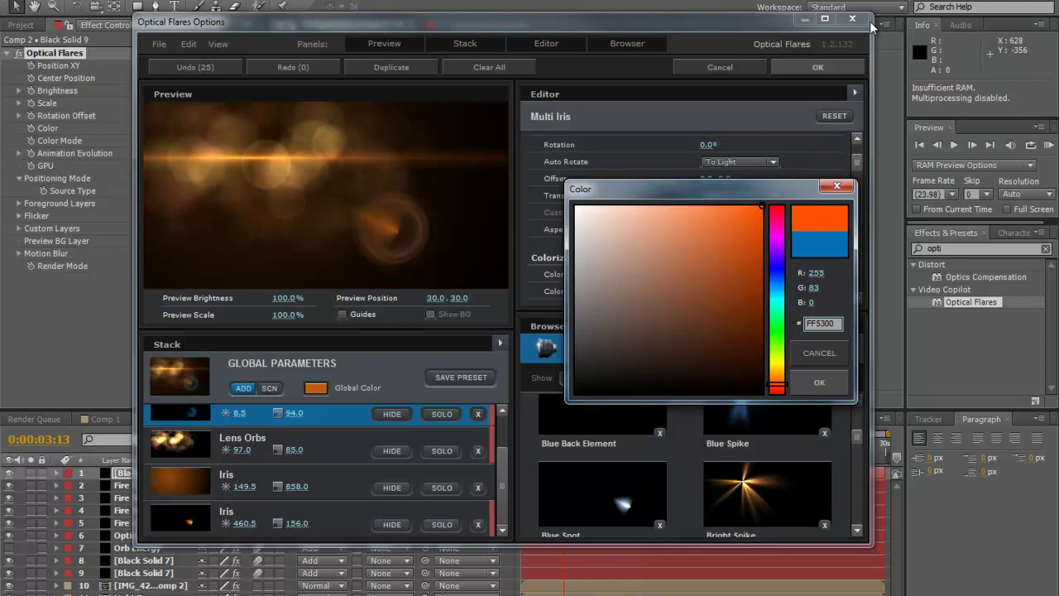
{"action": "left_click", "coordinate": [835, 65]}
Move the flare off the frame's left edge to -64, 408 and set its layer's blending mode to Add.
{"action": "left_click_drag", "start_coordinate": [505, 180], "coordinate": [386, 196]}
{"action": "left_click", "coordinate": [334, 474]}
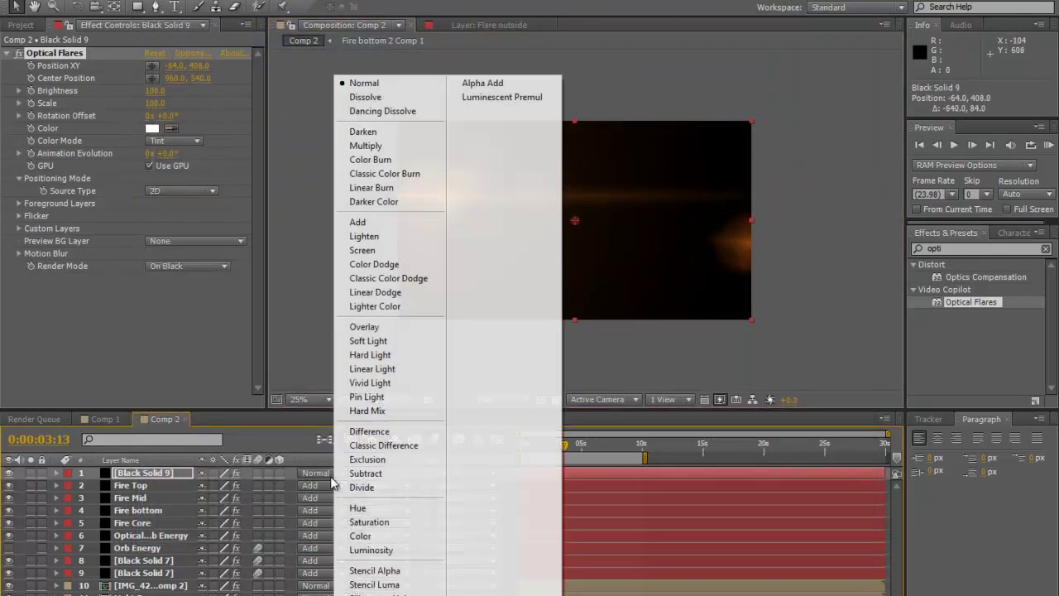
{"action": "left_click", "coordinate": [370, 222]}
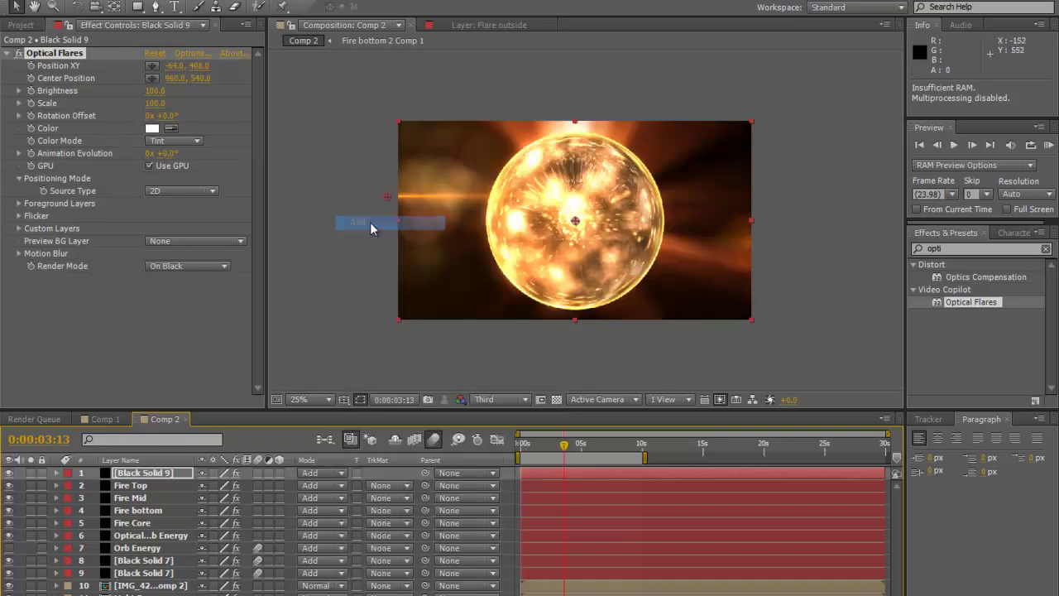
Try the Screen blending mode on the flare layer with the flare at -204, 444, and return the mode to Add.
{"action": "left_click", "coordinate": [332, 472]}
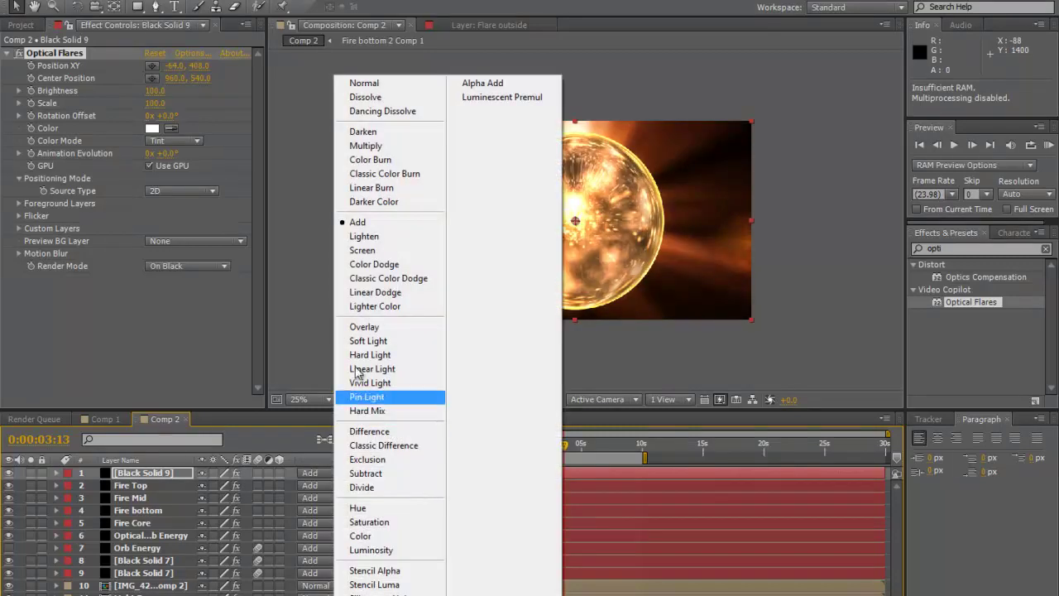
{"action": "left_click", "coordinate": [369, 255]}
{"action": "mouse_move", "coordinate": [382, 198]}
{"action": "left_mouse_down"}
{"action": "mouse_move", "coordinate": [420, 194]}
{"action": "mouse_move", "coordinate": [436, 207]}
{"action": "mouse_move", "coordinate": [387, 258]}
{"action": "mouse_move", "coordinate": [378, 186]}
{"action": "mouse_move", "coordinate": [376, 270]}
{"action": "mouse_move", "coordinate": [356, 239]}
{"action": "mouse_move", "coordinate": [362, 198]}
{"action": "left_mouse_up"}
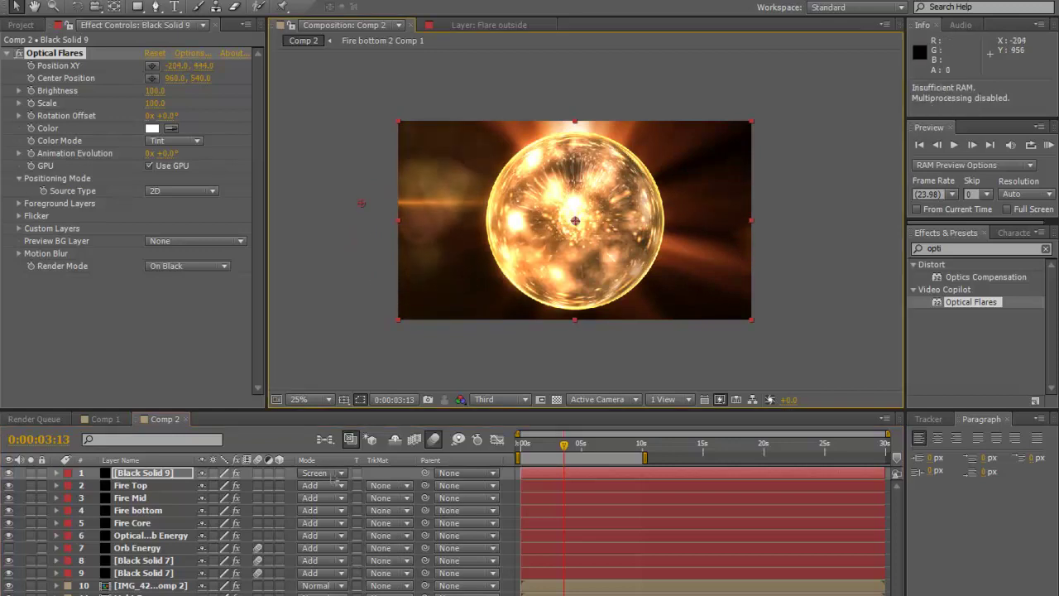
{"action": "left_click", "coordinate": [335, 475]}
{"action": "left_click", "coordinate": [372, 222]}
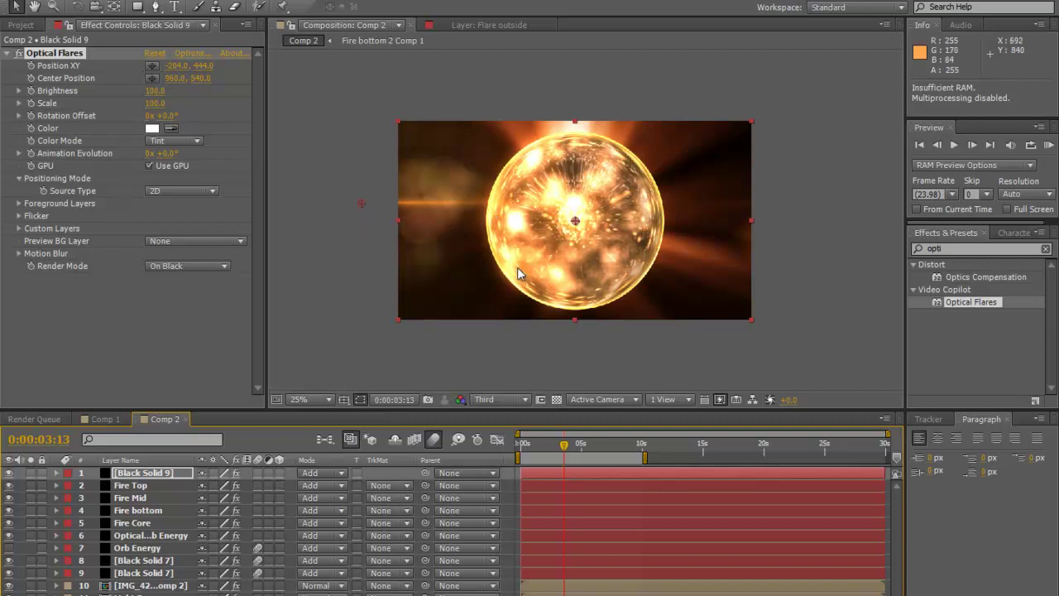
Keyframe the flare's Position XY from -164, 260 at 0:00:00:00 to -152, 956 at 0:00:10:01.
{"action": "mouse_move", "coordinate": [361, 202]}
{"action": "left_mouse_down"}
{"action": "mouse_move", "coordinate": [378, 223]}
{"action": "mouse_move", "coordinate": [373, 270]}
{"action": "mouse_move", "coordinate": [362, 207]}
{"action": "mouse_move", "coordinate": [368, 169]}
{"action": "left_mouse_up"}
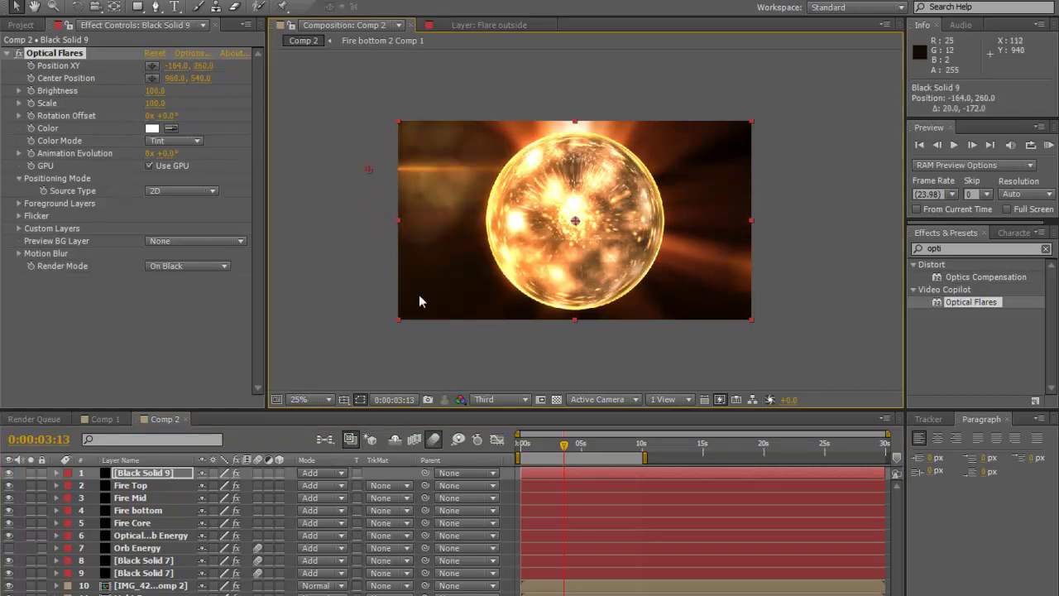
{"action": "left_click", "coordinate": [521, 453]}
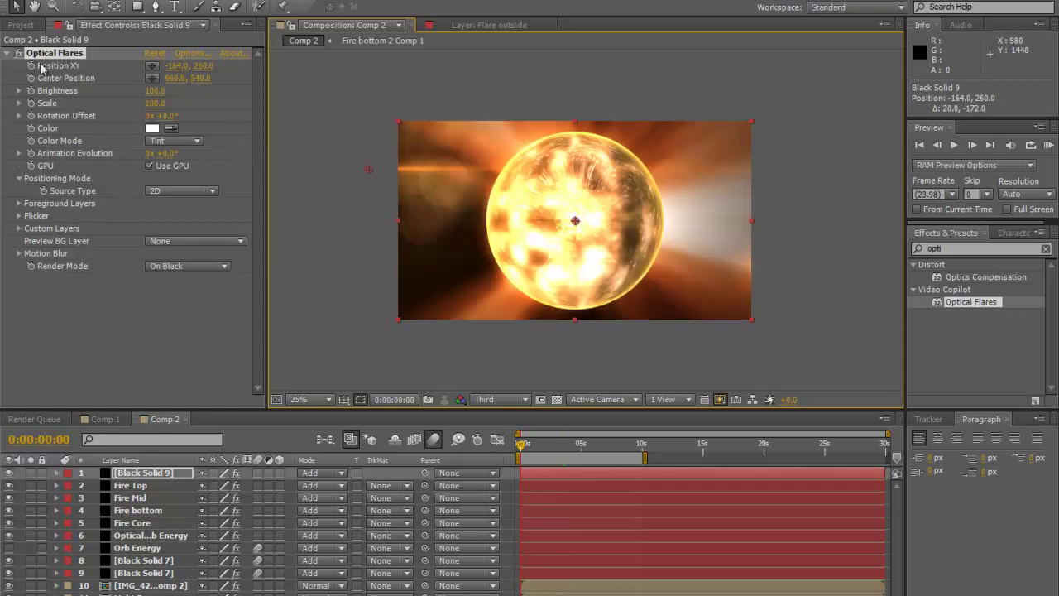
{"action": "left_click", "coordinate": [32, 67]}
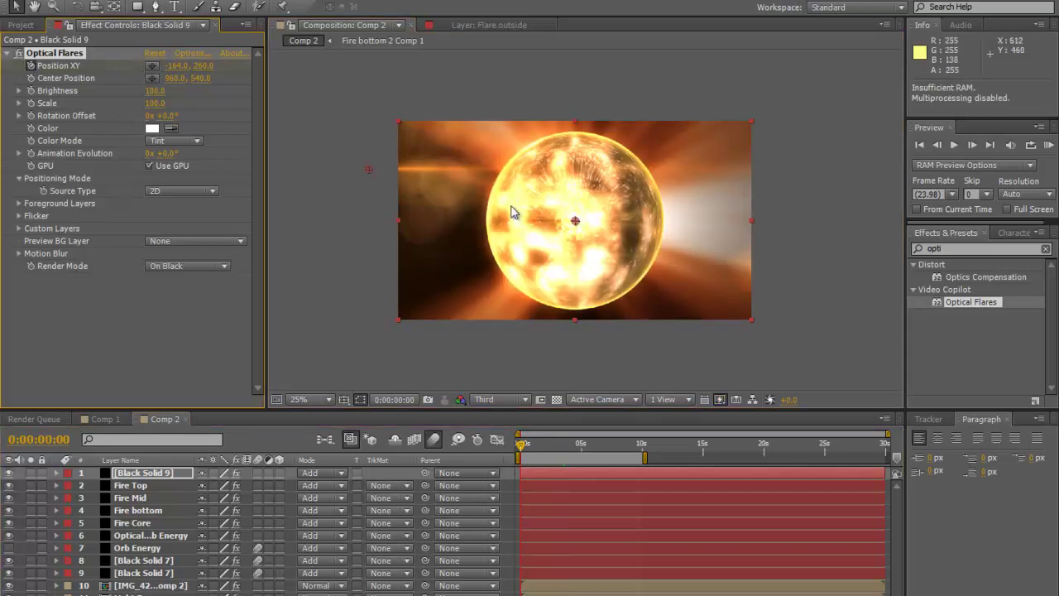
{"action": "left_click", "coordinate": [642, 451]}
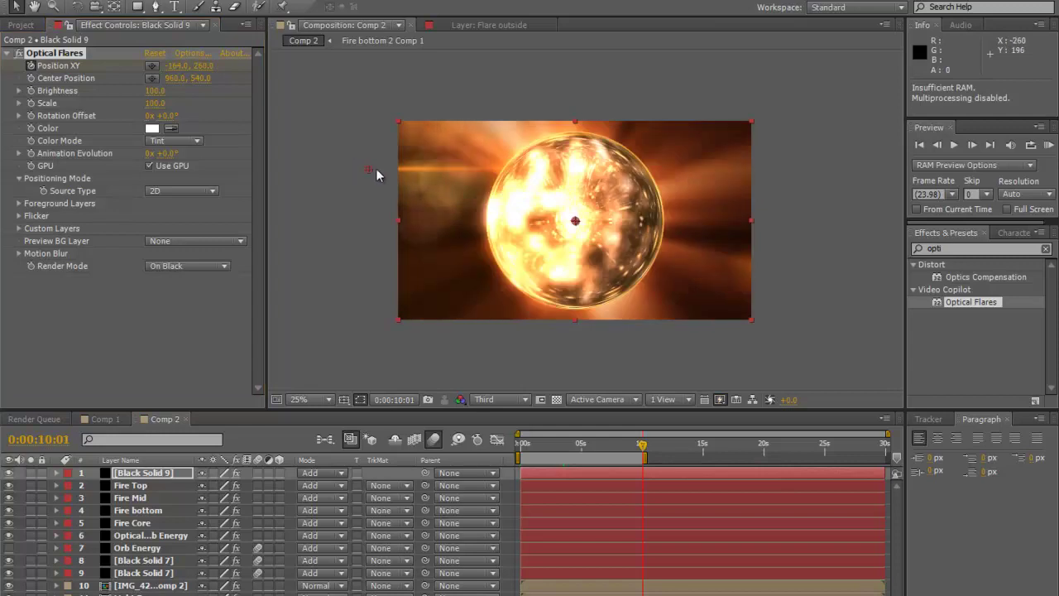
{"action": "left_click_drag", "start_coordinate": [369, 172], "coordinate": [371, 298]}
Preview the flare's movement from the start of the composition.
{"action": "left_click", "coordinate": [520, 448]}
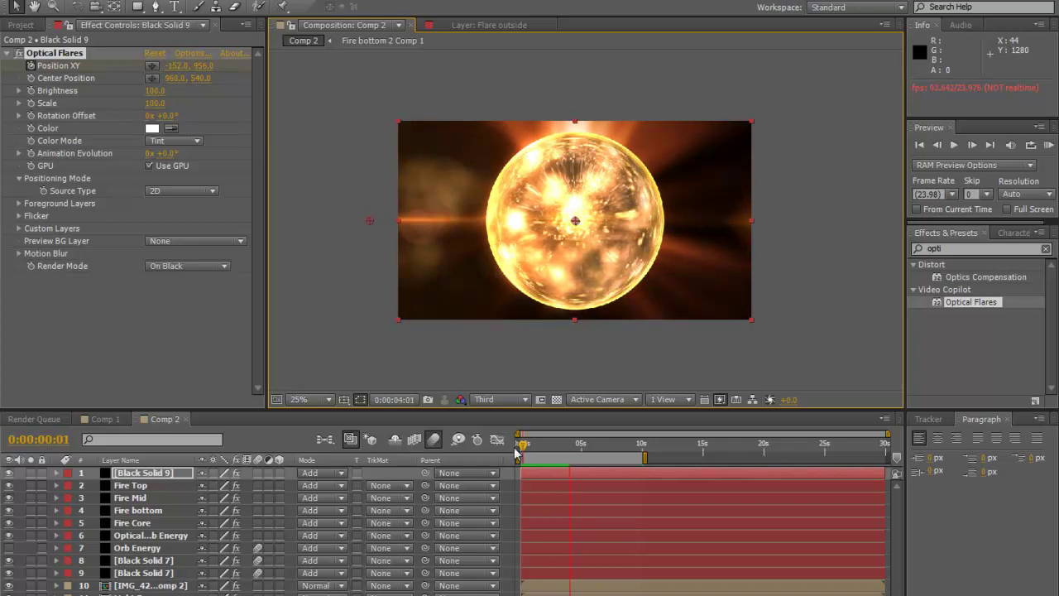
{"action": "key", "text": "space"}
{"action": "left_click_drag", "start_coordinate": [562, 451], "coordinate": [510, 456]}
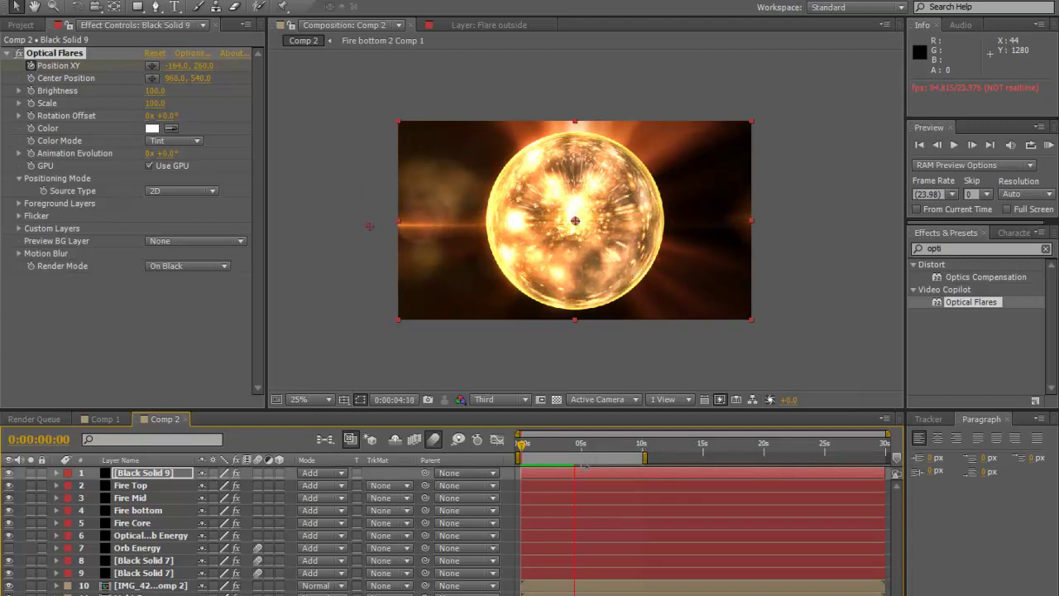
{"action": "left_click_drag", "start_coordinate": [556, 451], "coordinate": [522, 452]}
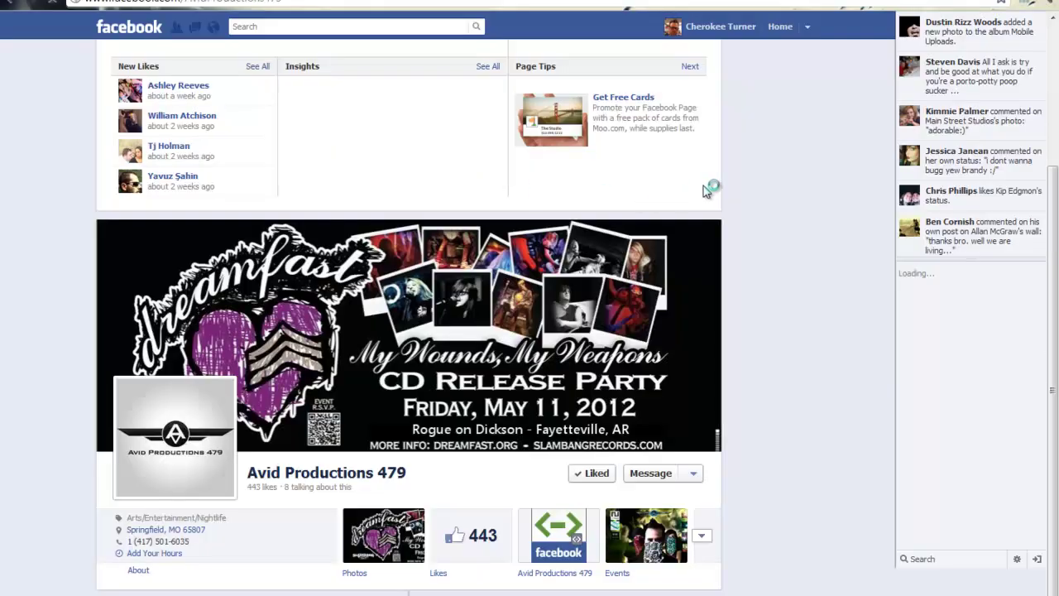
Switch to the browser and look through the posts on the Avid Productions 479 Facebook page.
{"action": "scroll", "coordinate": [748, 192], "scroll_direction": "down", "scroll_amount": 1}
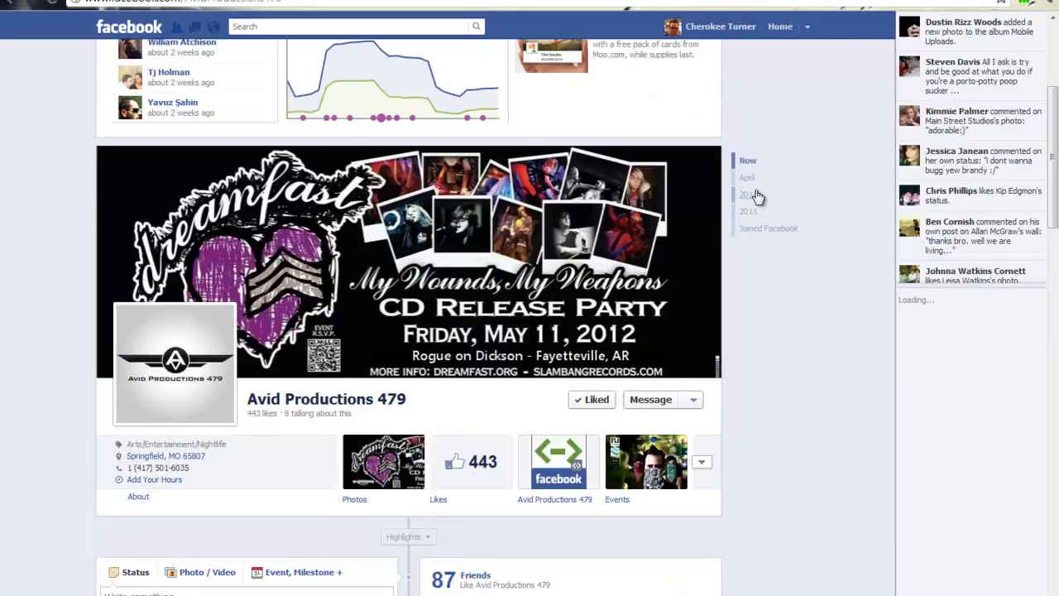
{"action": "scroll", "coordinate": [616, 133], "scroll_direction": "down", "scroll_amount": 4}
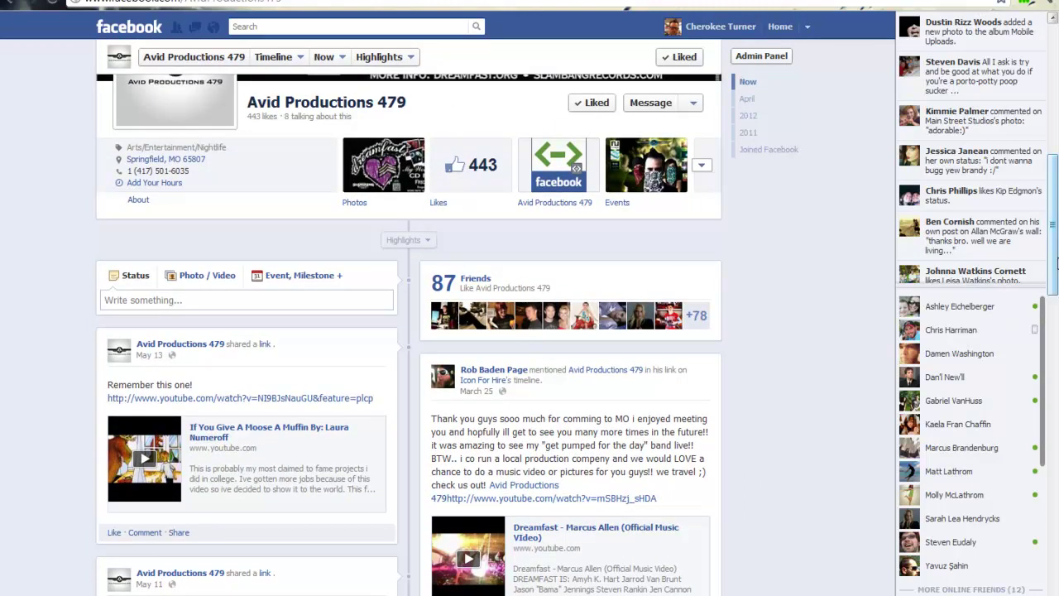
{"action": "scroll", "coordinate": [997, 331], "scroll_direction": "down", "scroll_amount": 3}
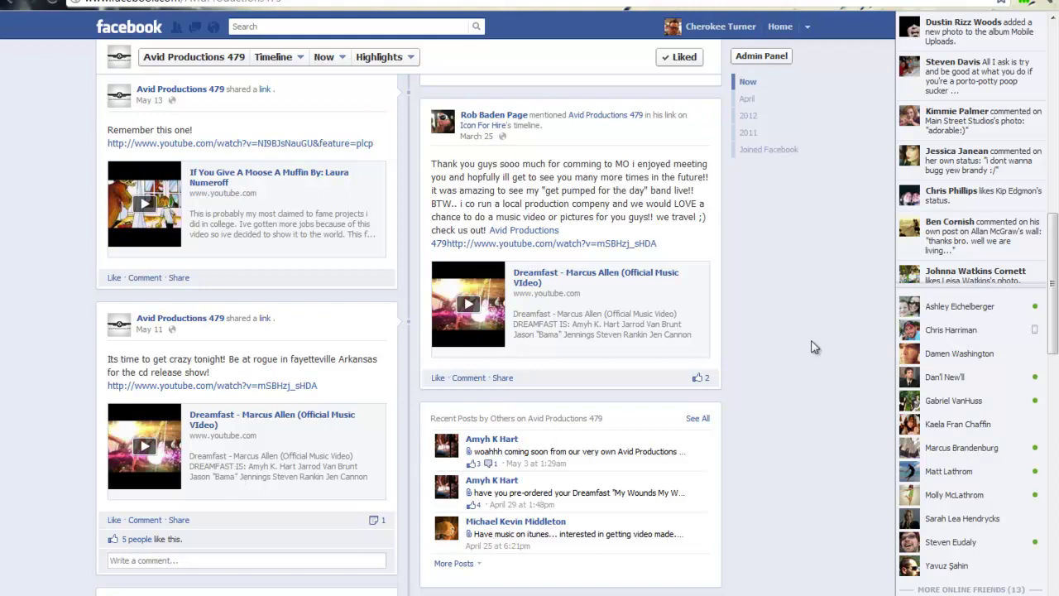
{"action": "scroll", "coordinate": [1052, 294], "scroll_direction": "down", "scroll_amount": 1}
{"action": "left_click_drag", "start_coordinate": [1052, 293], "coordinate": [1057, 258]}
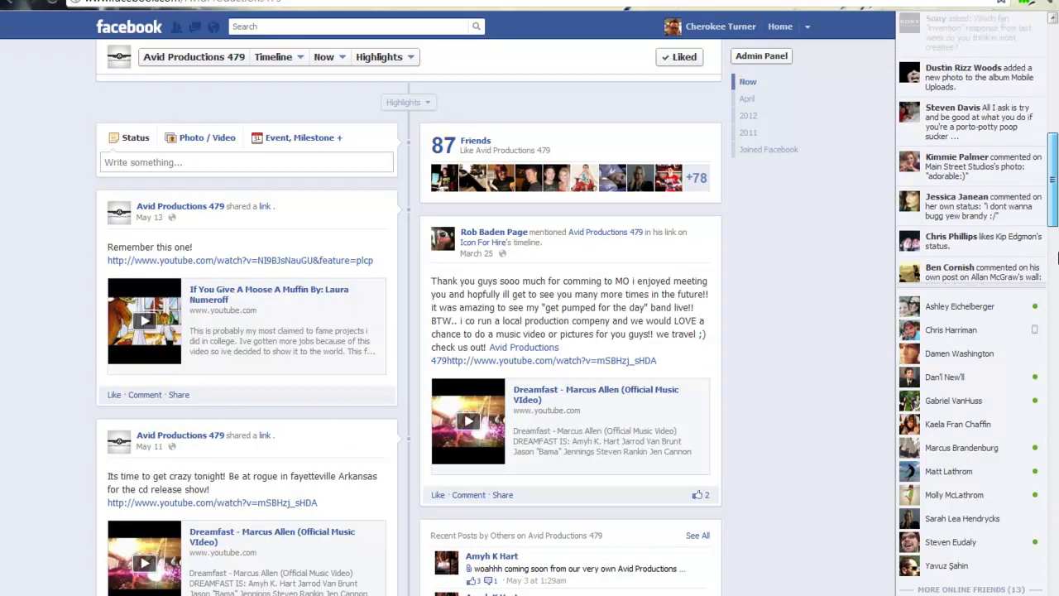